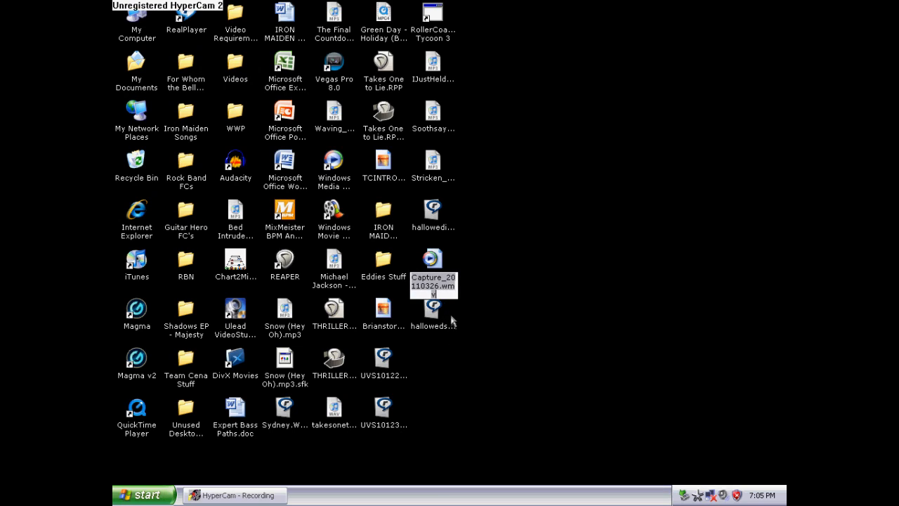
Rename the Capture_20110326 video file on the desktop as HallowedHands.wmv
{"action": "key", "text": "Right"}
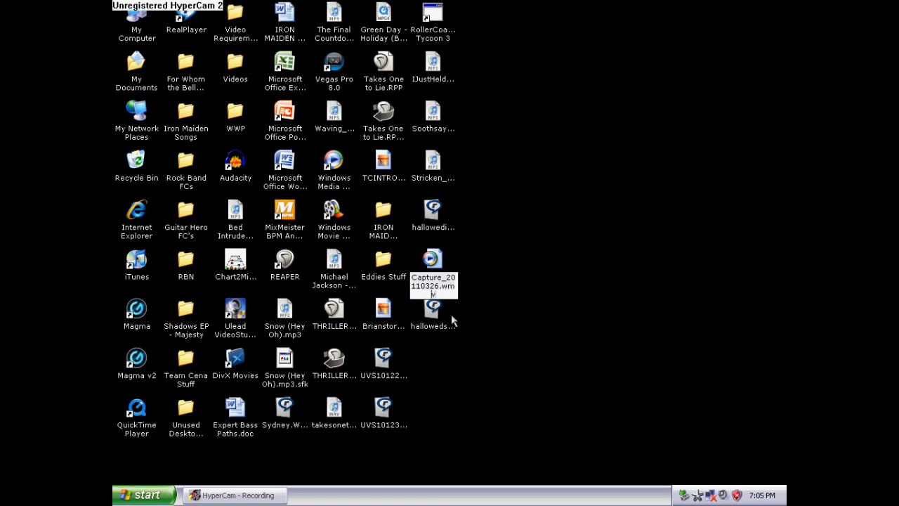
{"action": "key", "text": "BackSpace"}
{"action": "key", "text": "BackSpace"}
{"action": "key", "text": "BackSpace"}
{"action": "key", "text": "BackSpace"}
{"action": "key", "text": "BackSpace"}
{"action": "key", "text": "BackSpace"}
{"action": "key", "text": "BackSpace"}
{"action": "key", "text": "BackSpace"}
{"action": "key", "text": "BackSpace"}
{"action": "key", "text": "BackSpace"}
{"action": "key", "text": "BackSpace"}
{"action": "key", "text": "BackSpace"}
{"action": "key", "text": "BackSpace"}
{"action": "key", "text": "BackSpace"}
{"action": "key", "text": "BackSpace"}
{"action": "key", "text": "BackSpace"}
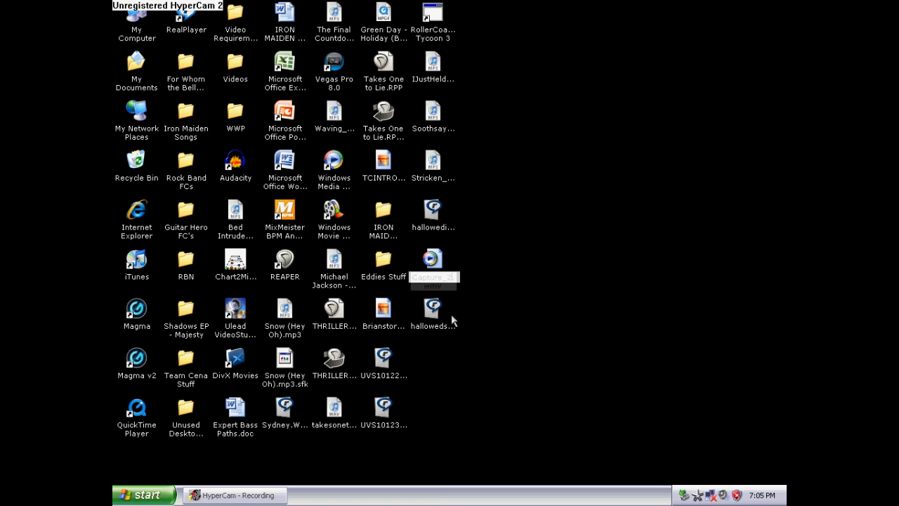
{"action": "type", "text": "HallowedHands"}
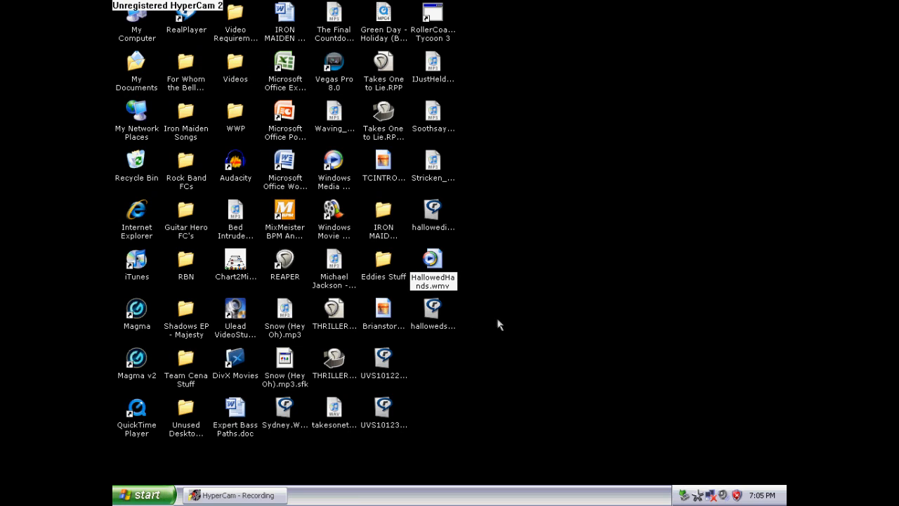
{"action": "key", "text": "Return"}
Open Vegas Pro 8.0 from its desktop shortcut and minimize the recorder window
{"action": "left_click_drag", "start_coordinate": [459, 297], "coordinate": [428, 192]}
{"action": "left_click", "coordinate": [536, 244]}
{"action": "left_click", "coordinate": [371, 170]}
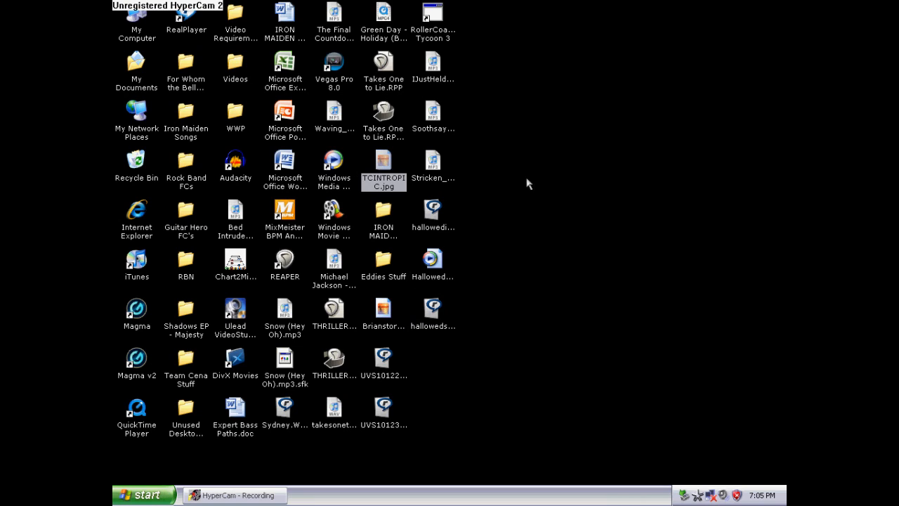
{"action": "left_click", "coordinate": [537, 185]}
{"action": "double_click", "coordinate": [334, 65]}
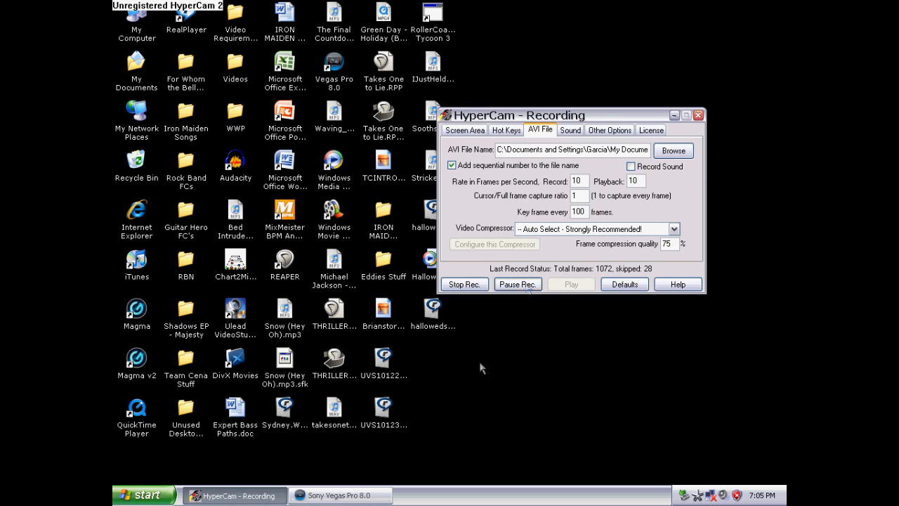
{"action": "left_click", "coordinate": [674, 116]}
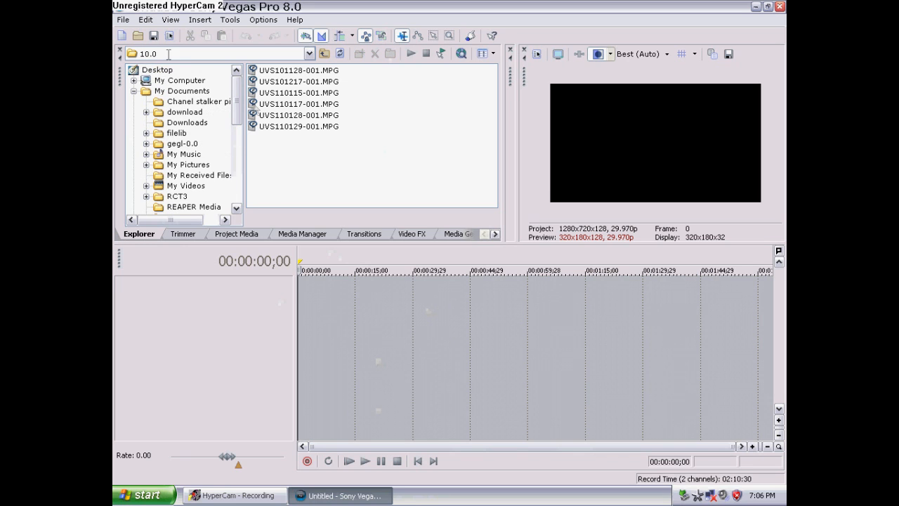
Browse the media explorer from Desktop to the 10.0 folder holding the UVS MPG clips
{"action": "left_click", "coordinate": [157, 70]}
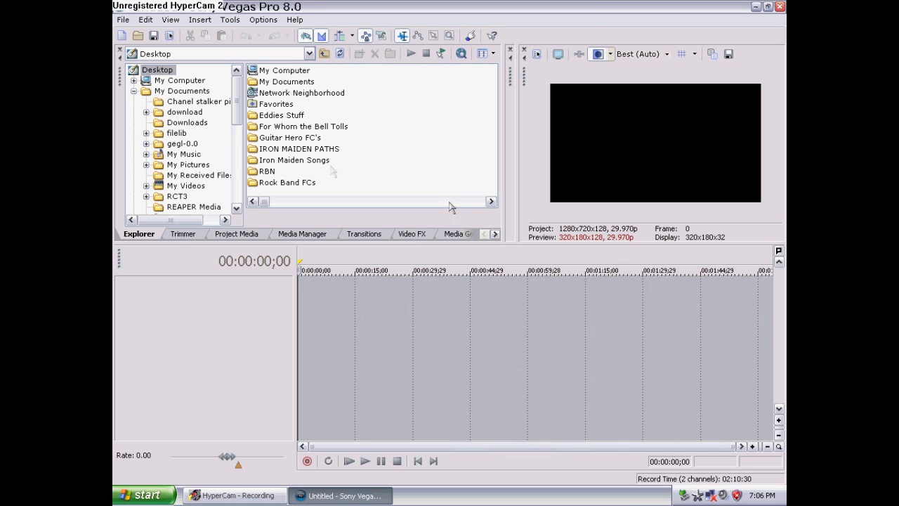
{"action": "left_click", "coordinate": [491, 201]}
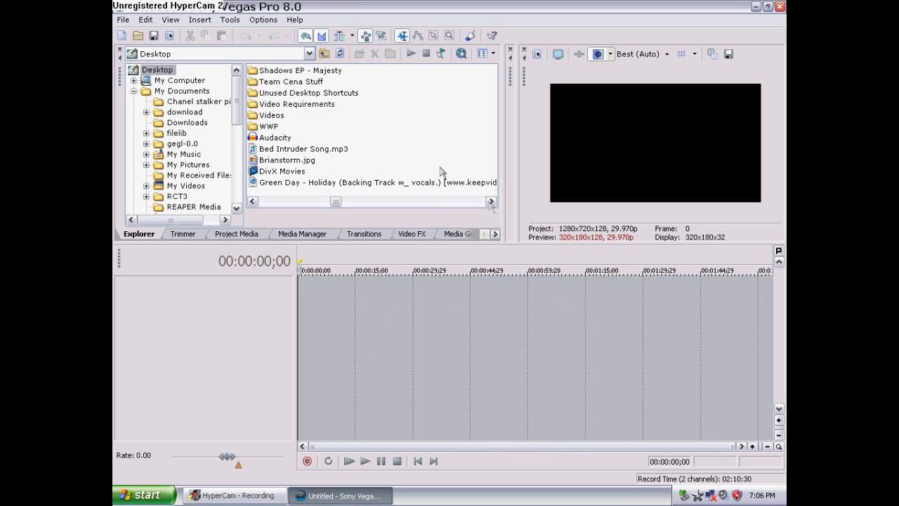
{"action": "double_click", "coordinate": [309, 81]}
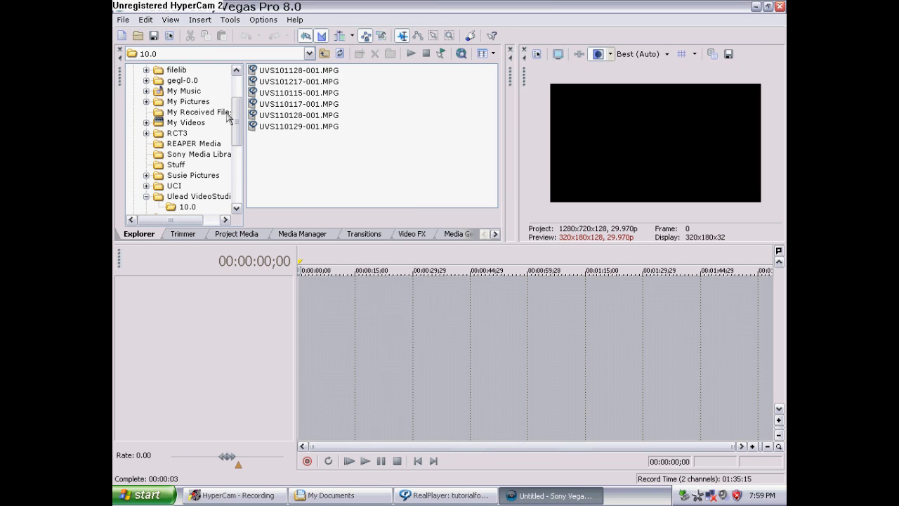
{"action": "left_click_drag", "start_coordinate": [236, 118], "coordinate": [235, 92]}
Review the project properties for video, audio, ruler, summary and audio CD, closing without changes
{"action": "left_click", "coordinate": [123, 20]}
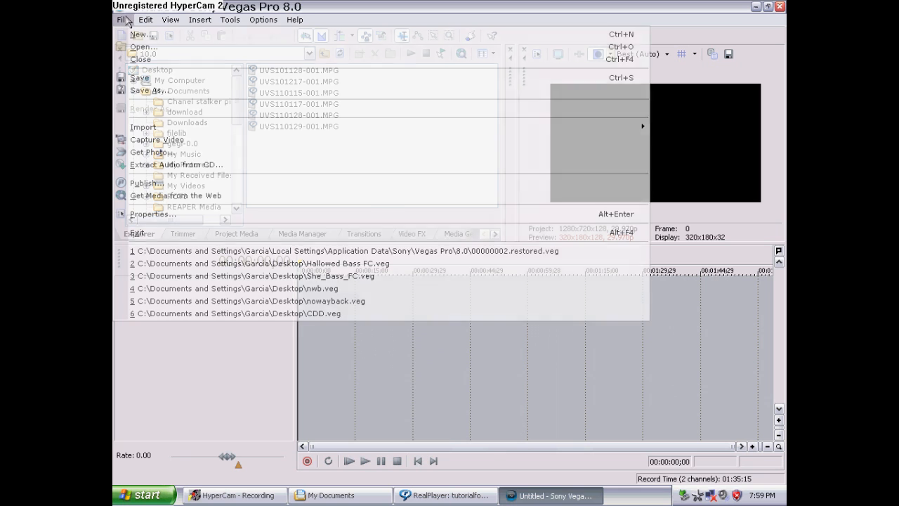
{"action": "left_click", "coordinate": [187, 214]}
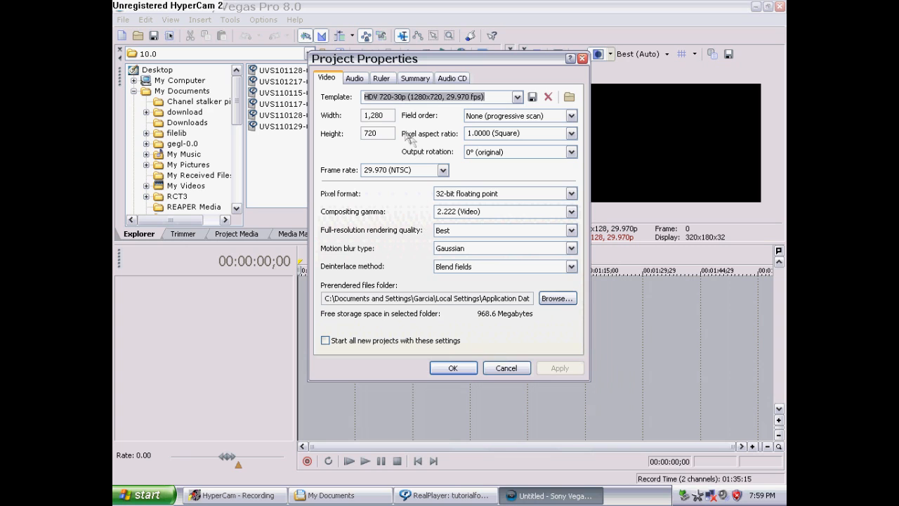
{"action": "left_click", "coordinate": [360, 80]}
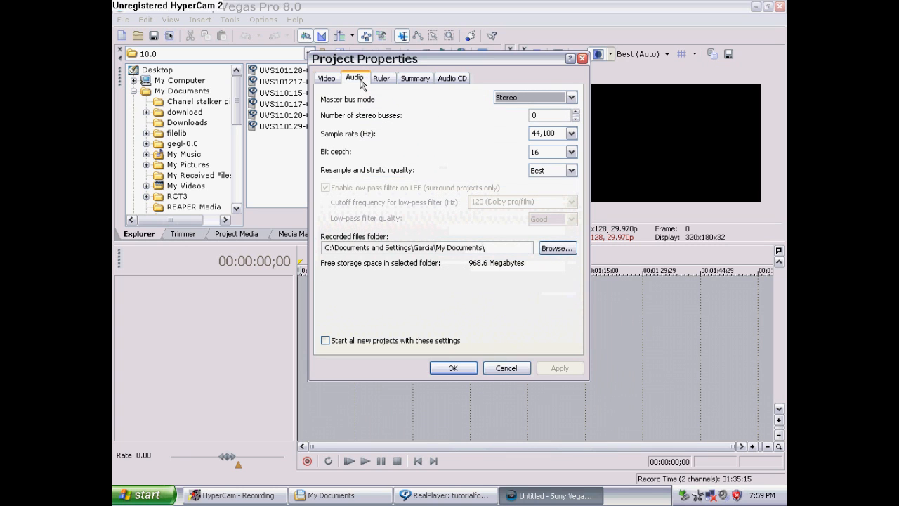
{"action": "left_click", "coordinate": [389, 82]}
{"action": "left_click", "coordinate": [420, 80]}
{"action": "left_click", "coordinate": [453, 79]}
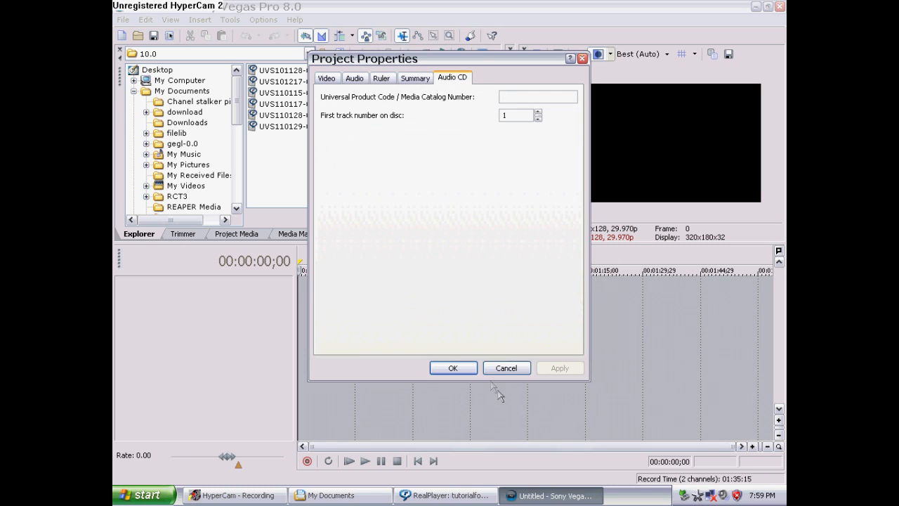
{"action": "left_click", "coordinate": [508, 368]}
{"action": "left_click", "coordinate": [124, 21]}
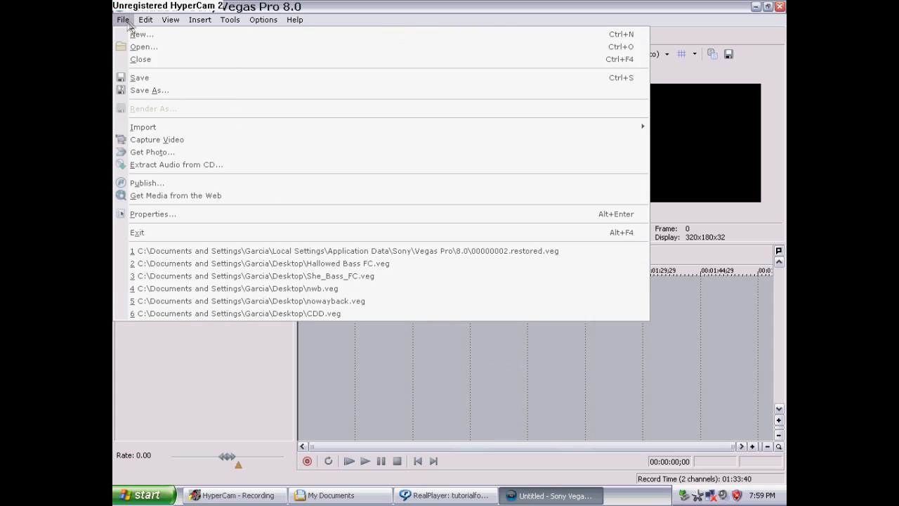
{"action": "left_click", "coordinate": [126, 22]}
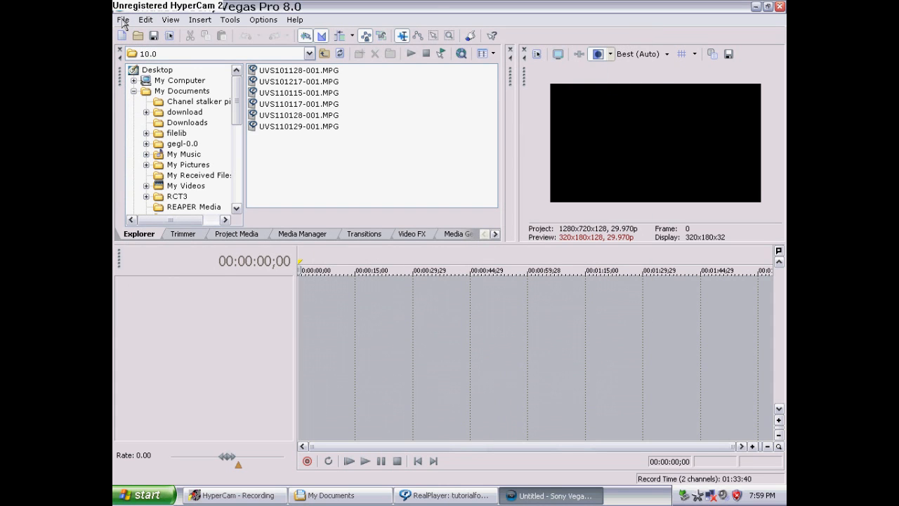
{"action": "left_click", "coordinate": [123, 21]}
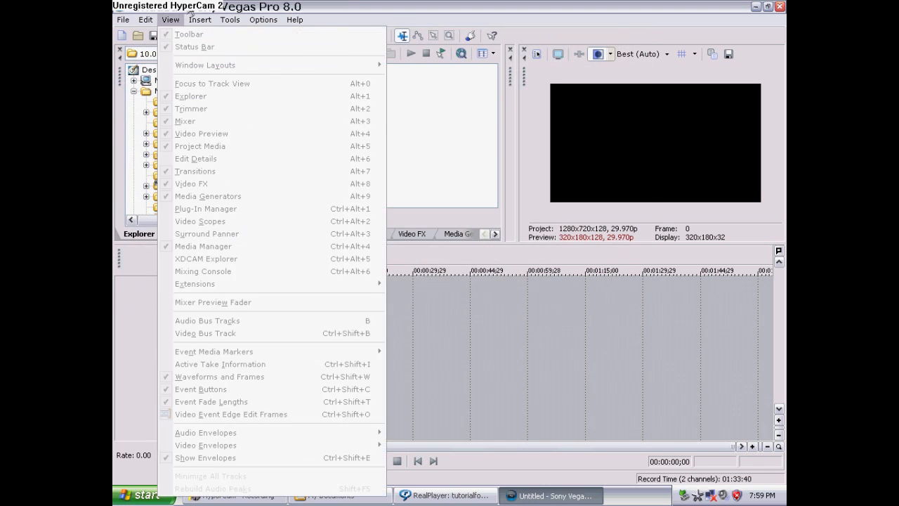
{"action": "left_click", "coordinate": [189, 13]}
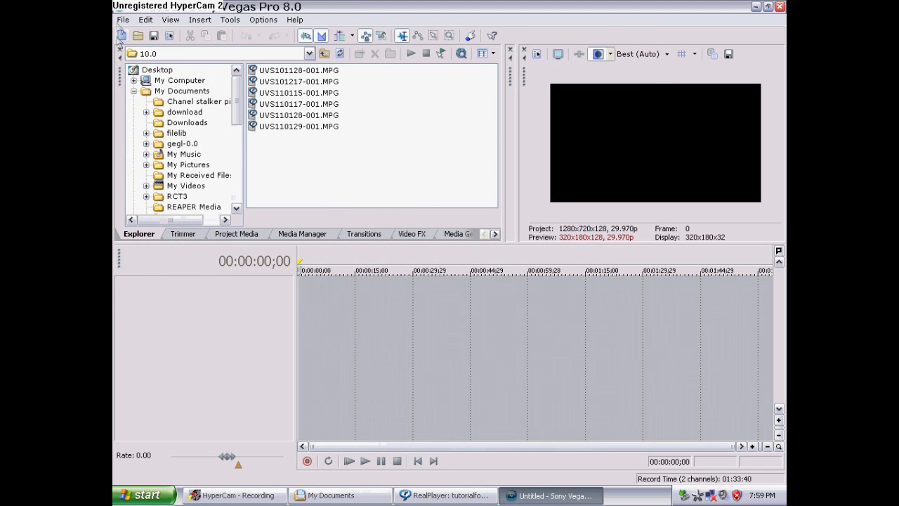
Add the UVS110129-001.MPG clip to the start of the timeline
{"action": "left_click", "coordinate": [306, 128]}
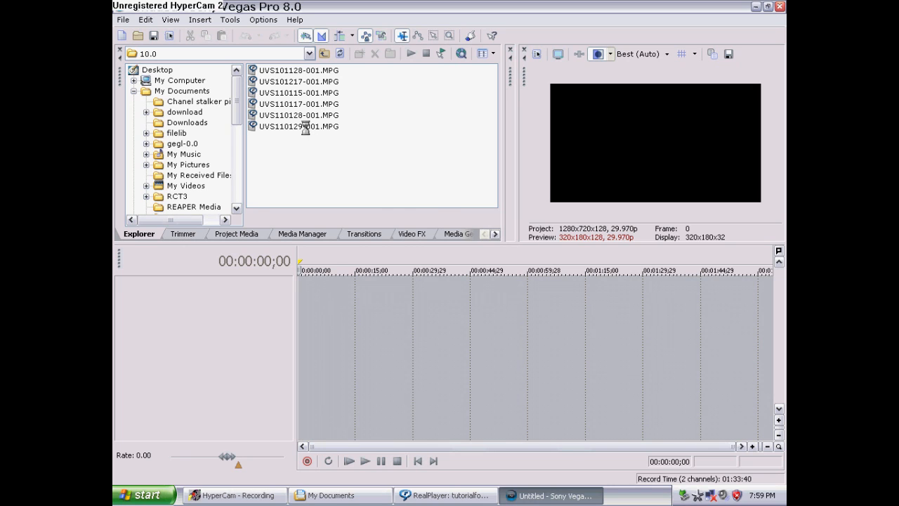
{"action": "left_click_drag", "start_coordinate": [305, 128], "coordinate": [316, 330]}
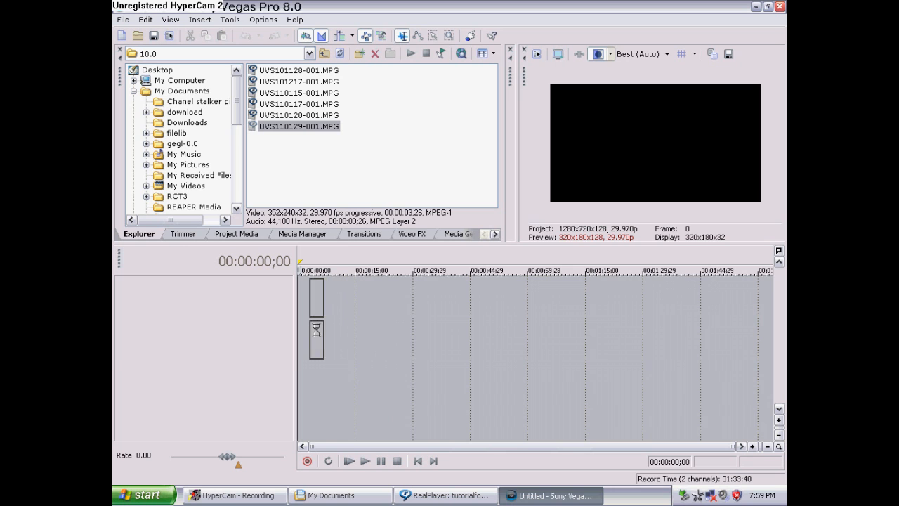
Open Render As and set the output type to Windows Media Video V9 (*.wmv)
{"action": "left_click", "coordinate": [122, 20]}
{"action": "left_click", "coordinate": [142, 109]}
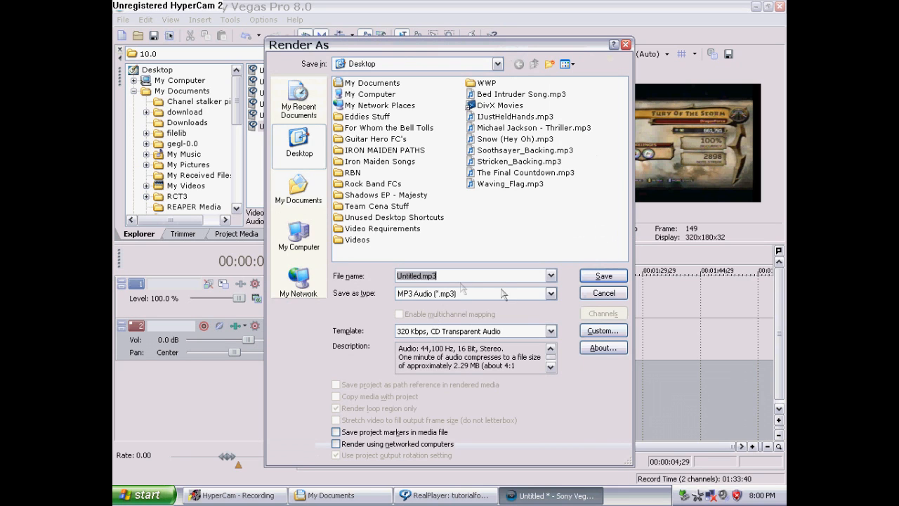
{"action": "left_click", "coordinate": [550, 293]}
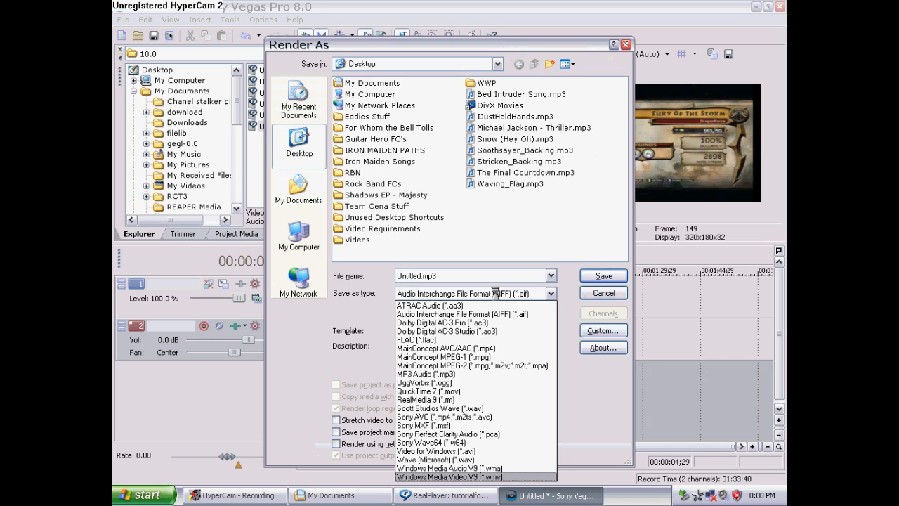
{"action": "left_click", "coordinate": [495, 292]}
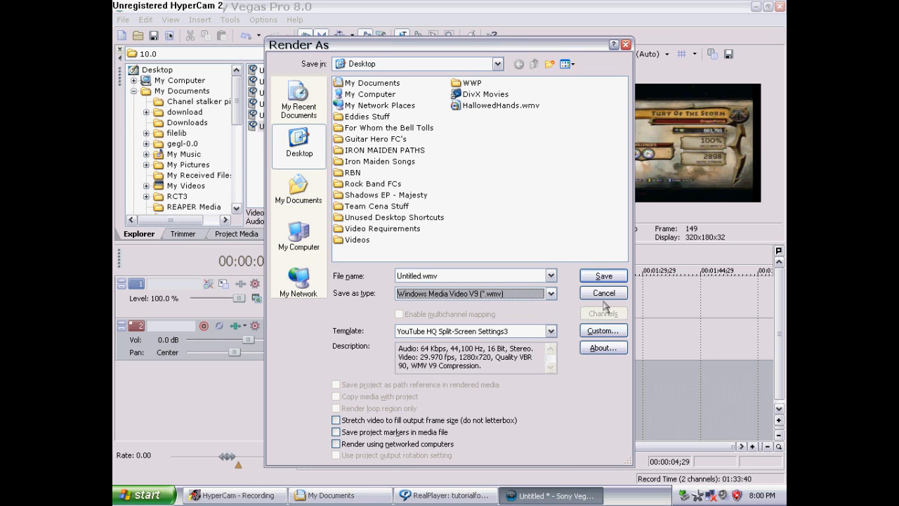
Inspect the custom template's audio, video, bit rate and index/summary settings, then close both render dialogs
{"action": "left_click", "coordinate": [607, 337]}
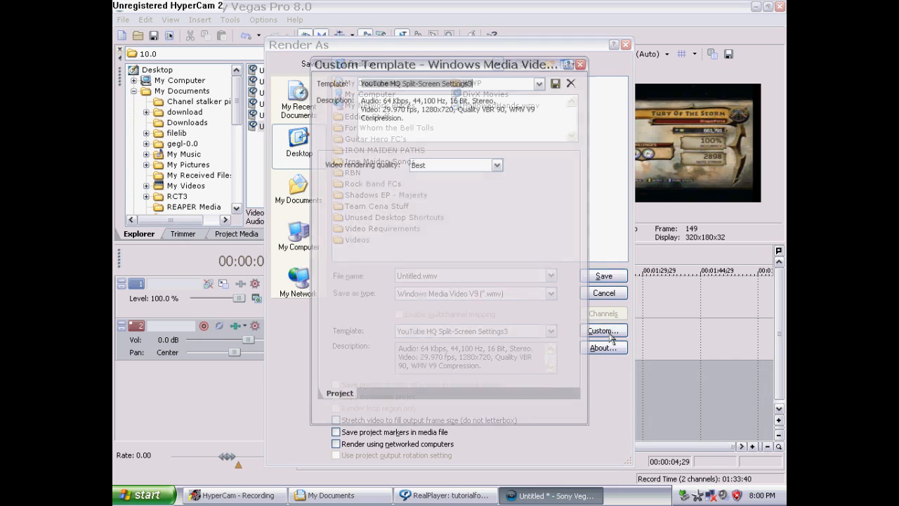
{"action": "left_click", "coordinate": [375, 394]}
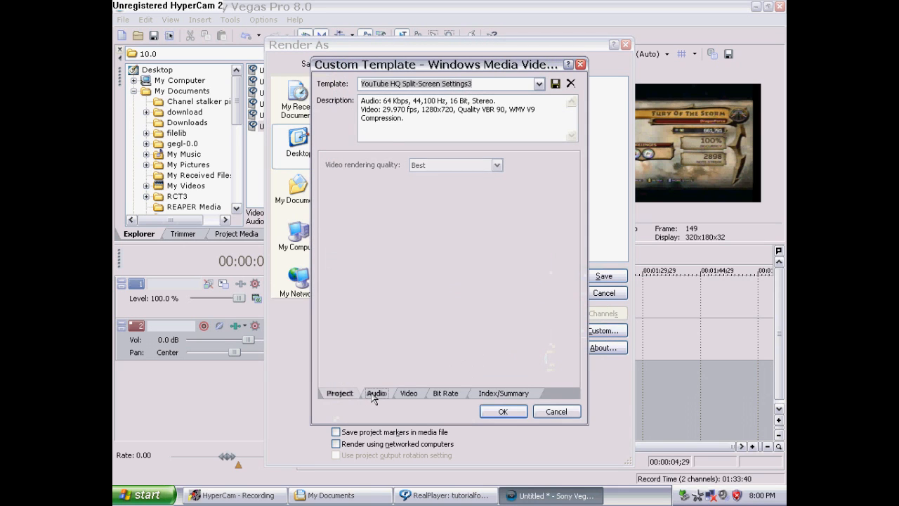
{"action": "left_click", "coordinate": [414, 395]}
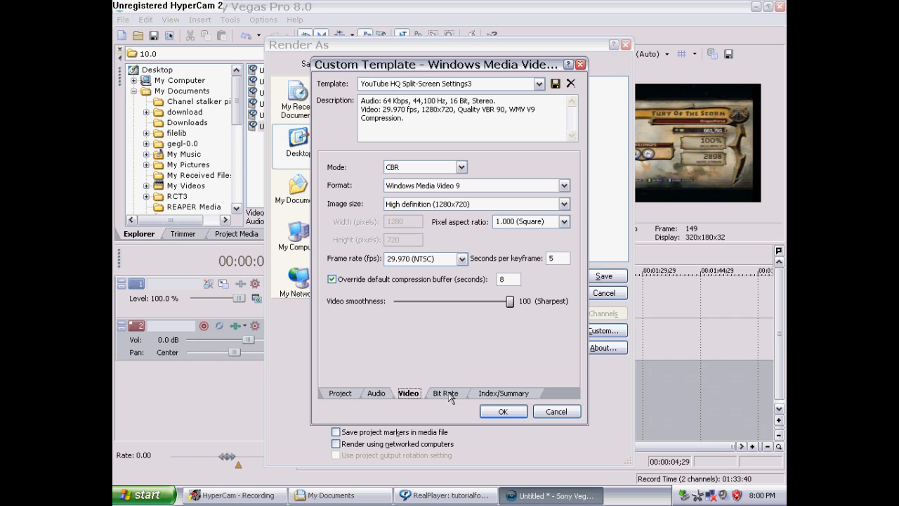
{"action": "left_click", "coordinate": [450, 396]}
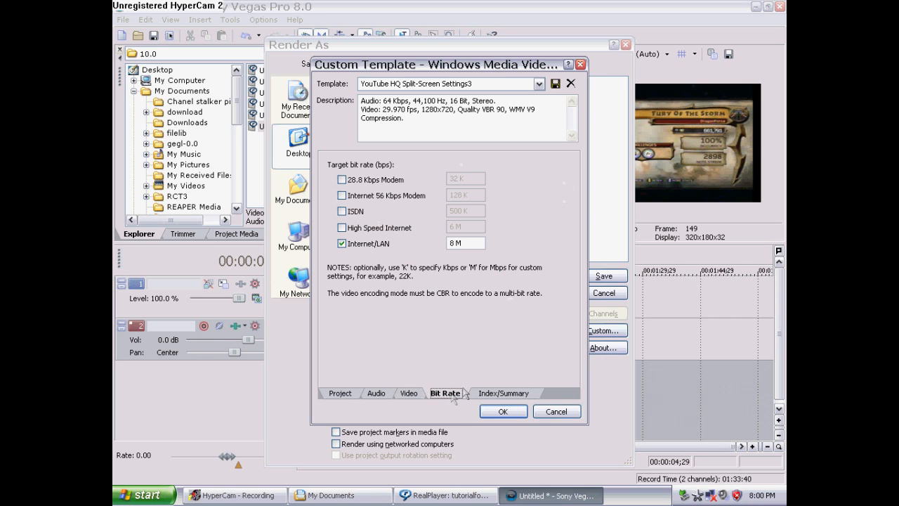
{"action": "left_click", "coordinate": [488, 397]}
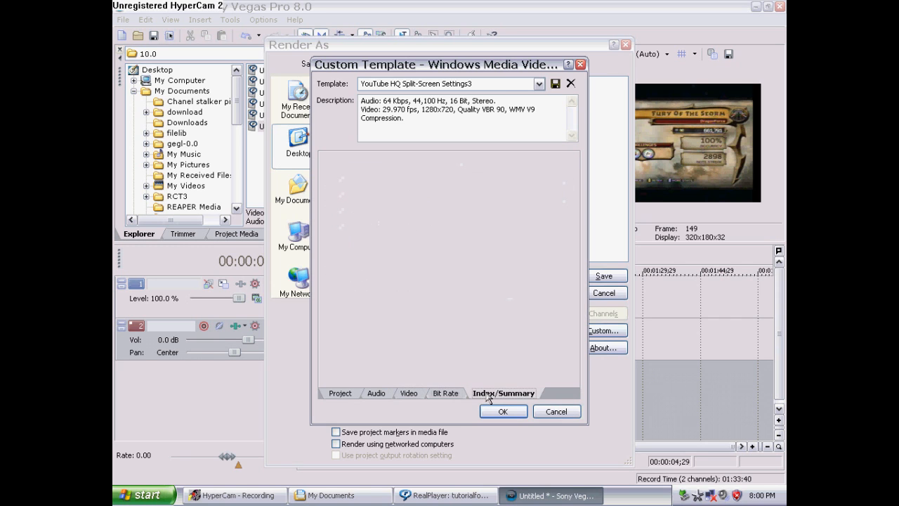
{"action": "left_click", "coordinate": [556, 412]}
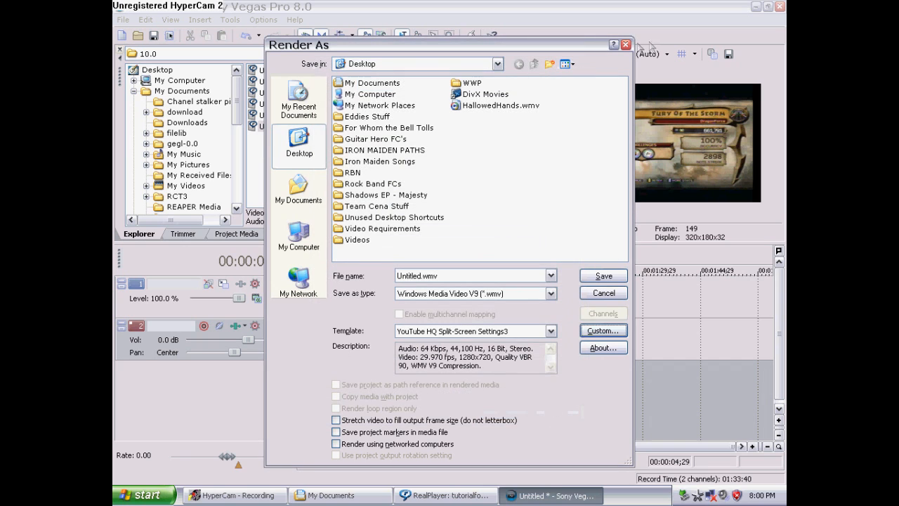
{"action": "left_click", "coordinate": [626, 46]}
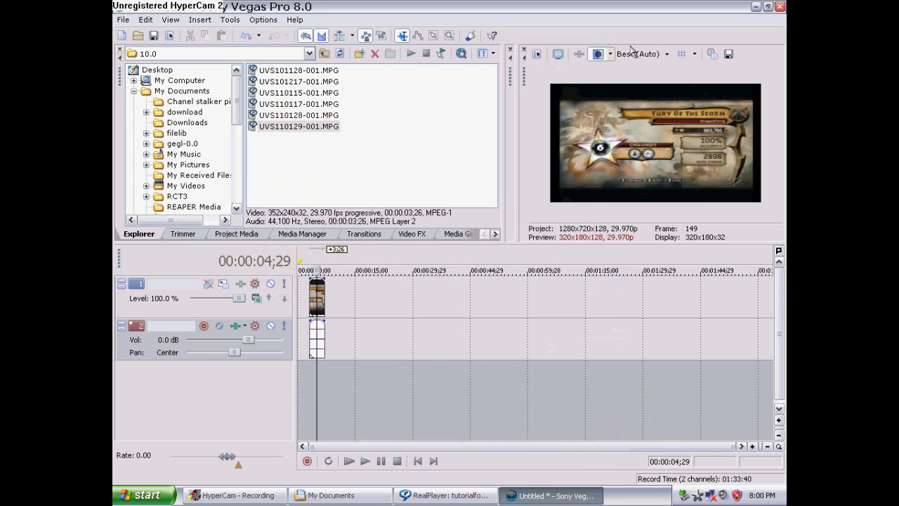
Delete the UVS110129-001 clip from the timeline
{"action": "left_click", "coordinate": [312, 296]}
{"action": "key", "text": "Delete"}
{"action": "left_click", "coordinate": [303, 375]}
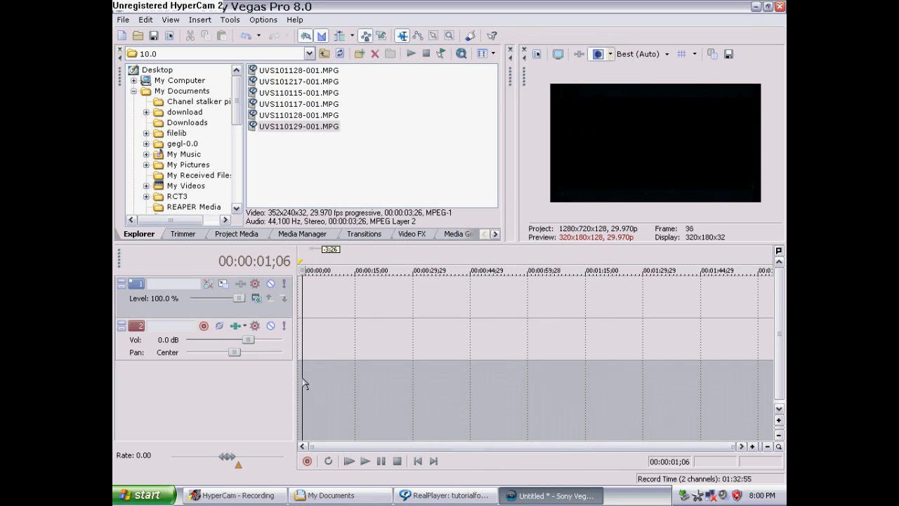
{"action": "left_click", "coordinate": [298, 378]}
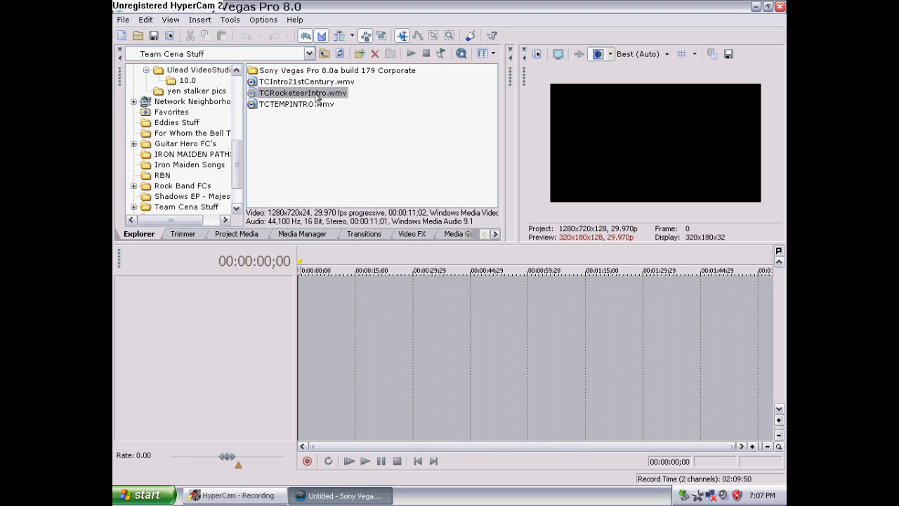
Add TCRocketeerIntro.wmv from the Team Cena Stuff folder to the timeline start and scrub through it
{"action": "left_click_drag", "start_coordinate": [325, 324], "coordinate": [279, 316]}
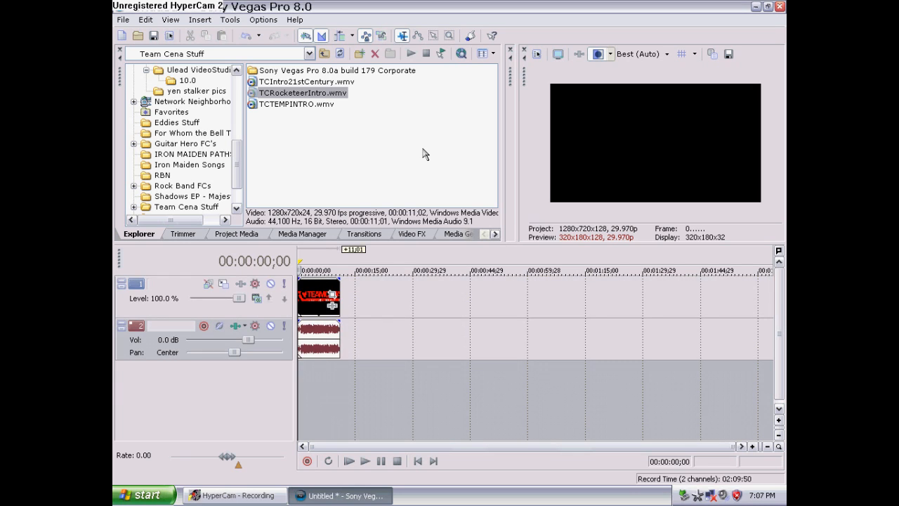
{"action": "left_click", "coordinate": [312, 388]}
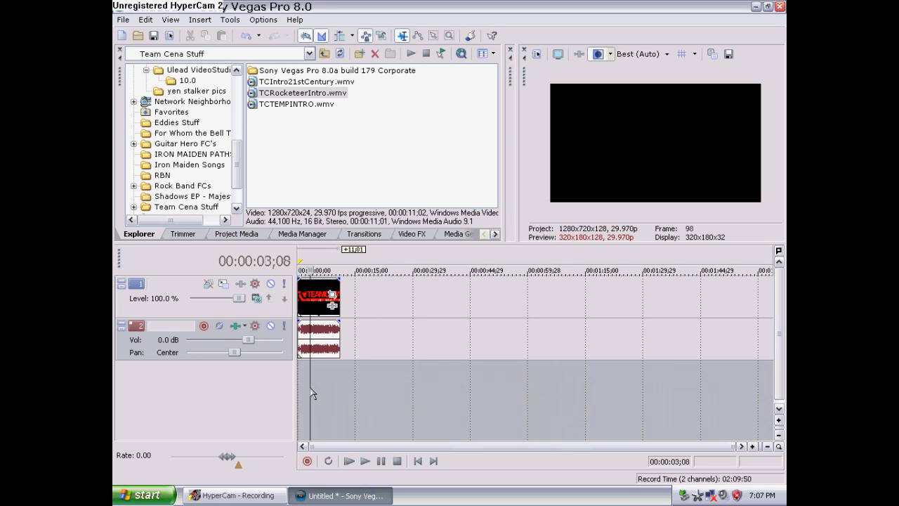
{"action": "left_click", "coordinate": [341, 378]}
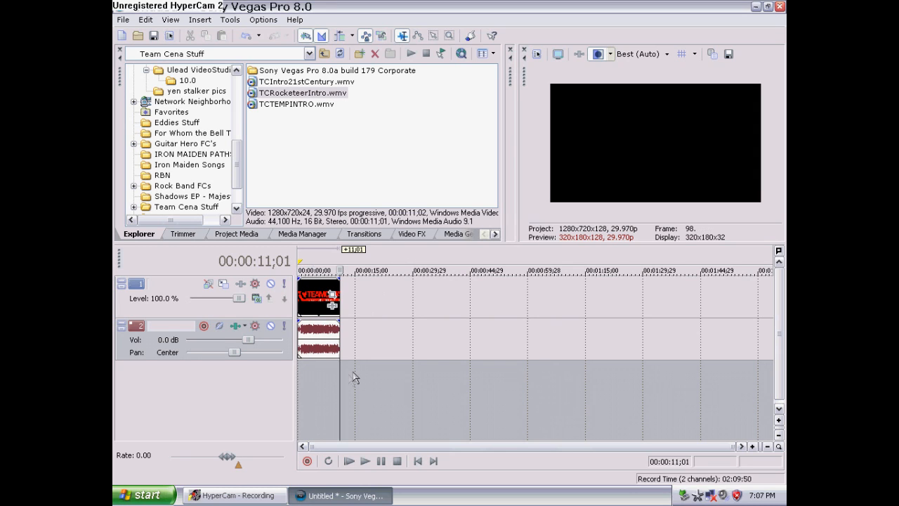
{"action": "left_click", "coordinate": [319, 362]}
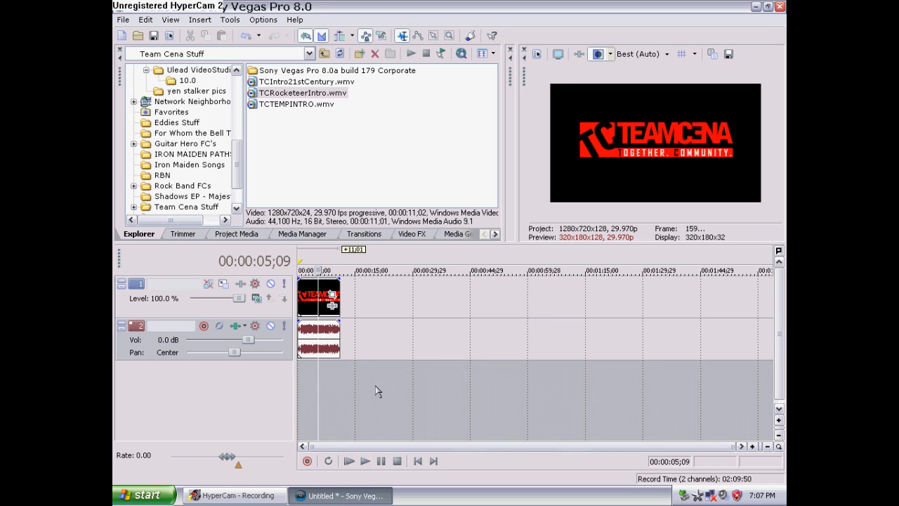
Add hallowedintro.MPG from the Desktop to the timeline after the intro and trim its end to about 25 seconds
{"action": "left_click", "coordinate": [344, 386]}
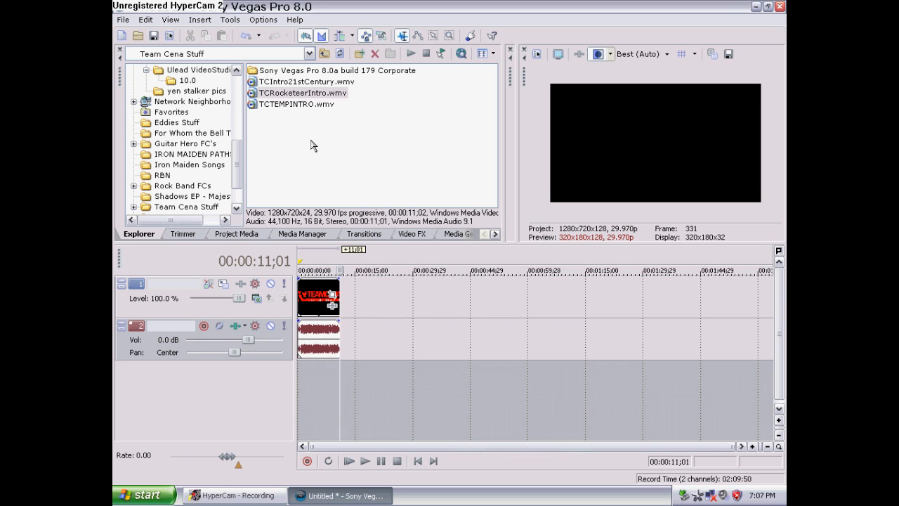
{"action": "scroll", "coordinate": [239, 143], "scroll_direction": "up", "scroll_amount": 2}
{"action": "left_click_drag", "start_coordinate": [239, 143], "coordinate": [233, 85]}
{"action": "left_click", "coordinate": [168, 71]}
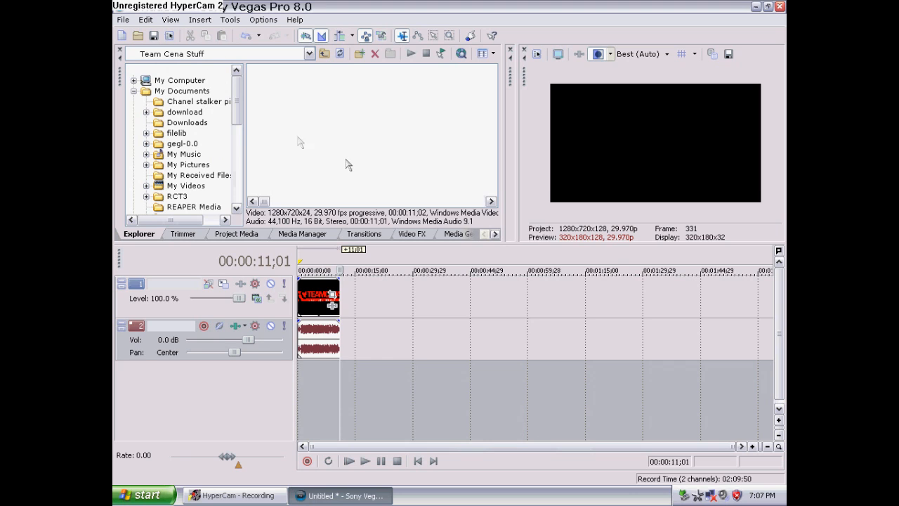
{"action": "left_click", "coordinate": [491, 201]}
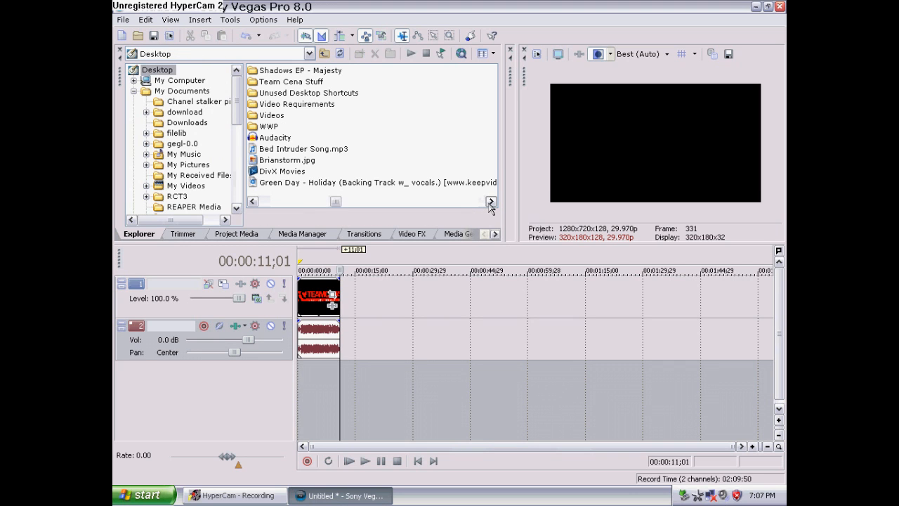
{"action": "left_click", "coordinate": [491, 202]}
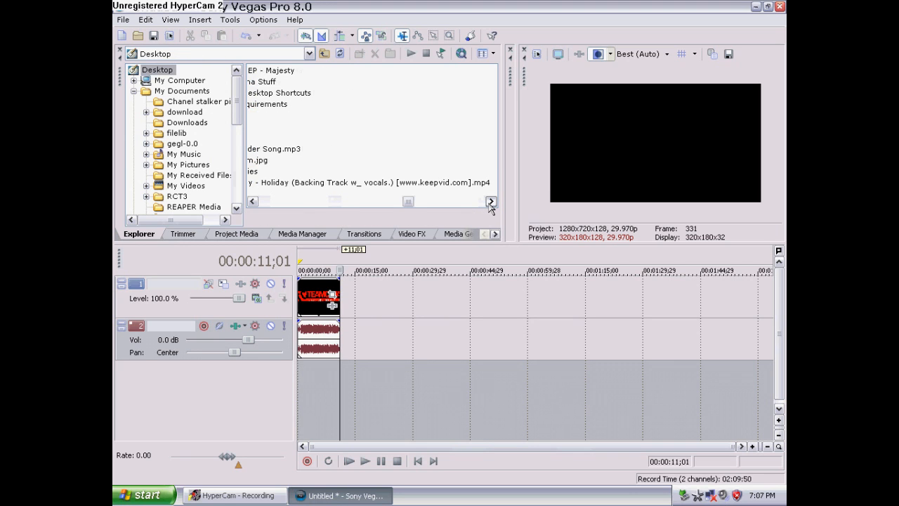
{"action": "left_click", "coordinate": [490, 202]}
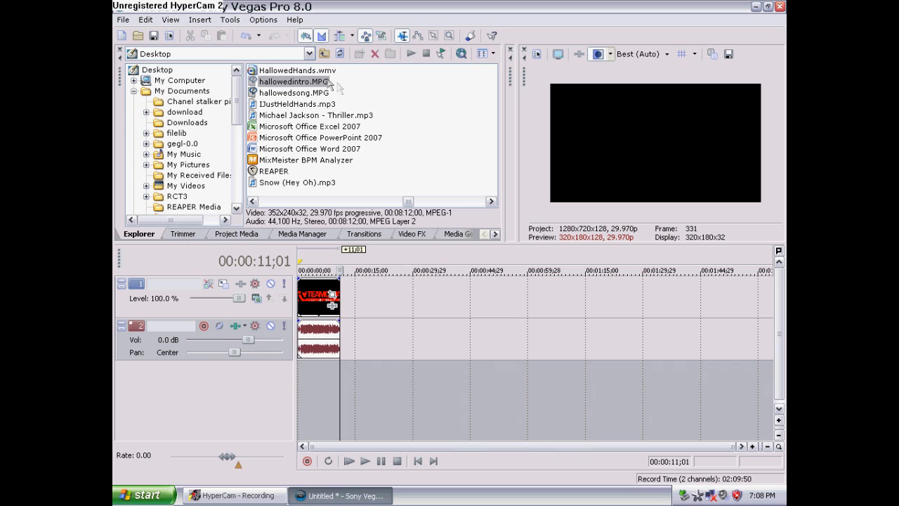
{"action": "left_click_drag", "start_coordinate": [320, 83], "coordinate": [349, 311]}
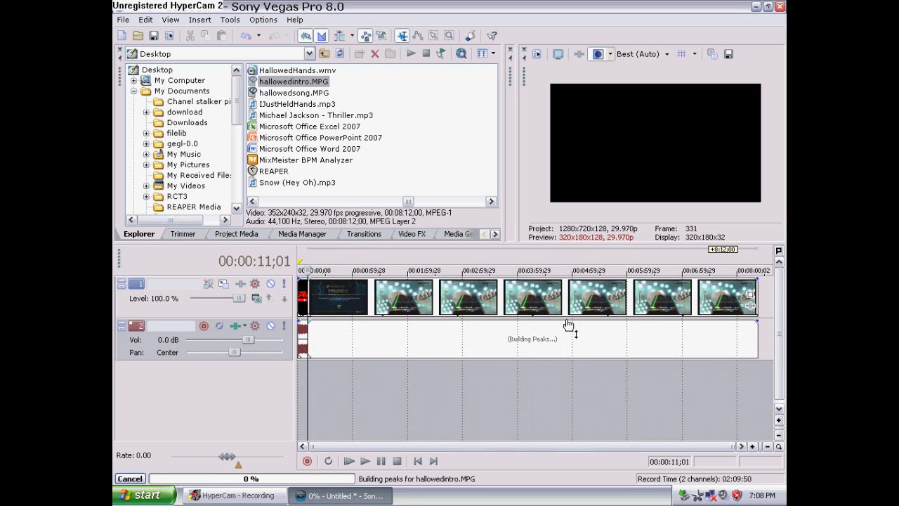
{"action": "left_click_drag", "start_coordinate": [750, 295], "coordinate": [331, 302]}
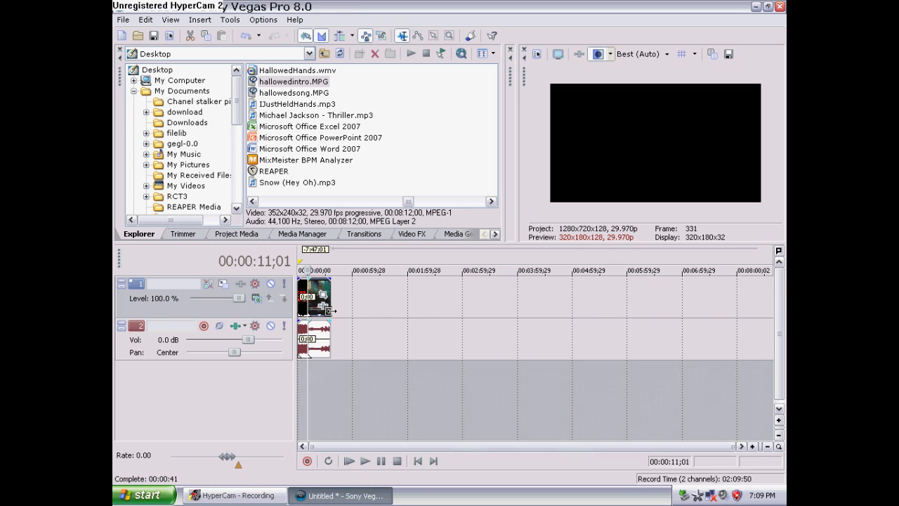
Scrub through the hallowedintro clip on the timeline, then delete it
{"action": "left_click", "coordinate": [314, 373]}
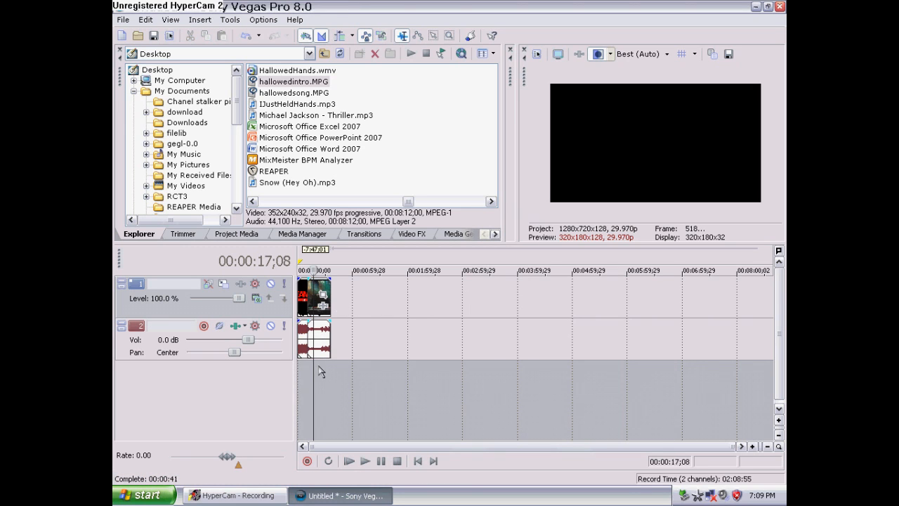
{"action": "left_click", "coordinate": [309, 368]}
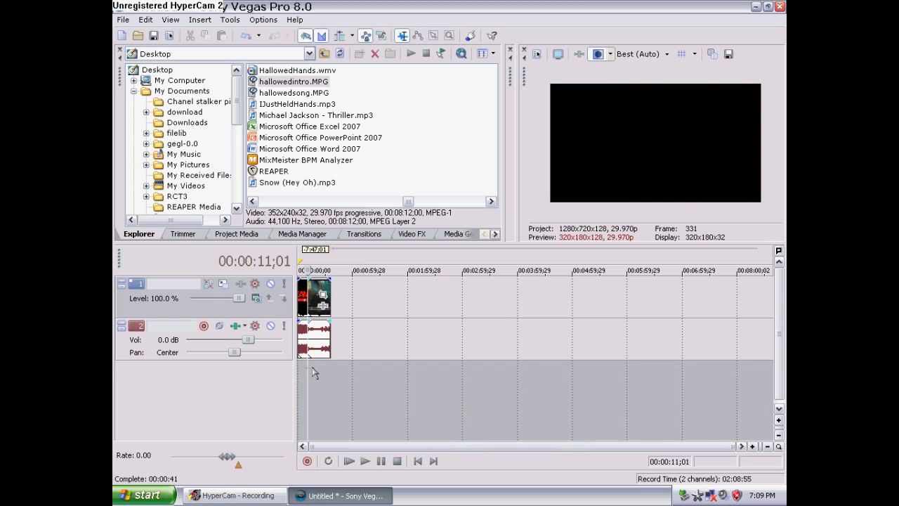
{"action": "left_click", "coordinate": [315, 371]}
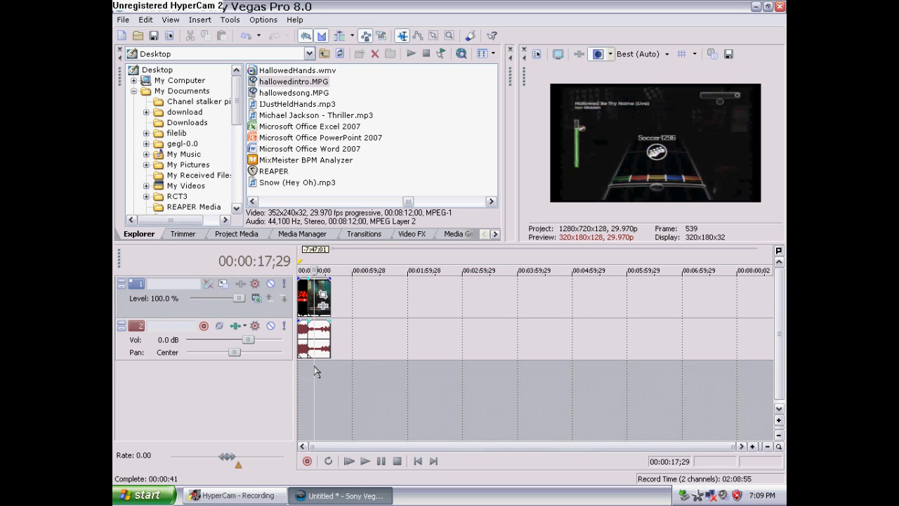
{"action": "scroll", "coordinate": [316, 371], "scroll_direction": "up", "scroll_amount": 6}
{"action": "left_click", "coordinate": [358, 368]}
{"action": "left_click", "coordinate": [354, 366]}
{"action": "left_click", "coordinate": [352, 368]}
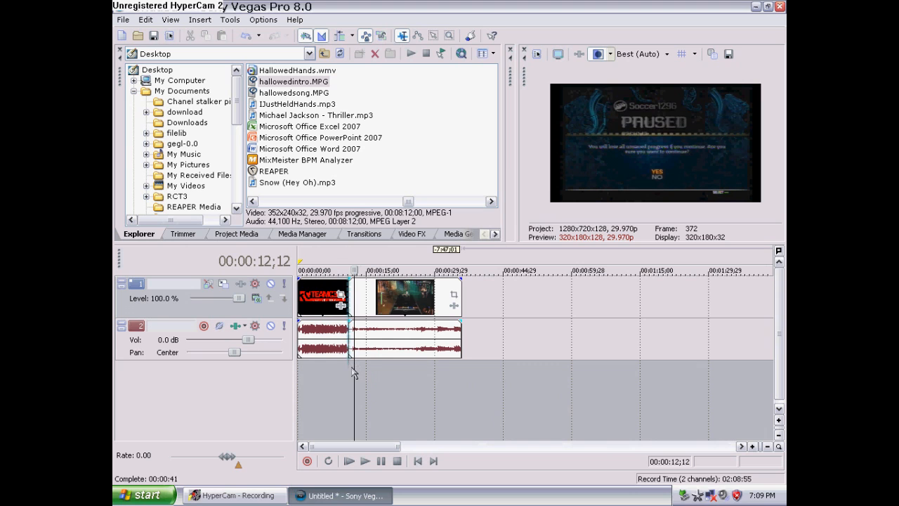
{"action": "left_click", "coordinate": [445, 359]}
{"action": "left_click", "coordinate": [429, 307]}
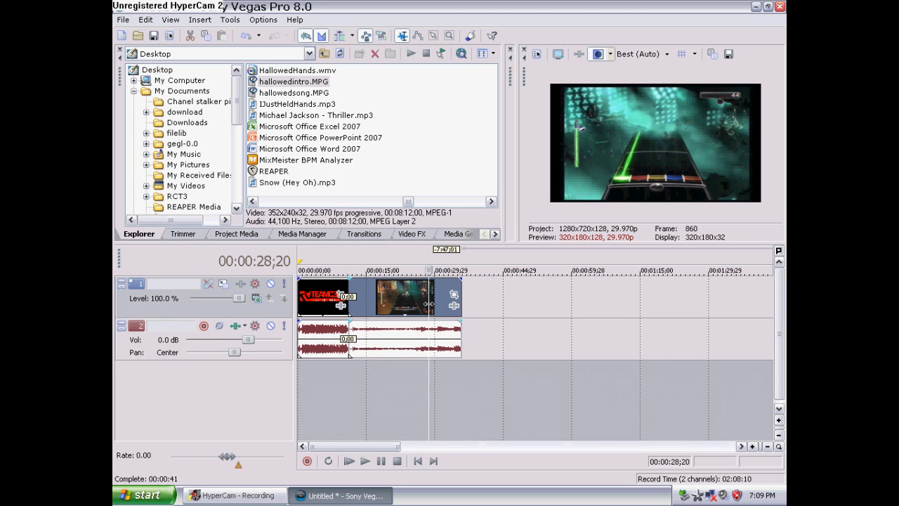
{"action": "key", "text": "Delete"}
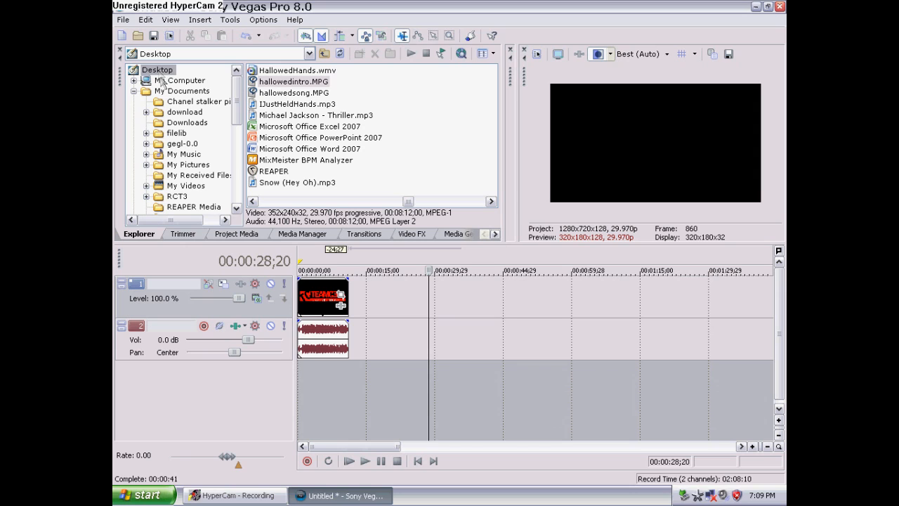
Browse My Documents to the Ulead VideoStudio SE 10.0 folder and select UVS110117-001.MPG
{"action": "left_click", "coordinate": [178, 82]}
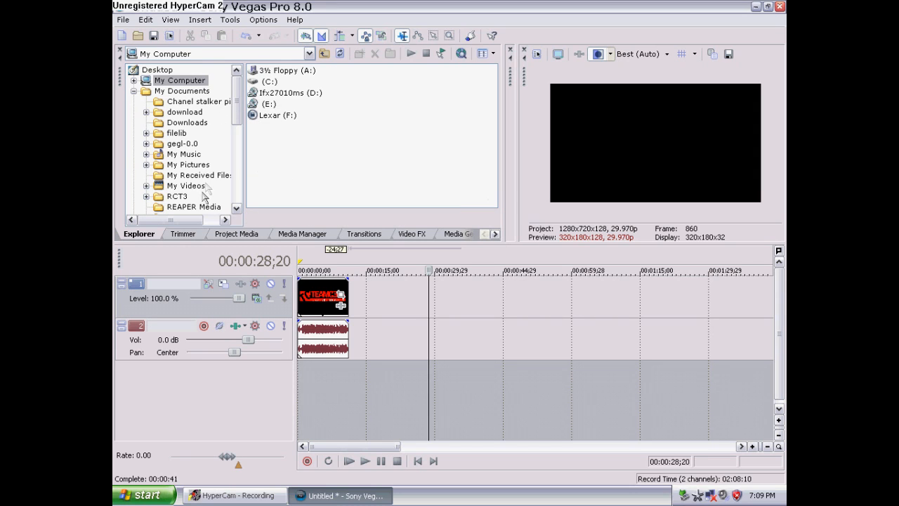
{"action": "left_click", "coordinate": [191, 91]}
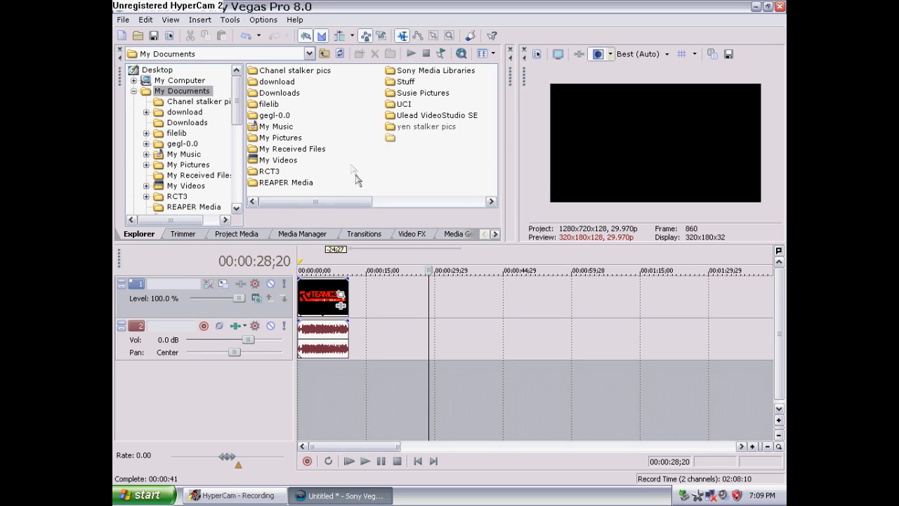
{"action": "double_click", "coordinate": [394, 115]}
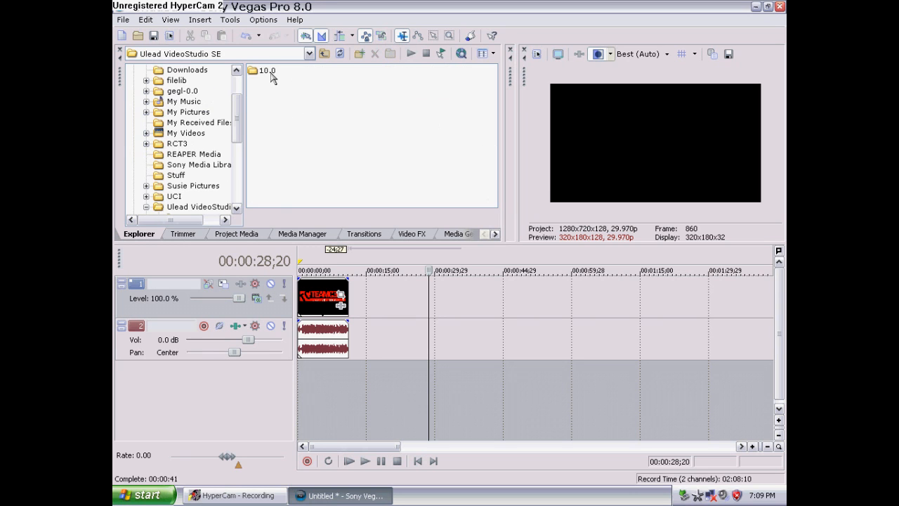
{"action": "double_click", "coordinate": [272, 75]}
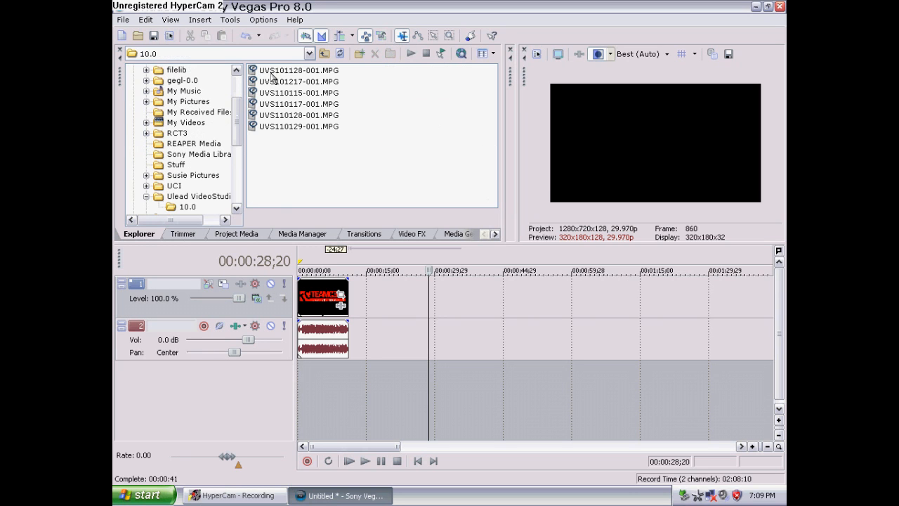
{"action": "left_click", "coordinate": [321, 130]}
{"action": "left_click_drag", "start_coordinate": [320, 129], "coordinate": [312, 104]}
{"action": "left_click", "coordinate": [312, 104]}
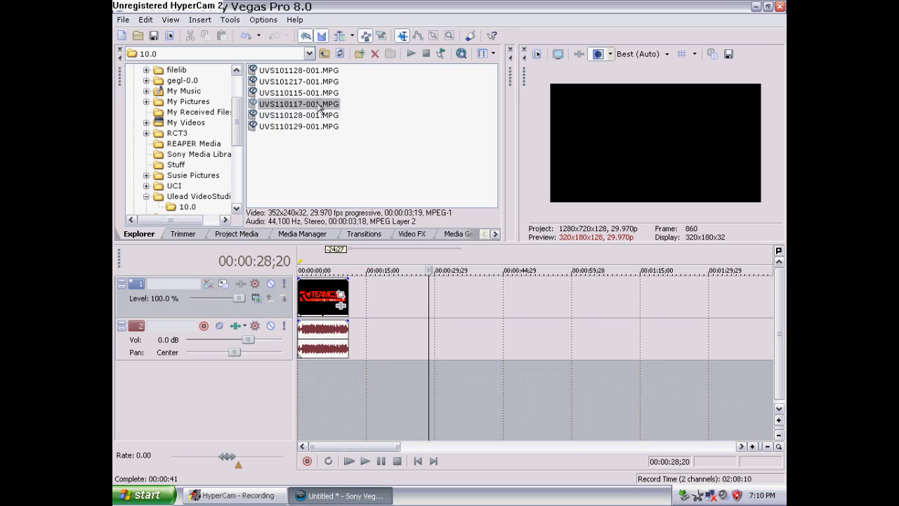
Add the hallowedsong.MPG clip from the Desktop to the timeline after the intro
{"action": "mouse_move", "coordinate": [318, 70]}
{"action": "left_mouse_down"}
{"action": "mouse_move", "coordinate": [338, 184]}
{"action": "mouse_move", "coordinate": [393, 309]}
{"action": "mouse_move", "coordinate": [316, 74]}
{"action": "left_mouse_up"}
{"action": "left_click_drag", "start_coordinate": [330, 115], "coordinate": [355, 147]}
{"action": "left_click_drag", "start_coordinate": [299, 104], "coordinate": [322, 89]}
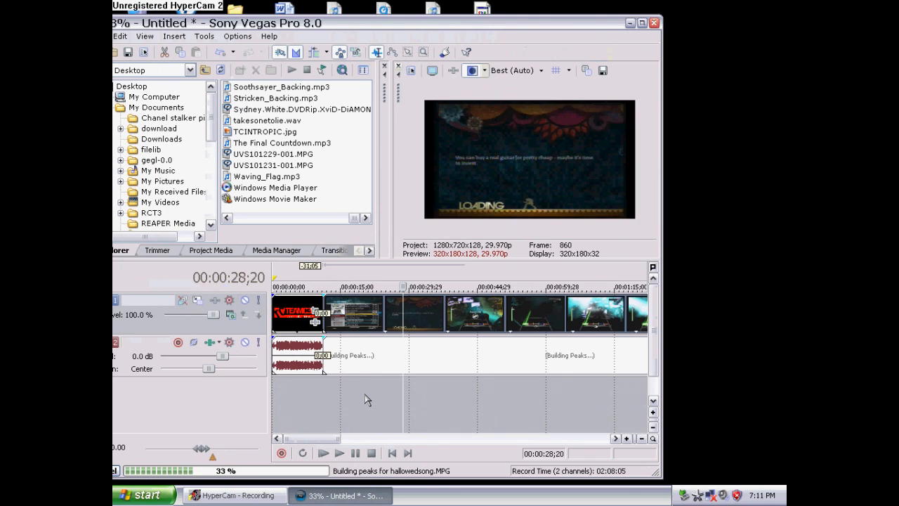
Trim the end of the hallowedsong clip to about 13 seconds and maximize the program window
{"action": "scroll", "coordinate": [482, 331], "scroll_direction": "down", "scroll_amount": 8}
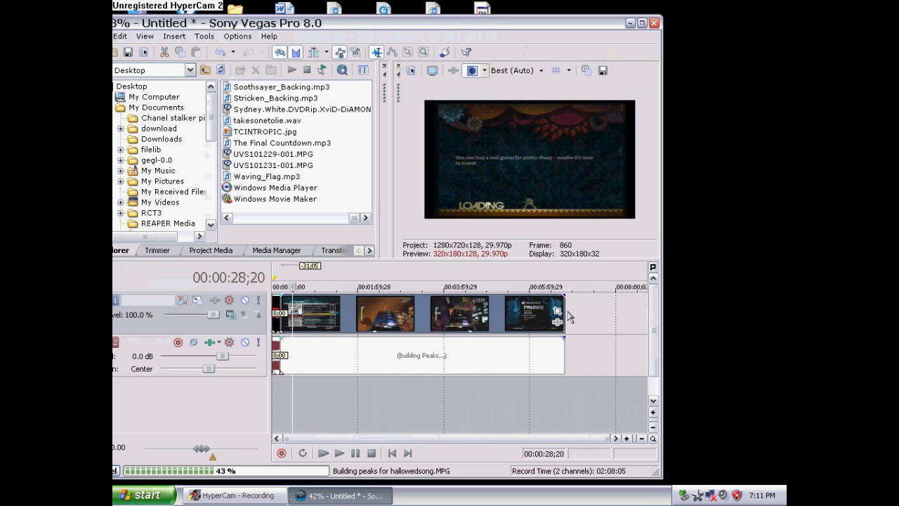
{"action": "left_click_drag", "start_coordinate": [568, 317], "coordinate": [296, 328]}
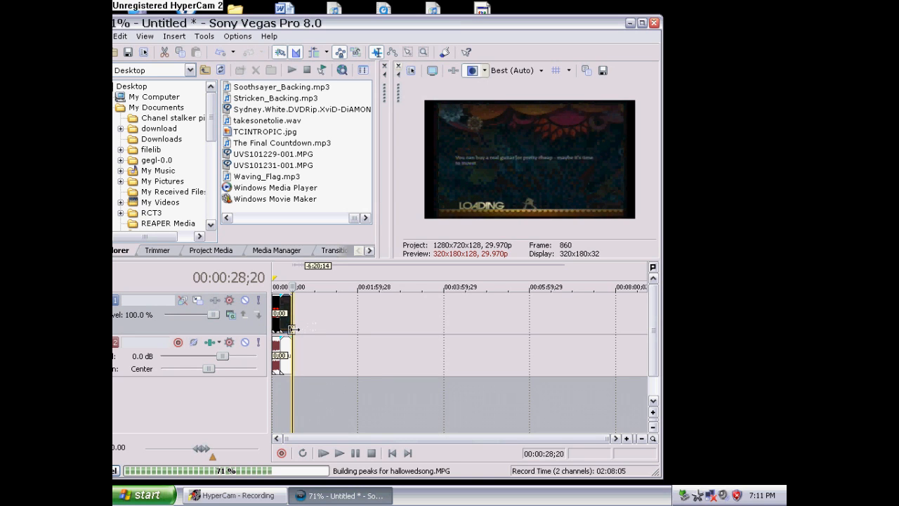
{"action": "left_click_drag", "start_coordinate": [296, 329], "coordinate": [292, 328]}
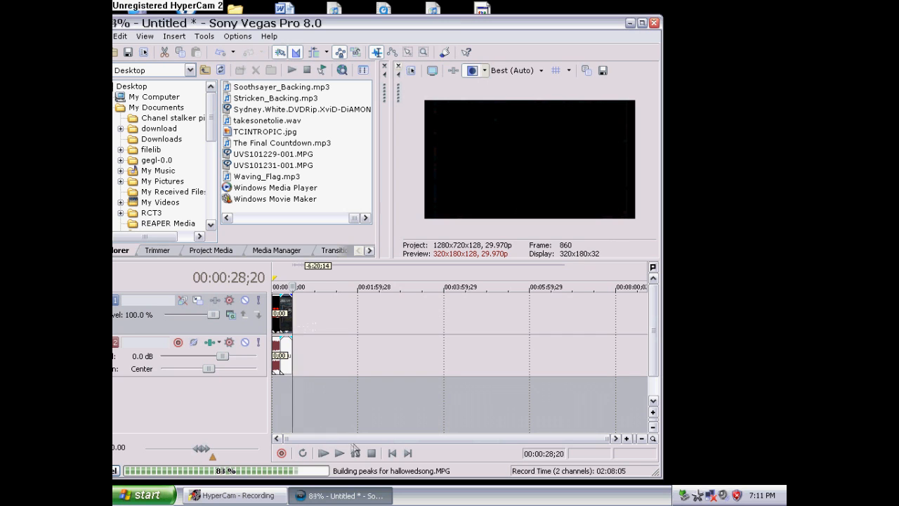
{"action": "left_click", "coordinate": [641, 23]}
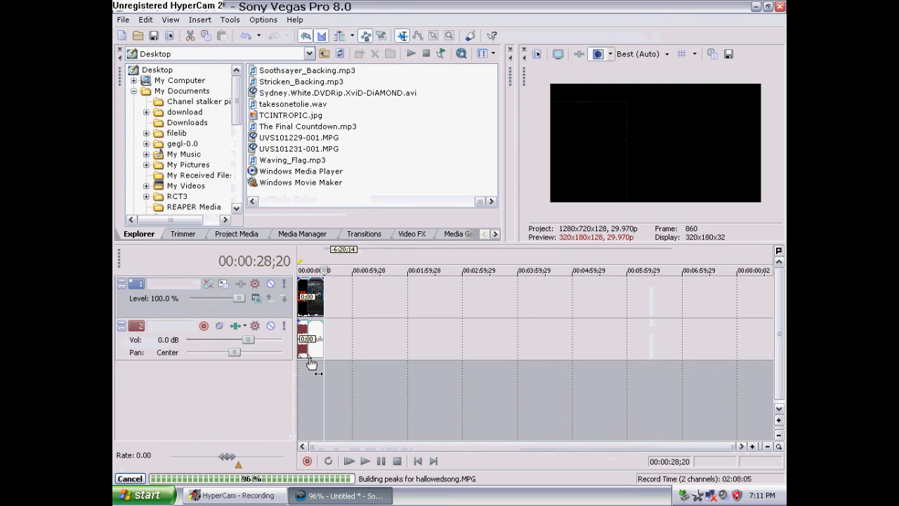
Slide the hallowedsong clip slightly left so it overlaps the intro's end, creating a crossfade
{"action": "left_click", "coordinate": [310, 391]}
{"action": "scroll", "coordinate": [338, 391], "scroll_direction": "up", "scroll_amount": 5}
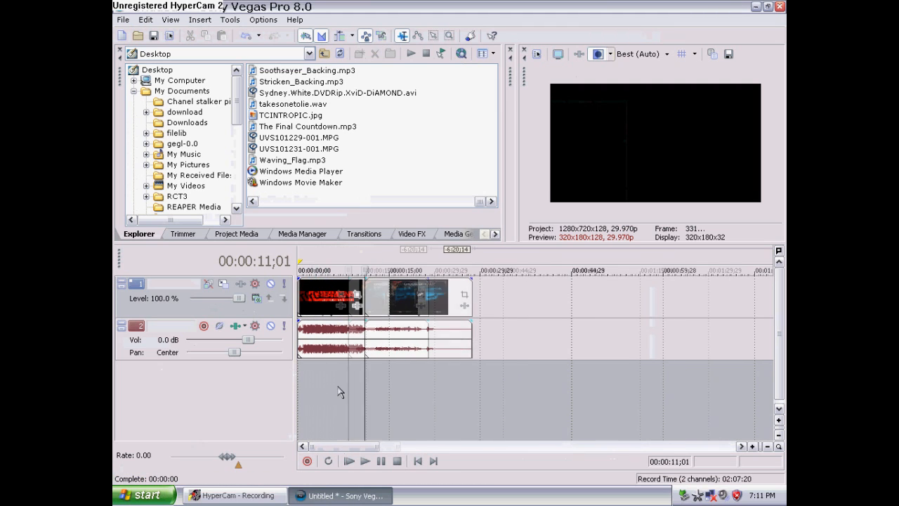
{"action": "left_click", "coordinate": [454, 386]}
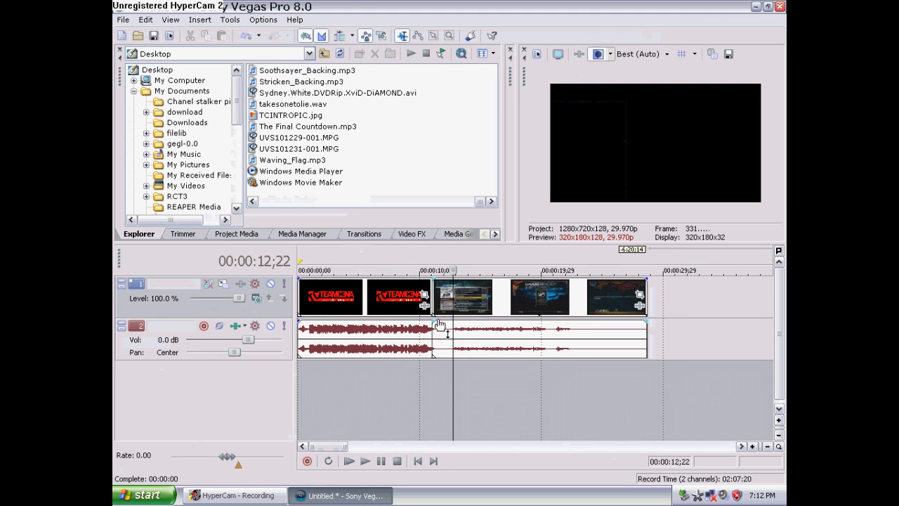
{"action": "left_click", "coordinate": [431, 382]}
{"action": "scroll", "coordinate": [436, 381], "scroll_direction": "up", "scroll_amount": 4}
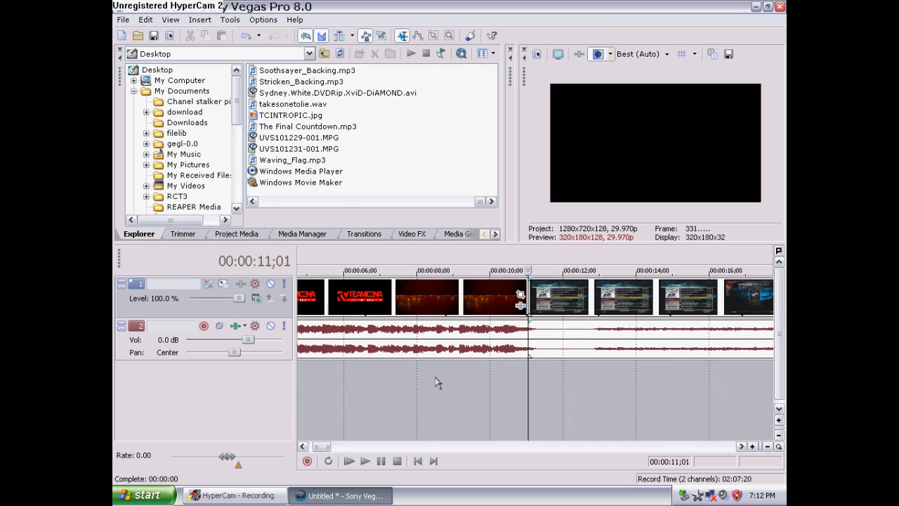
{"action": "left_click_drag", "start_coordinate": [551, 306], "coordinate": [536, 305]}
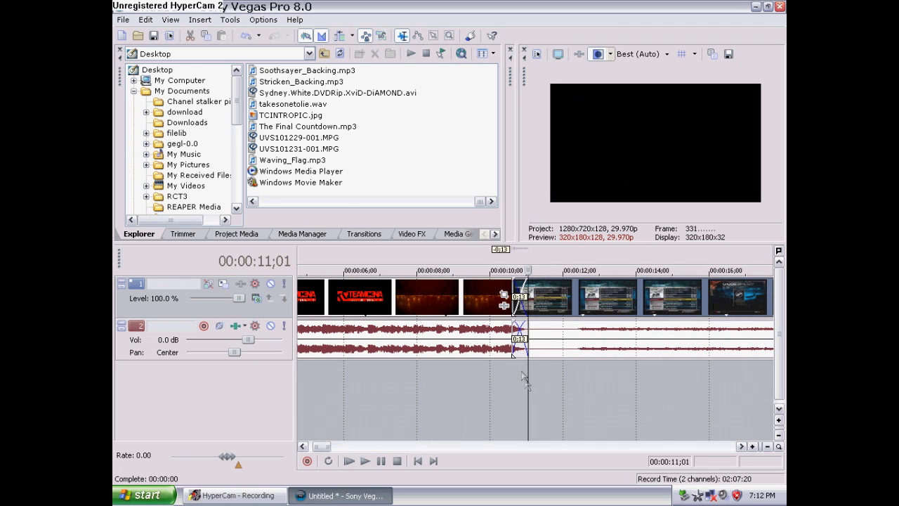
Adjust the end of the hallowedsong clip, trimming it shorter and then extending it by about 2 seconds
{"action": "left_click", "coordinate": [553, 386]}
{"action": "left_click", "coordinate": [576, 382]}
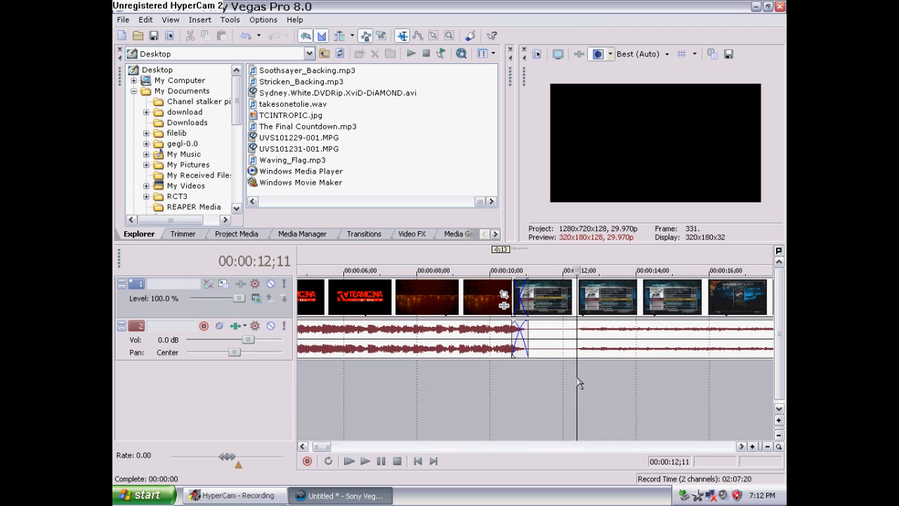
{"action": "left_click", "coordinate": [550, 396]}
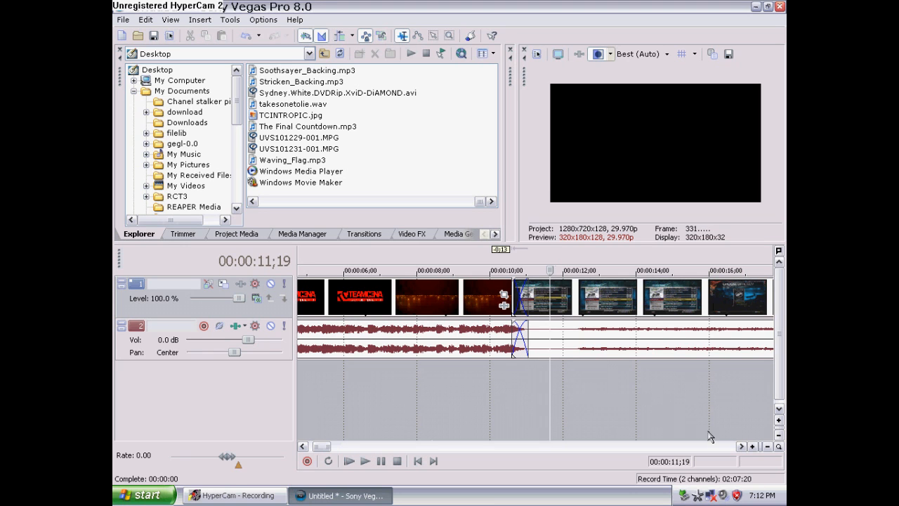
{"action": "left_click", "coordinate": [741, 446]}
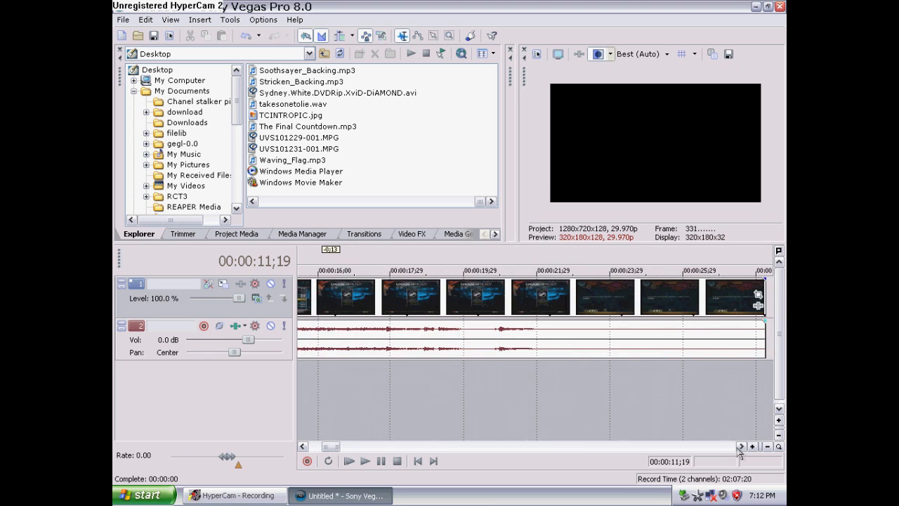
{"action": "left_click_drag", "start_coordinate": [764, 309], "coordinate": [653, 314]}
{"action": "left_click", "coordinate": [518, 403]}
{"action": "left_click", "coordinate": [578, 408]}
{"action": "left_click", "coordinate": [650, 303]}
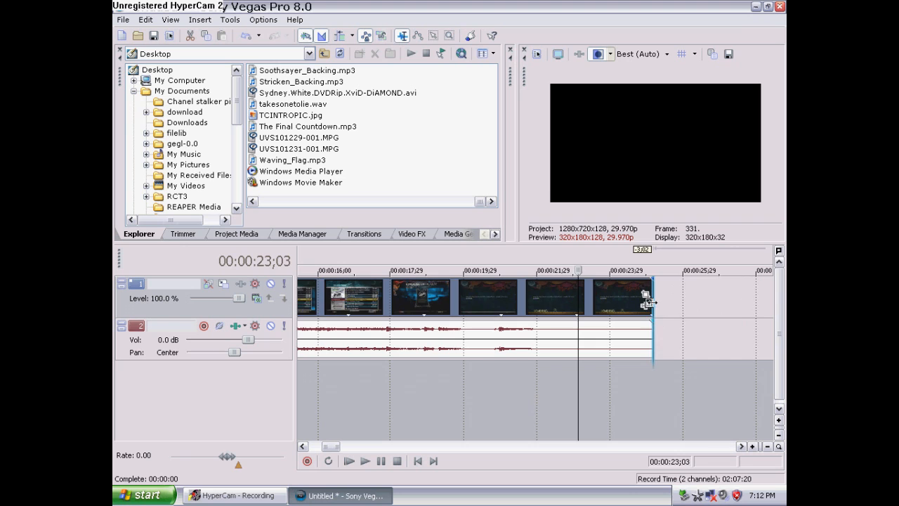
{"action": "left_click_drag", "start_coordinate": [650, 303], "coordinate": [734, 309]}
{"action": "left_click", "coordinate": [670, 386]}
{"action": "scroll", "coordinate": [659, 378], "scroll_direction": "down", "scroll_amount": 6}
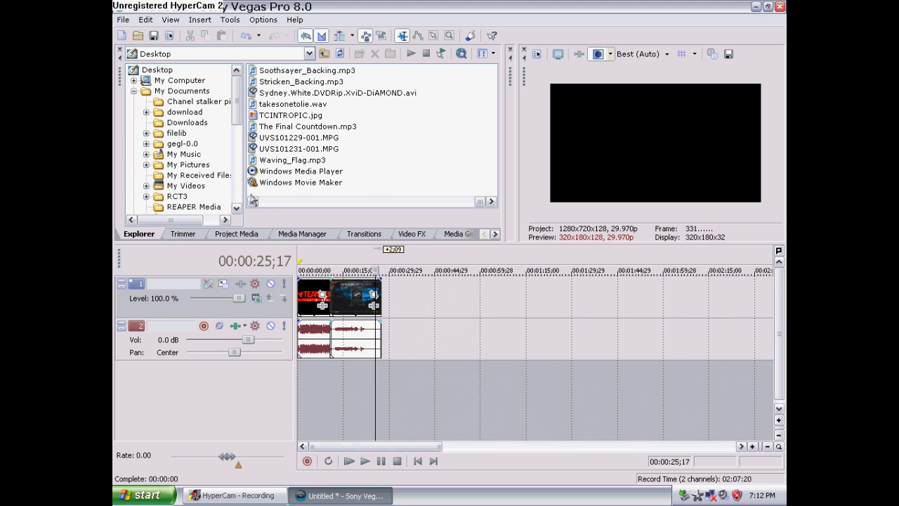
Add hallowedintro.MPG from the Desktop to the timeline after the hallowedsong clip and scrub into it
{"action": "left_click", "coordinate": [167, 70]}
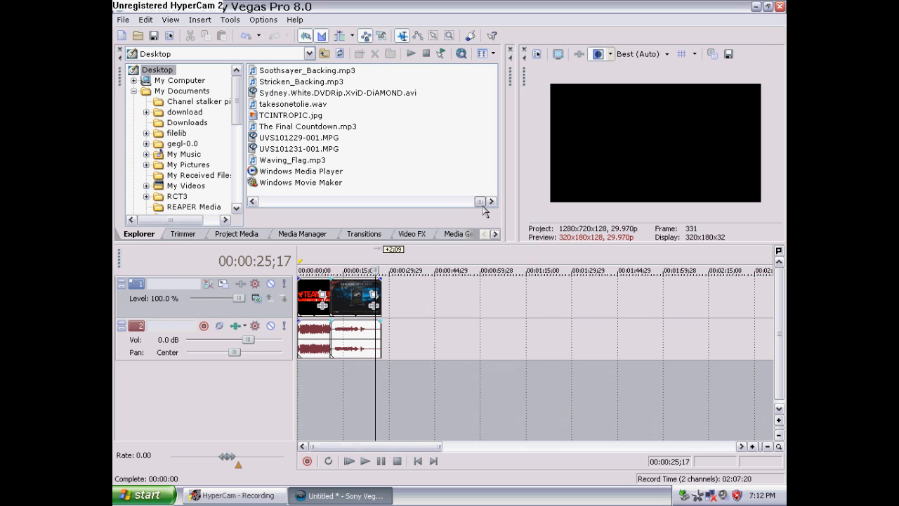
{"action": "left_click", "coordinate": [253, 202]}
{"action": "left_click_drag", "start_coordinate": [307, 84], "coordinate": [407, 333]}
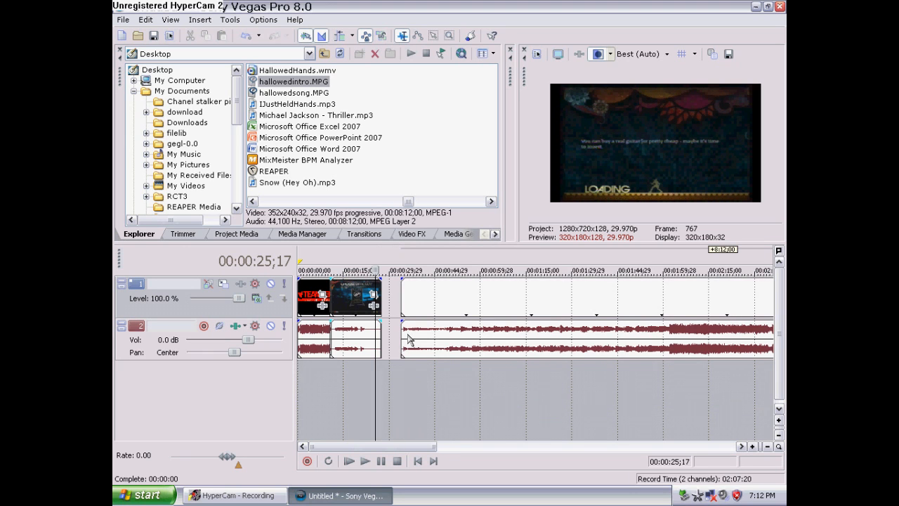
{"action": "left_click", "coordinate": [410, 365]}
{"action": "scroll", "coordinate": [413, 365], "scroll_direction": "up", "scroll_amount": 4}
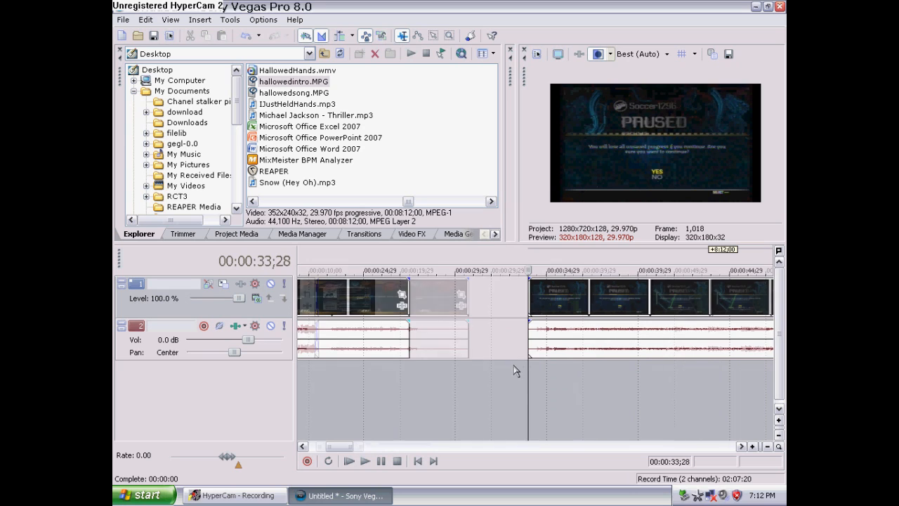
{"action": "left_click", "coordinate": [551, 391]}
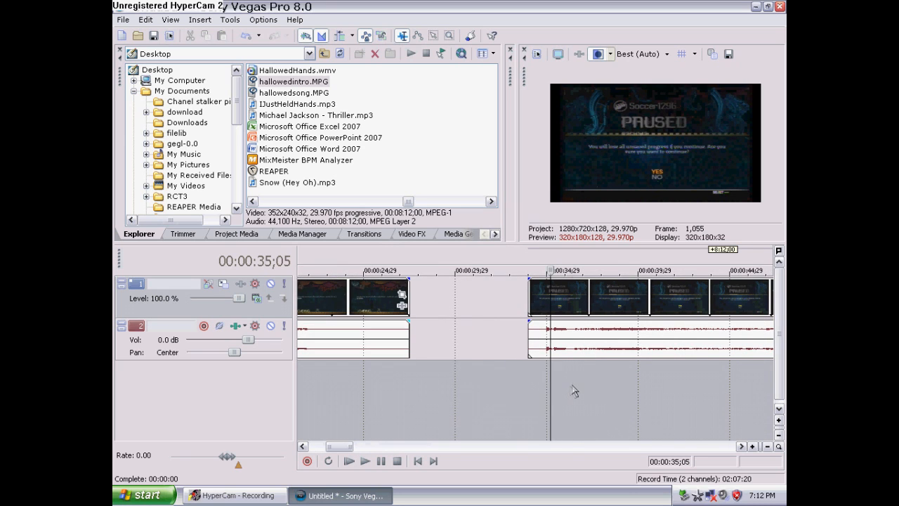
Split the hallowedintro clip at about 36 seconds, delete its front part, and slide the remainder left toward the hallowedsong clip
{"action": "left_click", "coordinate": [573, 391]}
{"action": "left_click", "coordinate": [579, 385]}
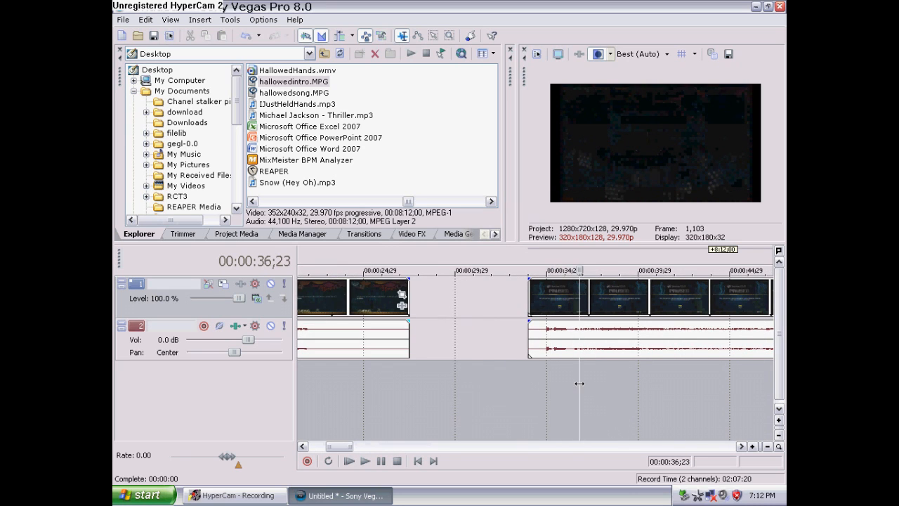
{"action": "left_click", "coordinate": [576, 388]}
{"action": "left_click", "coordinate": [574, 389]}
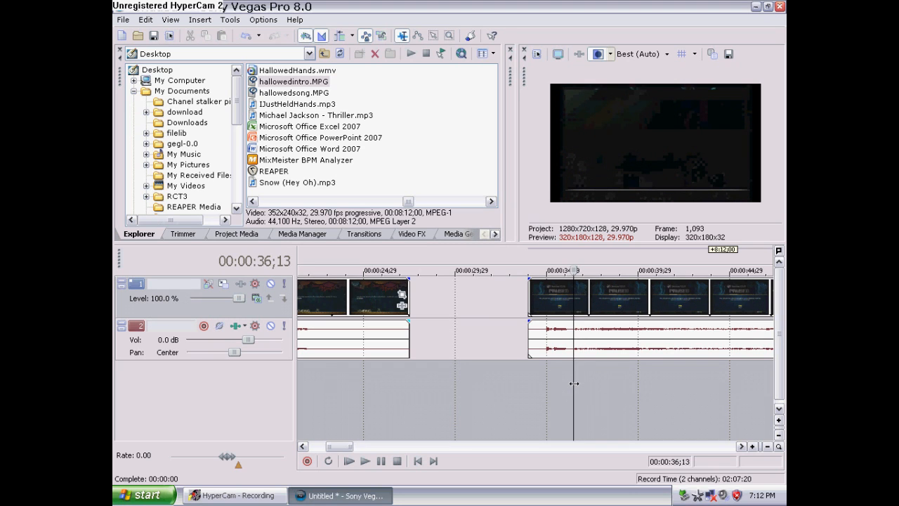
{"action": "key", "text": "s"}
{"action": "left_click", "coordinate": [552, 292]}
{"action": "key", "text": "Delete"}
{"action": "left_click_drag", "start_coordinate": [585, 299], "coordinate": [440, 291]}
{"action": "left_click", "coordinate": [398, 381]}
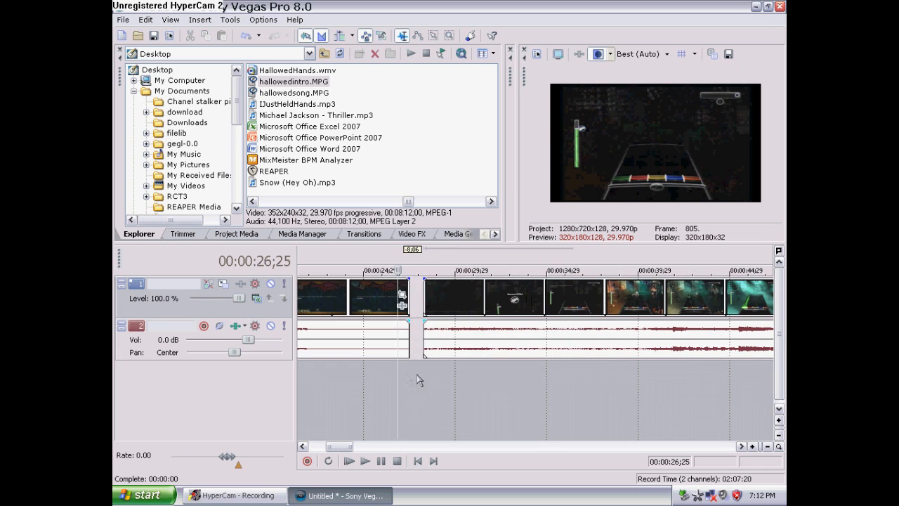
Split the hallowedintro clip again near 28 seconds, delete the leading piece, and slide it left to overlap the hallowedsong clip's end
{"action": "left_click", "coordinate": [424, 378]}
{"action": "scroll", "coordinate": [434, 366], "scroll_direction": "up", "scroll_amount": 10}
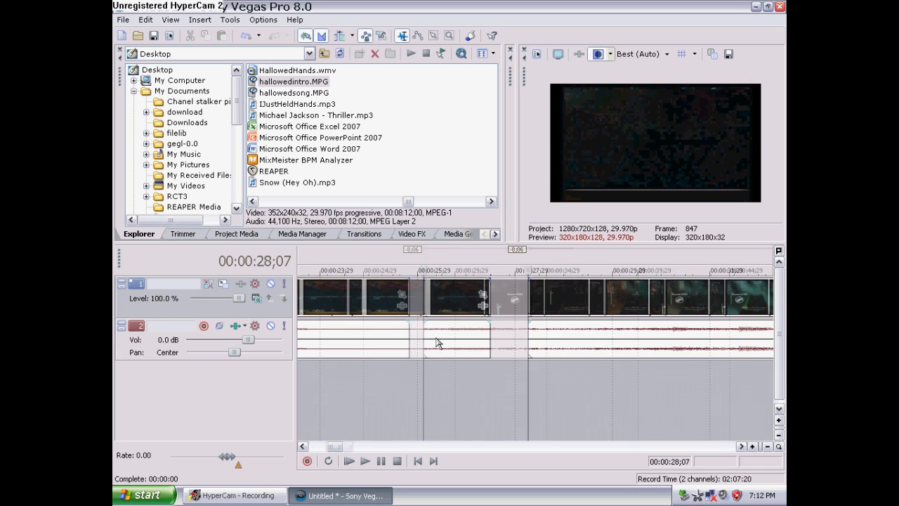
{"action": "left_click", "coordinate": [565, 391]}
{"action": "key", "text": "s"}
{"action": "left_click", "coordinate": [539, 301]}
{"action": "key", "text": "Delete"}
{"action": "left_click_drag", "start_coordinate": [585, 298], "coordinate": [373, 316]}
{"action": "scroll", "coordinate": [372, 316], "scroll_direction": "down", "scroll_amount": 3}
{"action": "left_click_drag", "start_coordinate": [463, 299], "coordinate": [429, 309]}
{"action": "scroll", "coordinate": [422, 344], "scroll_direction": "down", "scroll_amount": 5}
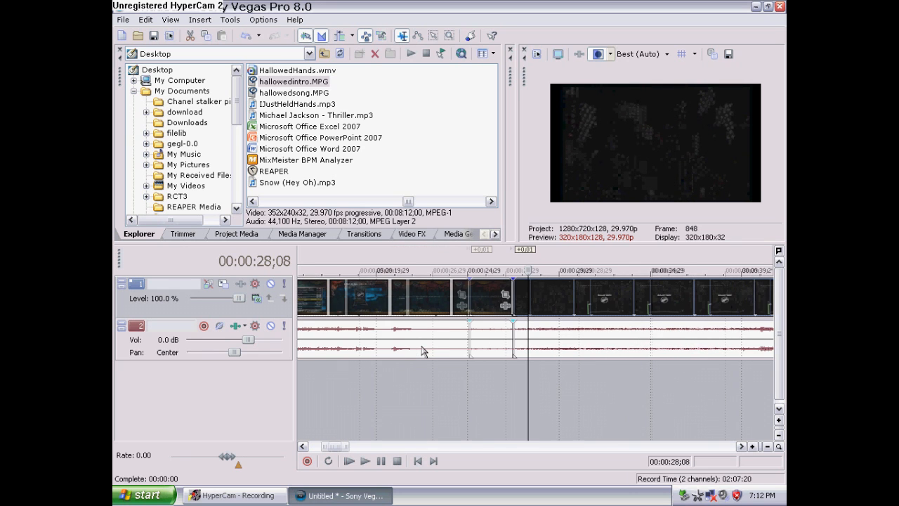
Scrub through the start of the timeline to review the intro and the transition into the hallowedintro clip
{"action": "scroll", "coordinate": [423, 350], "scroll_direction": "down", "scroll_amount": 2}
{"action": "mouse_move", "coordinate": [370, 447]}
{"action": "left_mouse_down"}
{"action": "mouse_move", "coordinate": [417, 447]}
{"action": "mouse_move", "coordinate": [372, 446]}
{"action": "left_mouse_up"}
{"action": "left_click", "coordinate": [418, 379]}
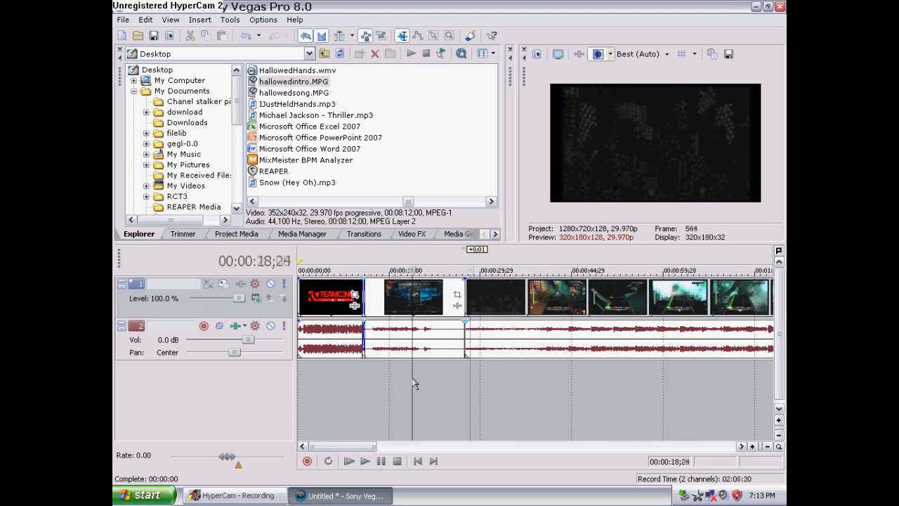
{"action": "left_click", "coordinate": [394, 384]}
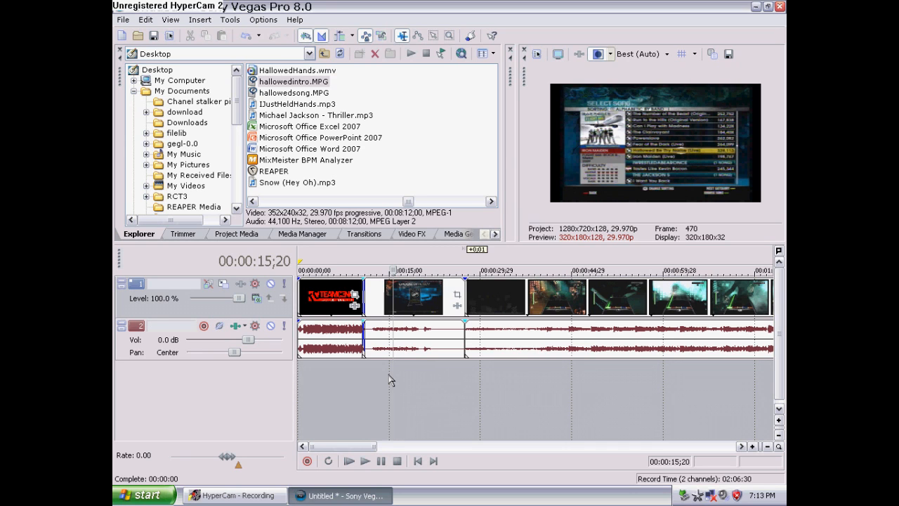
{"action": "left_click", "coordinate": [630, 366]}
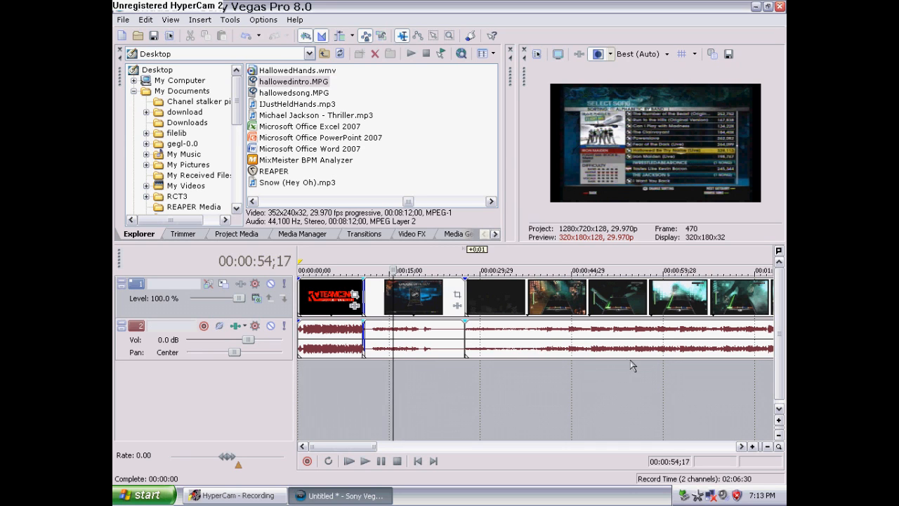
{"action": "left_click", "coordinate": [417, 398]}
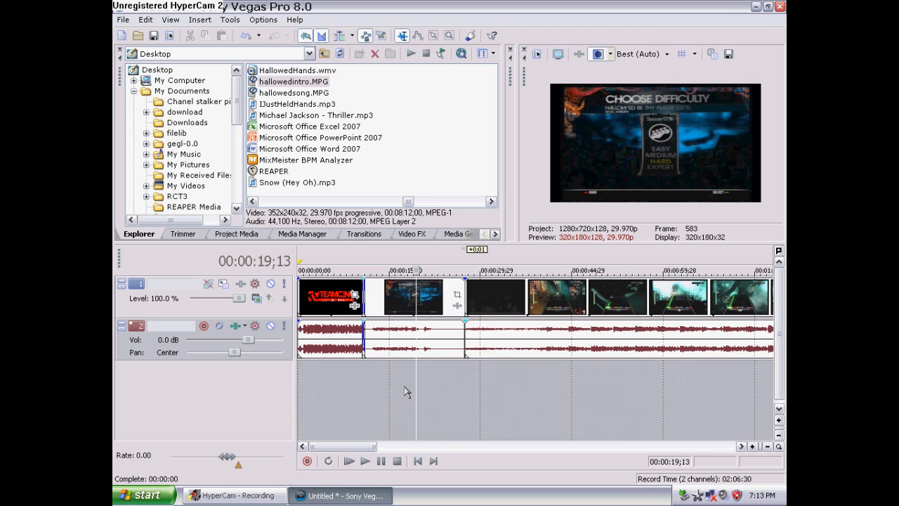
{"action": "left_click", "coordinate": [406, 392]}
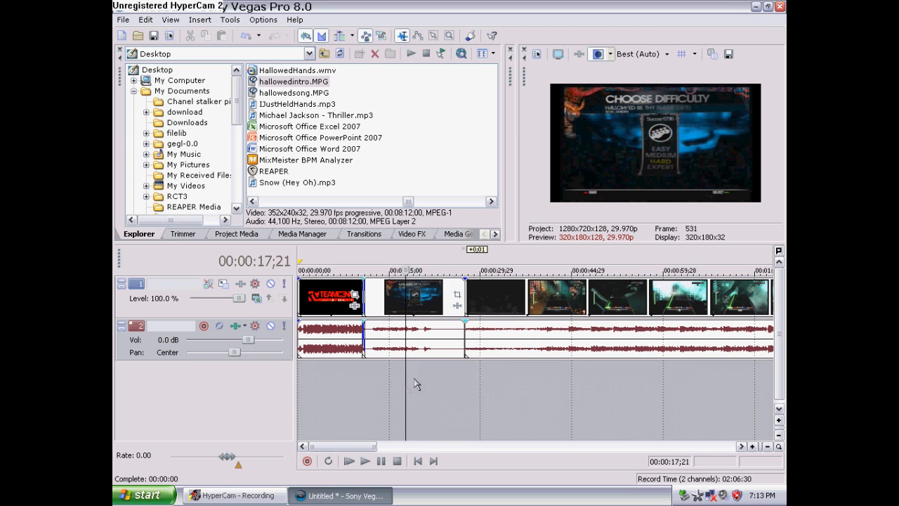
Open Event Pan/Crop for the hallowedsong clip and apply the ROCK BAND SETTINGS preset
{"action": "left_click", "coordinate": [458, 296]}
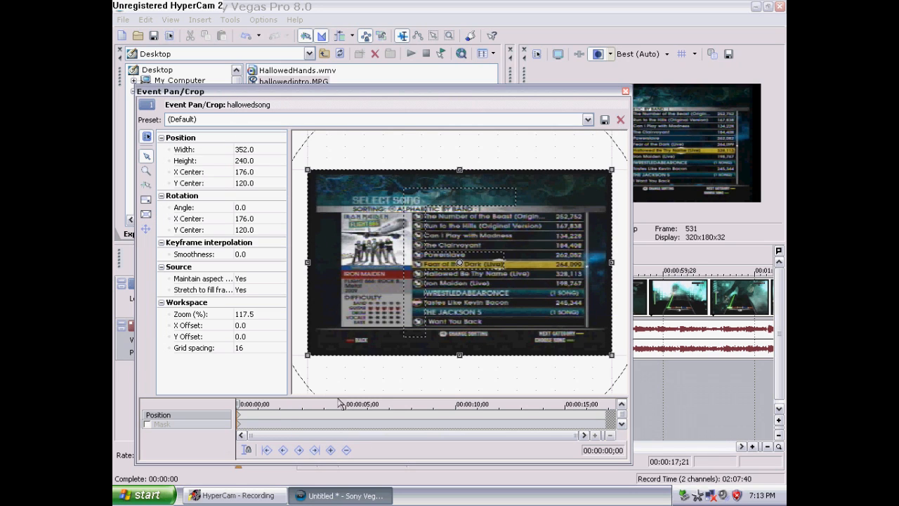
{"action": "left_click", "coordinate": [588, 119]}
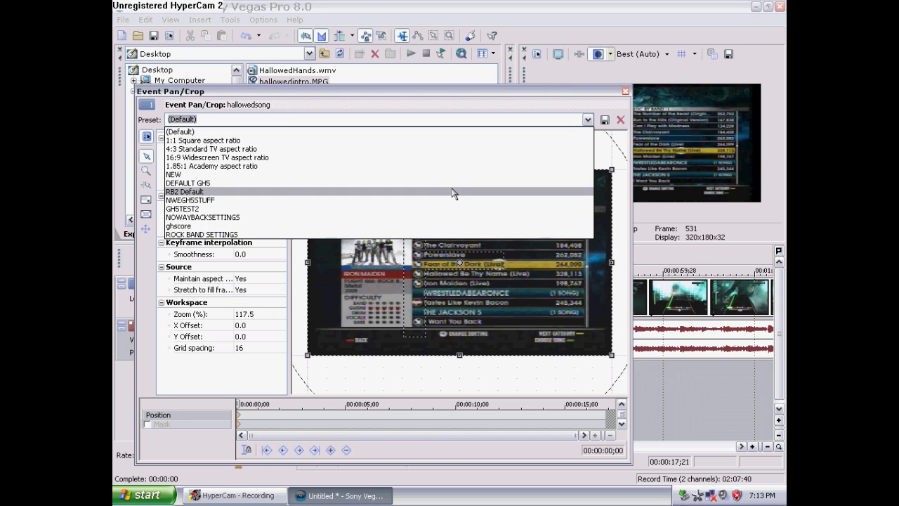
{"action": "left_click", "coordinate": [450, 192]}
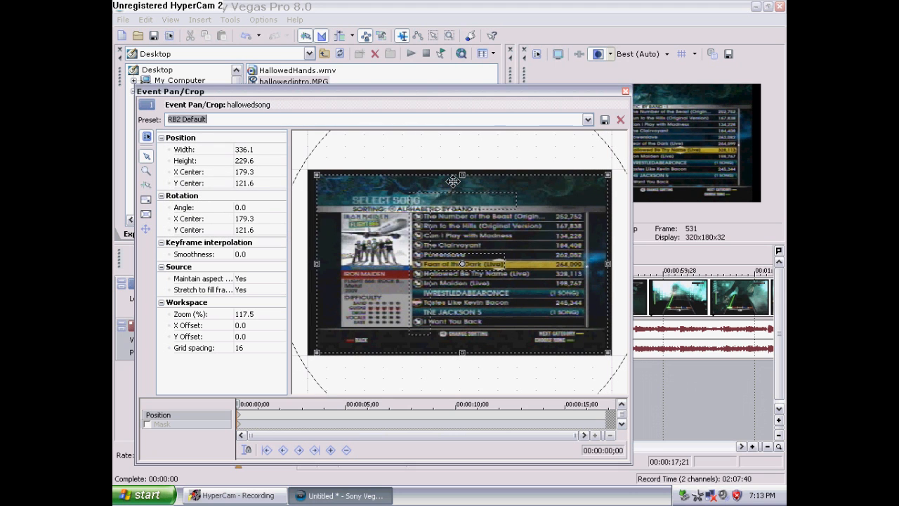
{"action": "left_click_drag", "start_coordinate": [496, 95], "coordinate": [556, 94]}
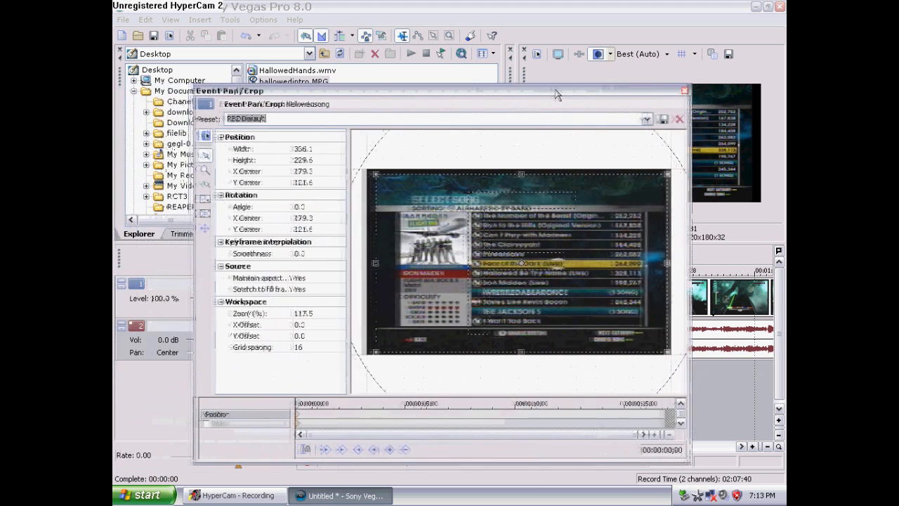
{"action": "left_click", "coordinate": [647, 119]}
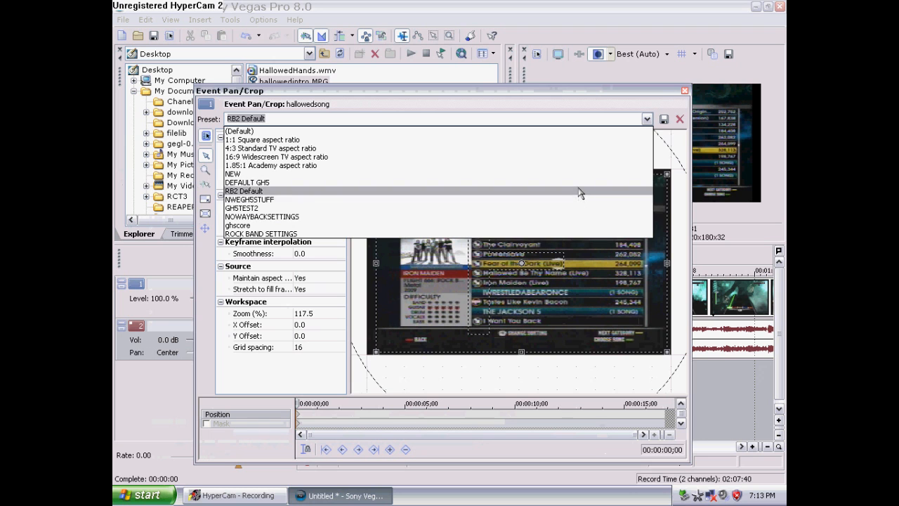
{"action": "left_click", "coordinate": [566, 233]}
{"action": "left_click_drag", "start_coordinate": [621, 92], "coordinate": [496, 80]}
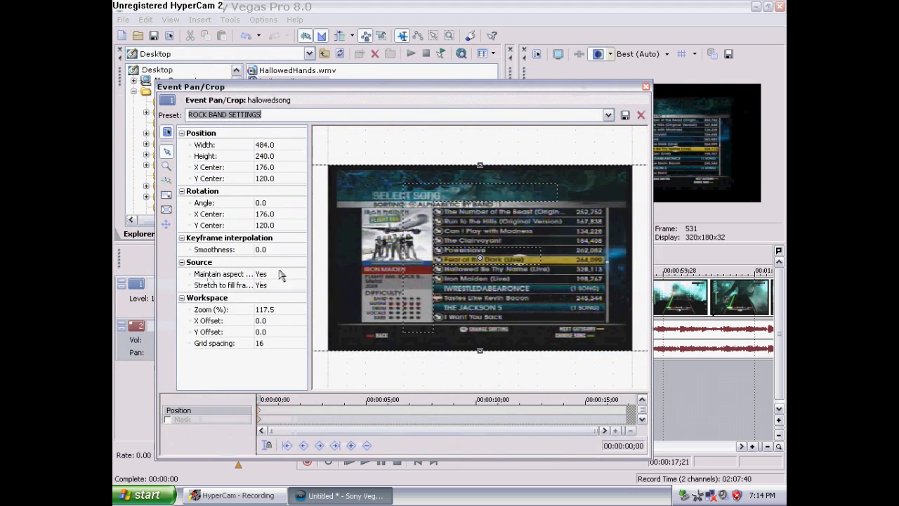
Set Maintain aspect ratio to No and drag the frame's top and bottom edges inward, height about 228.9
{"action": "left_click", "coordinate": [280, 274]}
{"action": "left_click", "coordinate": [278, 293]}
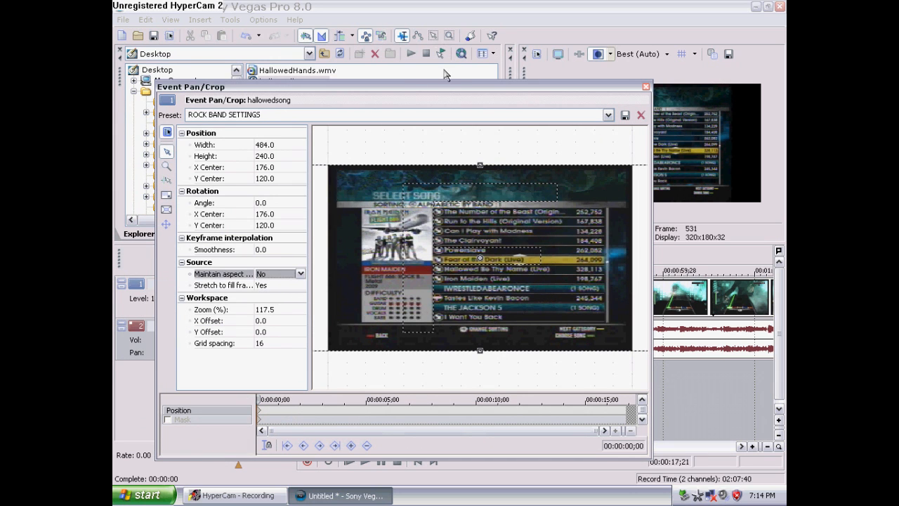
{"action": "left_click_drag", "start_coordinate": [443, 89], "coordinate": [355, 88]}
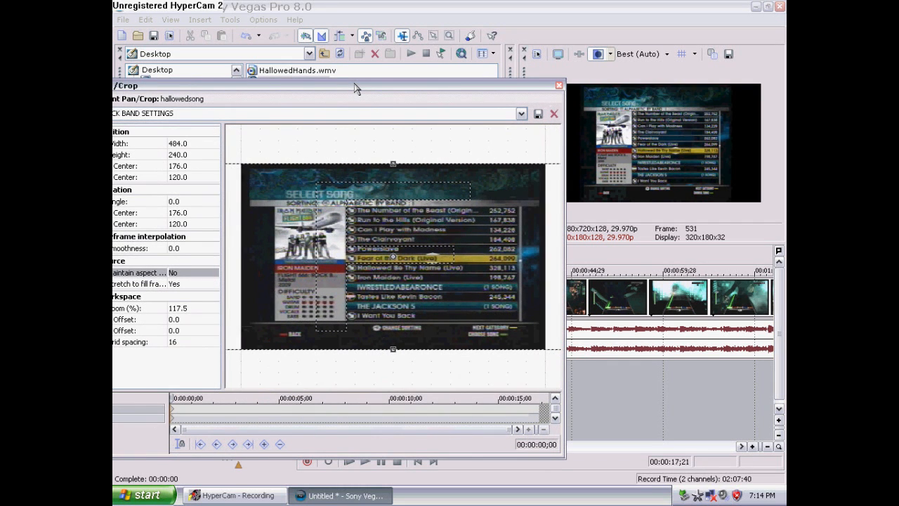
{"action": "left_click_drag", "start_coordinate": [355, 88], "coordinate": [406, 88]}
{"action": "left_click_drag", "start_coordinate": [444, 159], "coordinate": [445, 166]}
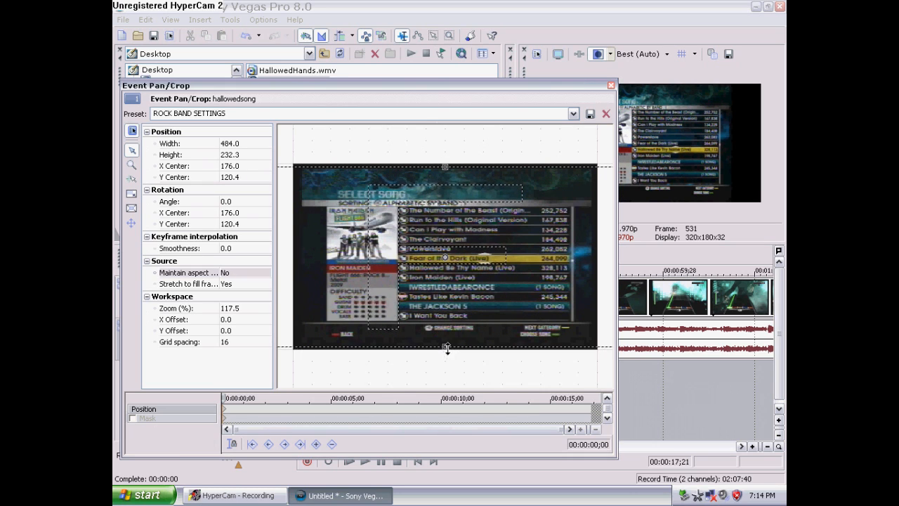
{"action": "left_click_drag", "start_coordinate": [445, 351], "coordinate": [448, 344]}
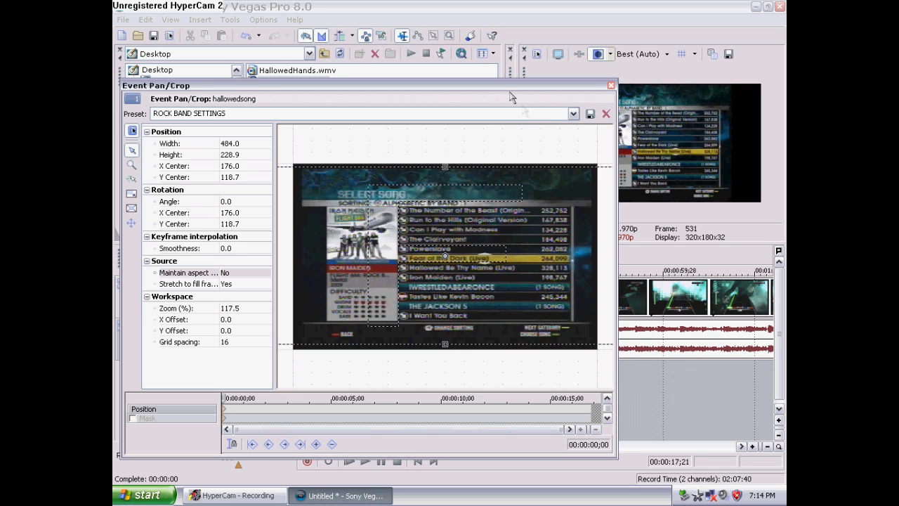
Save the pan/crop settings as preset ROCK BAND SETTINGSMAIN and close the Pan/Crop window
{"action": "left_click_drag", "start_coordinate": [502, 85], "coordinate": [528, 130]}
{"action": "left_click", "coordinate": [439, 158]}
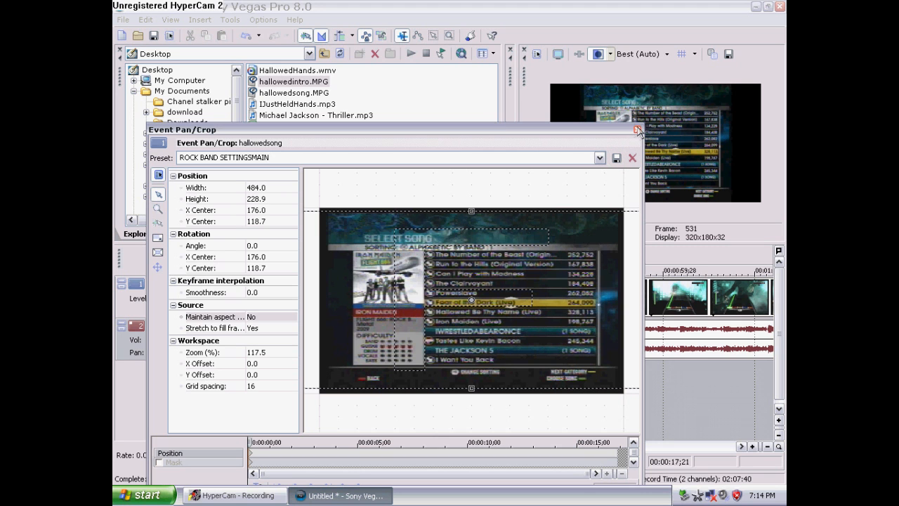
{"action": "left_click", "coordinate": [638, 129]}
Open Event Pan/Crop for the hallowedintro clip, apply the ROCK BAND SETTINGSMAIN preset, and close the window
{"action": "left_click_drag", "start_coordinate": [368, 447], "coordinate": [738, 442]}
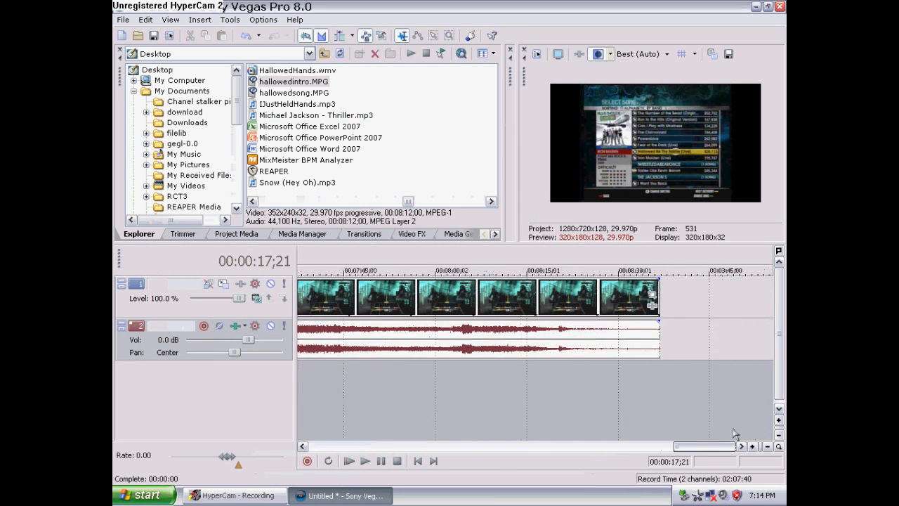
{"action": "left_click", "coordinate": [653, 298]}
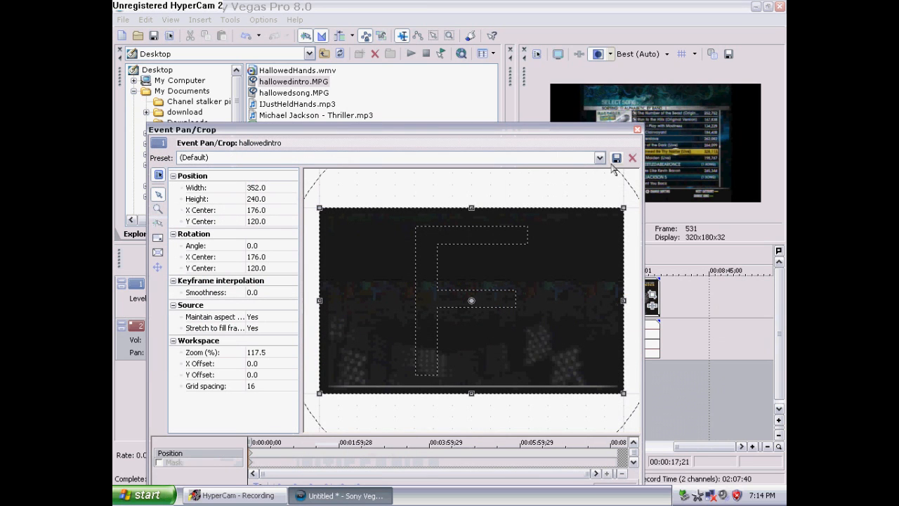
{"action": "left_click", "coordinate": [599, 157]}
{"action": "left_click", "coordinate": [463, 272]}
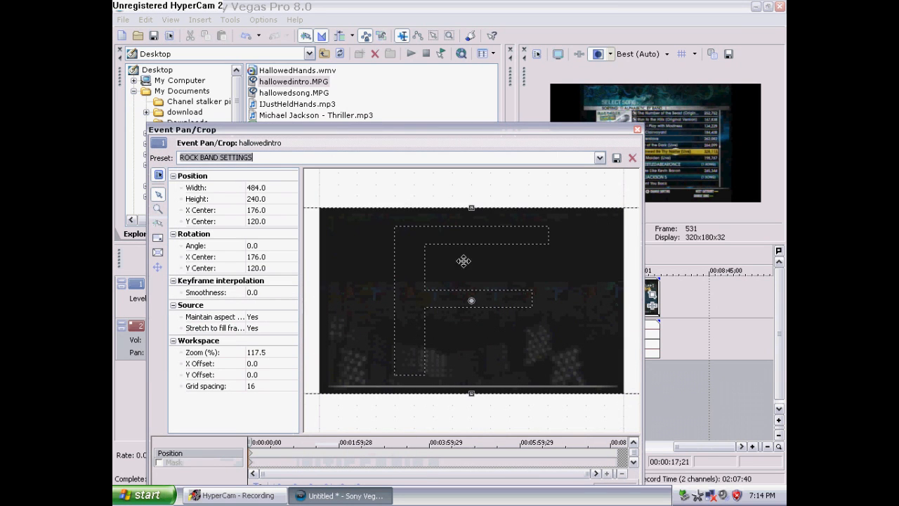
{"action": "left_click", "coordinate": [599, 158]}
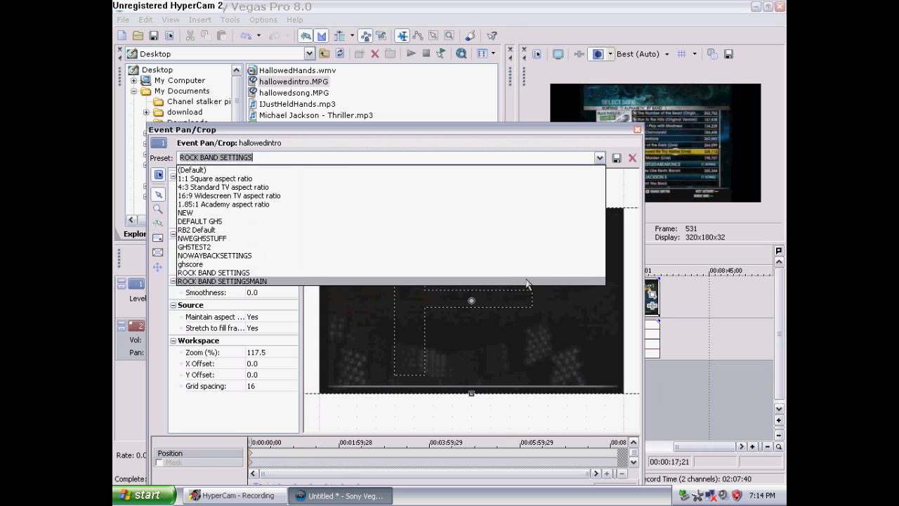
{"action": "left_click", "coordinate": [527, 281]}
{"action": "left_click", "coordinate": [637, 130]}
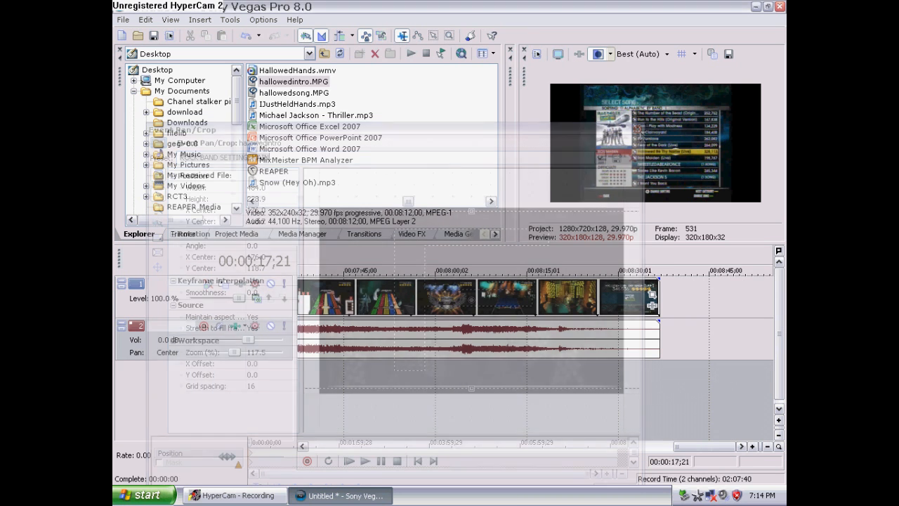
Add another copy of hallowedintro.MPG on new tracks below, starting at the cursor near 27 seconds
{"action": "left_click_drag", "start_coordinate": [706, 453], "coordinate": [427, 430]}
{"action": "scroll", "coordinate": [427, 430], "scroll_direction": "down", "scroll_amount": 4}
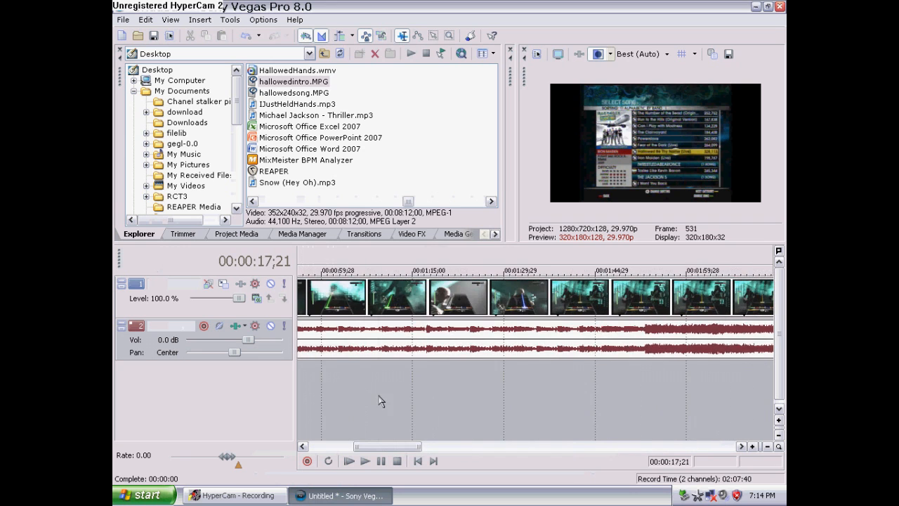
{"action": "left_click", "coordinate": [344, 397]}
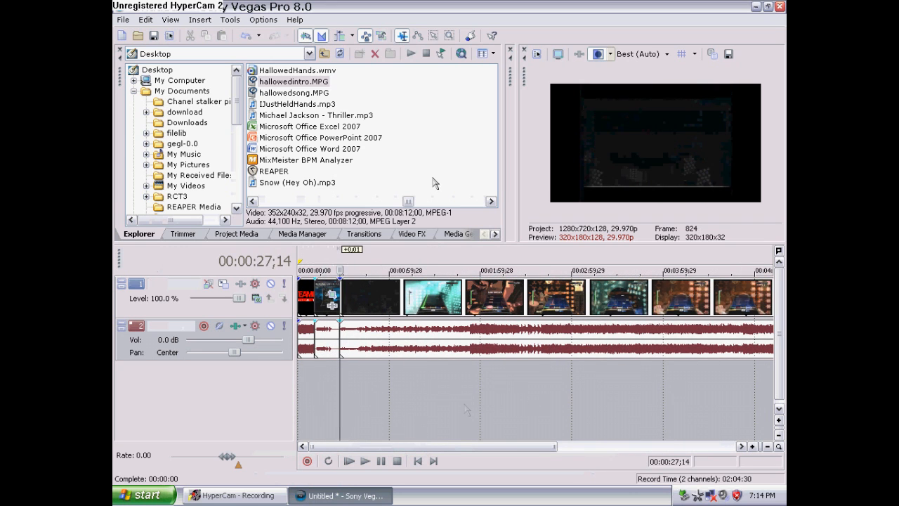
{"action": "left_click_drag", "start_coordinate": [312, 86], "coordinate": [343, 399]}
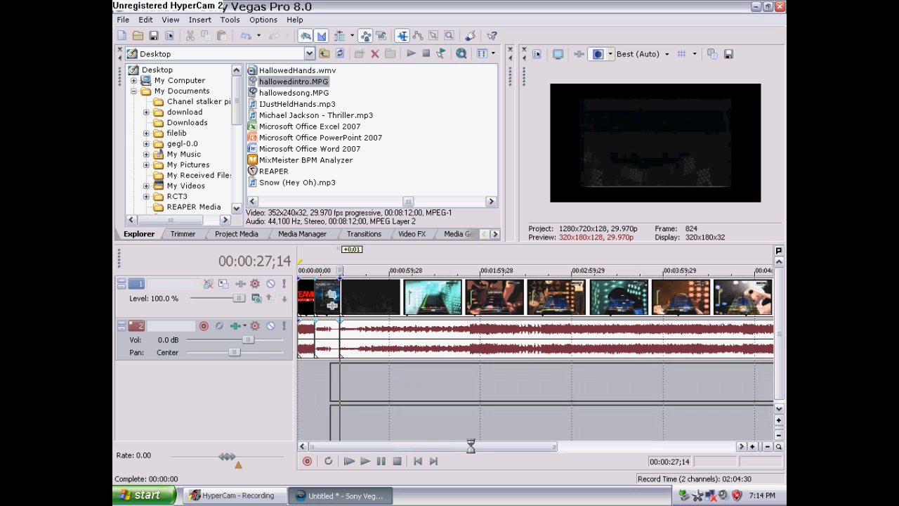
{"action": "left_click_drag", "start_coordinate": [488, 452], "coordinate": [677, 420]}
{"action": "left_click_drag", "start_coordinate": [669, 388], "coordinate": [675, 388]}
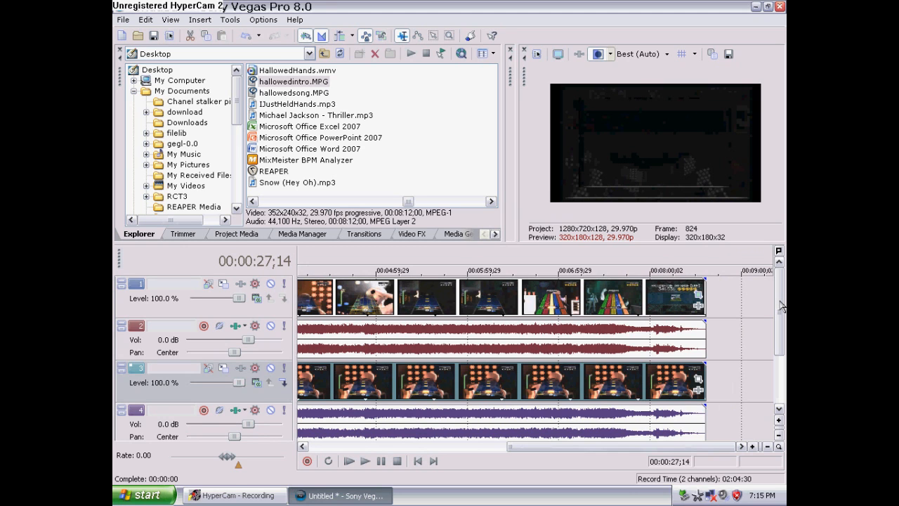
Mute the new hallowedintro audio track
{"action": "left_click", "coordinate": [271, 411]}
{"action": "left_click_drag", "start_coordinate": [784, 339], "coordinate": [778, 378]}
{"action": "left_click_drag", "start_coordinate": [573, 448], "coordinate": [372, 448]}
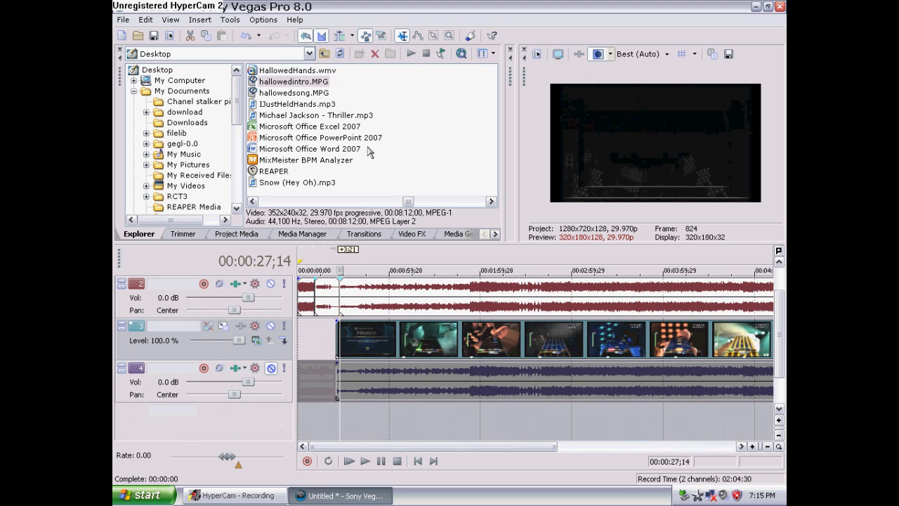
Add HallowedHands.wmv from the Desktop onto new tracks below, starting at the same cursor position
{"action": "left_click", "coordinate": [297, 70]}
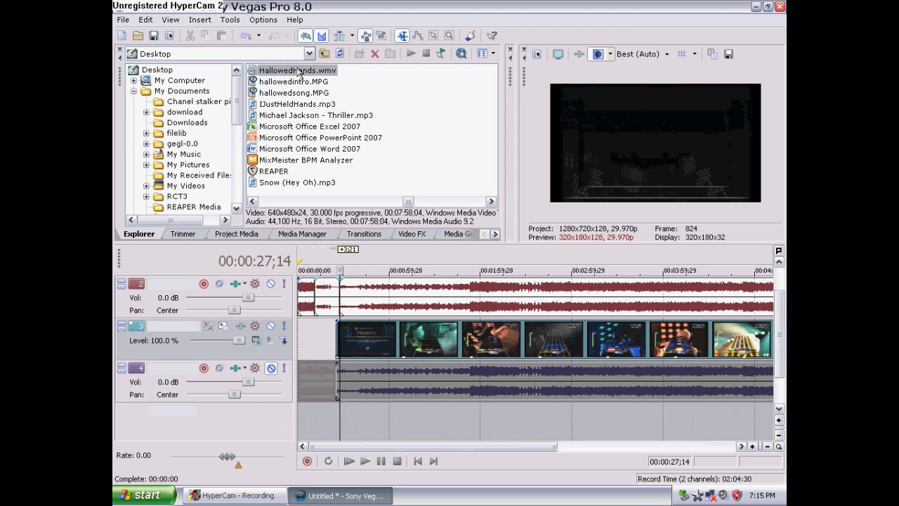
{"action": "left_click_drag", "start_coordinate": [303, 73], "coordinate": [343, 431]}
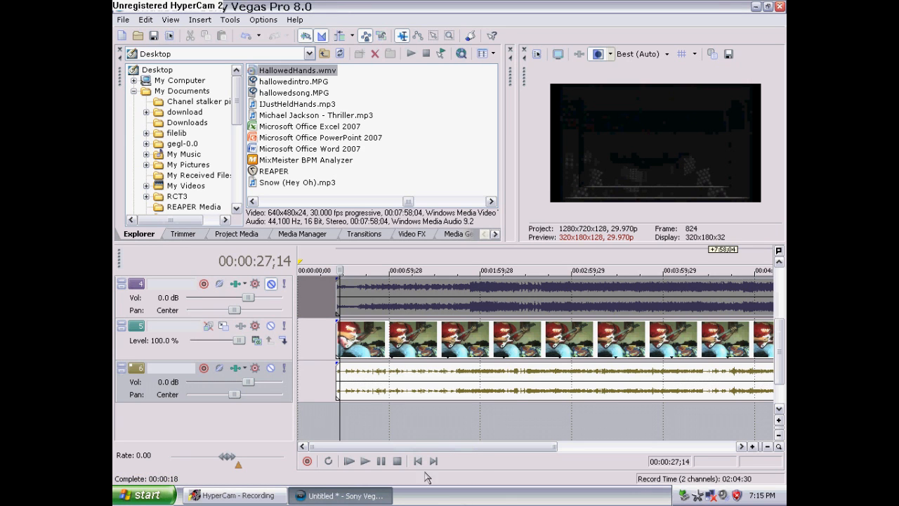
Apply the 16:9 Widescreen TV aspect ratio pan/crop preset to the HallowedHands event and shift its frame up to Y center 180
{"action": "left_click_drag", "start_coordinate": [464, 444], "coordinate": [637, 444]}
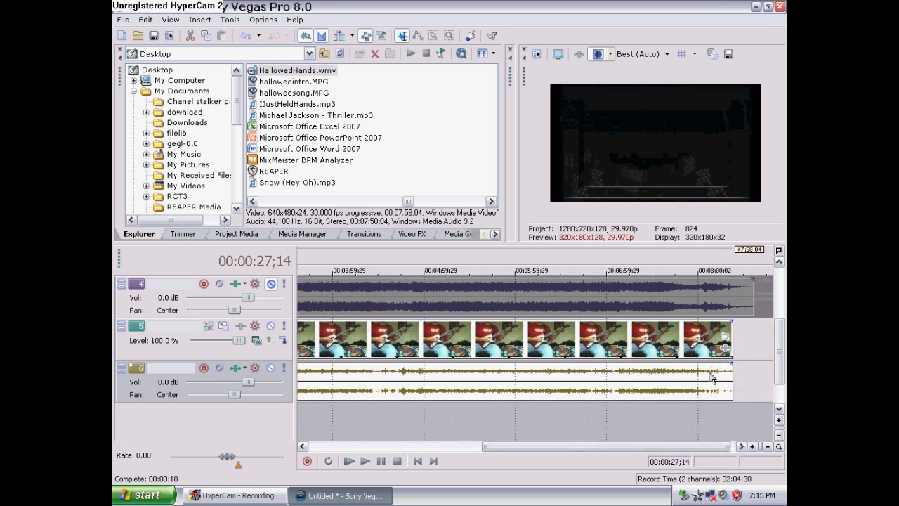
{"action": "left_click", "coordinate": [726, 341]}
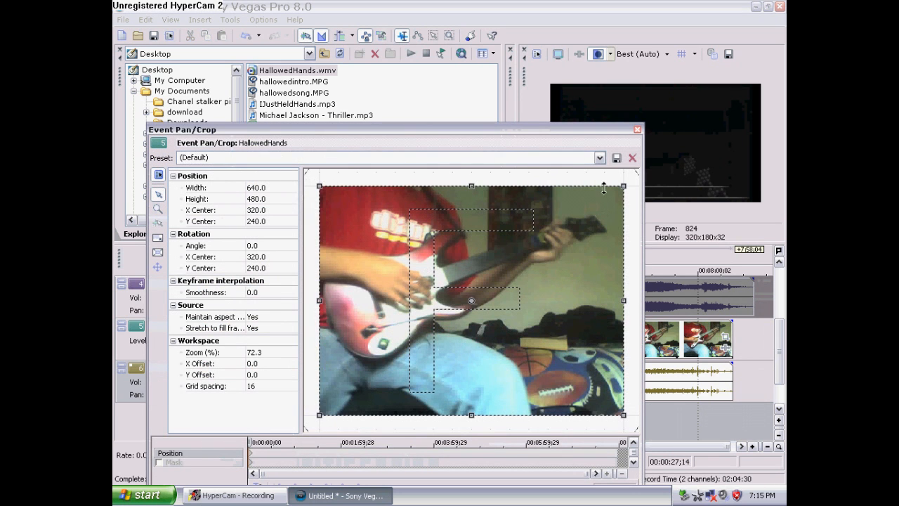
{"action": "left_click", "coordinate": [599, 157]}
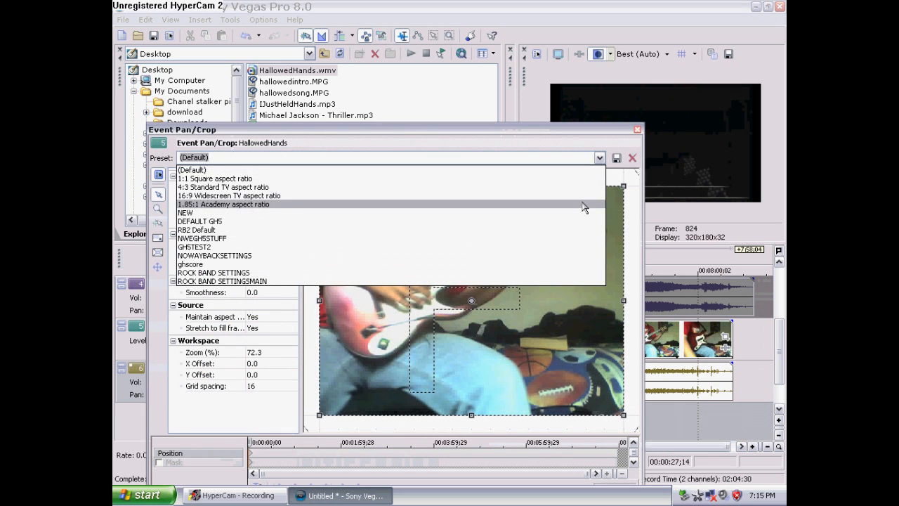
{"action": "left_click", "coordinate": [588, 197]}
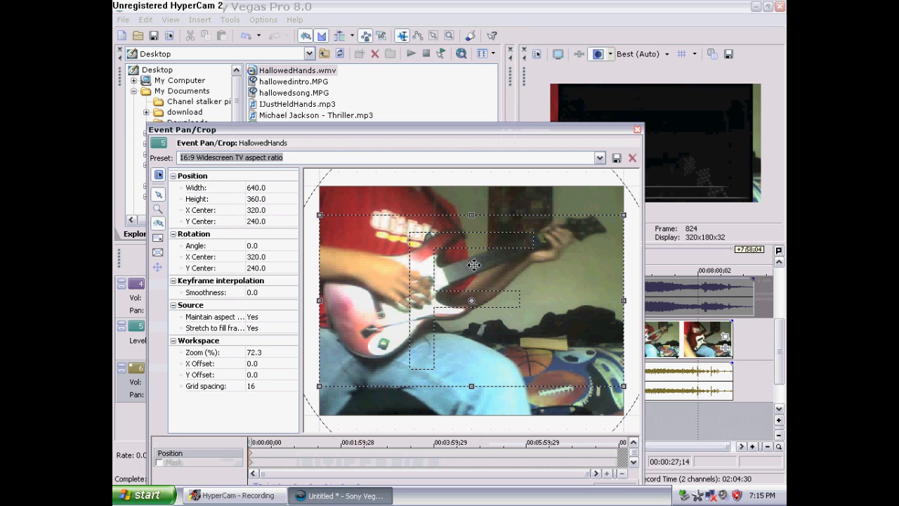
{"action": "left_click_drag", "start_coordinate": [474, 264], "coordinate": [476, 239]}
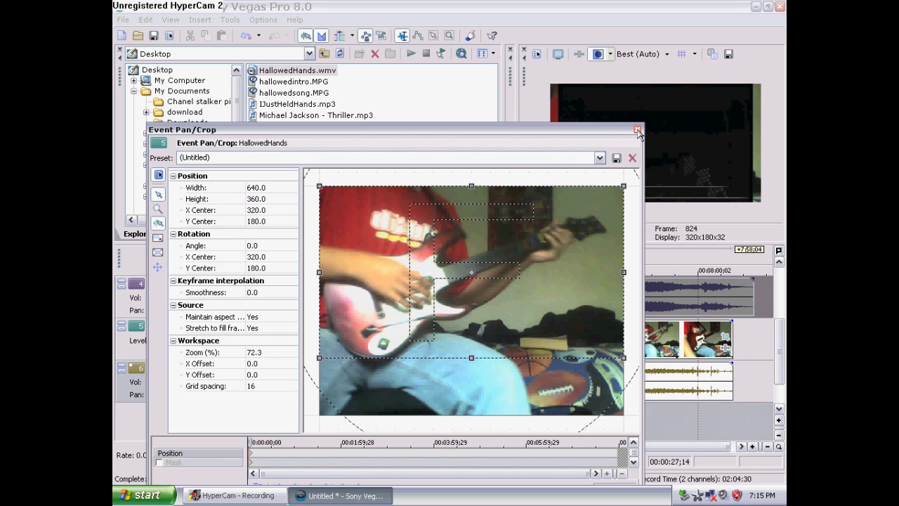
{"action": "left_click", "coordinate": [637, 130]}
Mute and unmute the top video track to compare the preview
{"action": "scroll", "coordinate": [566, 361], "scroll_direction": "up", "scroll_amount": 2}
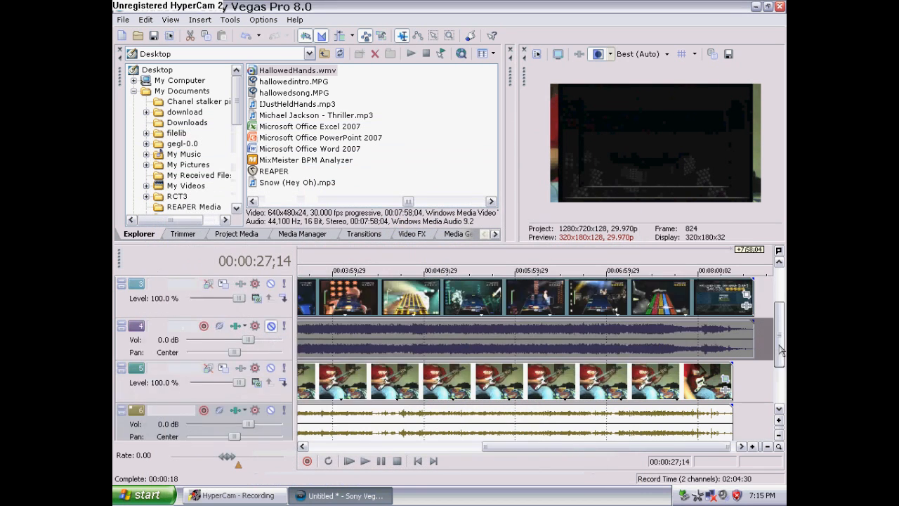
{"action": "left_click_drag", "start_coordinate": [507, 448], "coordinate": [281, 414]}
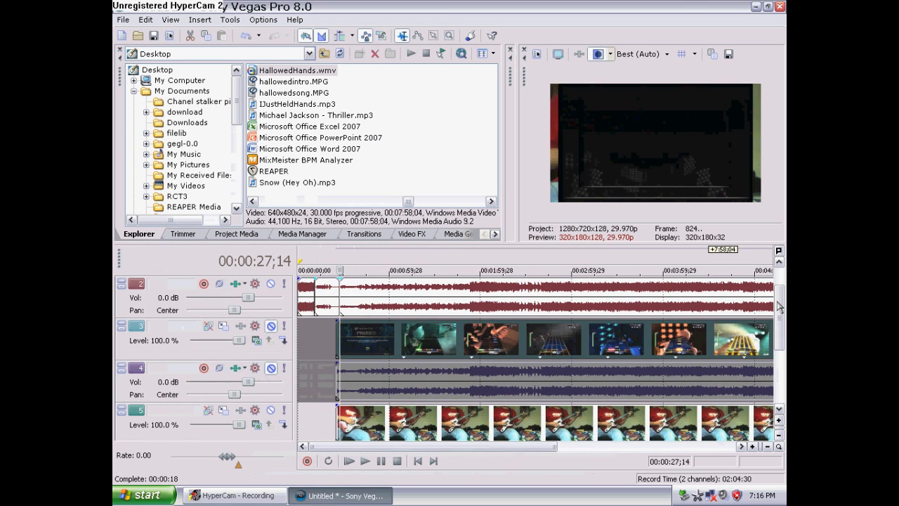
{"action": "scroll", "coordinate": [271, 333], "scroll_direction": "up", "scroll_amount": 1}
{"action": "left_click", "coordinate": [271, 284]}
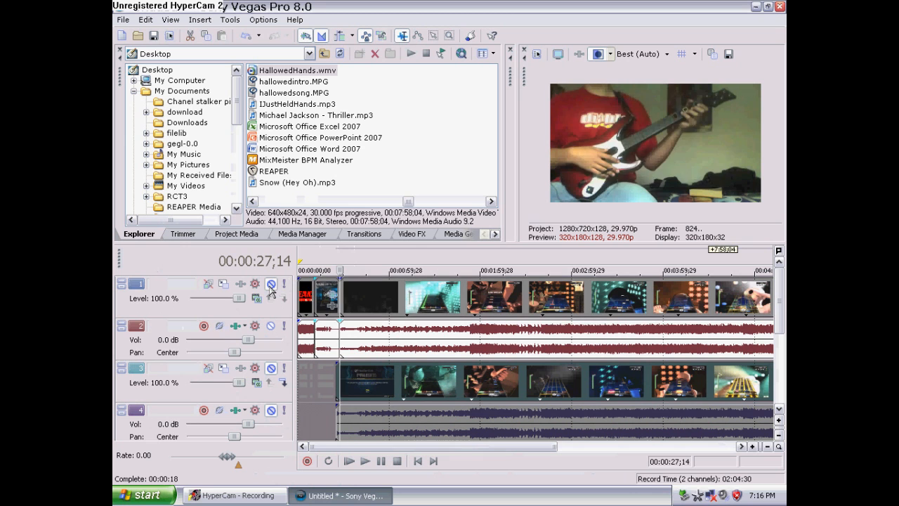
{"action": "left_click", "coordinate": [270, 283]}
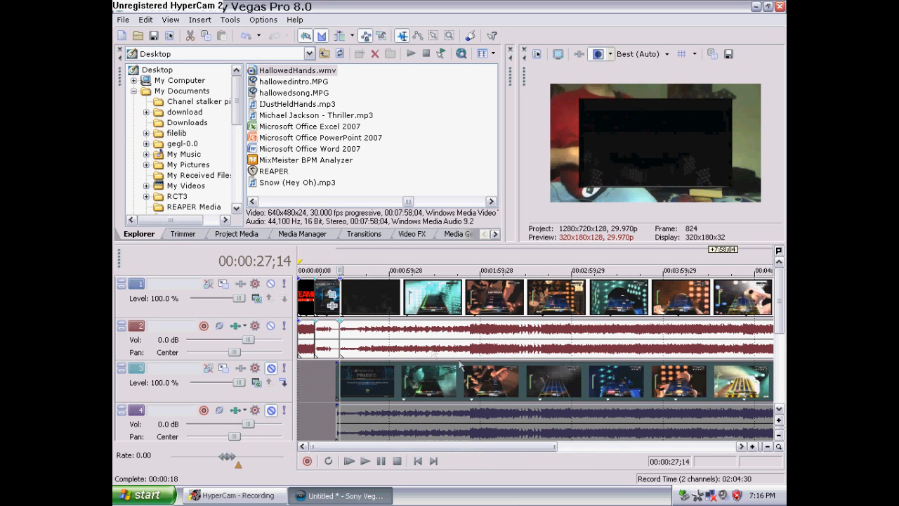
Apply the ROCK BAND SETTINGSMAIN pan/crop preset to the top track's last hallowedintro event and set Maintain aspect ratio to No
{"action": "left_click_drag", "start_coordinate": [538, 447], "coordinate": [735, 437]}
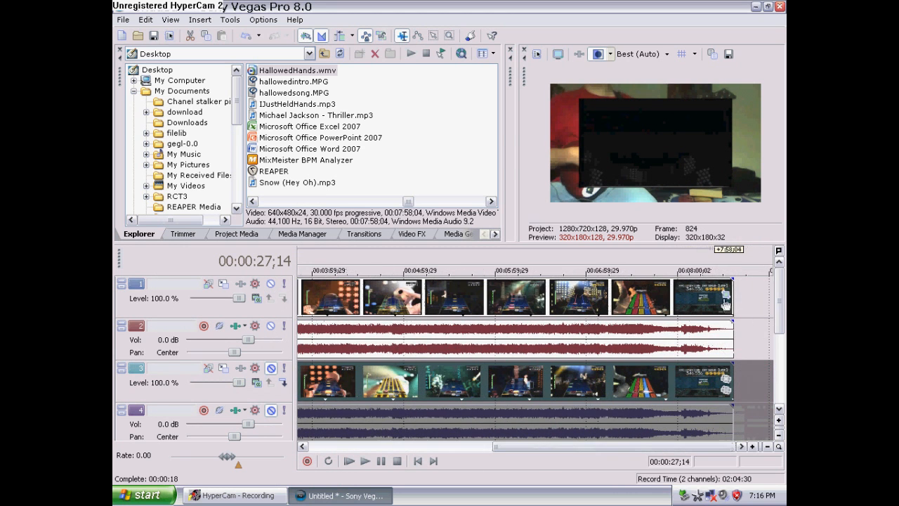
{"action": "left_click", "coordinate": [726, 295]}
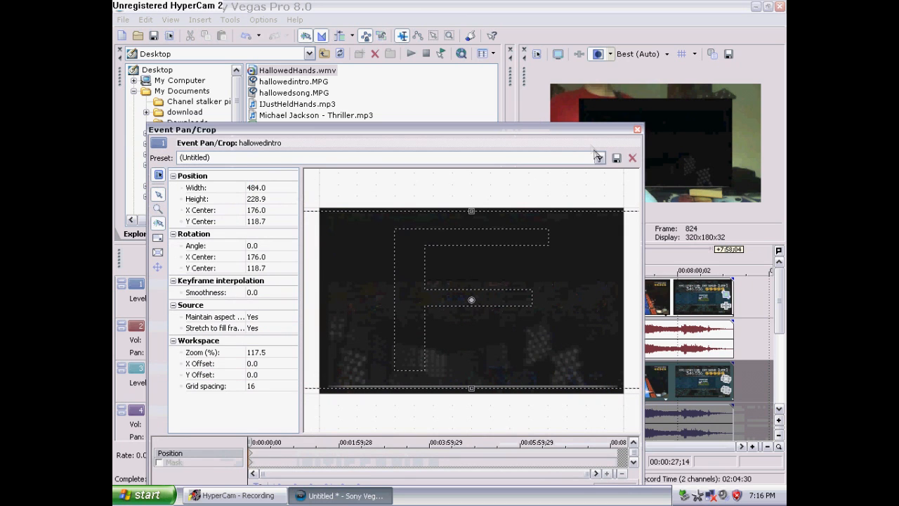
{"action": "left_click", "coordinate": [599, 157]}
{"action": "left_click", "coordinate": [486, 279]}
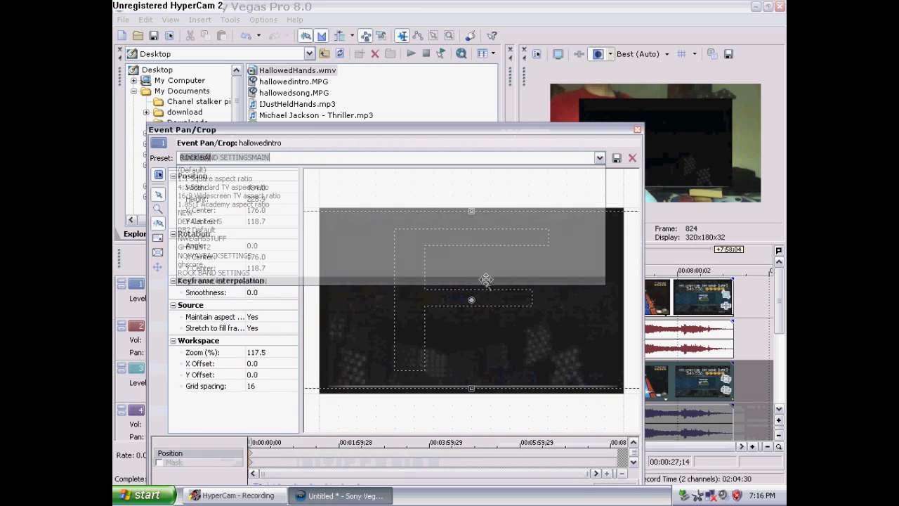
{"action": "left_click", "coordinate": [261, 320]}
{"action": "left_click", "coordinate": [261, 320]}
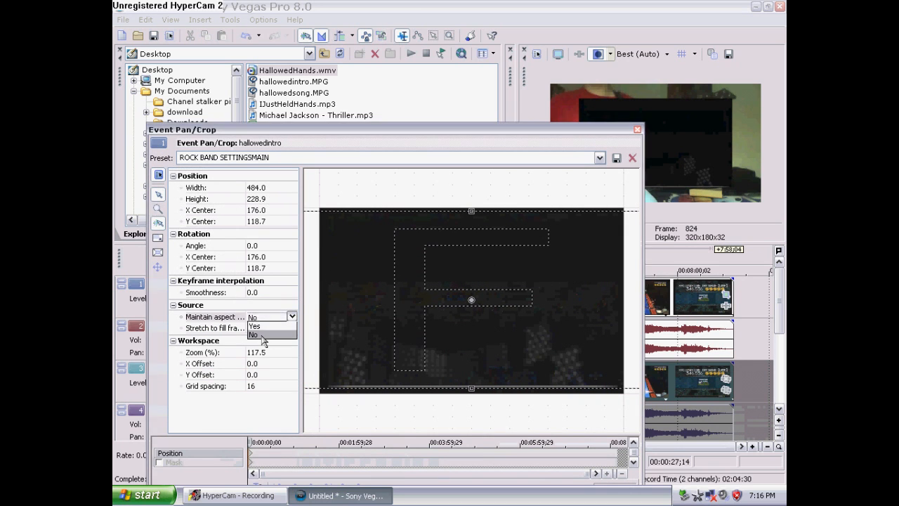
{"action": "left_click", "coordinate": [263, 339]}
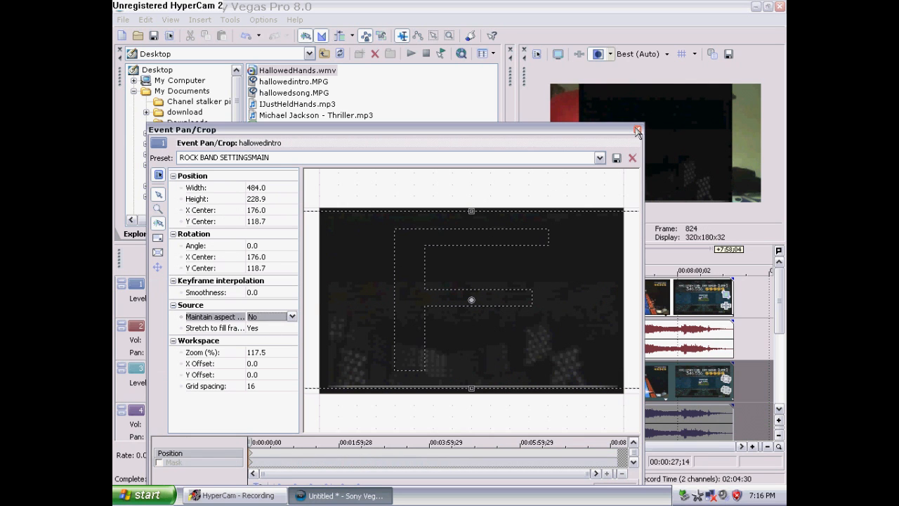
{"action": "left_click", "coordinate": [637, 130]}
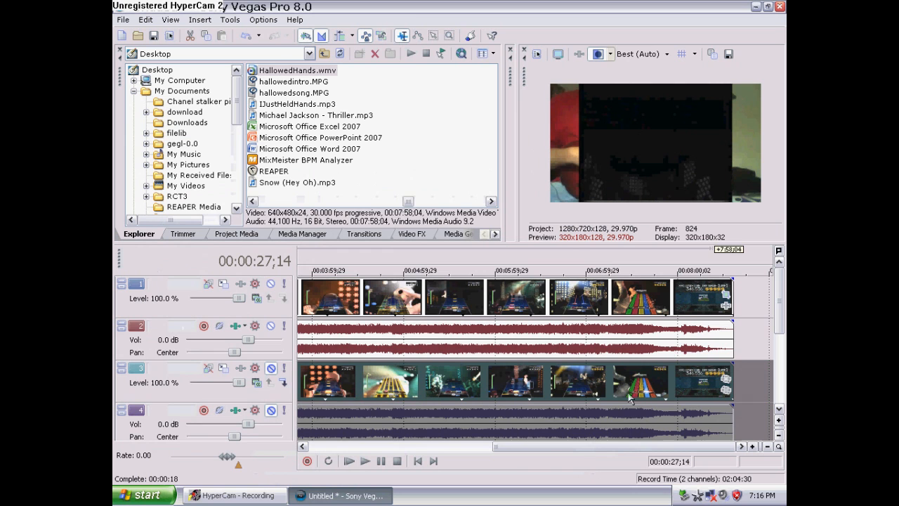
Scrub the timeline between about 39 and 48 seconds to find where the gameplay footage changes
{"action": "left_click_drag", "start_coordinate": [595, 447], "coordinate": [335, 439]}
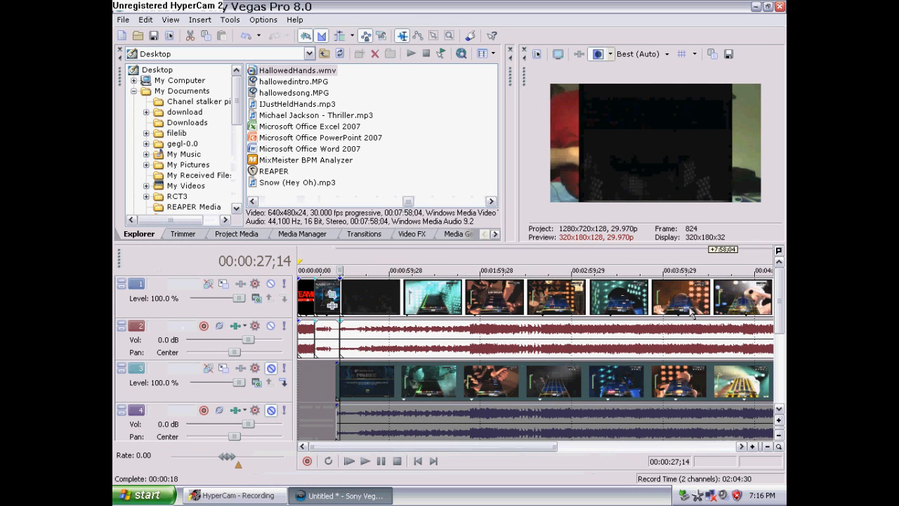
{"action": "mouse_move", "coordinate": [779, 287]}
{"action": "left_mouse_down"}
{"action": "mouse_move", "coordinate": [779, 308]}
{"action": "mouse_move", "coordinate": [779, 285]}
{"action": "left_mouse_up"}
{"action": "left_click", "coordinate": [357, 328]}
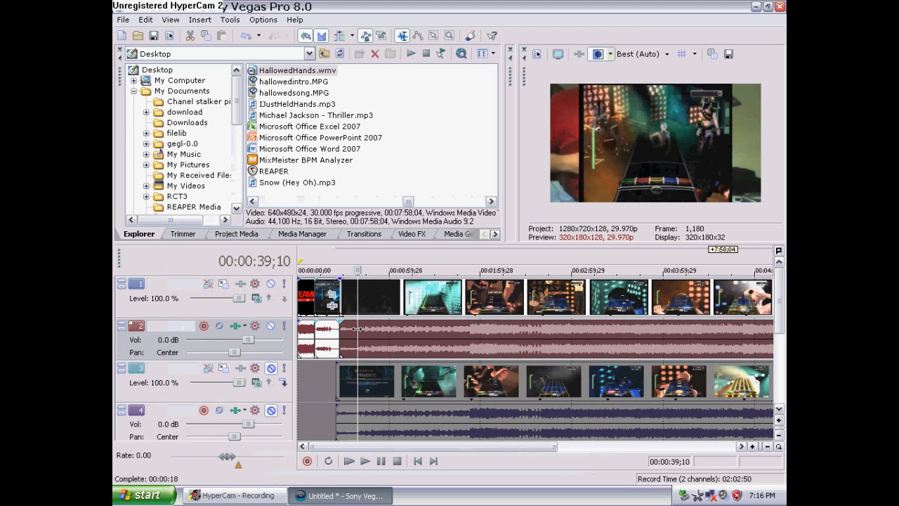
{"action": "scroll", "coordinate": [351, 336], "scroll_direction": "up", "scroll_amount": 4}
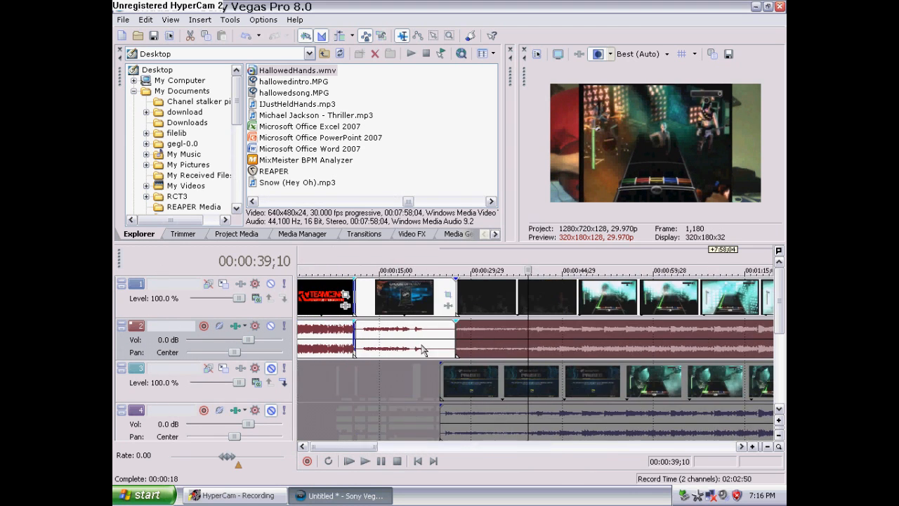
{"action": "scroll", "coordinate": [572, 370], "scroll_direction": "up", "scroll_amount": 3}
{"action": "left_click", "coordinate": [572, 332]}
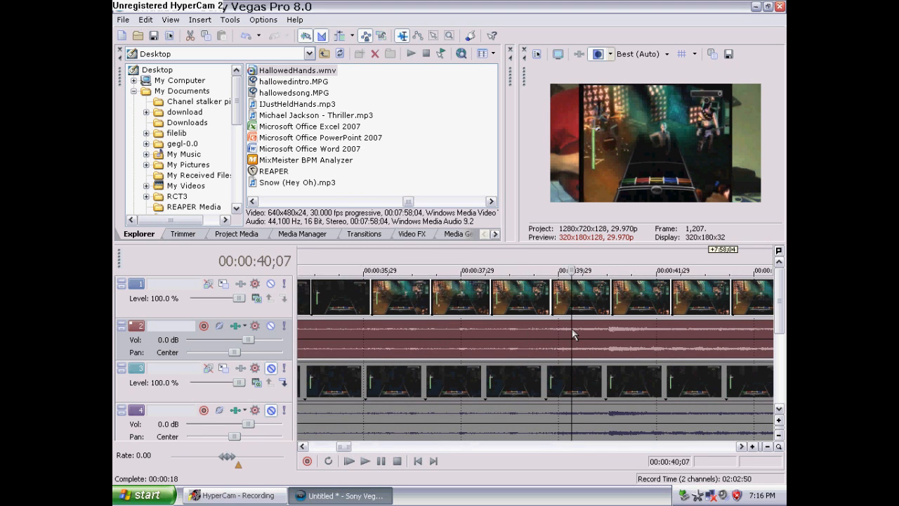
{"action": "left_click", "coordinate": [605, 333]}
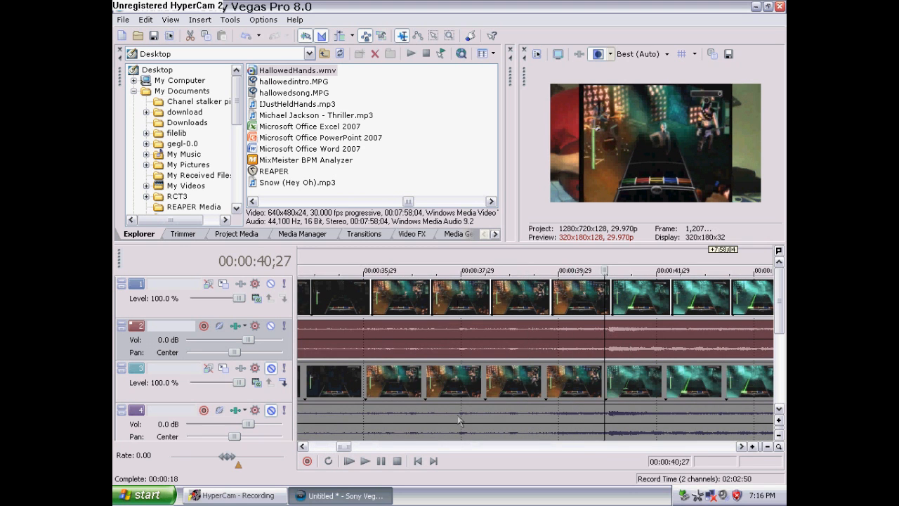
{"action": "left_click_drag", "start_coordinate": [347, 447], "coordinate": [354, 447]}
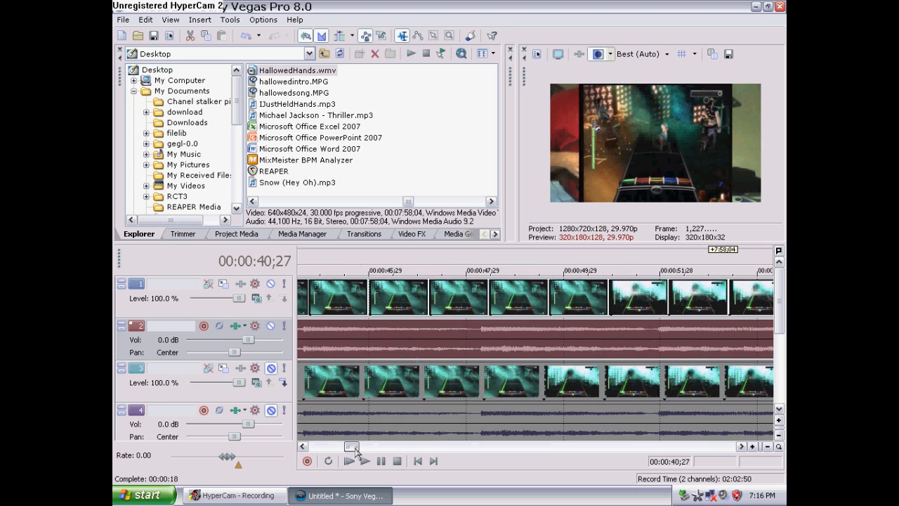
{"action": "left_click", "coordinate": [474, 336]}
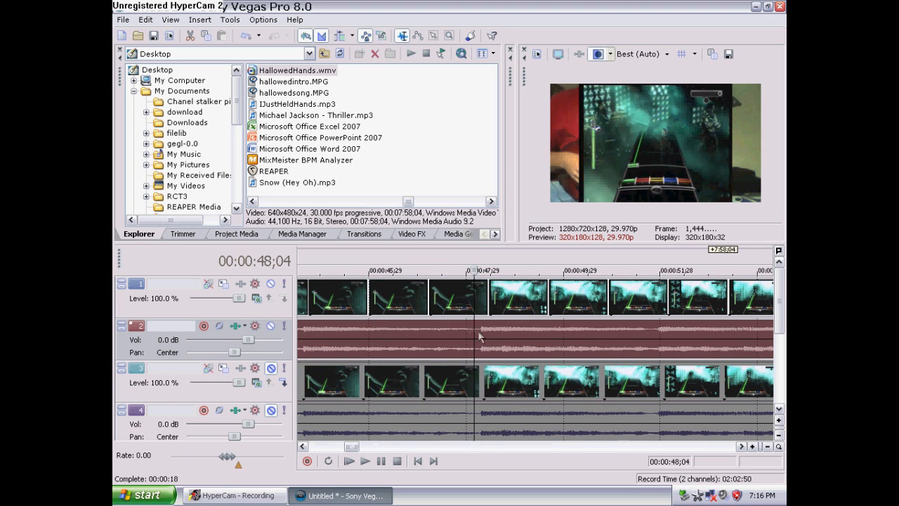
{"action": "left_click", "coordinate": [479, 335]}
{"action": "left_click", "coordinate": [485, 335]}
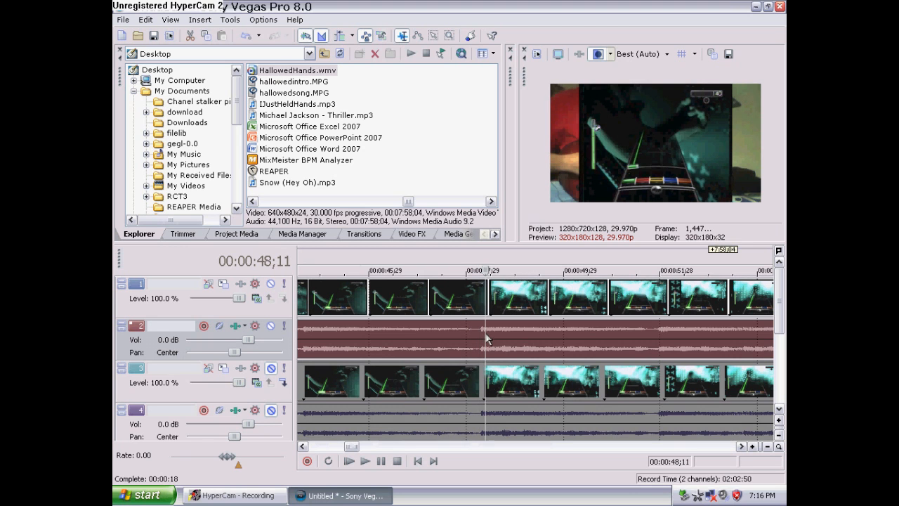
{"action": "left_click", "coordinate": [483, 341]}
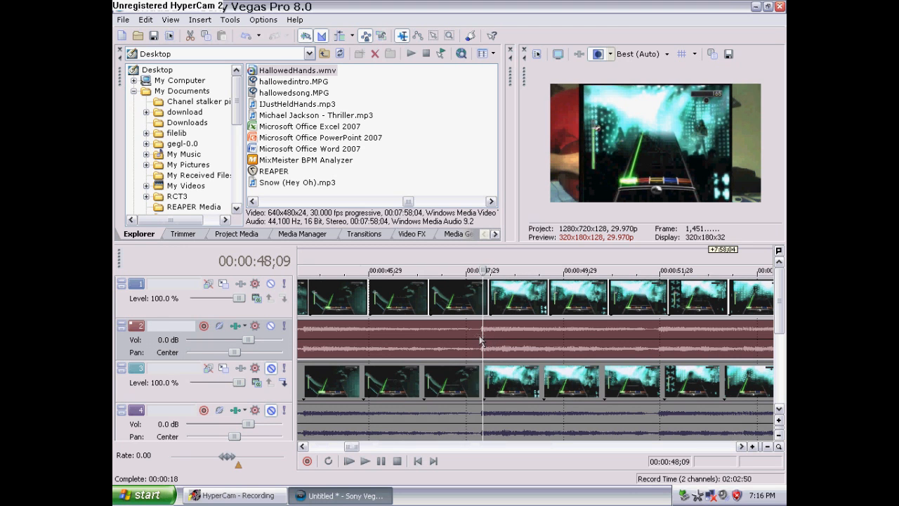
{"action": "left_click", "coordinate": [480, 339]}
Zoom in on the timeline and place the cursor frame by frame at about 00:00:48;05
{"action": "scroll", "coordinate": [490, 343], "scroll_direction": "up", "scroll_amount": 2}
{"action": "scroll", "coordinate": [490, 342], "scroll_direction": "up", "scroll_amount": 4}
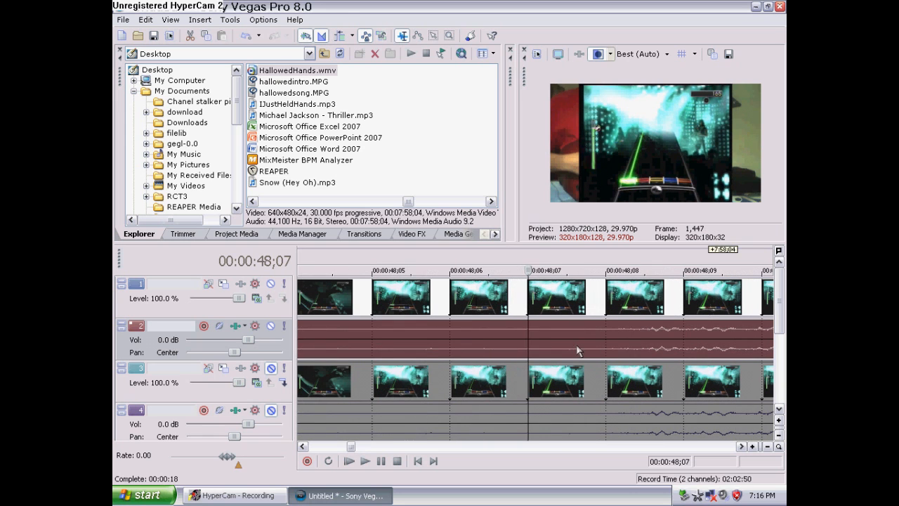
{"action": "left_click", "coordinate": [599, 346]}
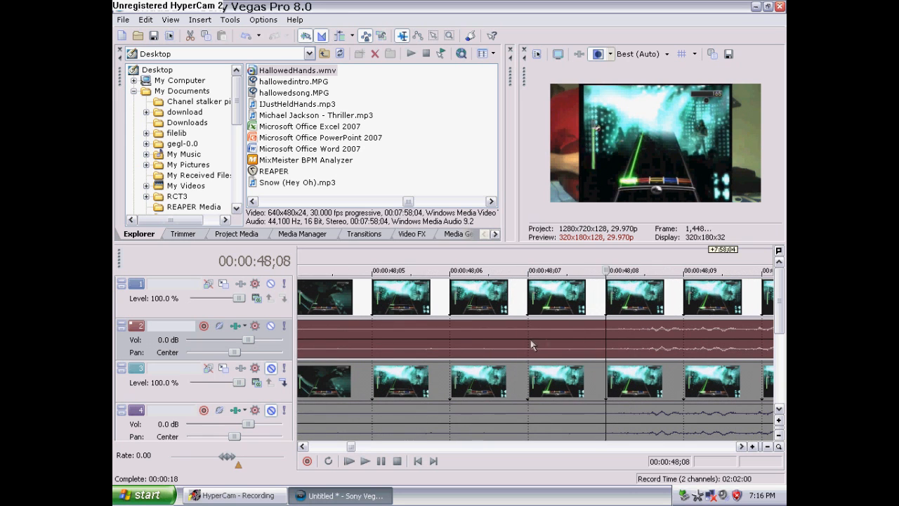
{"action": "left_click", "coordinate": [451, 342]}
{"action": "scroll", "coordinate": [451, 342], "scroll_direction": "down", "scroll_amount": 1}
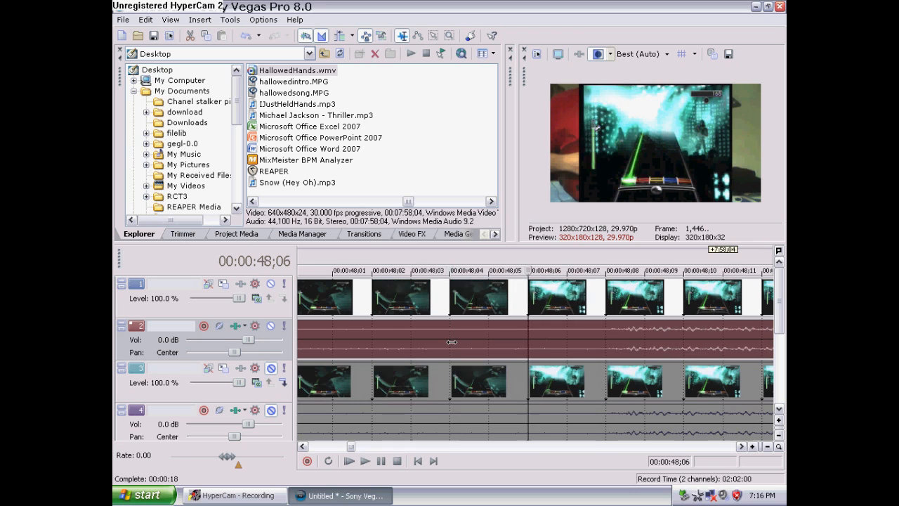
{"action": "left_click", "coordinate": [450, 342]}
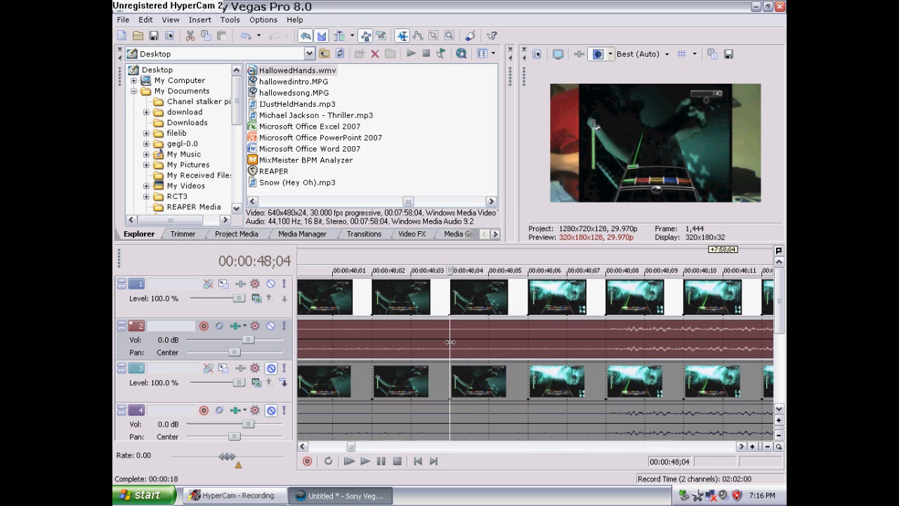
{"action": "left_click", "coordinate": [489, 344]}
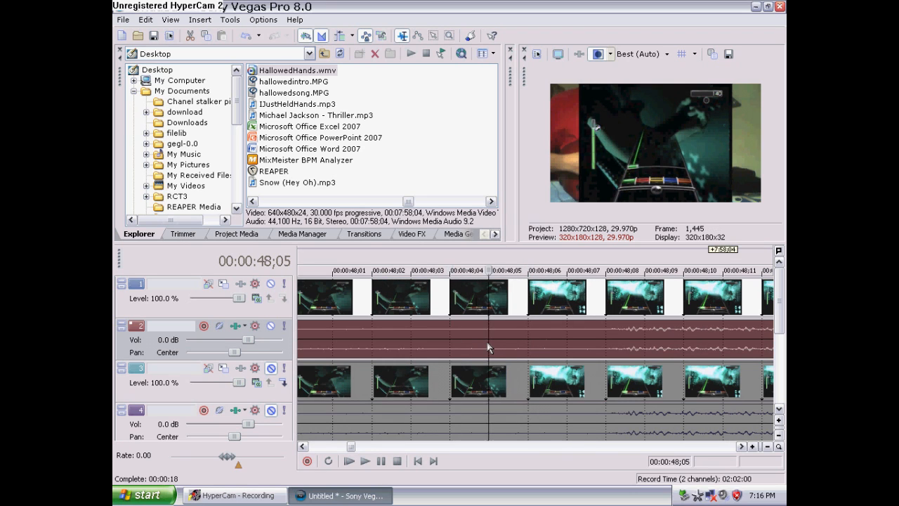
{"action": "left_click", "coordinate": [528, 349]}
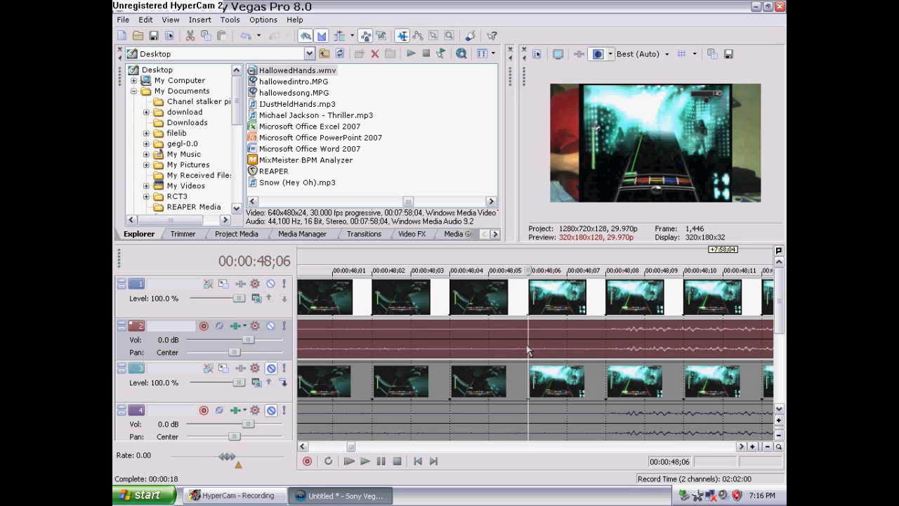
{"action": "left_click", "coordinate": [567, 349]}
{"action": "left_click", "coordinate": [528, 348]}
{"action": "left_click", "coordinate": [568, 342]}
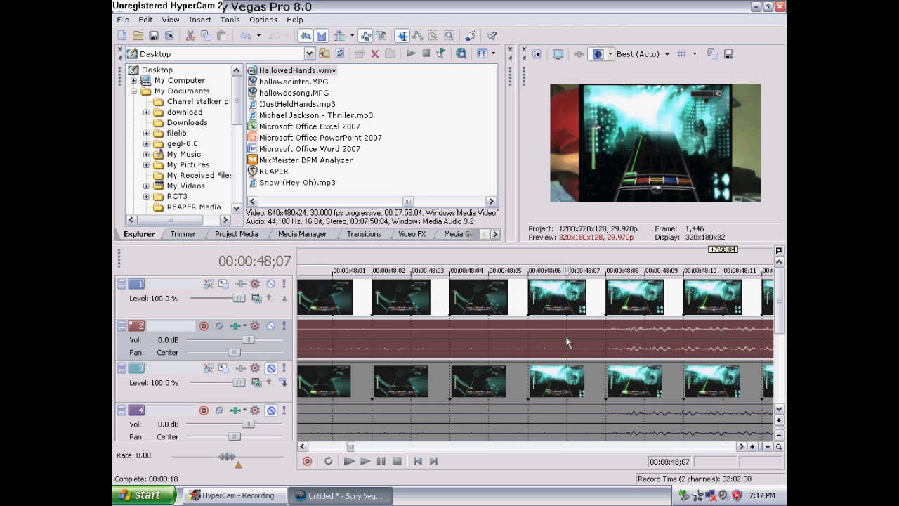
{"action": "scroll", "coordinate": [567, 342], "scroll_direction": "down", "scroll_amount": 3}
{"action": "left_click", "coordinate": [503, 341]}
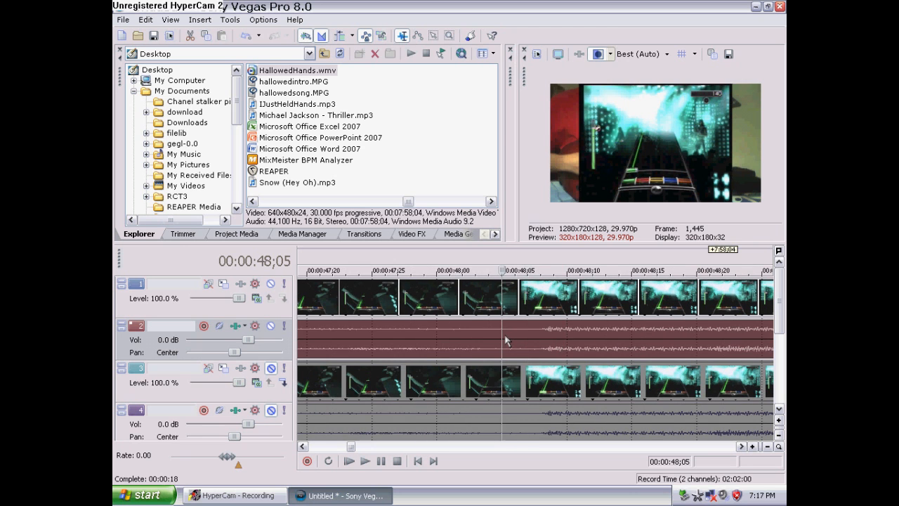
{"action": "scroll", "coordinate": [504, 341], "scroll_direction": "down", "scroll_amount": 10}
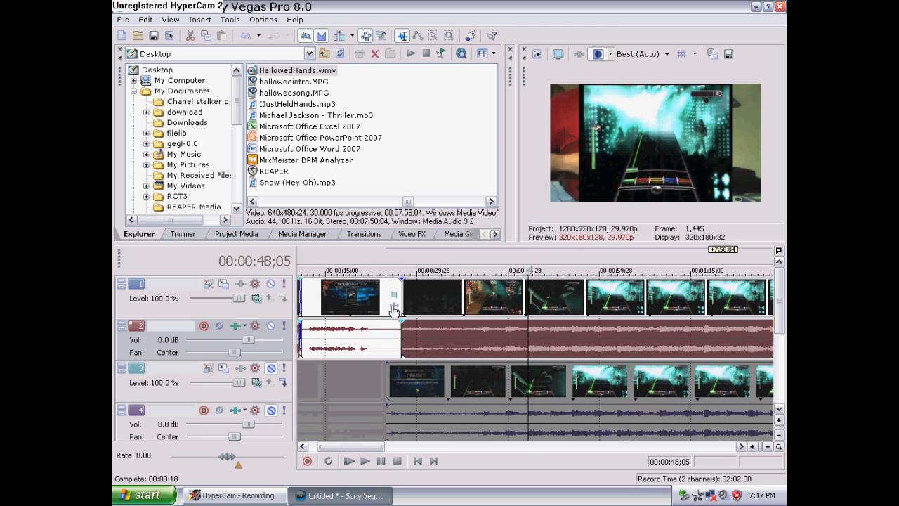
Move the top-track gameplay event and the third-track gameplay event so both start at the cursor near 48 seconds
{"action": "left_click_drag", "start_coordinate": [403, 301], "coordinate": [528, 300]}
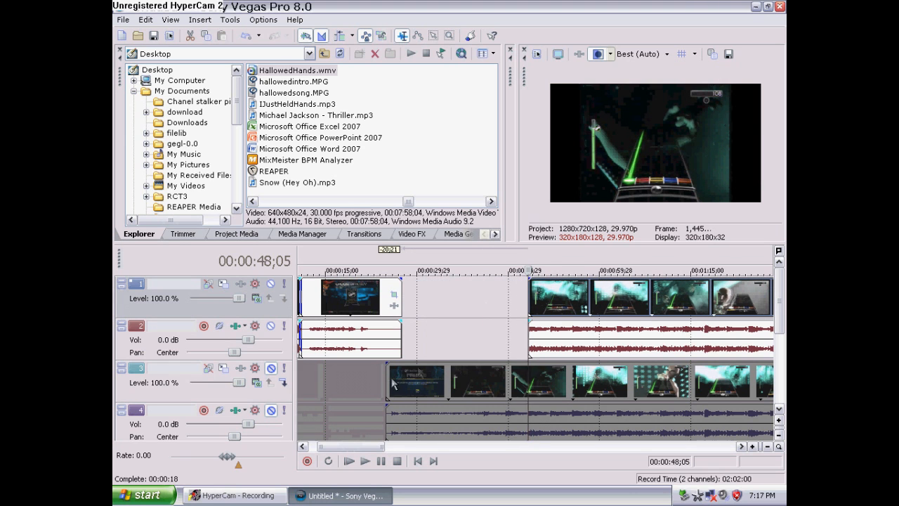
{"action": "left_click_drag", "start_coordinate": [387, 383], "coordinate": [524, 380]}
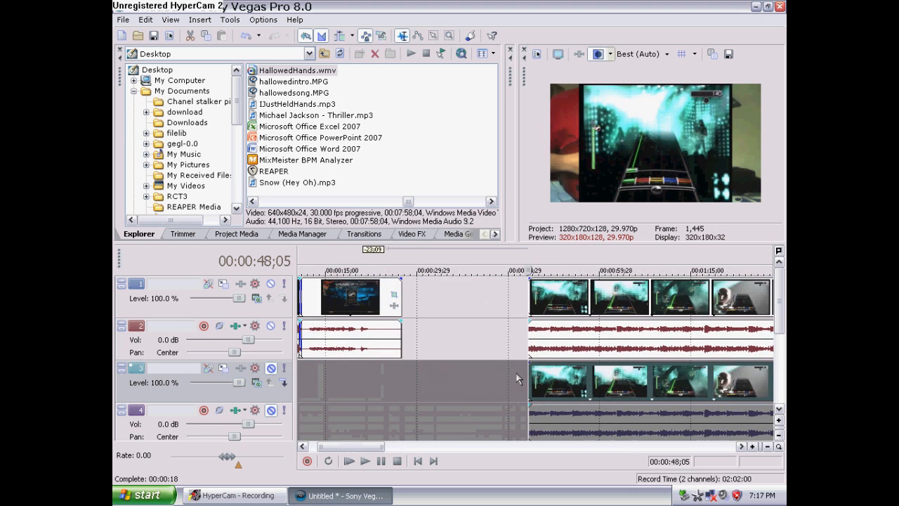
Scroll to the lower tracks and preview the hand-cam track's playback from about 27 seconds
{"action": "scroll", "coordinate": [517, 379], "scroll_direction": "down", "scroll_amount": 3}
{"action": "left_click_drag", "start_coordinate": [779, 299], "coordinate": [778, 352]}
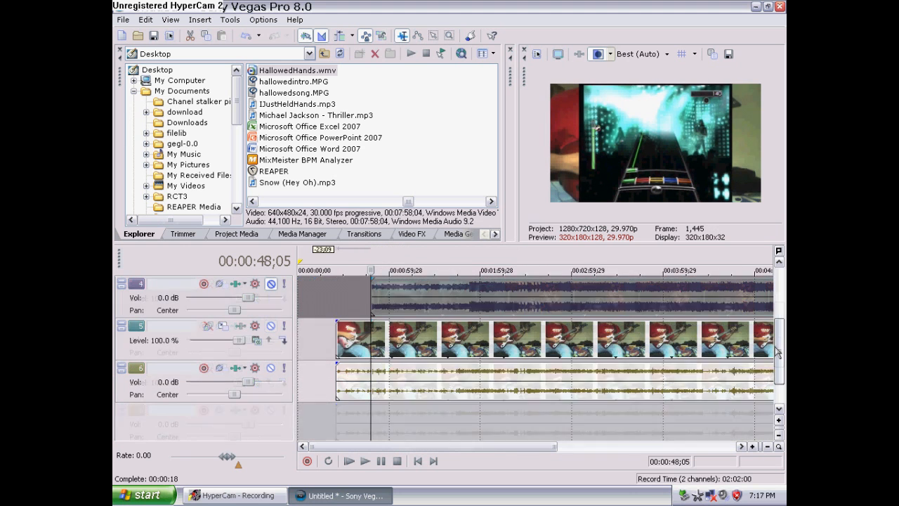
{"action": "left_click", "coordinate": [340, 408]}
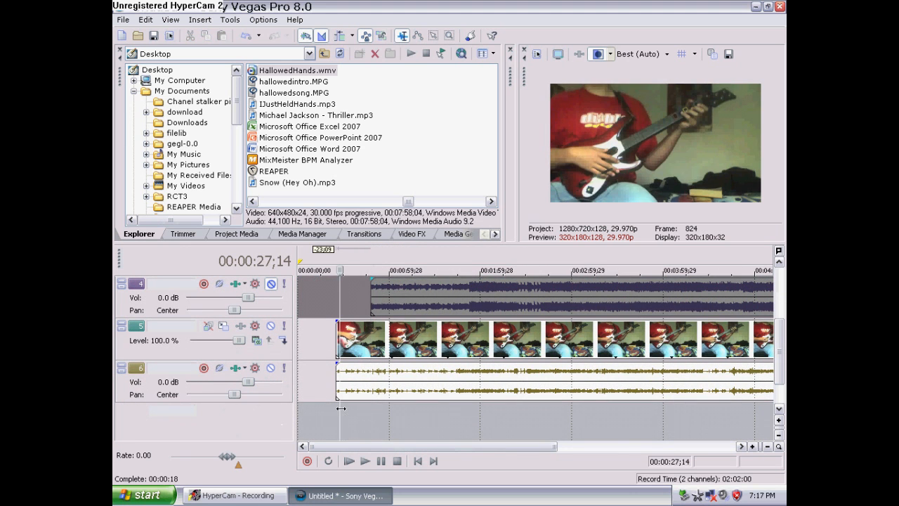
{"action": "left_click", "coordinate": [379, 460]}
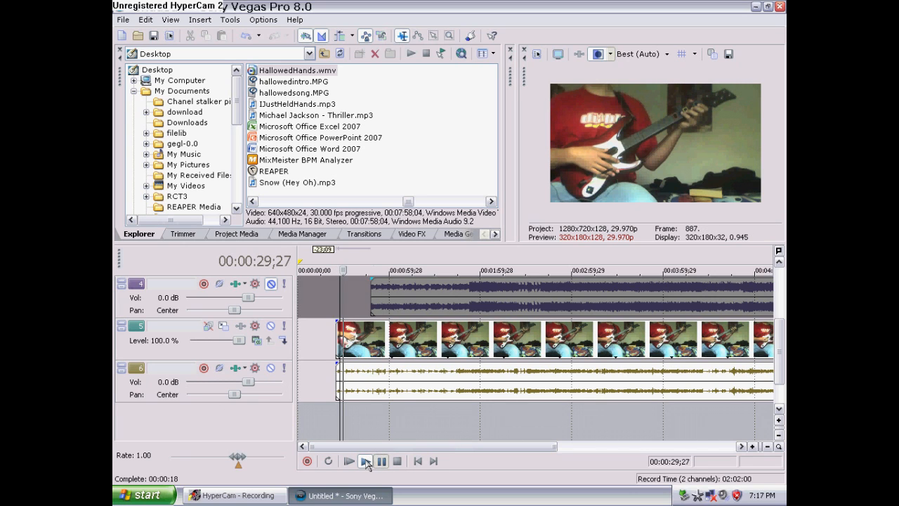
{"action": "left_click", "coordinate": [366, 463]}
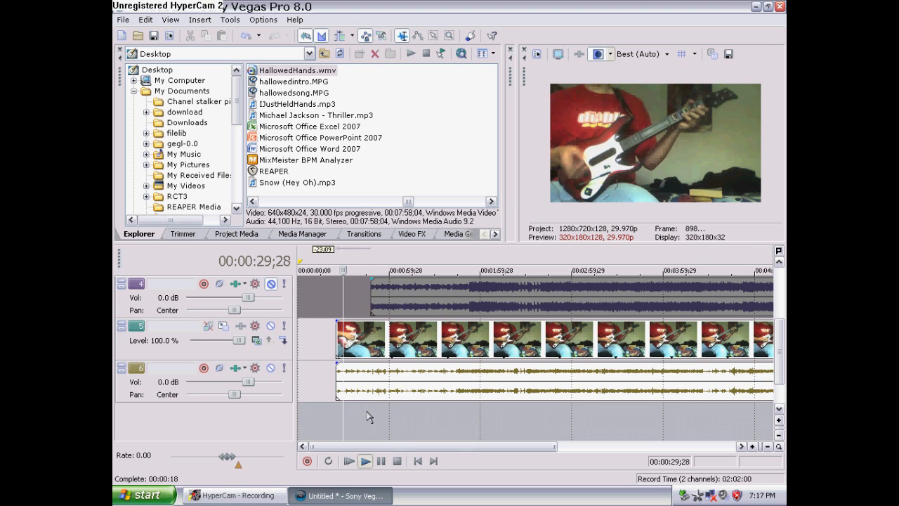
{"action": "key", "text": "space"}
Frame-step the cursor to about 00:00:31;29 and move the track-5 hand-cam event to start there
{"action": "scroll", "coordinate": [397, 416], "scroll_direction": "up", "scroll_amount": 5}
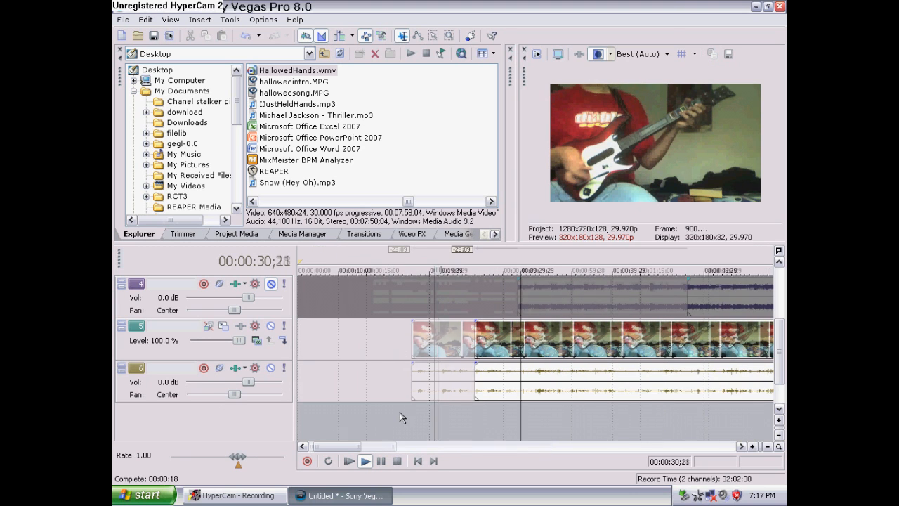
{"action": "left_click", "coordinate": [521, 419]}
{"action": "left_click", "coordinate": [381, 464]}
{"action": "scroll", "coordinate": [544, 421], "scroll_direction": "up", "scroll_amount": 10}
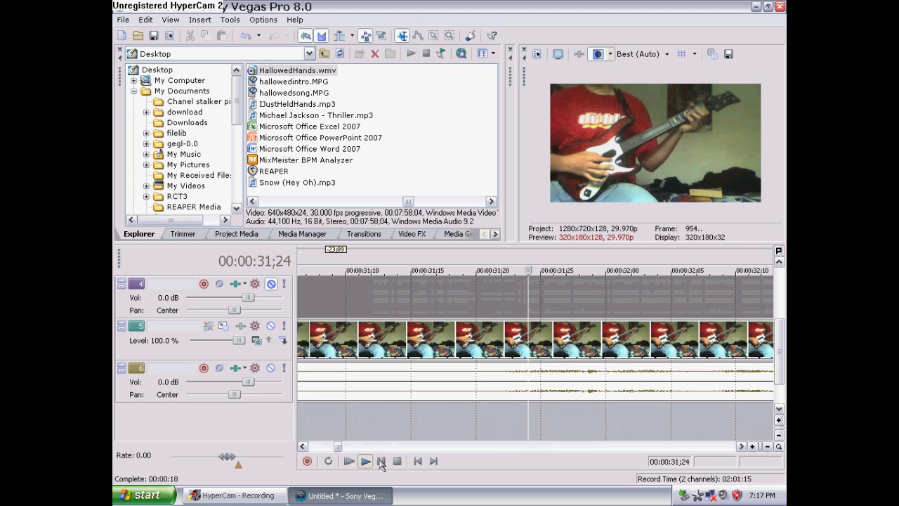
{"action": "left_click", "coordinate": [381, 461]}
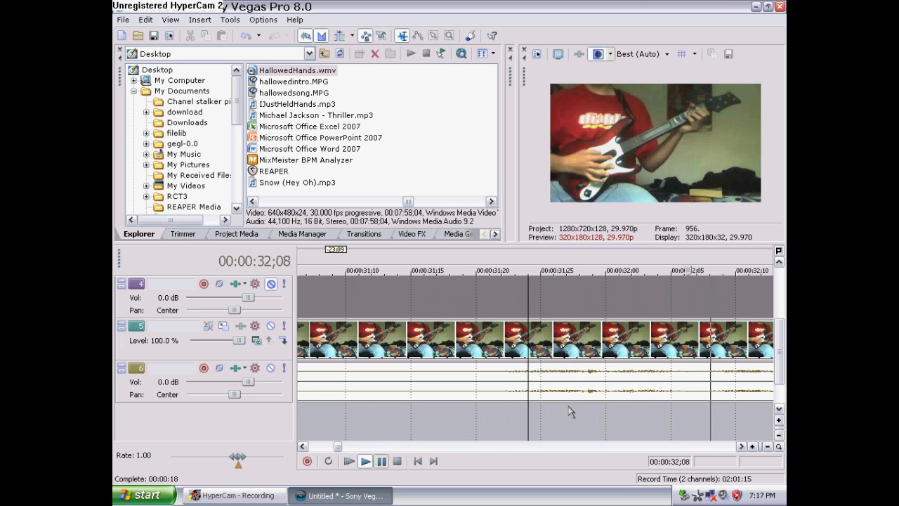
{"action": "key", "text": "Left"}
{"action": "key", "text": "Left"}
{"action": "key", "text": "Left"}
{"action": "key", "text": "Left"}
{"action": "key", "text": "Left"}
{"action": "key", "text": "Left"}
{"action": "key", "text": "Left"}
{"action": "key", "text": "Left"}
{"action": "key", "text": "Left"}
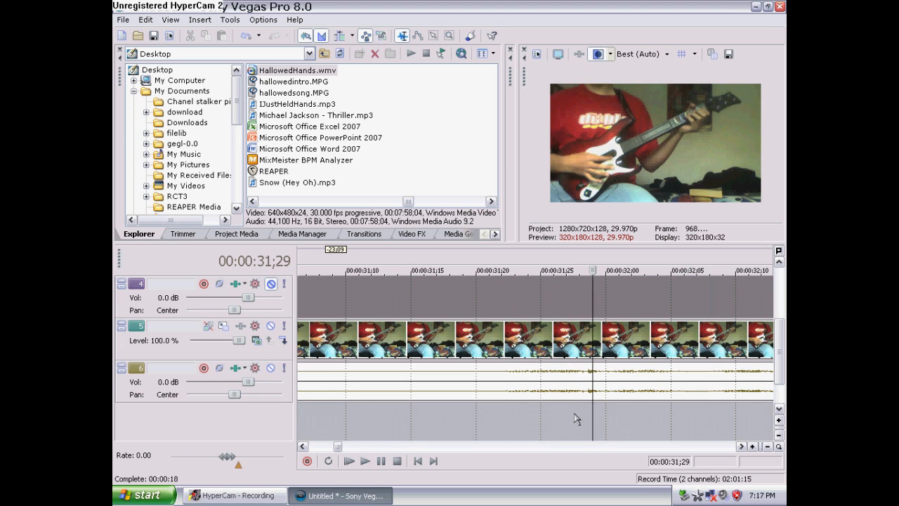
{"action": "key", "text": "Left"}
{"action": "scroll", "coordinate": [580, 417], "scroll_direction": "up", "scroll_amount": 1}
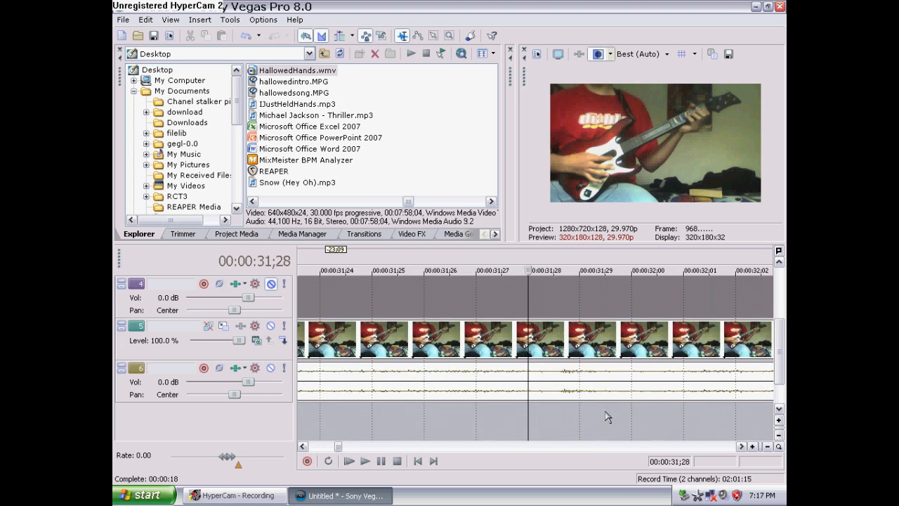
{"action": "scroll", "coordinate": [575, 412], "scroll_direction": "up", "scroll_amount": 1}
{"action": "left_click", "coordinate": [567, 419]}
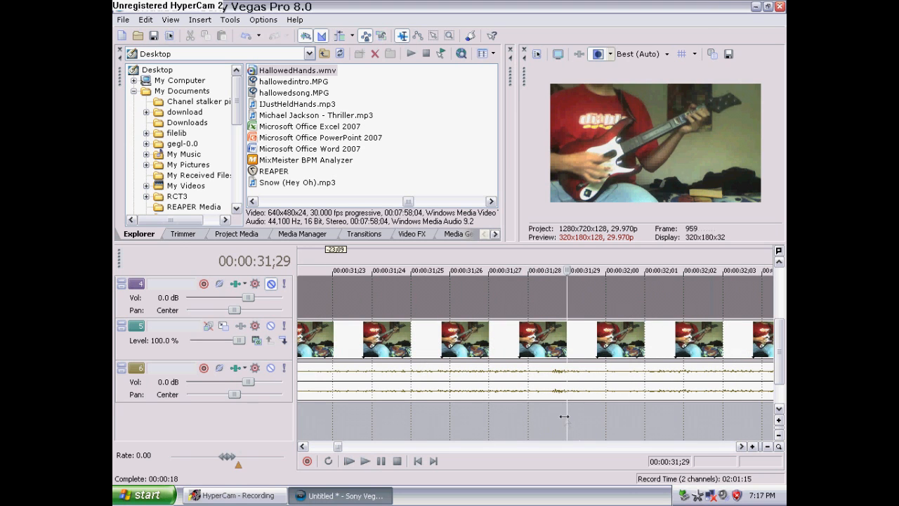
{"action": "scroll", "coordinate": [564, 416], "scroll_direction": "down", "scroll_amount": 5}
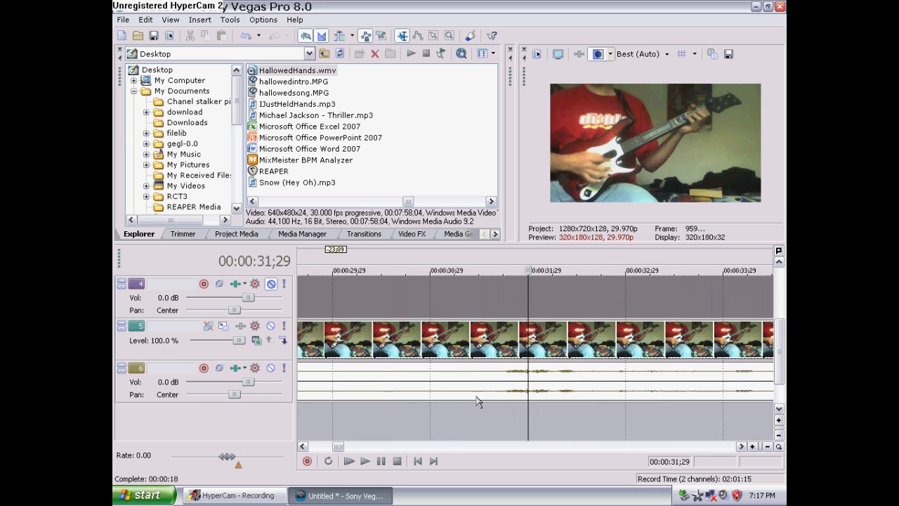
{"action": "scroll", "coordinate": [477, 401], "scroll_direction": "down", "scroll_amount": 5}
{"action": "left_click_drag", "start_coordinate": [355, 339], "coordinate": [523, 357]}
Shift the top-track and third-track gameplay events so both start at the cursor at about 00:00:48;07
{"action": "scroll", "coordinate": [525, 360], "scroll_direction": "down", "scroll_amount": 6}
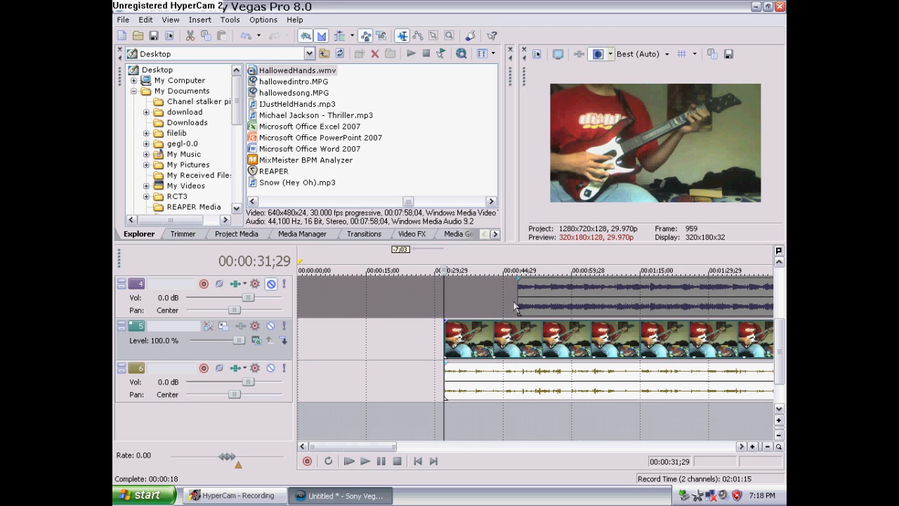
{"action": "left_click", "coordinate": [518, 303]}
{"action": "scroll", "coordinate": [526, 330], "scroll_direction": "up", "scroll_amount": 4}
{"action": "scroll", "coordinate": [526, 329], "scroll_direction": "up", "scroll_amount": 5}
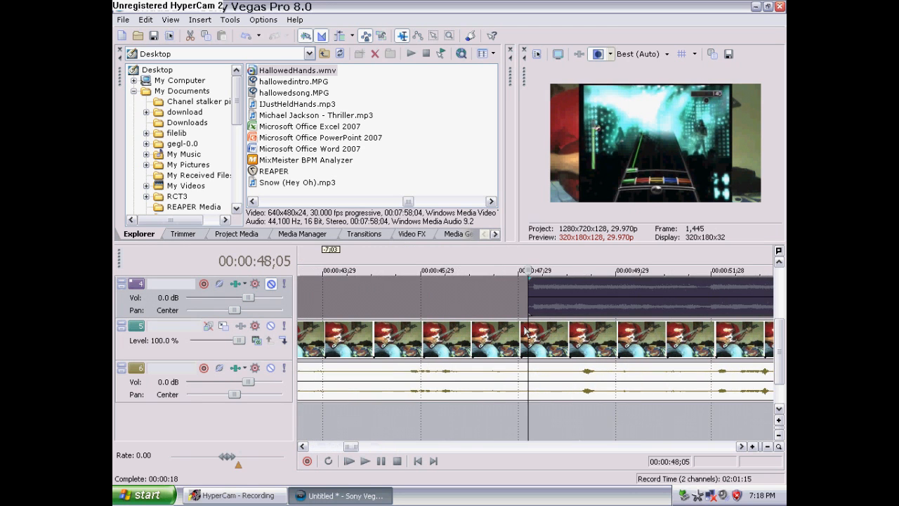
{"action": "left_click_drag", "start_coordinate": [781, 347], "coordinate": [781, 296]}
{"action": "scroll", "coordinate": [643, 336], "scroll_direction": "up", "scroll_amount": 3}
{"action": "scroll", "coordinate": [583, 329], "scroll_direction": "down", "scroll_amount": 2}
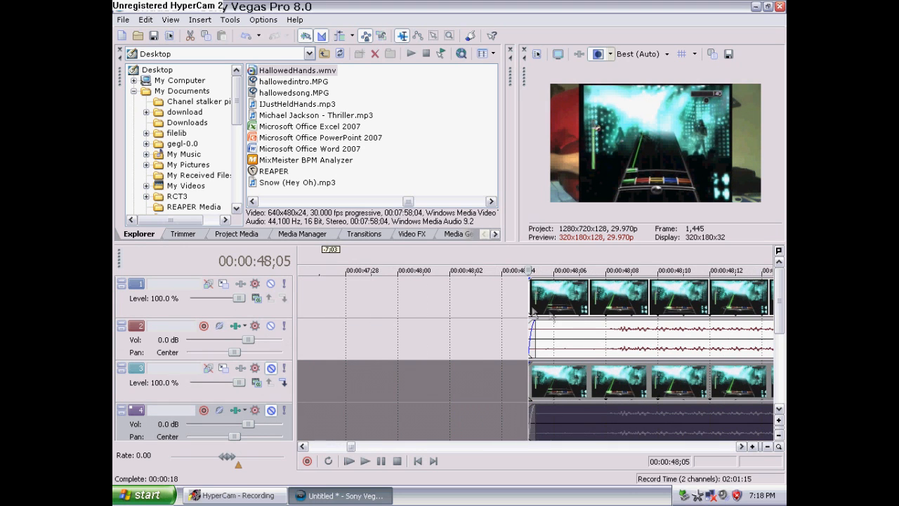
{"action": "left_click_drag", "start_coordinate": [530, 298], "coordinate": [546, 296]}
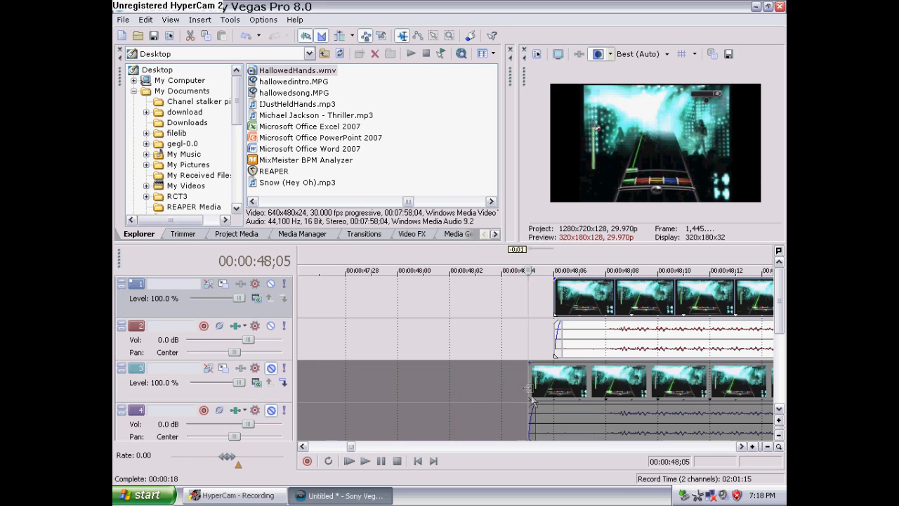
{"action": "left_click_drag", "start_coordinate": [555, 302], "coordinate": [589, 299]}
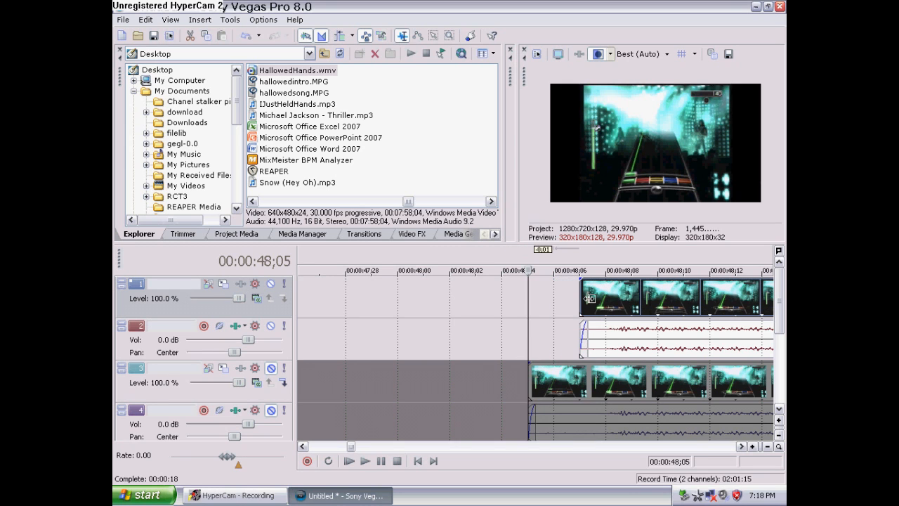
{"action": "left_click", "coordinate": [581, 300]}
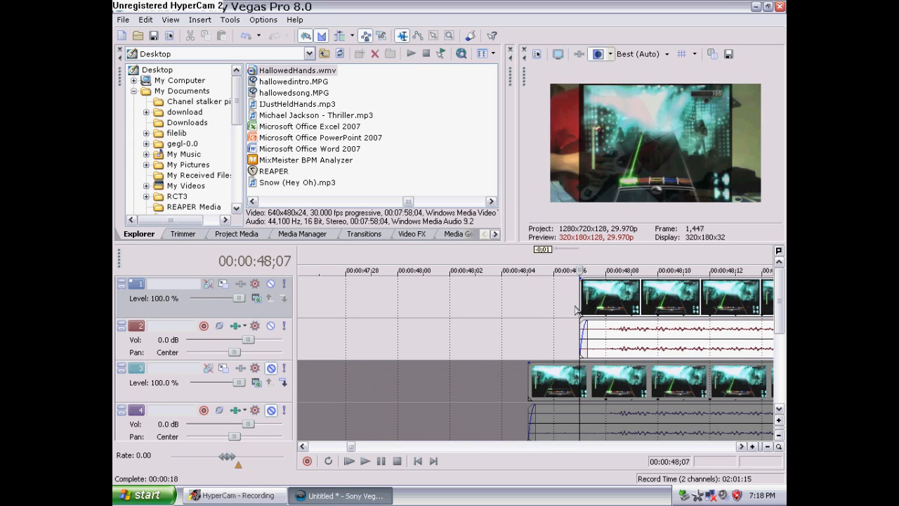
{"action": "left_click_drag", "start_coordinate": [529, 385], "coordinate": [580, 385]}
Move the track-5 hand-cam event so it starts at the cursor near 00:00:48;07
{"action": "scroll", "coordinate": [570, 387], "scroll_direction": "down", "scroll_amount": 3}
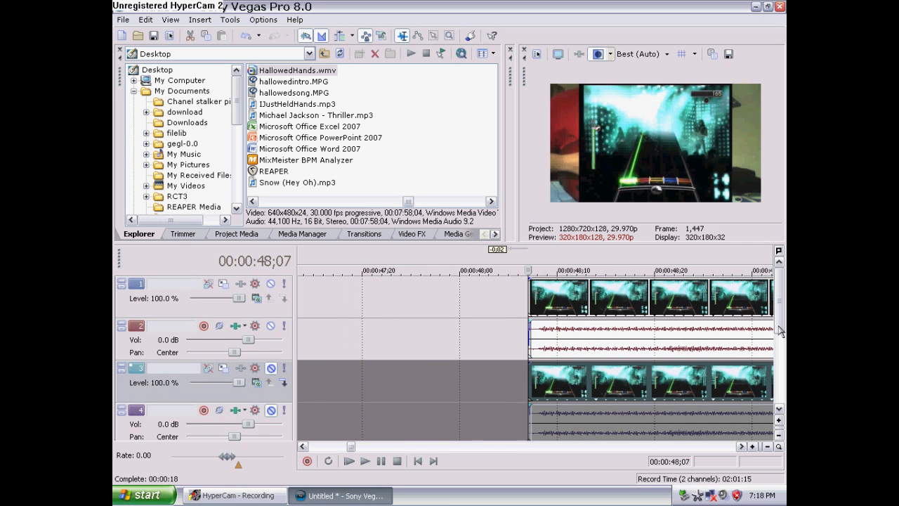
{"action": "scroll", "coordinate": [780, 330], "scroll_direction": "down", "scroll_amount": 2}
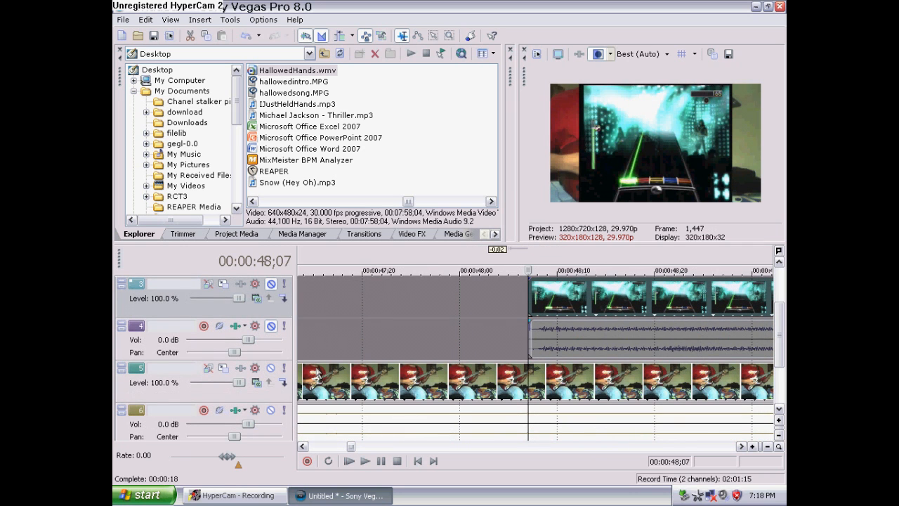
{"action": "left_click_drag", "start_coordinate": [318, 372], "coordinate": [522, 376]}
{"action": "scroll", "coordinate": [485, 368], "scroll_direction": "down", "scroll_amount": 13}
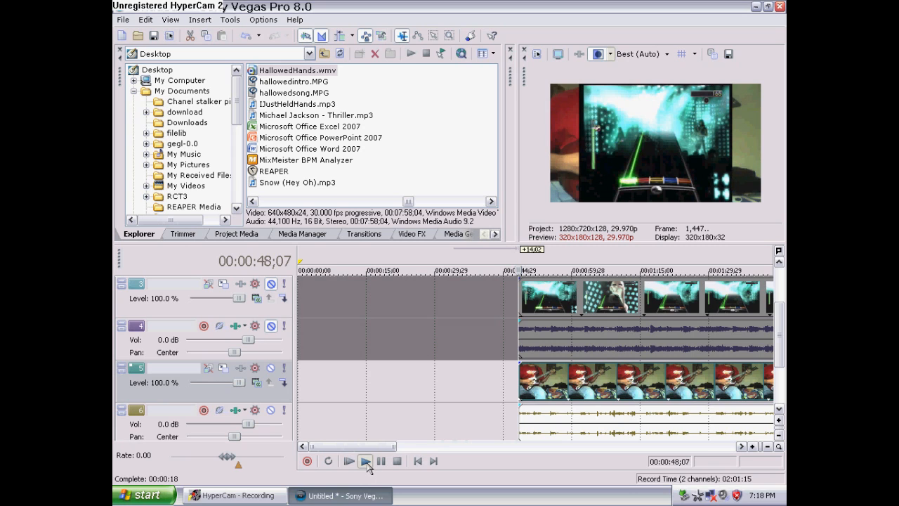
Preview playback around 55 seconds and around 2:01 to check the hand-cam overlay against the gameplay
{"action": "left_click", "coordinate": [366, 462]}
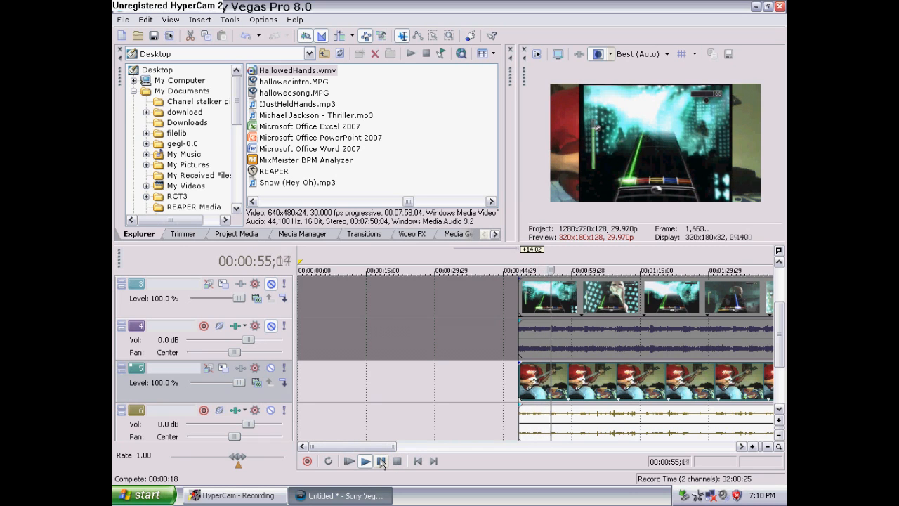
{"action": "left_click", "coordinate": [381, 461]}
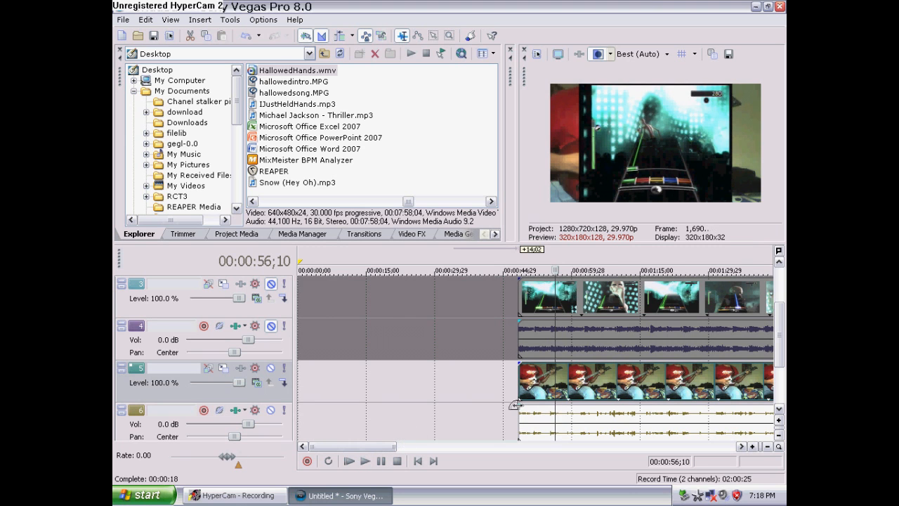
{"action": "scroll", "coordinate": [492, 407], "scroll_direction": "down", "scroll_amount": 3}
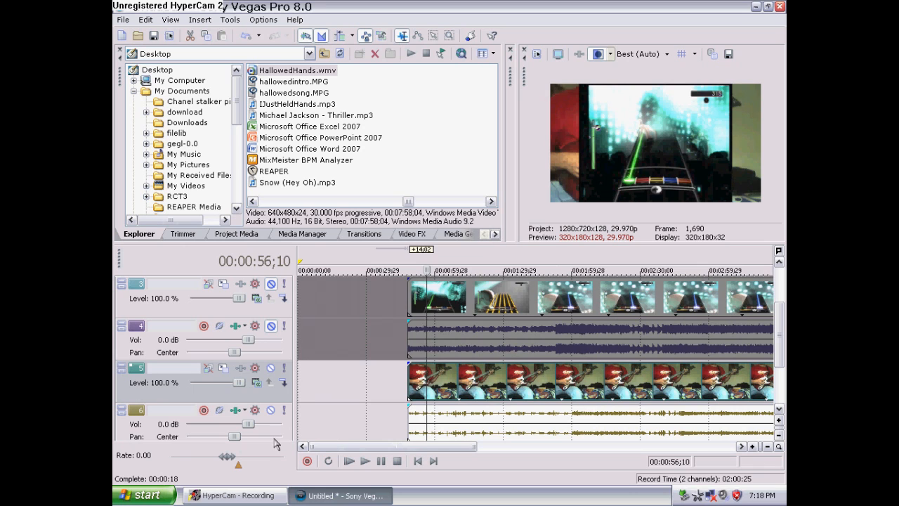
{"action": "left_click", "coordinate": [574, 416]}
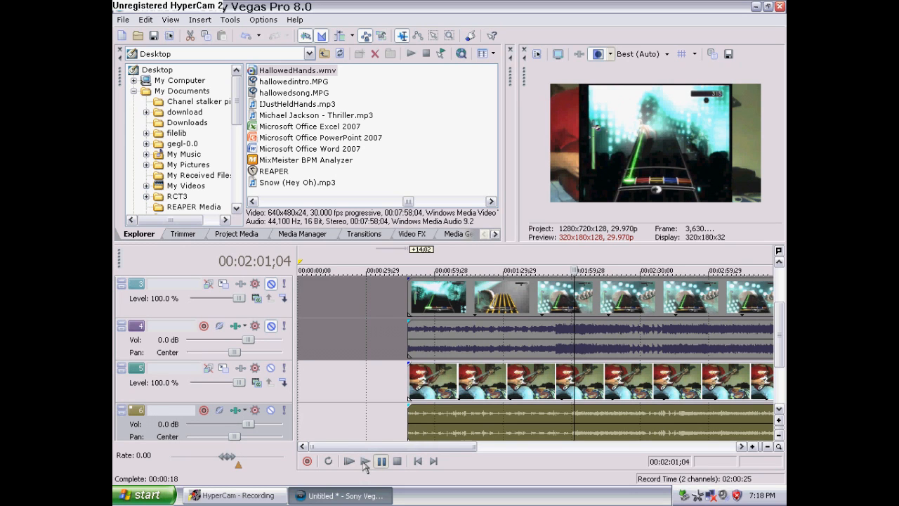
{"action": "left_click", "coordinate": [364, 462]}
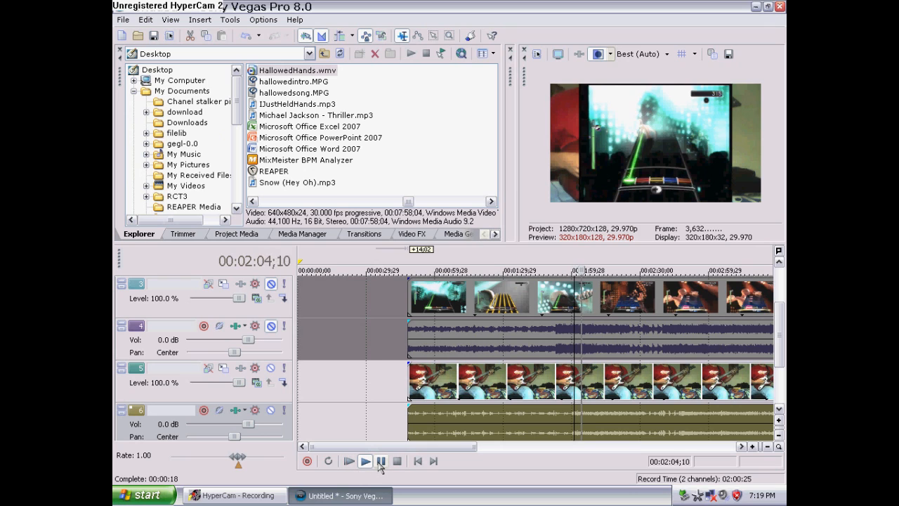
{"action": "left_click", "coordinate": [382, 462]}
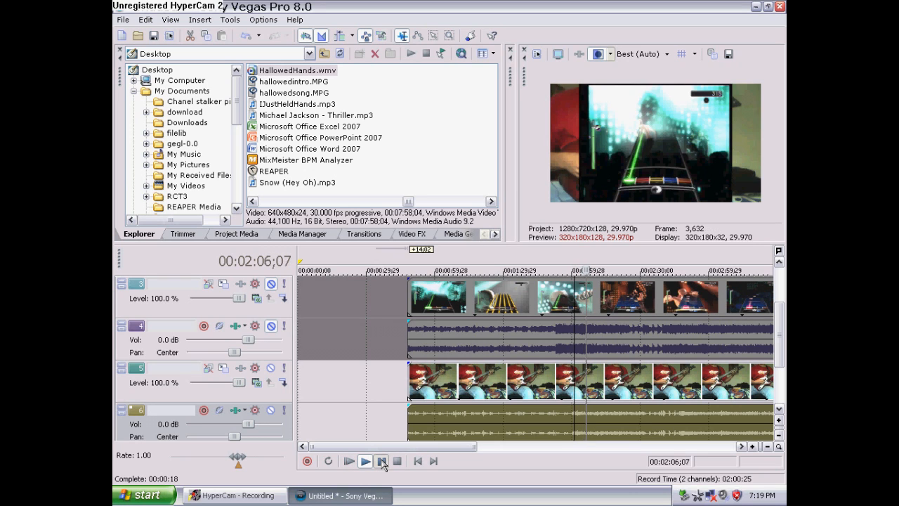
Zoom in and fine-align the start of the track-5 hand-cam event exactly with the cursor at 00:00:48;07
{"action": "left_click", "coordinate": [406, 370]}
{"action": "scroll", "coordinate": [409, 383], "scroll_direction": "up", "scroll_amount": 6}
{"action": "scroll", "coordinate": [499, 425], "scroll_direction": "up", "scroll_amount": 4}
{"action": "mouse_move", "coordinate": [533, 386]}
{"action": "left_mouse_down"}
{"action": "mouse_move", "coordinate": [519, 386]}
{"action": "mouse_move", "coordinate": [527, 380]}
{"action": "left_mouse_up"}
{"action": "scroll", "coordinate": [527, 380], "scroll_direction": "up", "scroll_amount": 5}
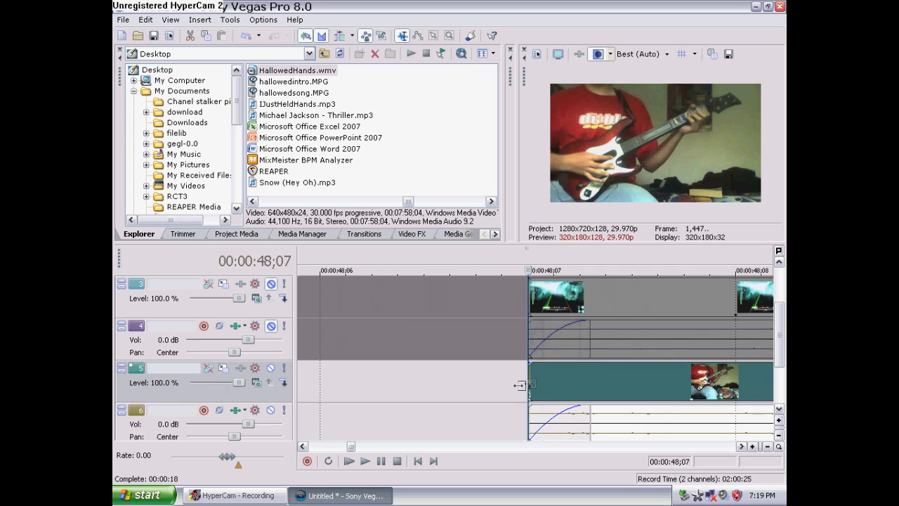
{"action": "left_click_drag", "start_coordinate": [453, 384], "coordinate": [352, 384]}
{"action": "left_click_drag", "start_coordinate": [448, 386], "coordinate": [539, 381]}
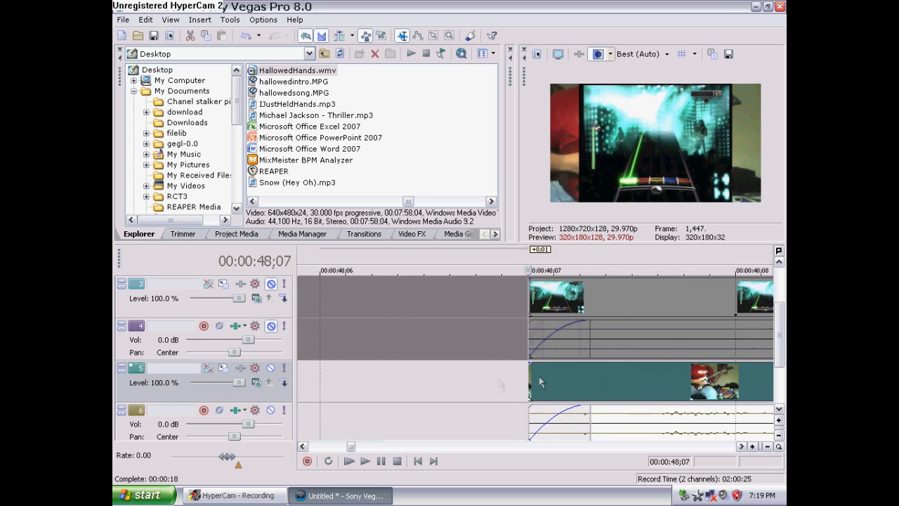
{"action": "scroll", "coordinate": [539, 381], "scroll_direction": "down", "scroll_amount": 3}
{"action": "scroll", "coordinate": [538, 381], "scroll_direction": "down", "scroll_amount": 3}
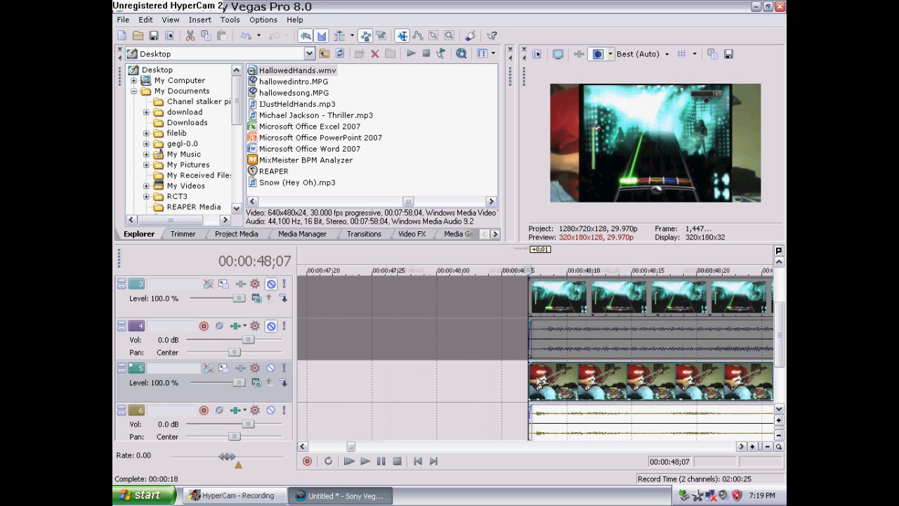
{"action": "scroll", "coordinate": [539, 381], "scroll_direction": "down", "scroll_amount": 2}
{"action": "scroll", "coordinate": [538, 382], "scroll_direction": "down", "scroll_amount": 2}
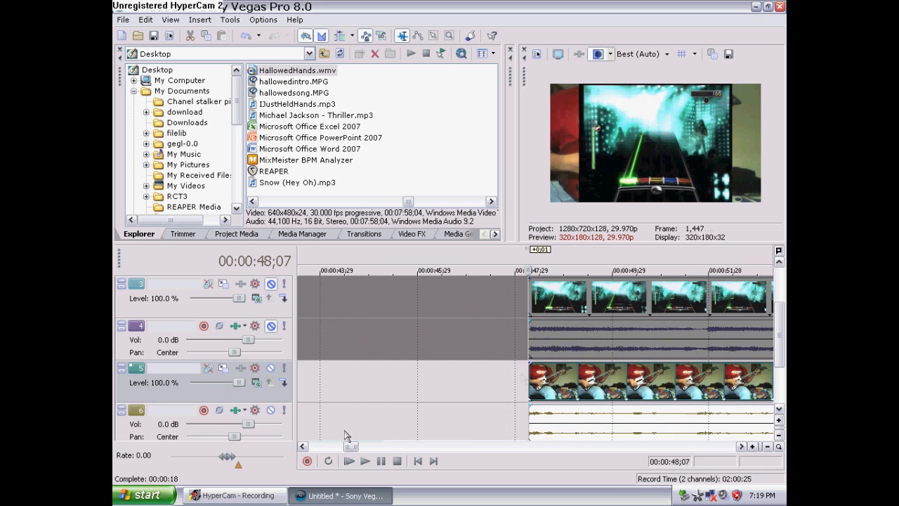
Preview playback from about 48 seconds
{"action": "left_click", "coordinate": [364, 461]}
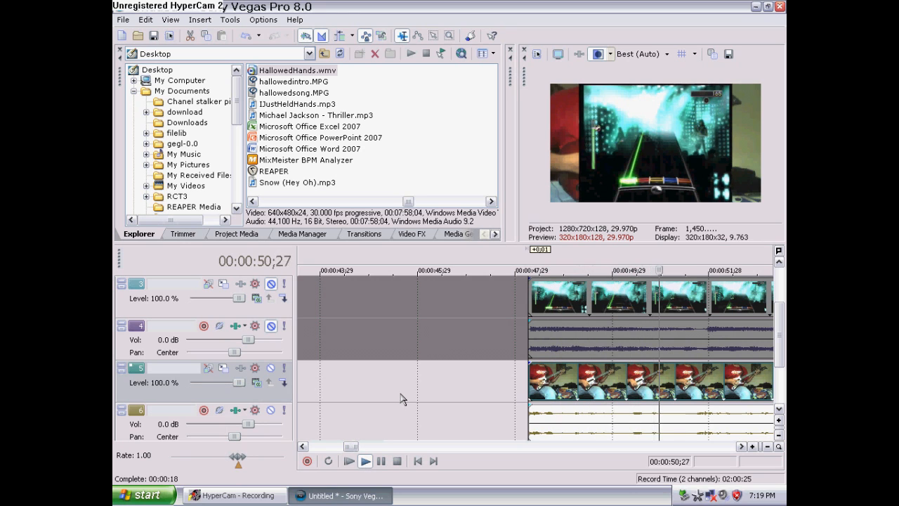
{"action": "key", "text": "Return"}
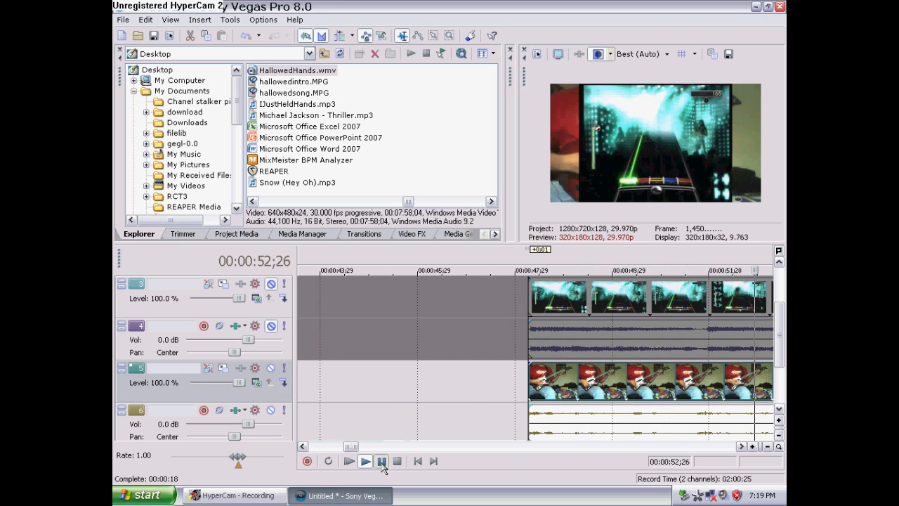
Move the top-track gameplay event earlier so it starts right after the intro event
{"action": "scroll", "coordinate": [467, 390], "scroll_direction": "down", "scroll_amount": 4}
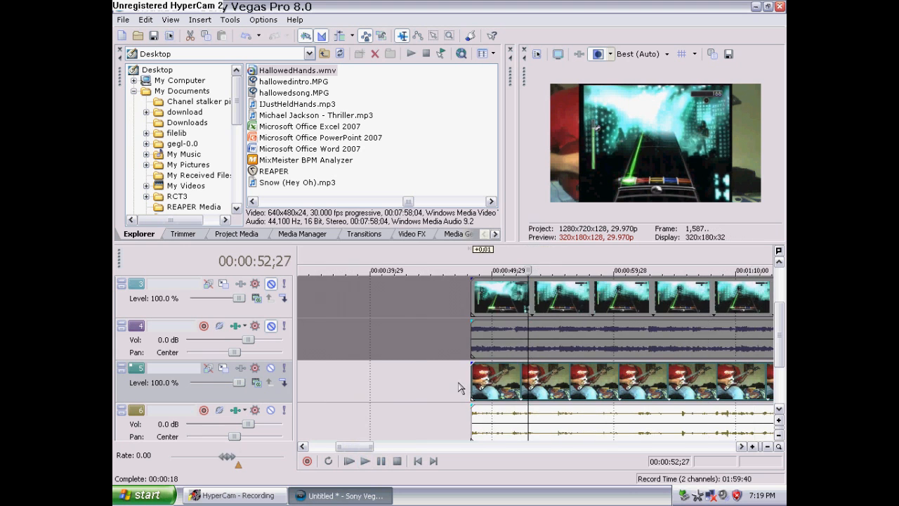
{"action": "left_click_drag", "start_coordinate": [780, 336], "coordinate": [775, 307]}
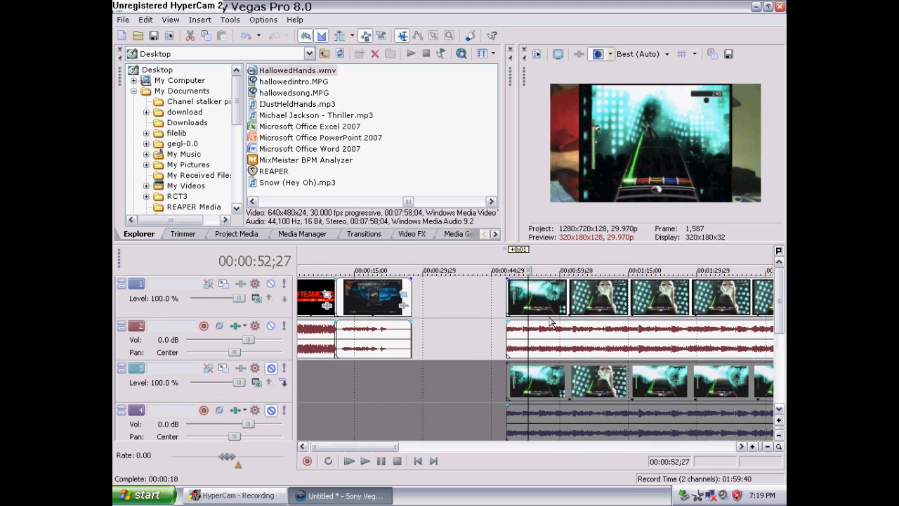
{"action": "left_click_drag", "start_coordinate": [507, 299], "coordinate": [413, 298]}
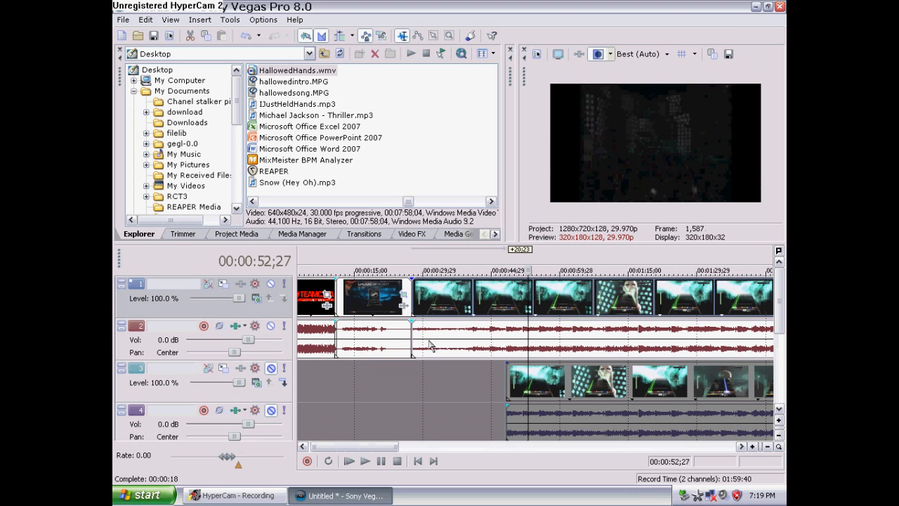
Move the track-3 gameplay event earlier so it starts right after the intro, matching the top-track gameplay
{"action": "left_click_drag", "start_coordinate": [507, 372], "coordinate": [414, 372]}
{"action": "left_click_drag", "start_coordinate": [777, 308], "coordinate": [777, 378]}
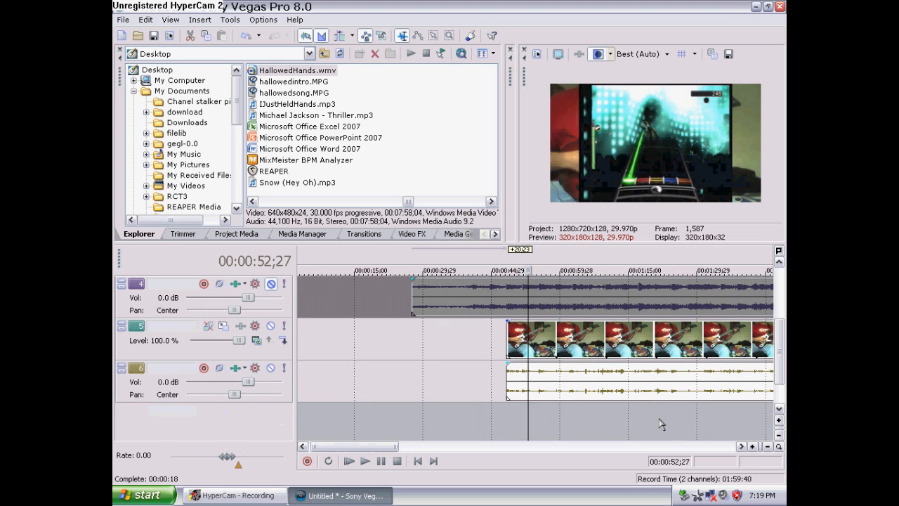
Shift the hand-cam video and audio events on tracks 5 and 6 later to start at the cursor, 00:01:51;09
{"action": "scroll", "coordinate": [660, 425], "scroll_direction": "down", "scroll_amount": 5}
{"action": "left_click", "coordinate": [391, 413]}
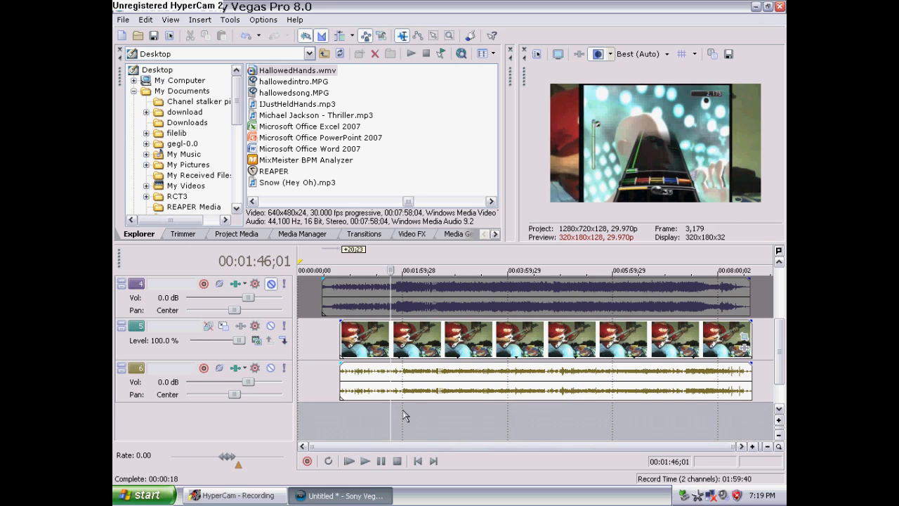
{"action": "left_click", "coordinate": [403, 415]}
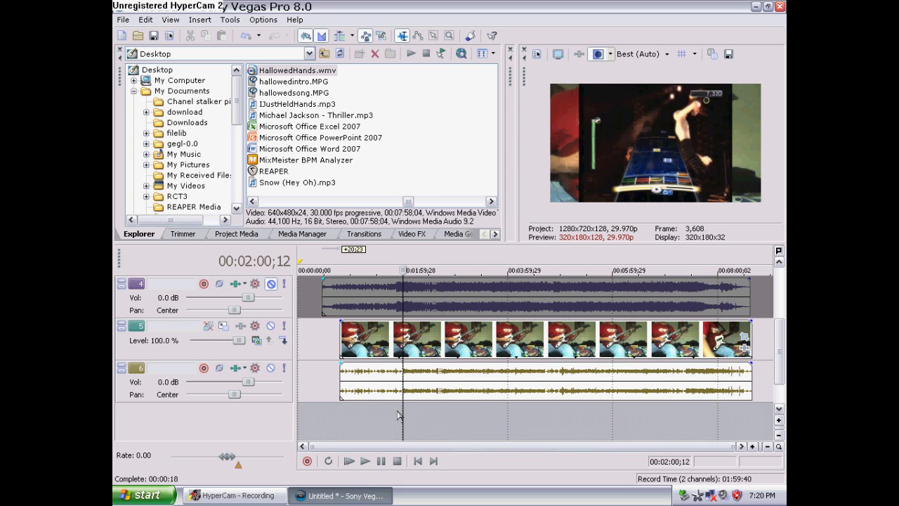
{"action": "left_click", "coordinate": [395, 415]}
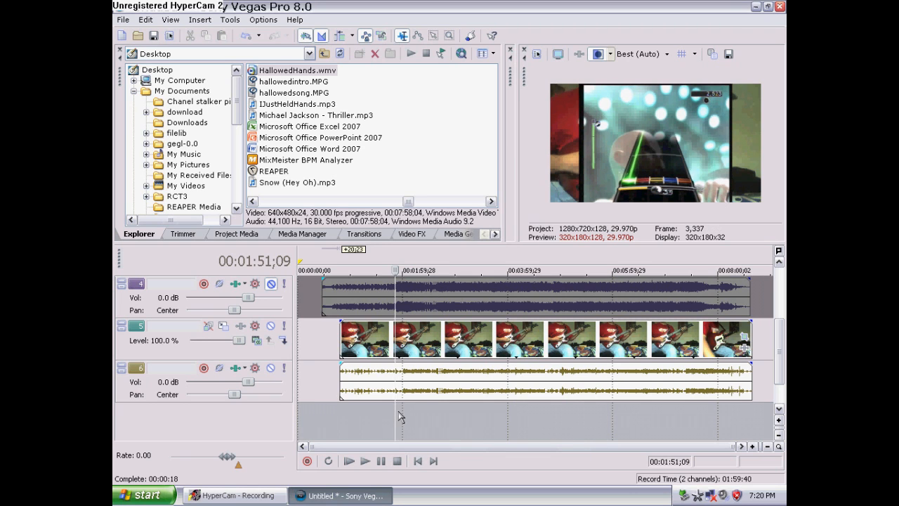
{"action": "left_click_drag", "start_coordinate": [341, 348], "coordinate": [391, 347]}
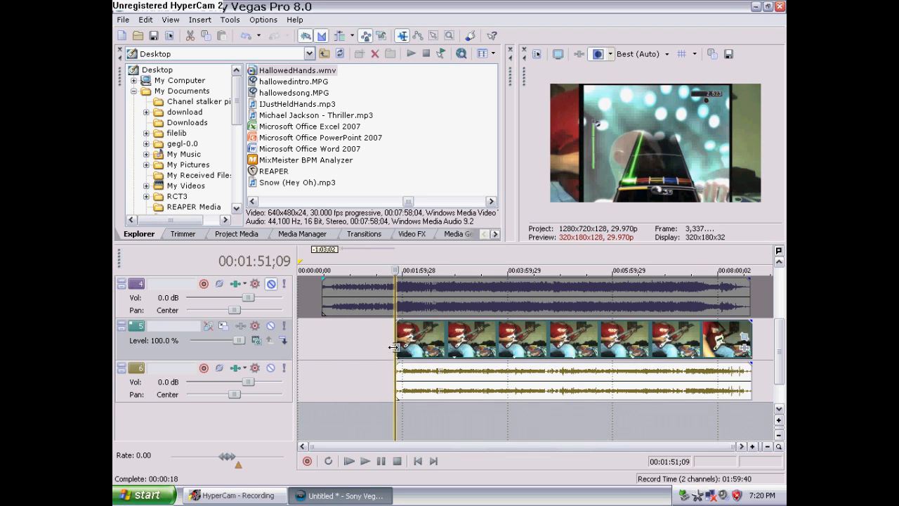
Open the Event Pan/Crop dialog for the top-track gameplay event
{"action": "left_click", "coordinate": [361, 423]}
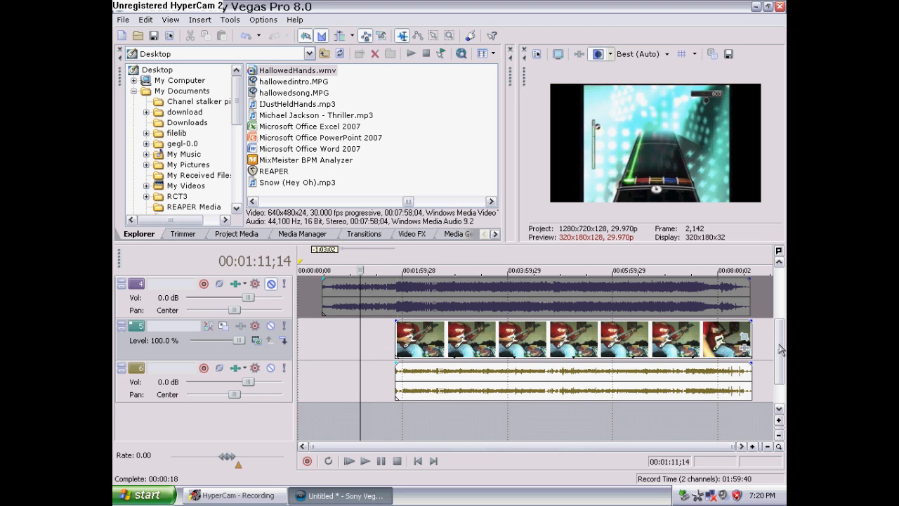
{"action": "left_click_drag", "start_coordinate": [781, 349], "coordinate": [775, 303]}
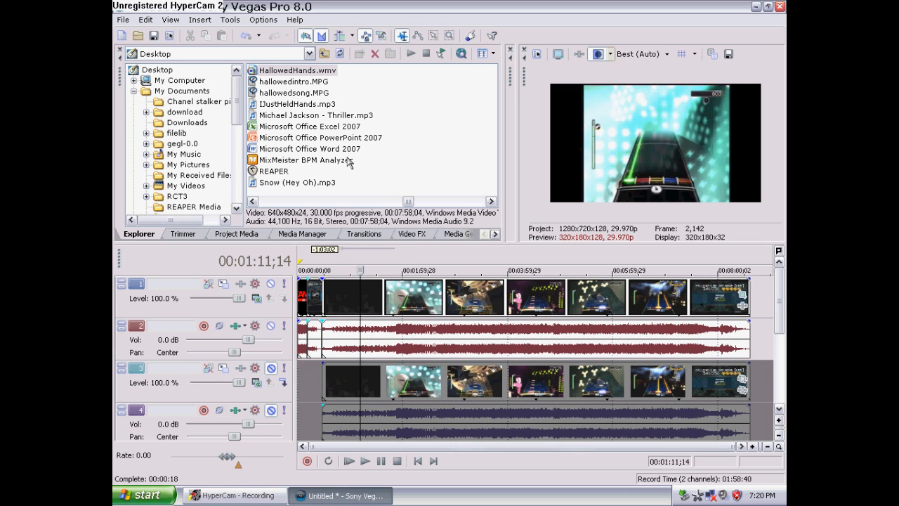
{"action": "left_click", "coordinate": [744, 298]}
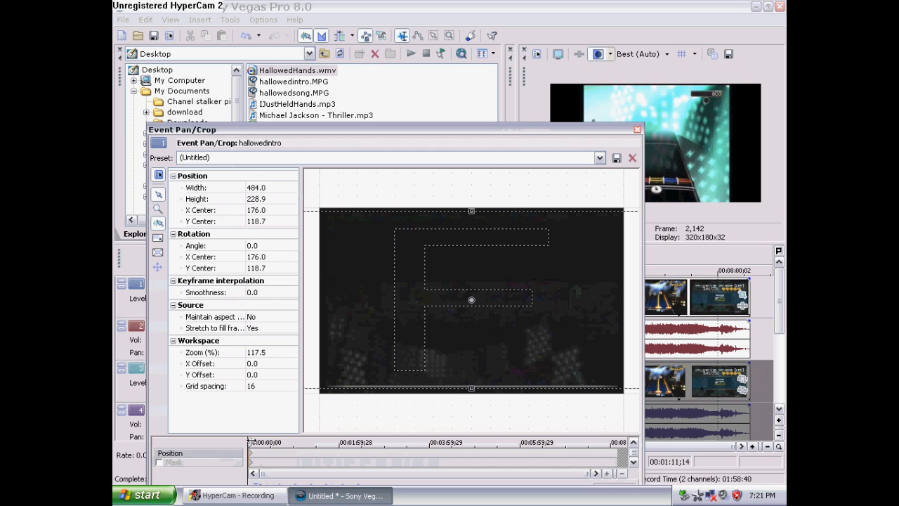
Scrub through the pan/crop timeline and zoom the workspace to inspect the event's frames
{"action": "left_click_drag", "start_coordinate": [583, 475], "coordinate": [330, 472]}
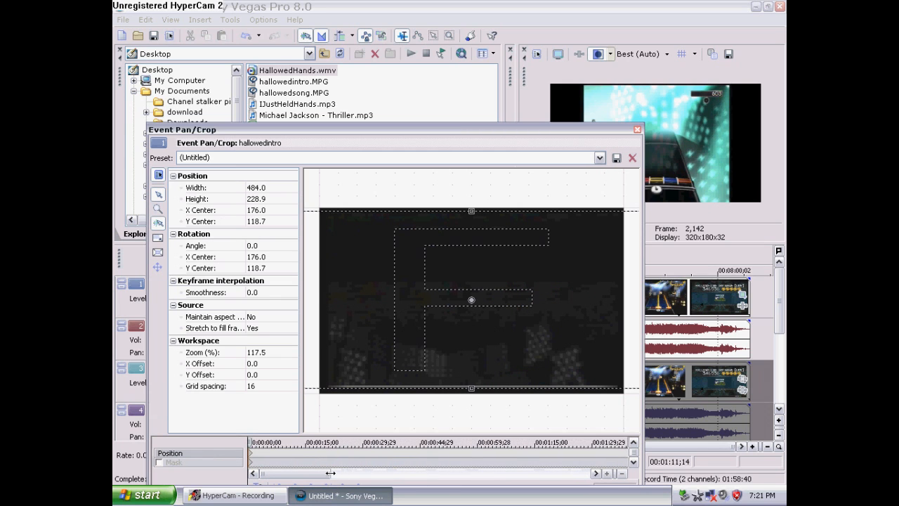
{"action": "left_click", "coordinate": [294, 458]}
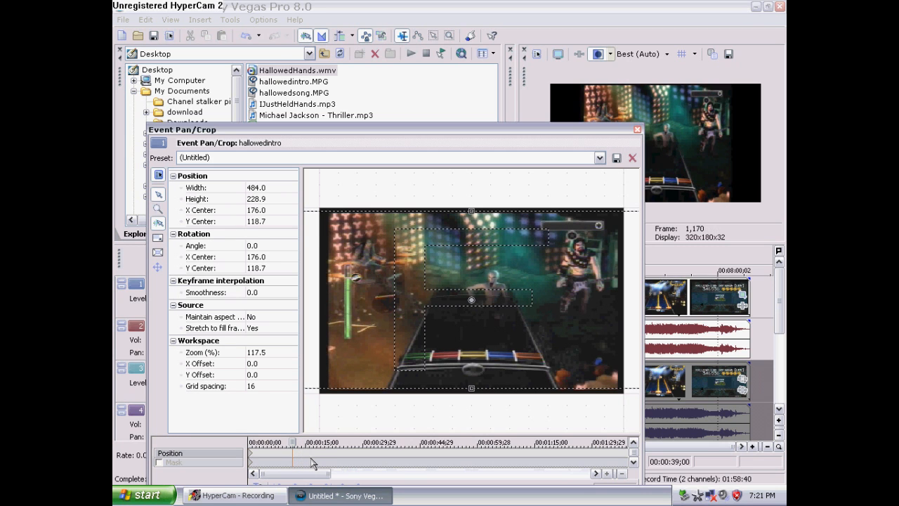
{"action": "left_click", "coordinate": [158, 209]}
{"action": "right_click", "coordinate": [448, 276]}
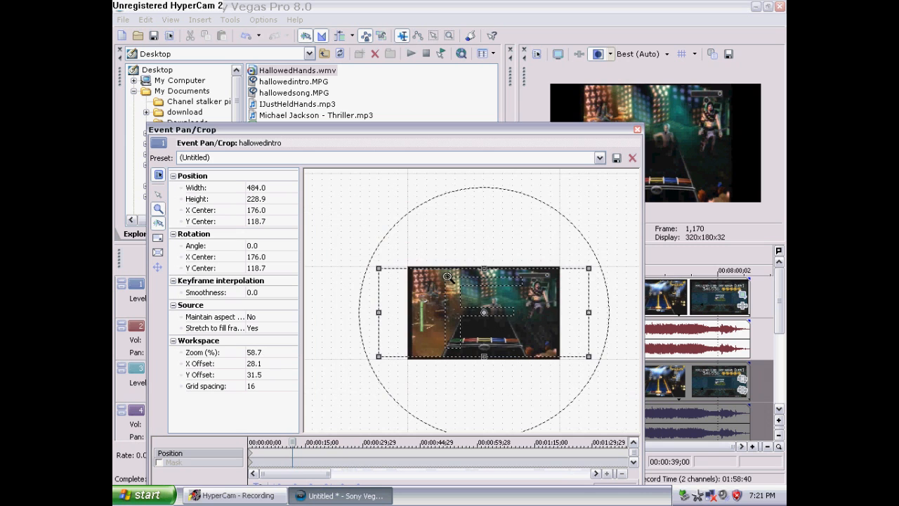
{"action": "left_click", "coordinate": [491, 321]}
{"action": "right_click", "coordinate": [436, 288]}
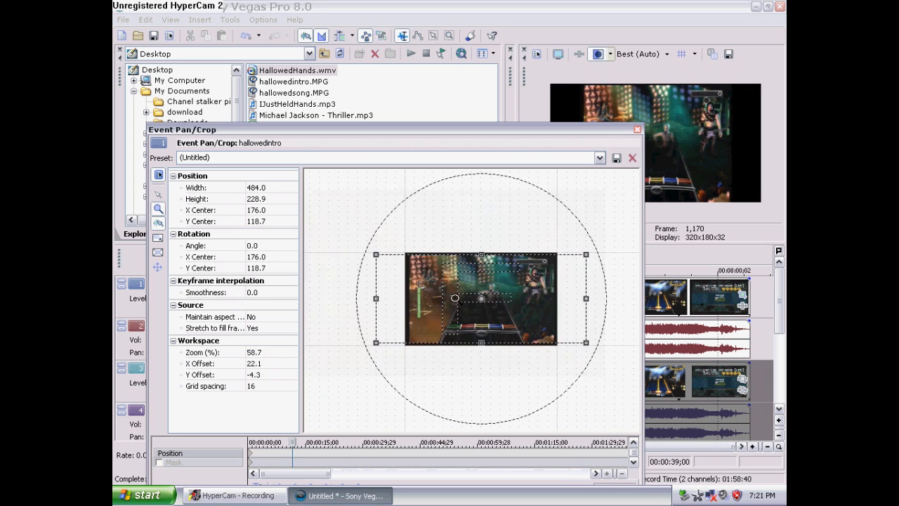
{"action": "left_click", "coordinate": [479, 300]}
{"action": "left_click", "coordinate": [158, 194]}
{"action": "left_click_drag", "start_coordinate": [296, 443], "coordinate": [498, 446]}
{"action": "left_click_drag", "start_coordinate": [329, 474], "coordinate": [403, 475]}
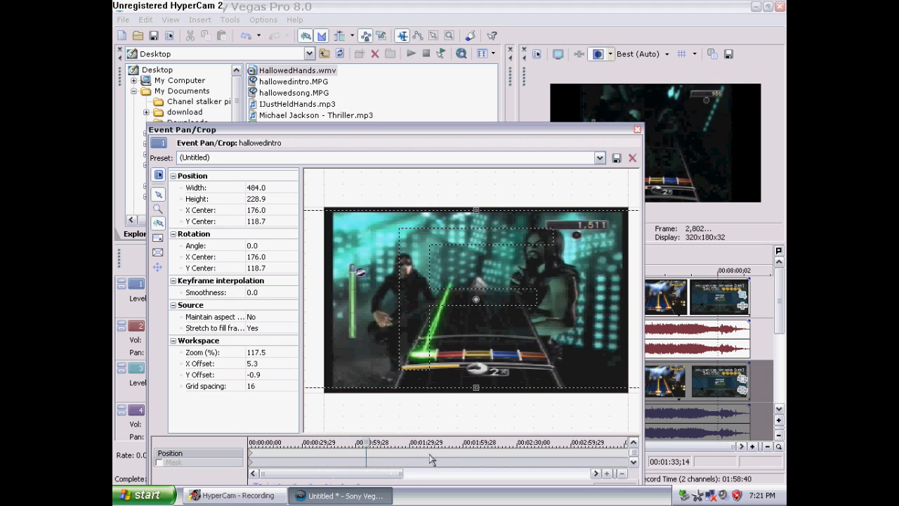
{"action": "left_click", "coordinate": [411, 458]}
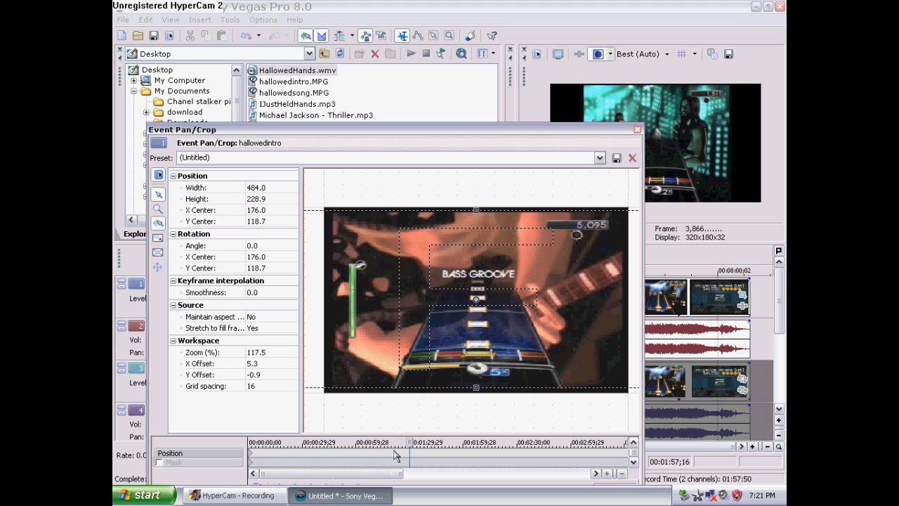
{"action": "left_click", "coordinate": [394, 456]}
{"action": "left_click_drag", "start_coordinate": [398, 443], "coordinate": [393, 436]}
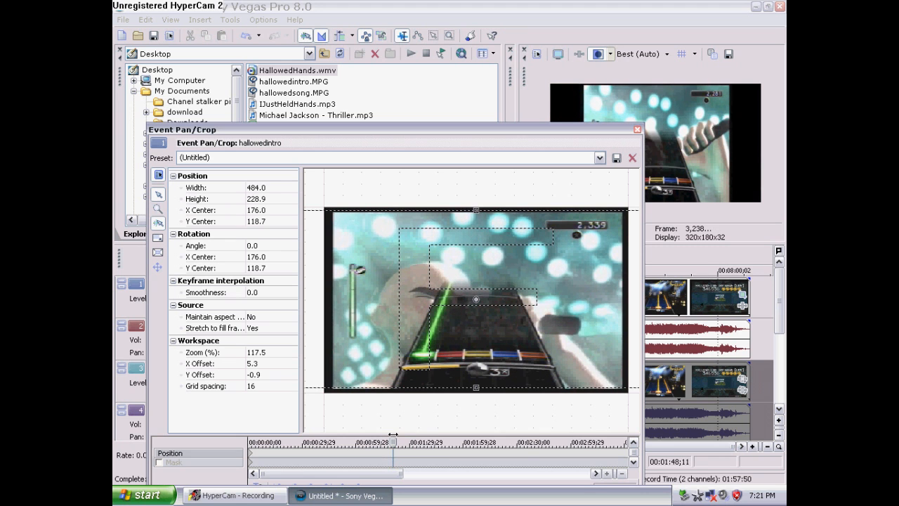
Apply the ROCK BAND SETTINGSMAIN pan/crop preset to the event
{"action": "left_click_drag", "start_coordinate": [546, 134], "coordinate": [561, 104]}
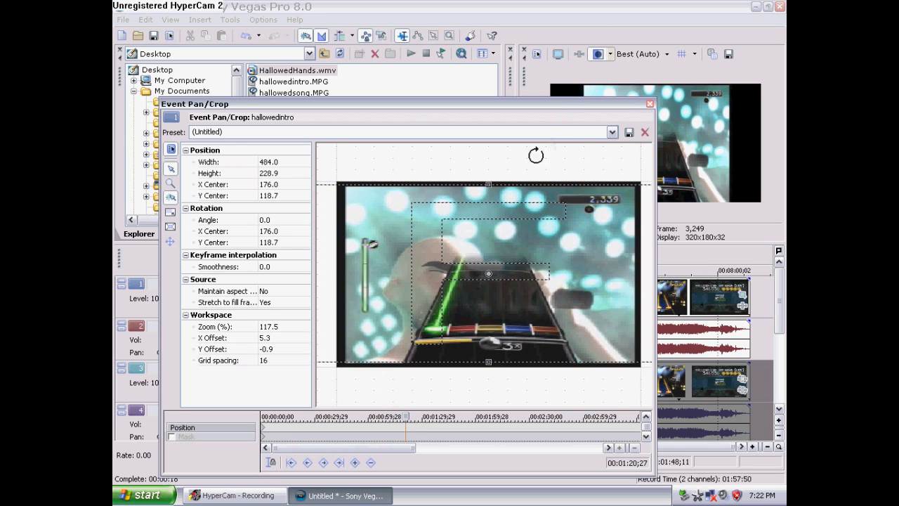
{"action": "left_click", "coordinate": [612, 132]}
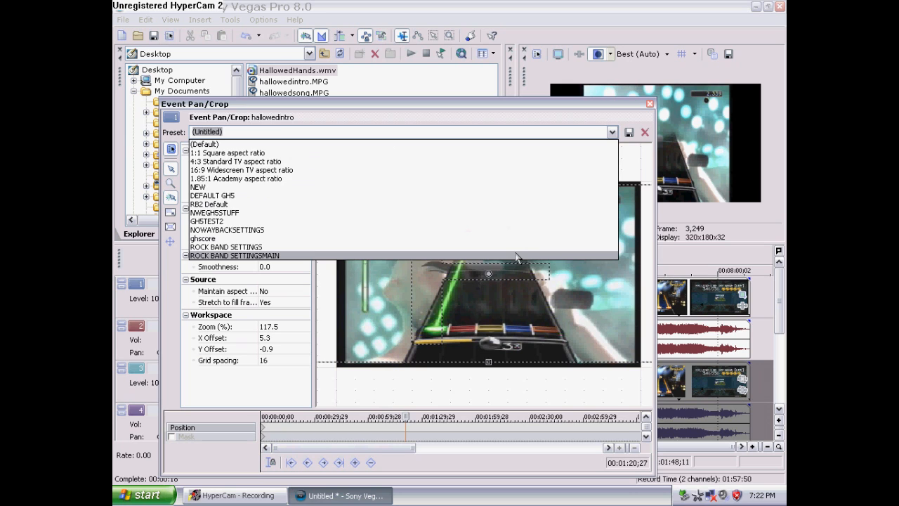
{"action": "left_click", "coordinate": [519, 255]}
Enable the mask for the event and reset it
{"action": "left_click", "coordinate": [172, 436]}
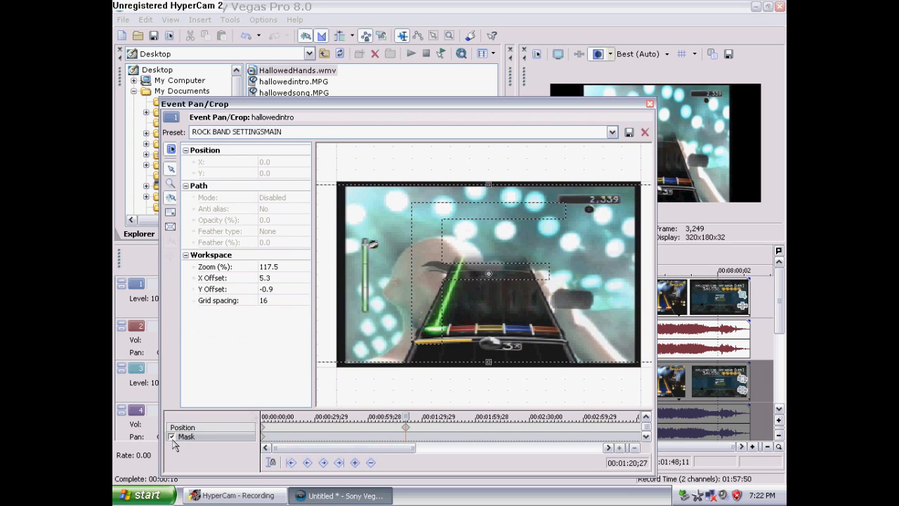
{"action": "right_click", "coordinate": [347, 385]}
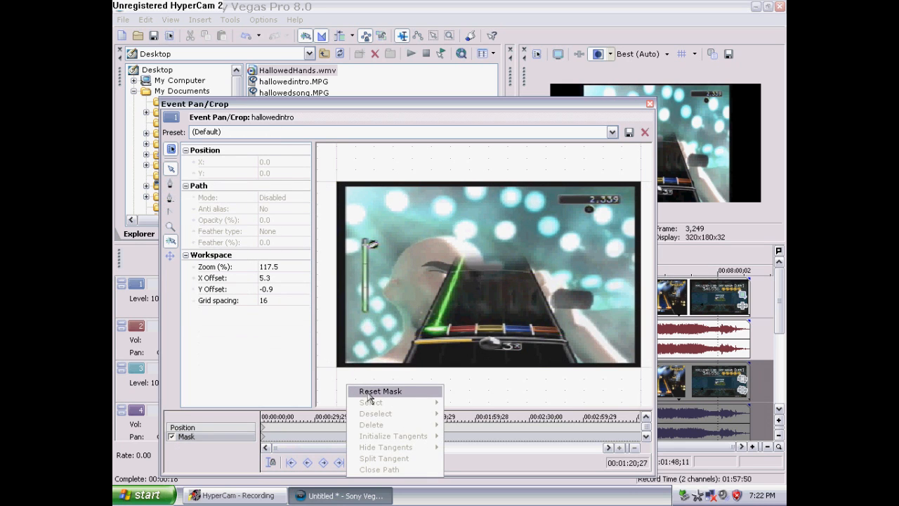
{"action": "left_click", "coordinate": [367, 394]}
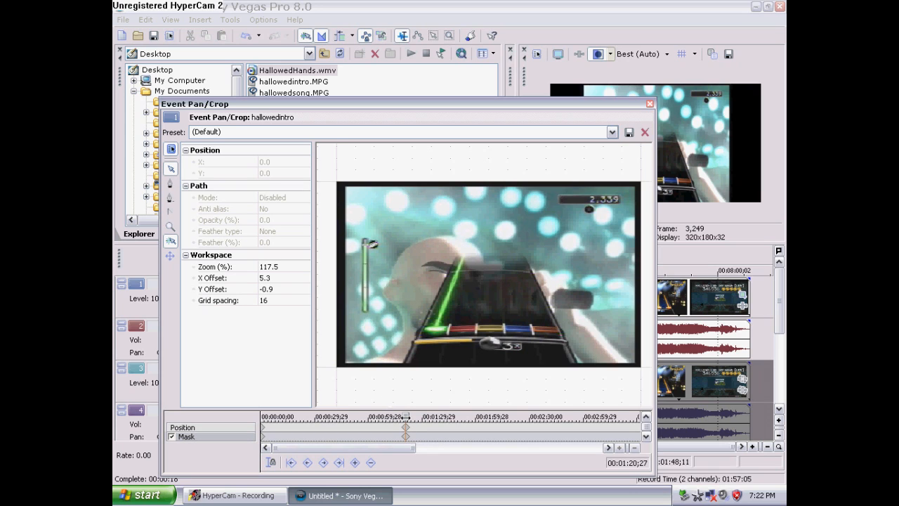
Draw a closed four-point mask path around the note highway fretboard
{"action": "left_click_drag", "start_coordinate": [407, 416], "coordinate": [407, 417]}
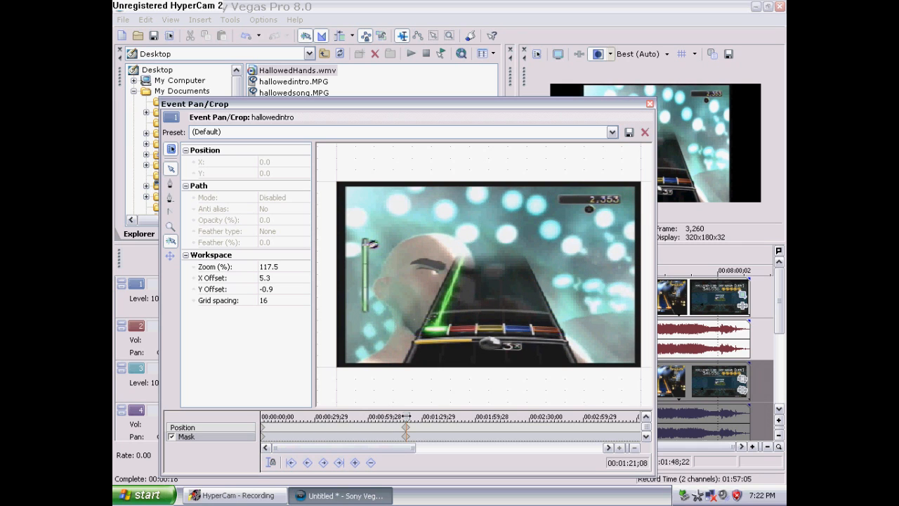
{"action": "left_click_drag", "start_coordinate": [406, 416], "coordinate": [407, 416]}
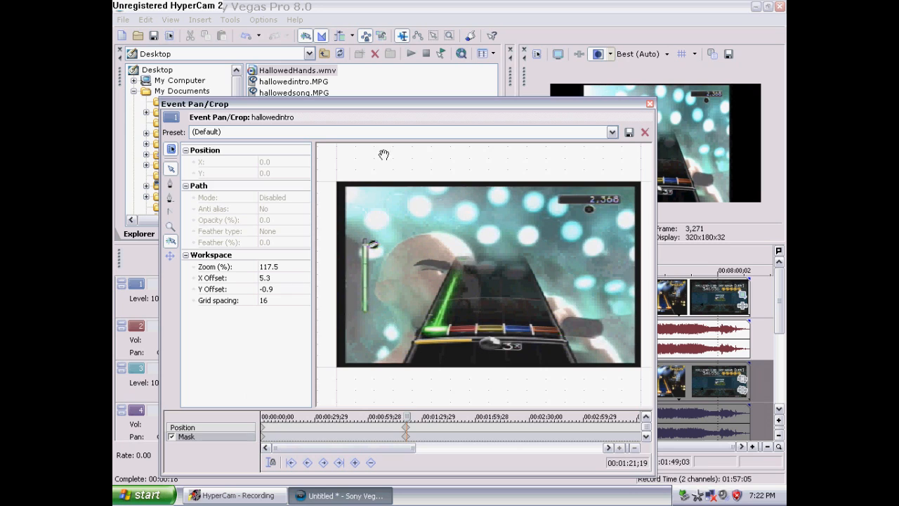
{"action": "left_click", "coordinate": [612, 132]}
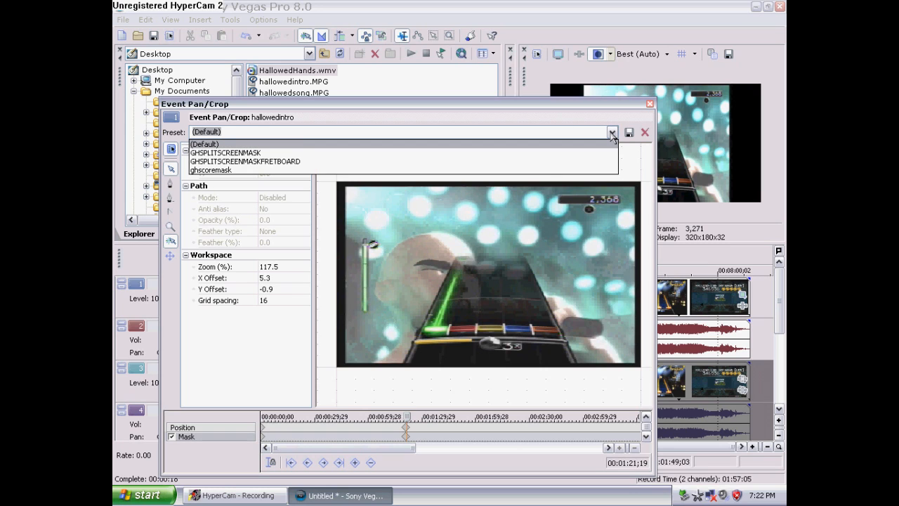
{"action": "left_click", "coordinate": [611, 133]}
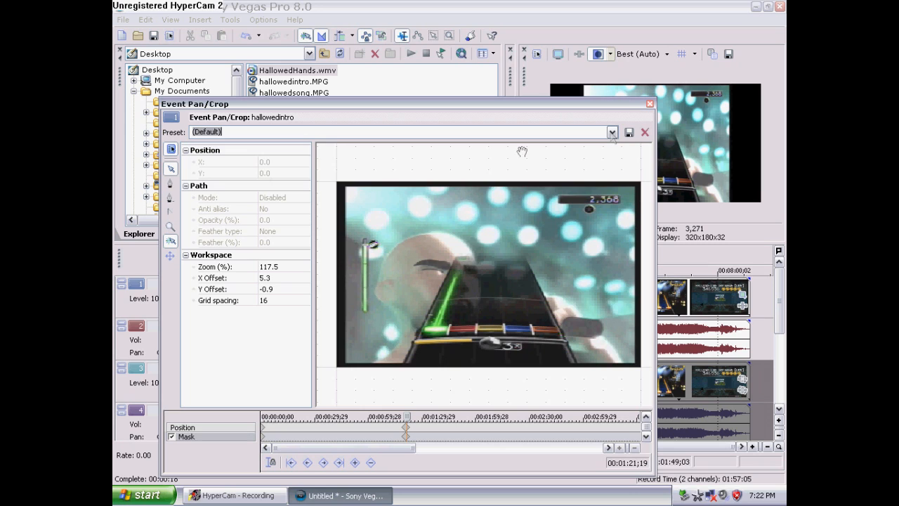
{"action": "left_click", "coordinate": [170, 184]}
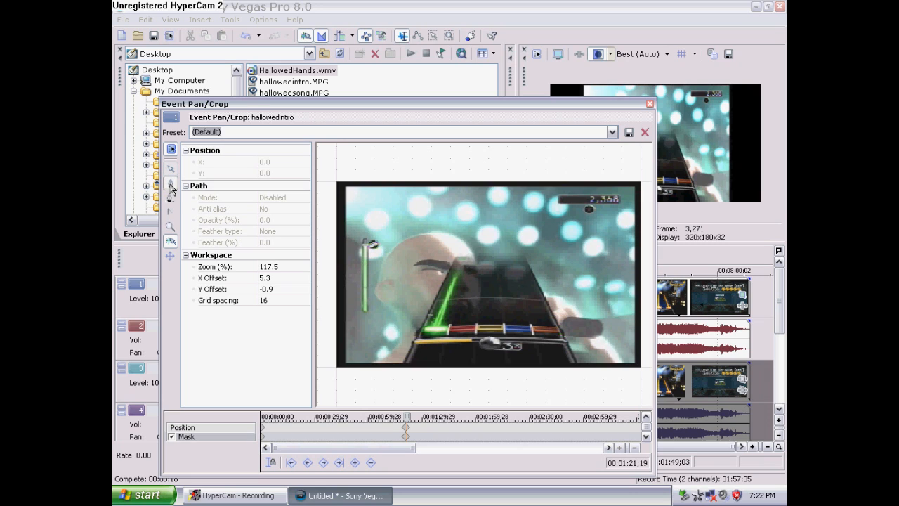
{"action": "left_click", "coordinate": [402, 364]}
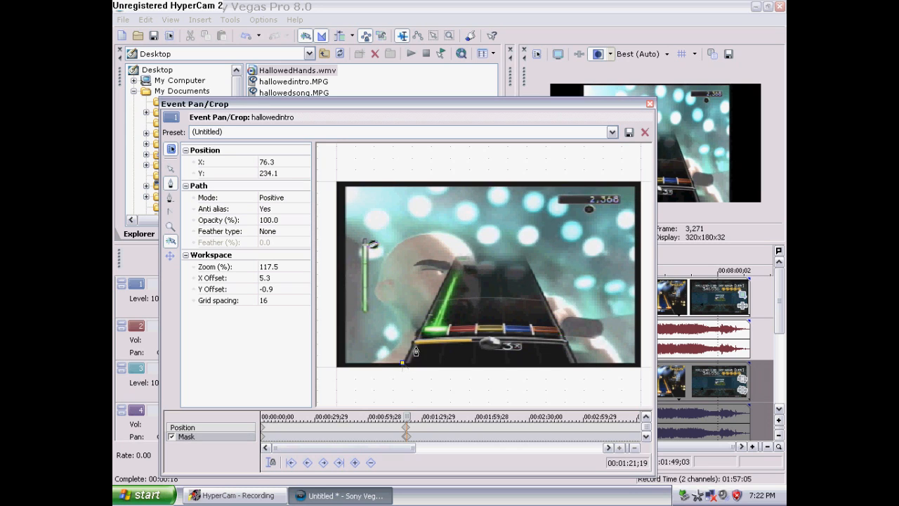
{"action": "left_click", "coordinate": [454, 256]}
{"action": "left_click", "coordinate": [523, 255]}
{"action": "left_click", "coordinate": [578, 366]}
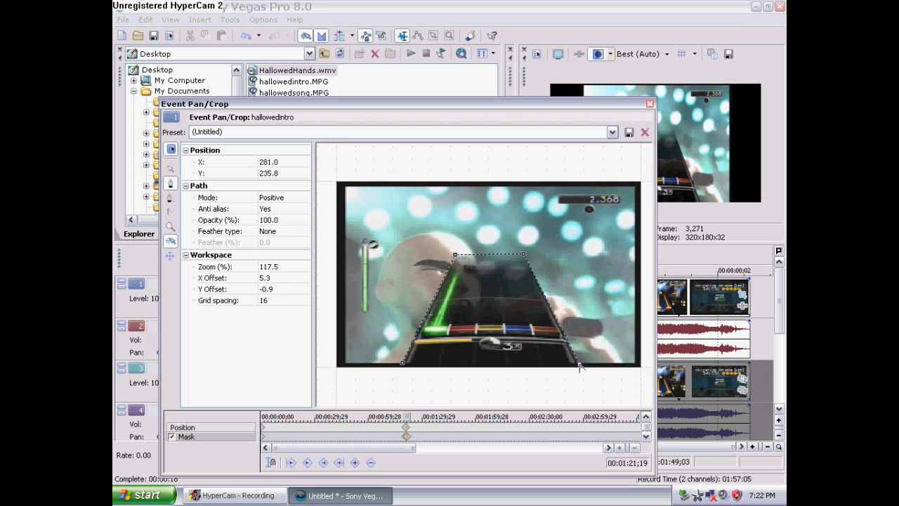
{"action": "left_click", "coordinate": [403, 366]}
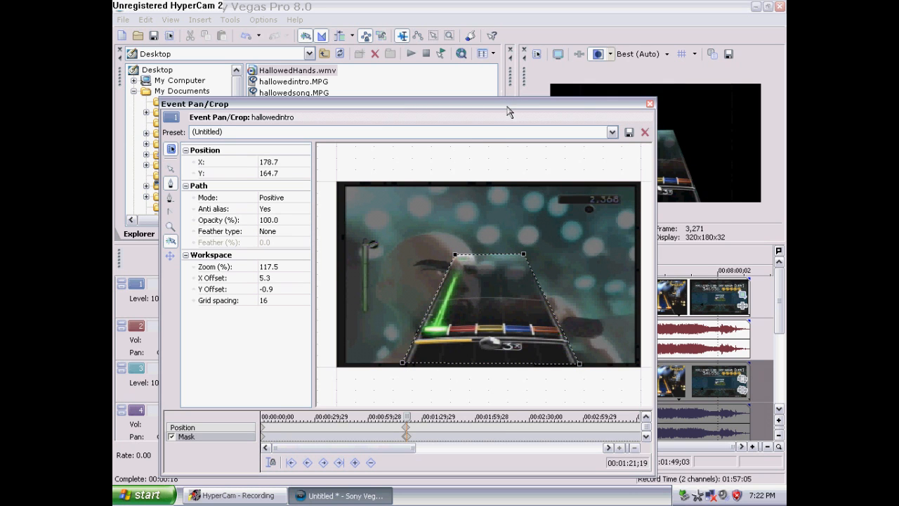
Set the mask path's feather type to In with a 1.0 % feather
{"action": "left_click_drag", "start_coordinate": [515, 104], "coordinate": [477, 106]}
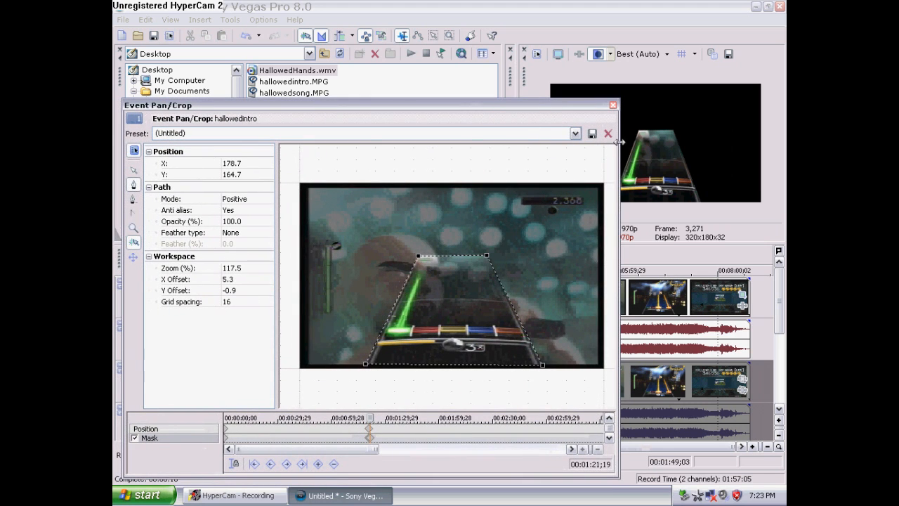
{"action": "left_click", "coordinate": [239, 233]}
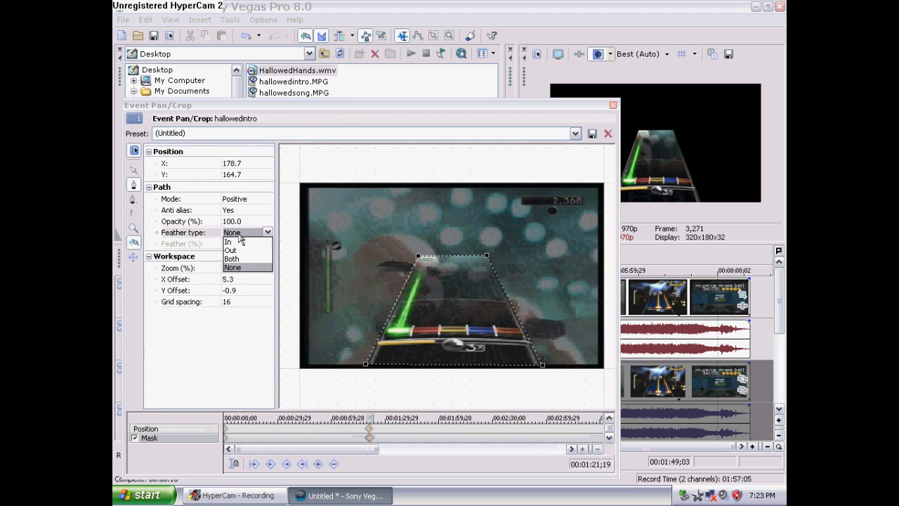
{"action": "left_click", "coordinate": [239, 242]}
{"action": "left_click", "coordinate": [243, 243]}
{"action": "left_click", "coordinate": [260, 242]}
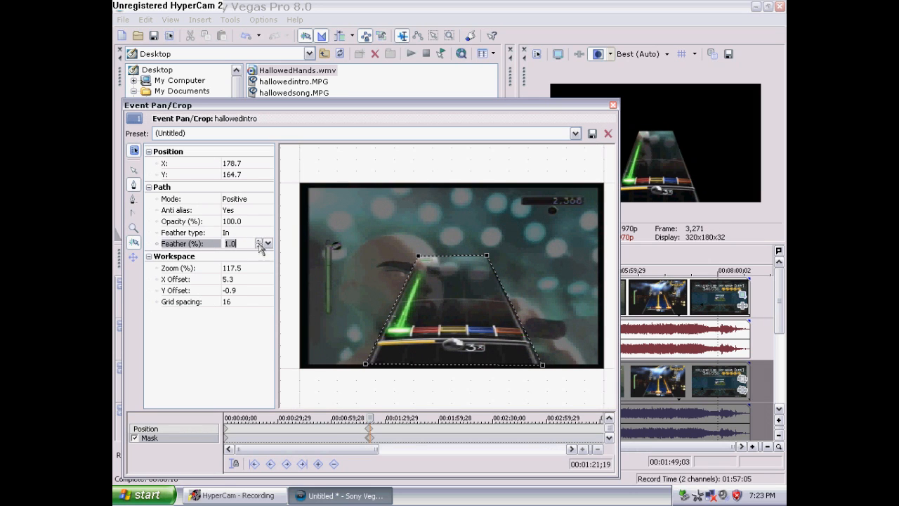
{"action": "left_click", "coordinate": [267, 231]}
{"action": "left_click", "coordinate": [266, 240]}
{"action": "left_click", "coordinate": [265, 242]}
{"action": "left_click", "coordinate": [261, 241]}
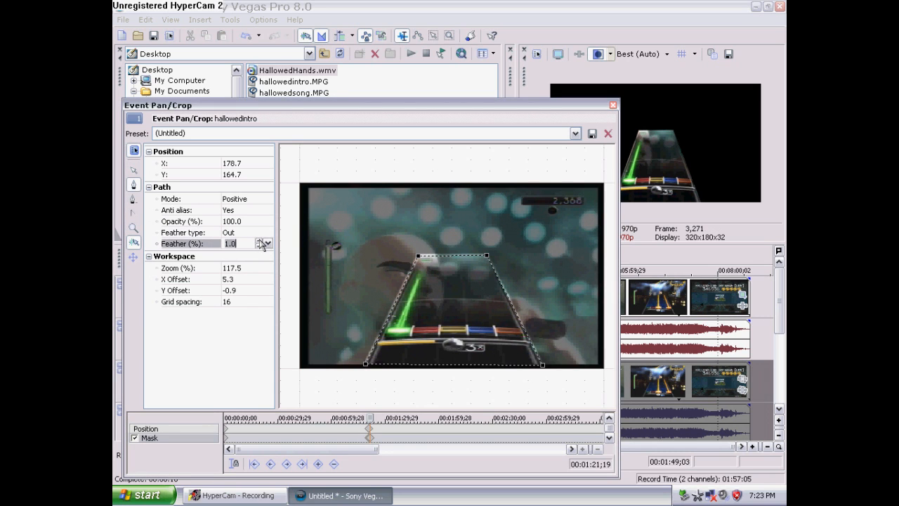
{"action": "left_click", "coordinate": [259, 247]}
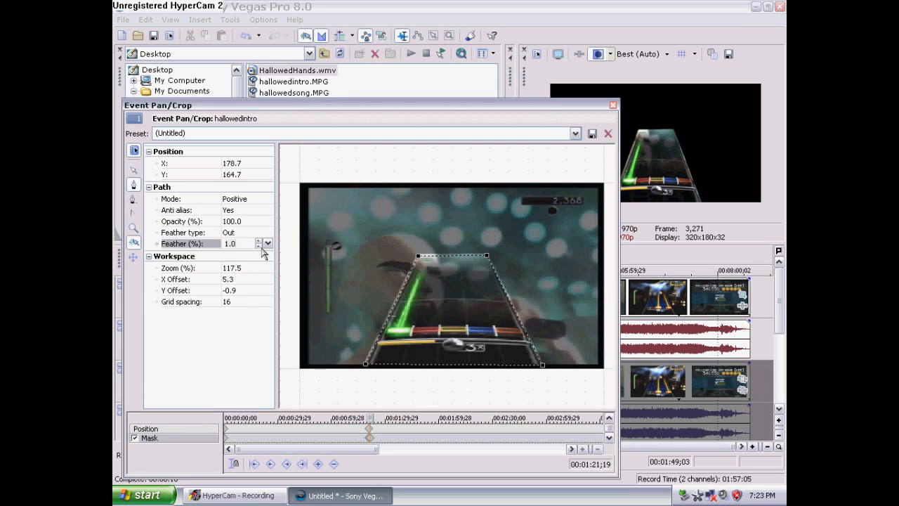
{"action": "left_click", "coordinate": [267, 232]}
{"action": "left_click", "coordinate": [257, 246]}
{"action": "left_click", "coordinate": [258, 247]}
{"action": "left_click", "coordinate": [261, 241]}
{"action": "left_click", "coordinate": [260, 242]}
{"action": "left_click", "coordinate": [259, 246]}
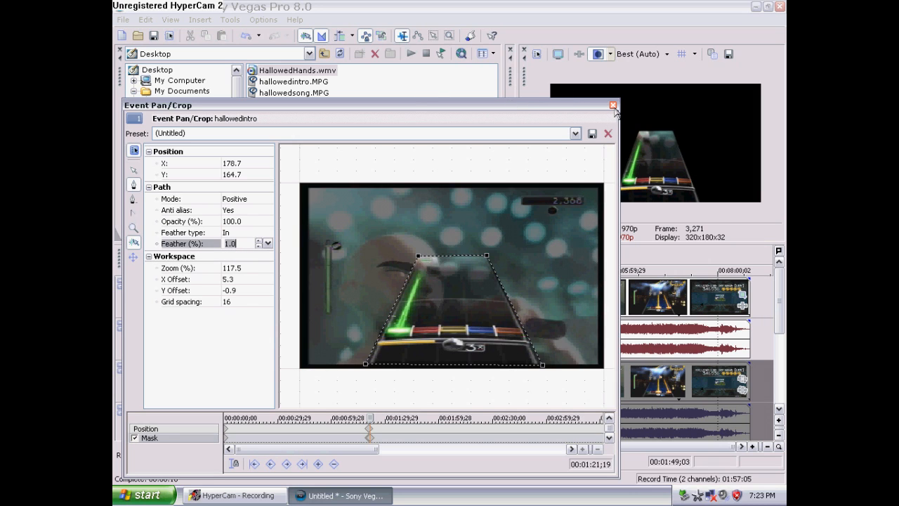
Return to the position settings and move the crop frame left to an X center of about 40.6
{"action": "left_click", "coordinate": [161, 428]}
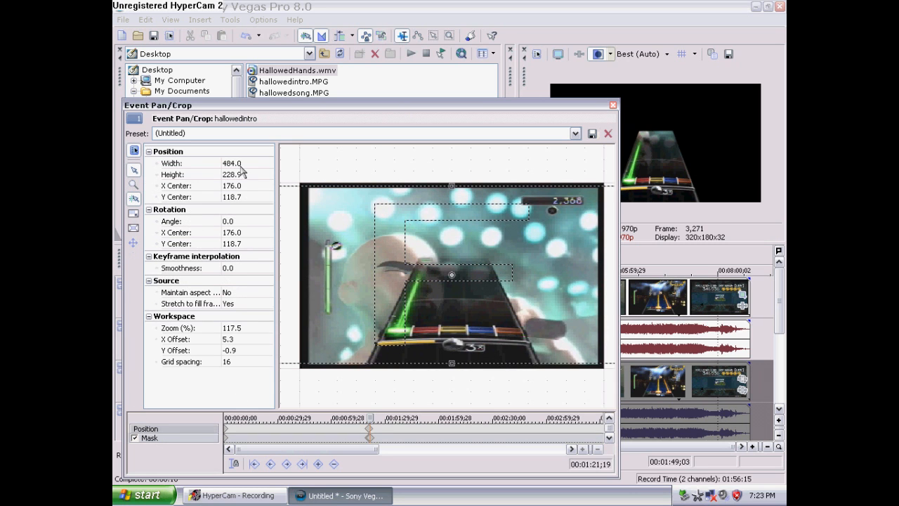
{"action": "left_click", "coordinate": [131, 184]}
{"action": "right_click", "coordinate": [435, 259]}
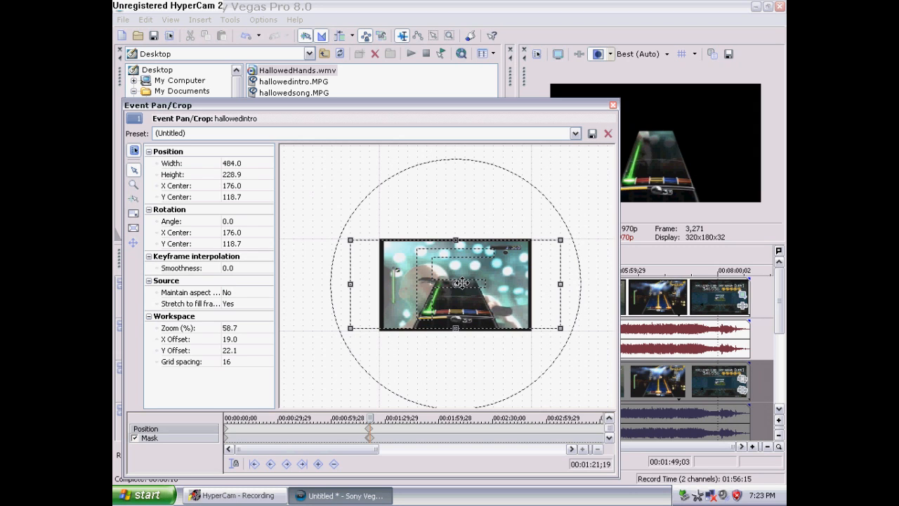
{"action": "left_click_drag", "start_coordinate": [461, 283], "coordinate": [402, 281]}
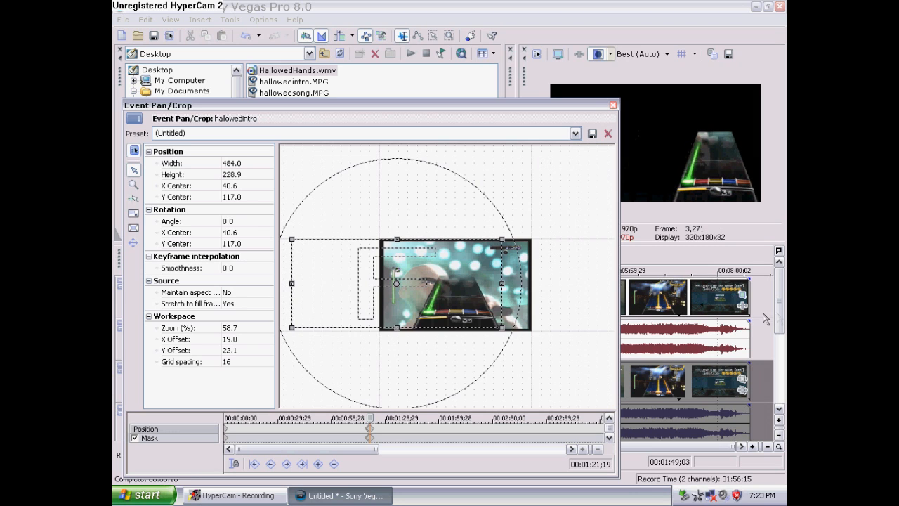
{"action": "left_click_drag", "start_coordinate": [337, 111], "coordinate": [321, 139]}
{"action": "left_click_drag", "start_coordinate": [781, 298], "coordinate": [776, 361]}
{"action": "left_click_drag", "start_coordinate": [442, 135], "coordinate": [776, 197]}
{"action": "left_click_drag", "start_coordinate": [395, 347], "coordinate": [388, 347]}
{"action": "left_click_drag", "start_coordinate": [651, 198], "coordinate": [318, 102]}
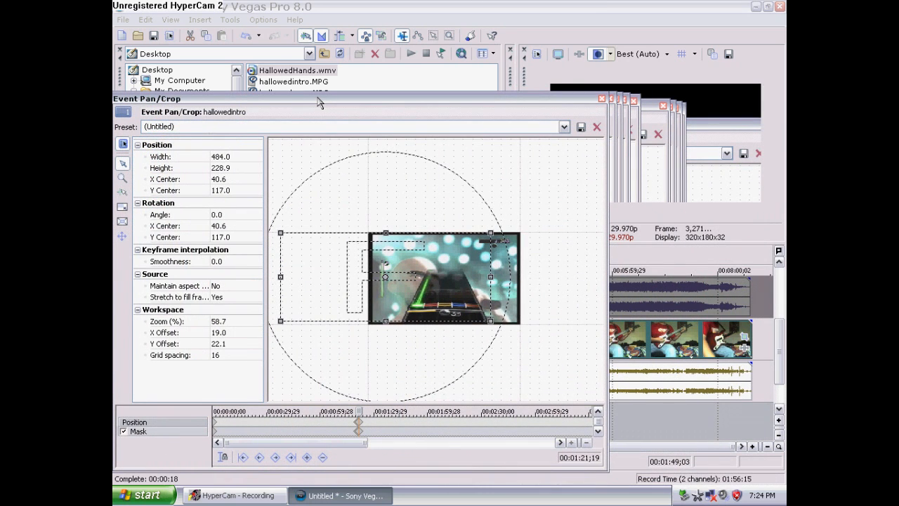
{"action": "mouse_move", "coordinate": [318, 102]}
{"action": "left_mouse_down"}
{"action": "mouse_move", "coordinate": [336, 108]}
{"action": "mouse_move", "coordinate": [319, 99]}
{"action": "left_mouse_up"}
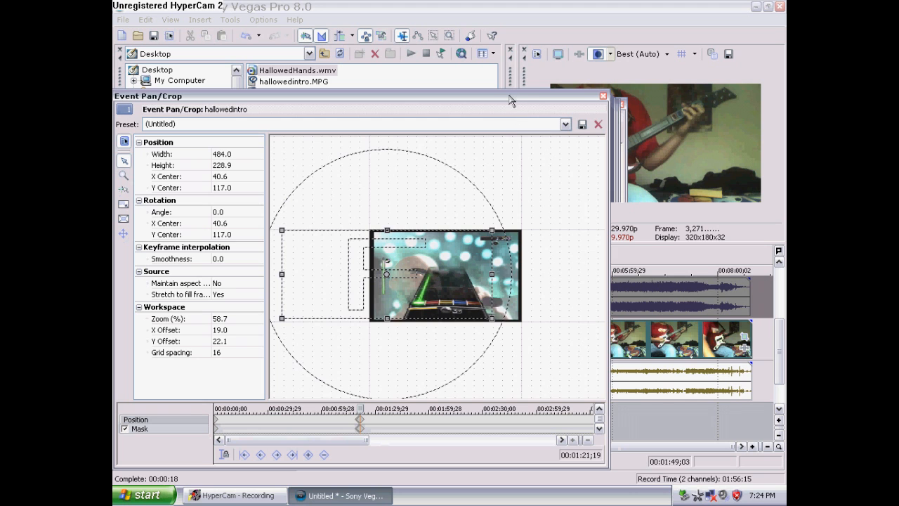
{"action": "mouse_move", "coordinate": [511, 95]}
{"action": "left_mouse_down"}
{"action": "mouse_move", "coordinate": [488, 86]}
{"action": "mouse_move", "coordinate": [506, 107]}
{"action": "left_mouse_up"}
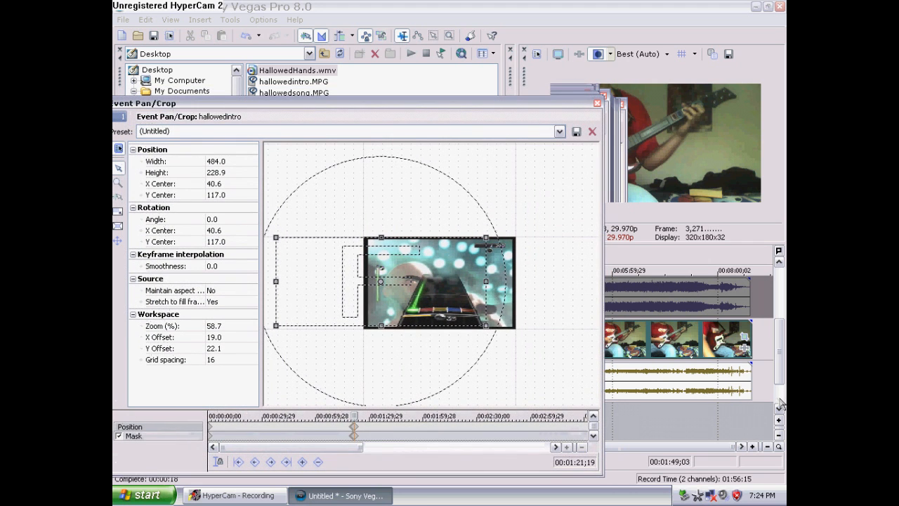
Preview the masked overlay at another point and review the mask path and position keyframes
{"action": "left_click", "coordinate": [754, 422]}
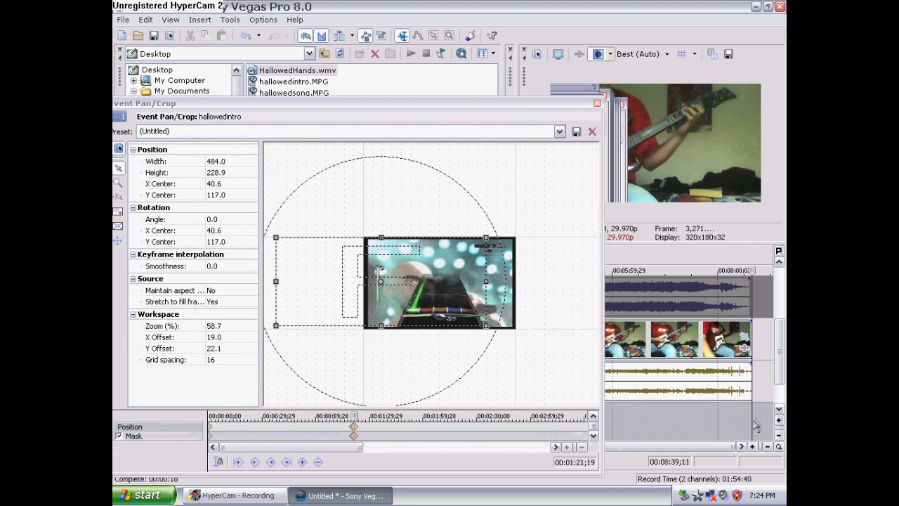
{"action": "left_click", "coordinate": [464, 111]}
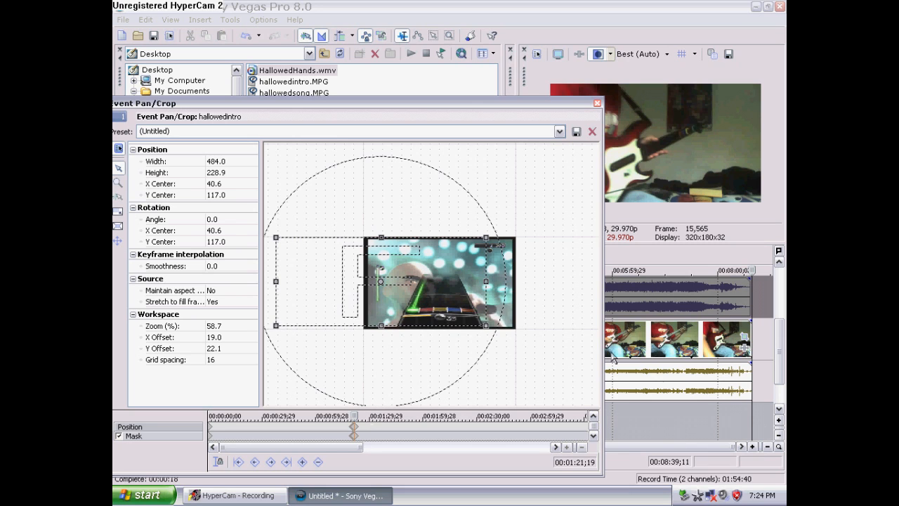
{"action": "left_click", "coordinate": [762, 419]}
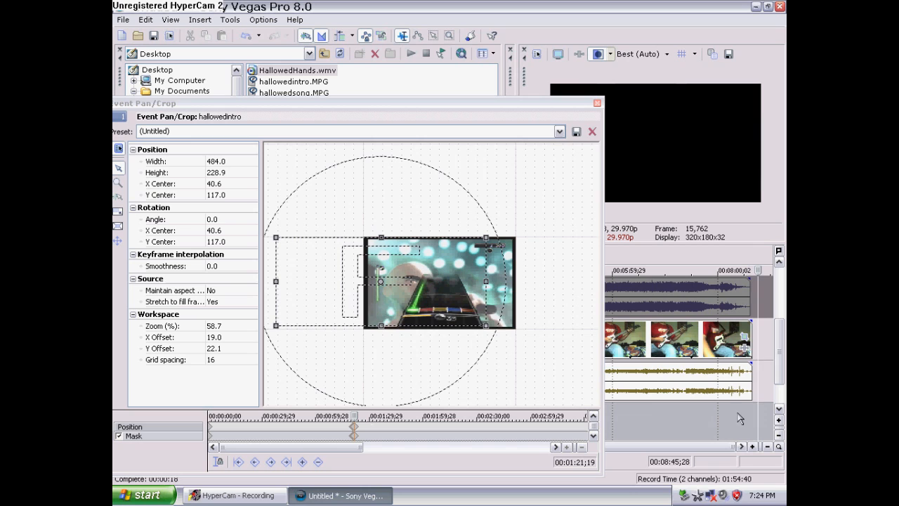
{"action": "left_click", "coordinate": [355, 416]}
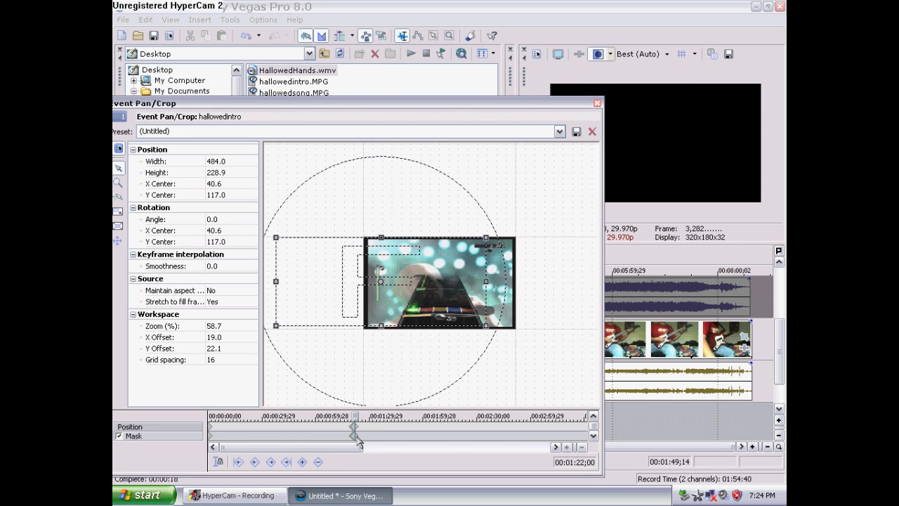
{"action": "left_click", "coordinate": [354, 436]}
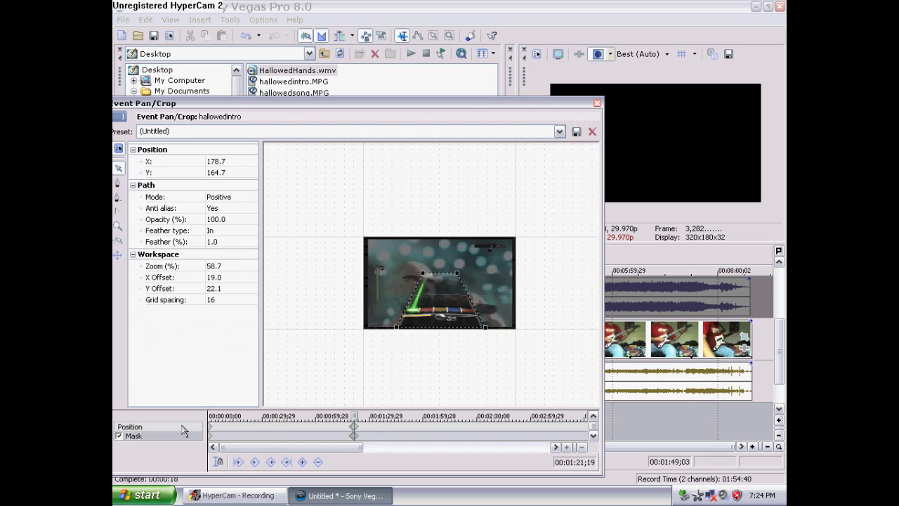
{"action": "left_click", "coordinate": [184, 426]}
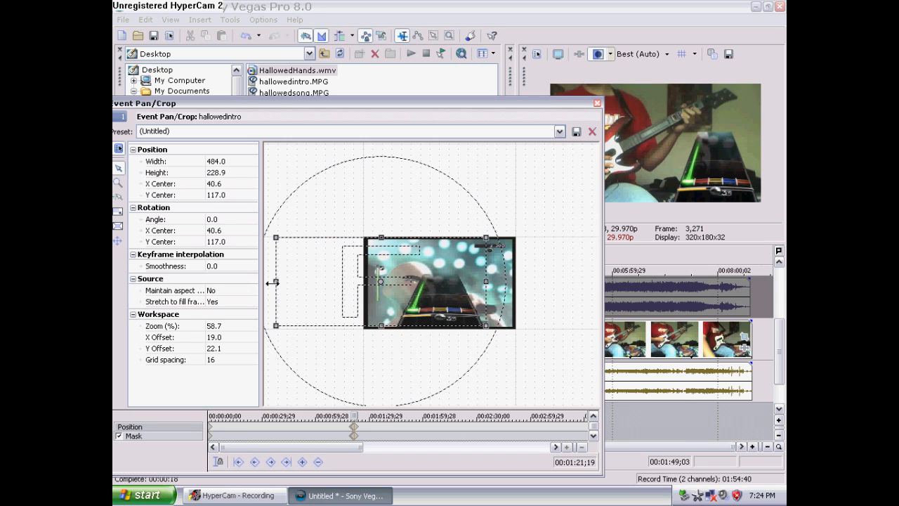
Narrow the crop frame to a width of about 444 and position it at X center 52.8, Y center 113.6
{"action": "left_click_drag", "start_coordinate": [274, 281], "coordinate": [278, 280]}
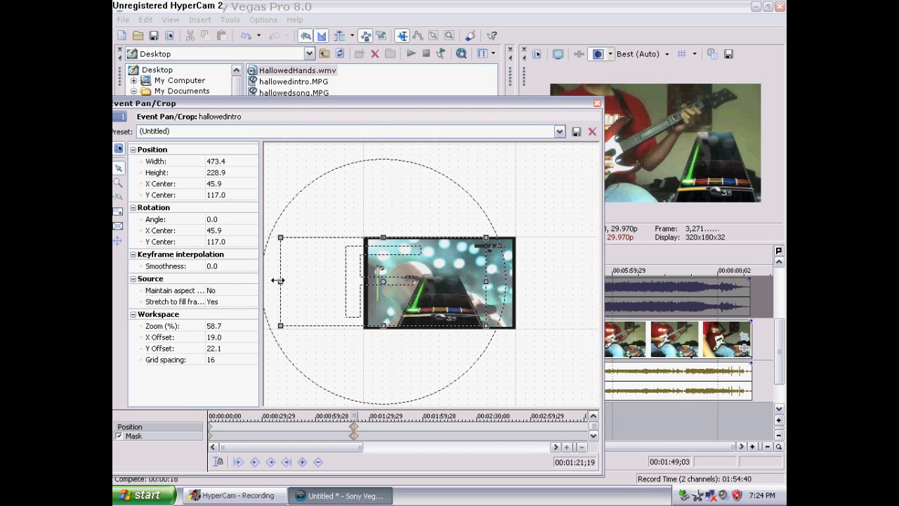
{"action": "mouse_move", "coordinate": [278, 281]}
{"action": "left_mouse_down"}
{"action": "mouse_move", "coordinate": [298, 281]}
{"action": "mouse_move", "coordinate": [290, 281]}
{"action": "left_mouse_up"}
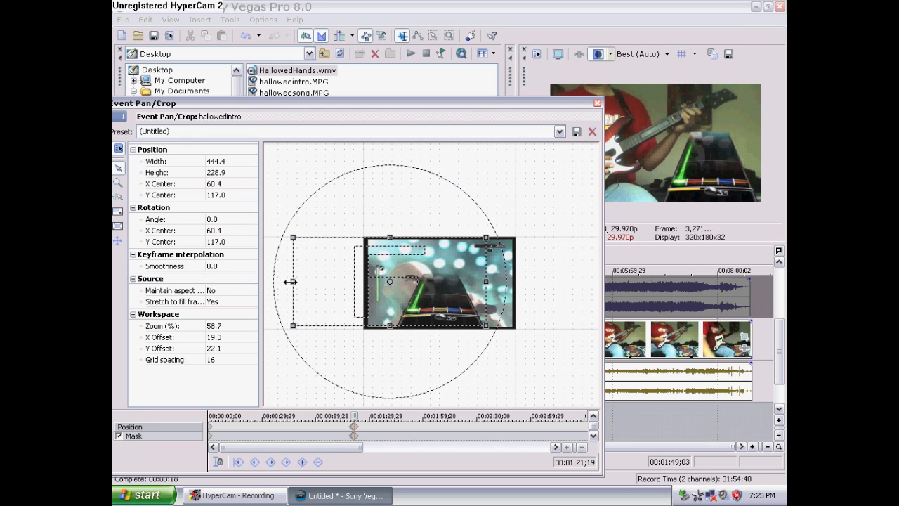
{"action": "left_click_drag", "start_coordinate": [361, 281], "coordinate": [359, 282]}
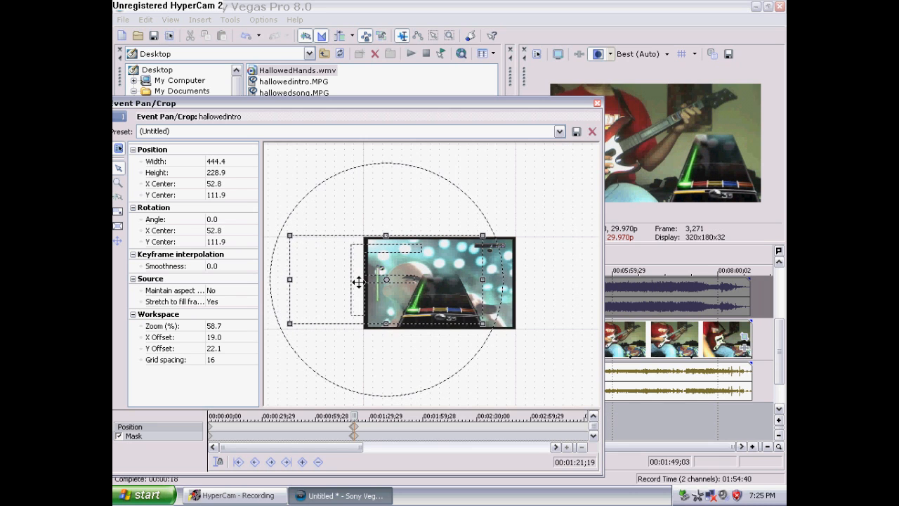
{"action": "left_click_drag", "start_coordinate": [358, 282], "coordinate": [358, 283]}
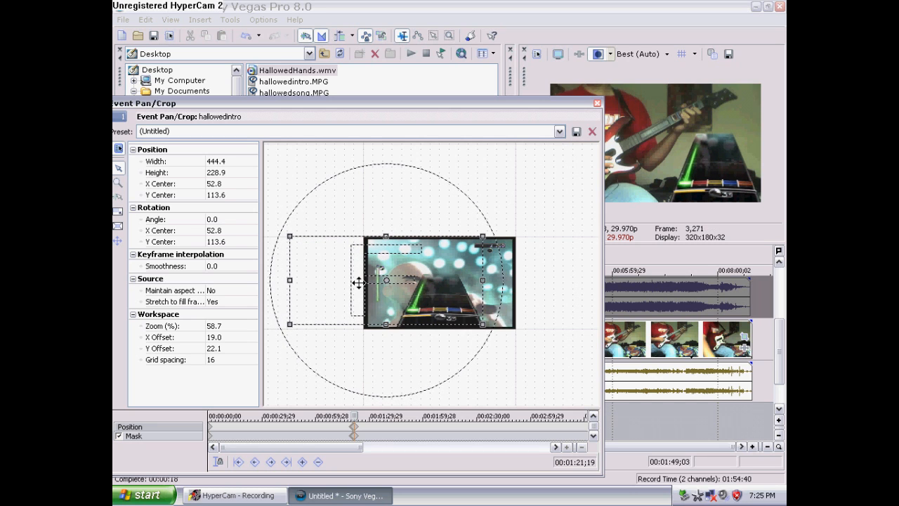
Name the pan/crop preset RockBandSplitHighway
{"action": "left_click", "coordinate": [521, 132]}
{"action": "type", "text": "RockBand"}
{"action": "type", "text": "SplitHighway"}
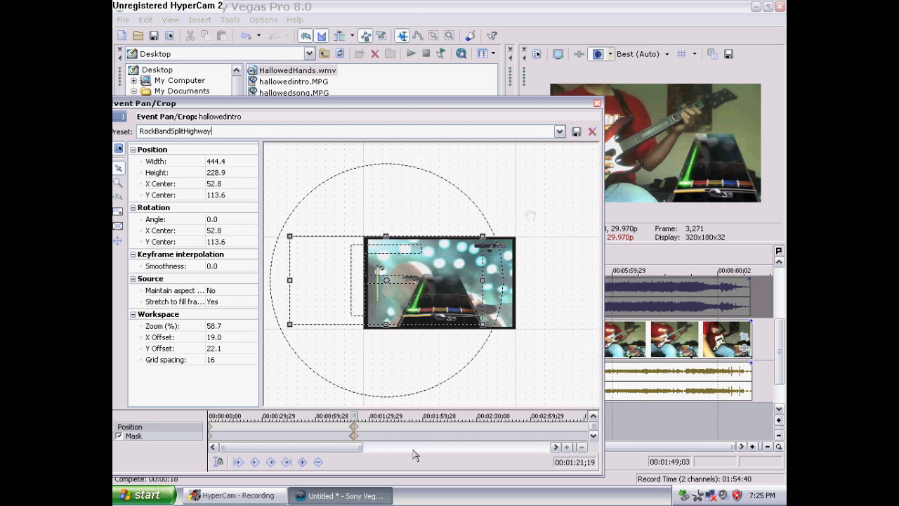
{"action": "left_click_drag", "start_coordinate": [354, 450], "coordinate": [373, 450]}
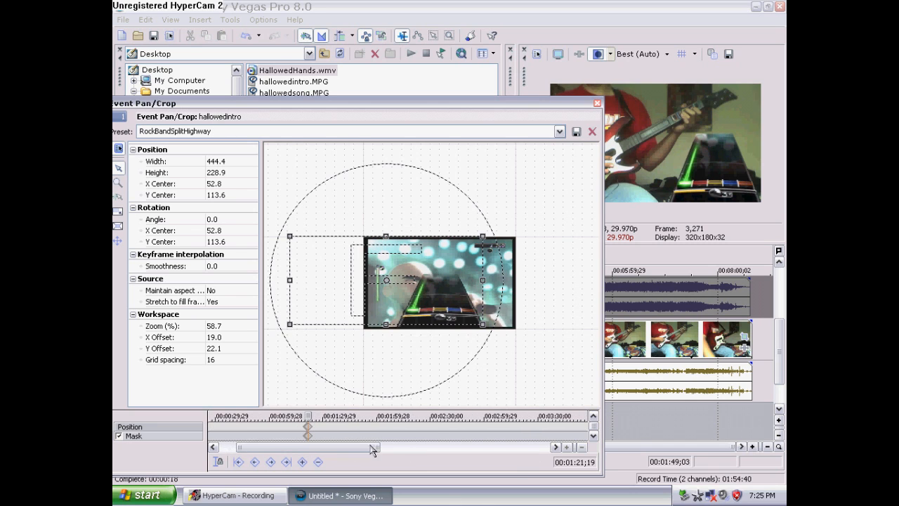
Save the project to the Desktop as Hallowed Bass FC
{"action": "left_click", "coordinate": [156, 37]}
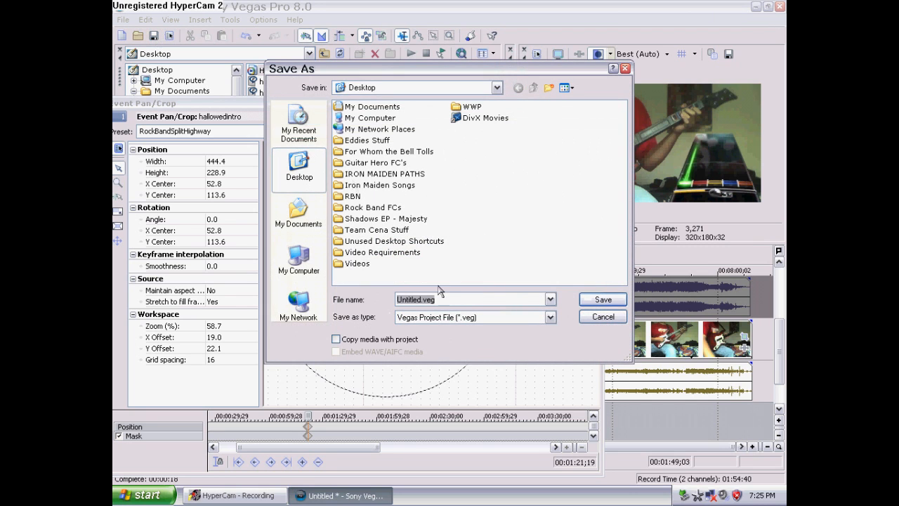
{"action": "type", "text": "Sony"}
{"action": "key", "text": "BackSpace"}
{"action": "key", "text": "BackSpace"}
{"action": "type", "text": "Hallowed Bass FC"}
{"action": "left_click", "coordinate": [604, 300]}
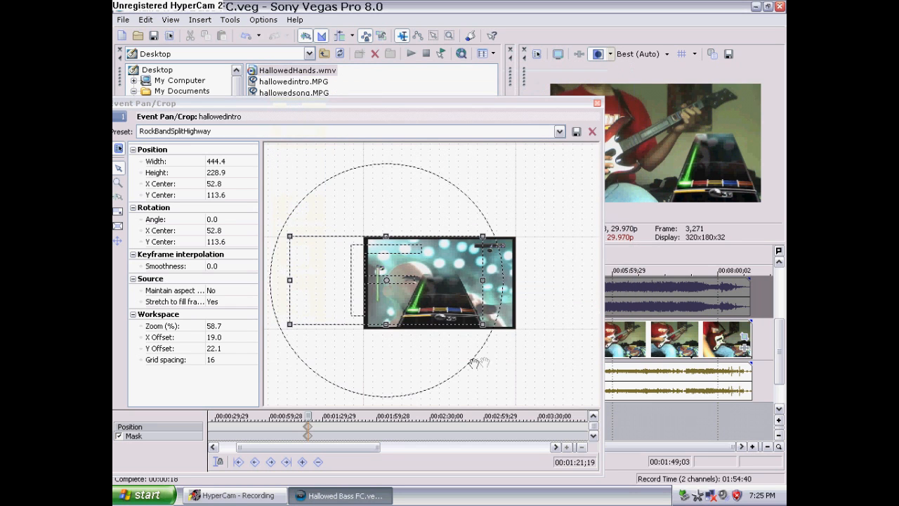
Scrub through later parts of the clip to check the crop and mask framing against the gameplay
{"action": "left_click", "coordinate": [565, 432]}
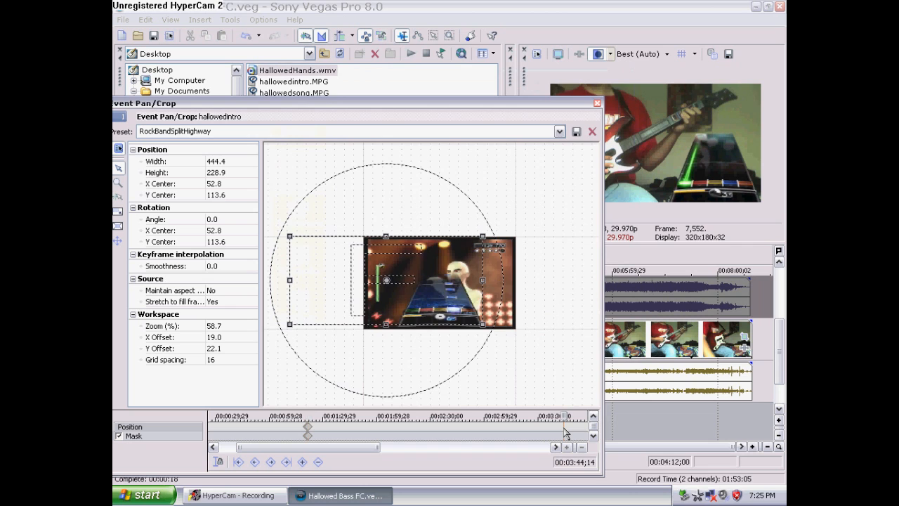
{"action": "left_click", "coordinate": [555, 447]}
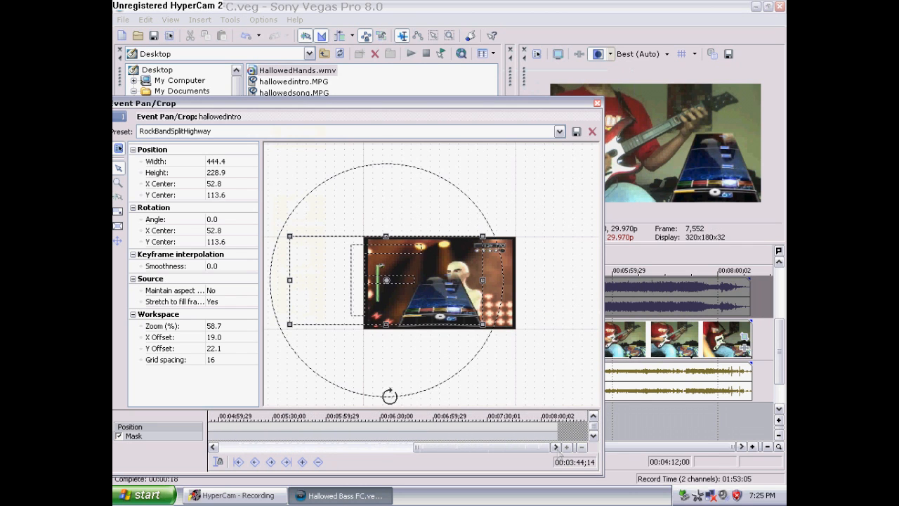
{"action": "left_click", "coordinate": [424, 430]}
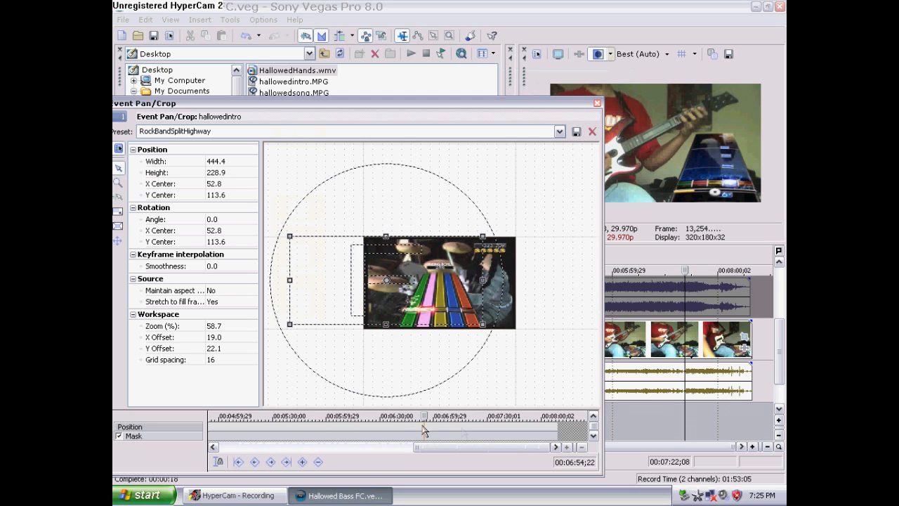
{"action": "left_click", "coordinate": [463, 432]}
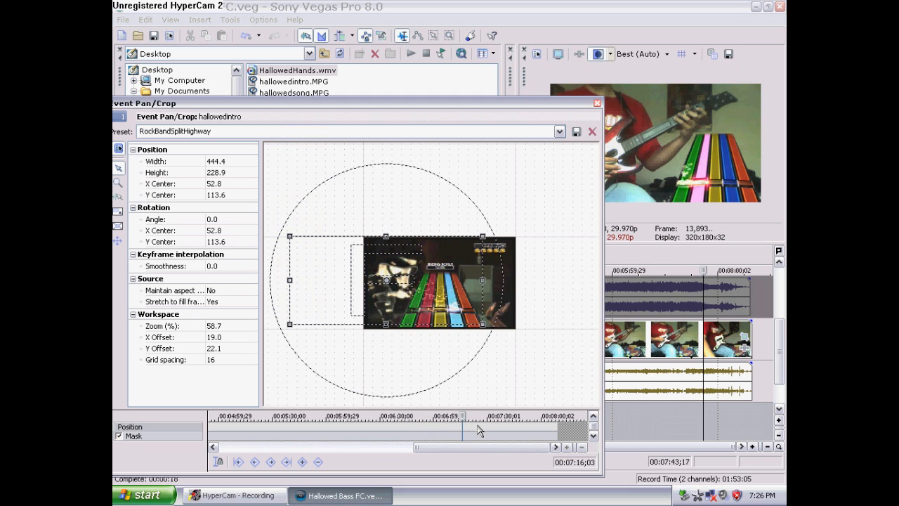
{"action": "left_click", "coordinate": [479, 432]}
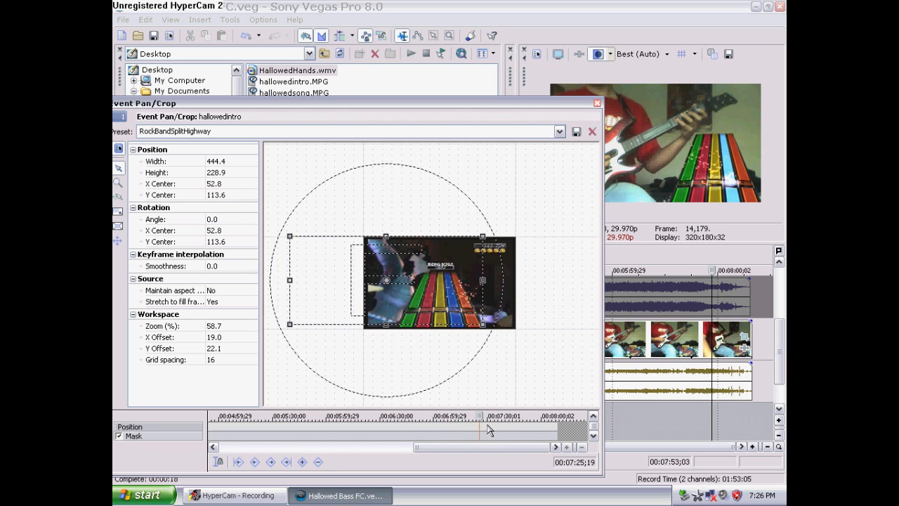
{"action": "left_click", "coordinate": [496, 431]}
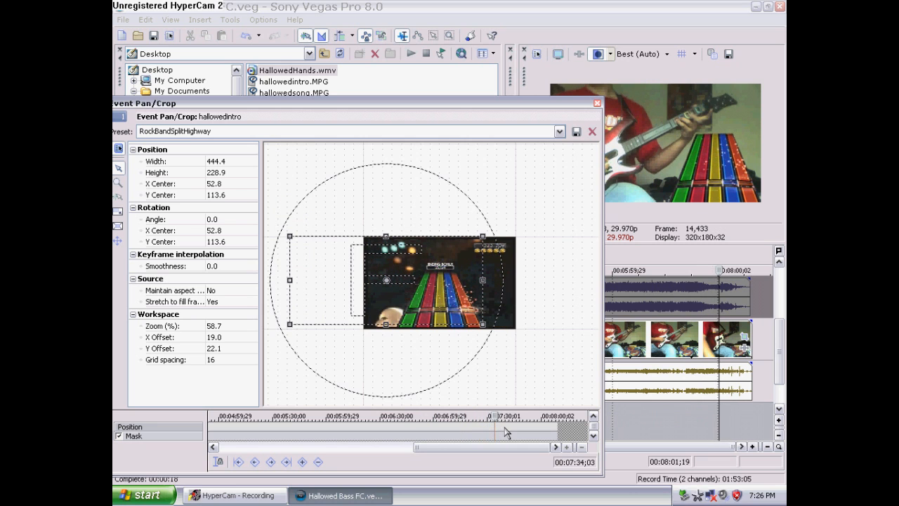
{"action": "left_click", "coordinate": [504, 428]}
{"action": "left_click", "coordinate": [499, 428]}
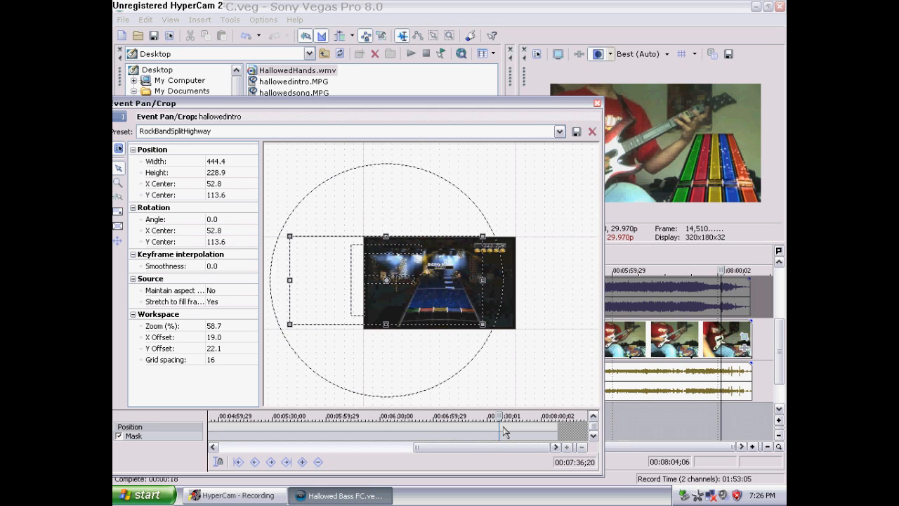
{"action": "left_click_drag", "start_coordinate": [499, 416], "coordinate": [500, 415]}
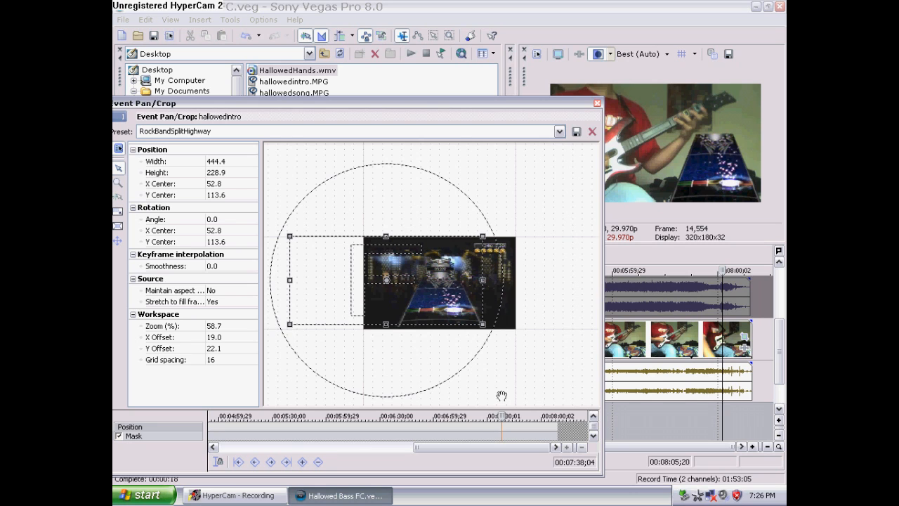
Copy the starting position keyframe to the end of the clip and save the project
{"action": "left_click", "coordinate": [377, 447]}
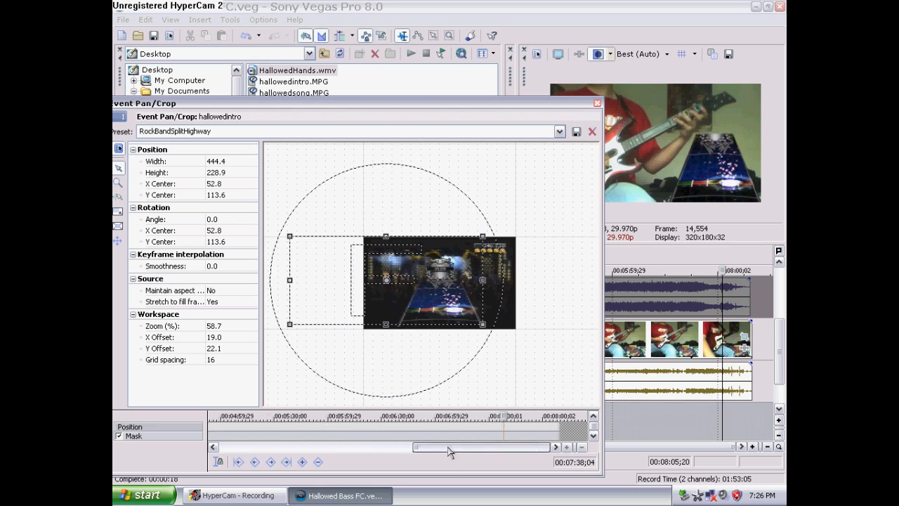
{"action": "left_click_drag", "start_coordinate": [377, 450], "coordinate": [552, 449]}
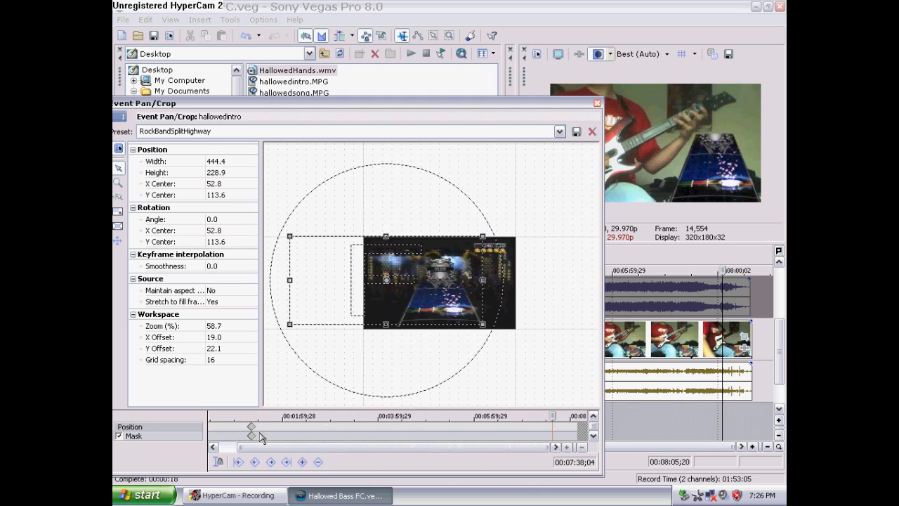
{"action": "right_click", "coordinate": [253, 428]}
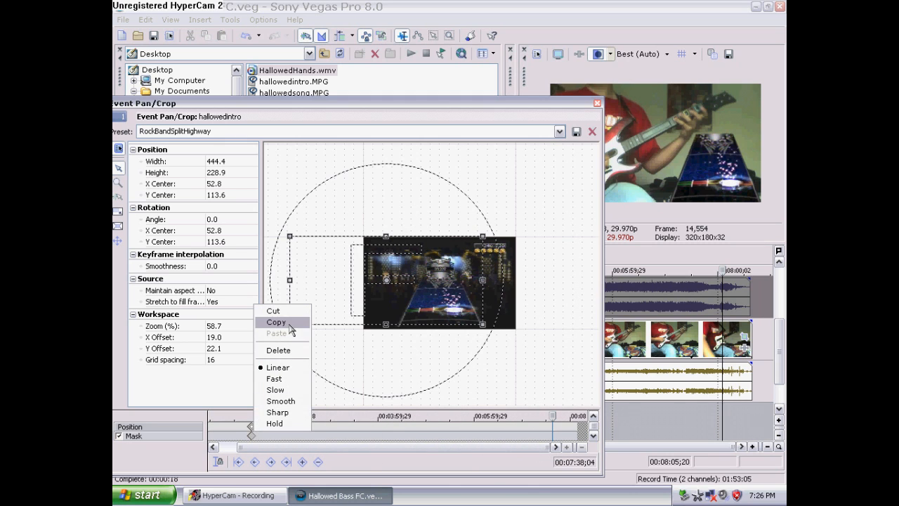
{"action": "left_click", "coordinate": [276, 322]}
{"action": "right_click", "coordinate": [555, 432]}
{"action": "left_click", "coordinate": [570, 333]}
{"action": "left_click", "coordinate": [153, 35]}
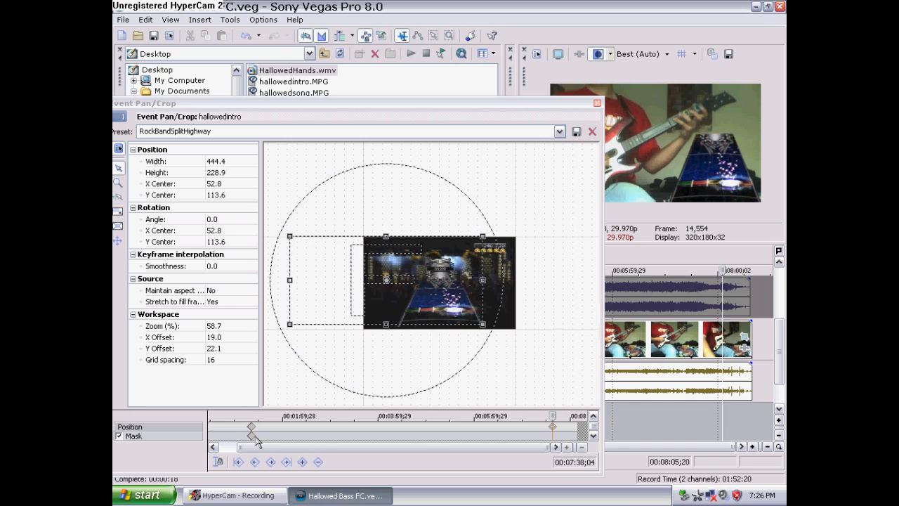
Try to copy the starting mask keyframe
{"action": "right_click", "coordinate": [252, 435]}
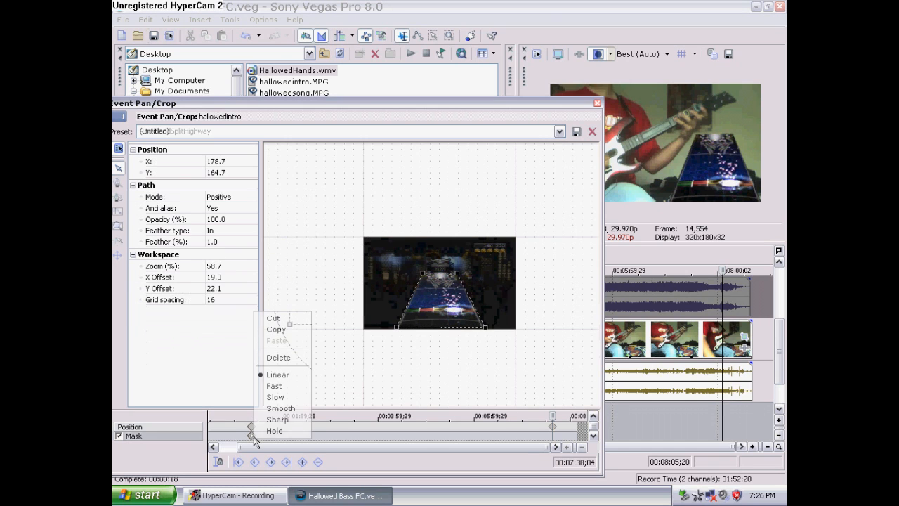
{"action": "left_click", "coordinate": [281, 331]}
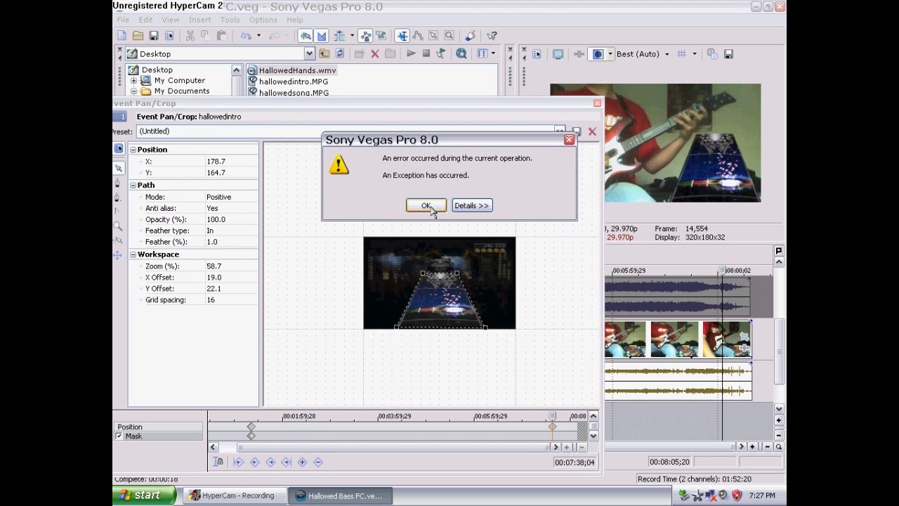
{"action": "left_click", "coordinate": [426, 206]}
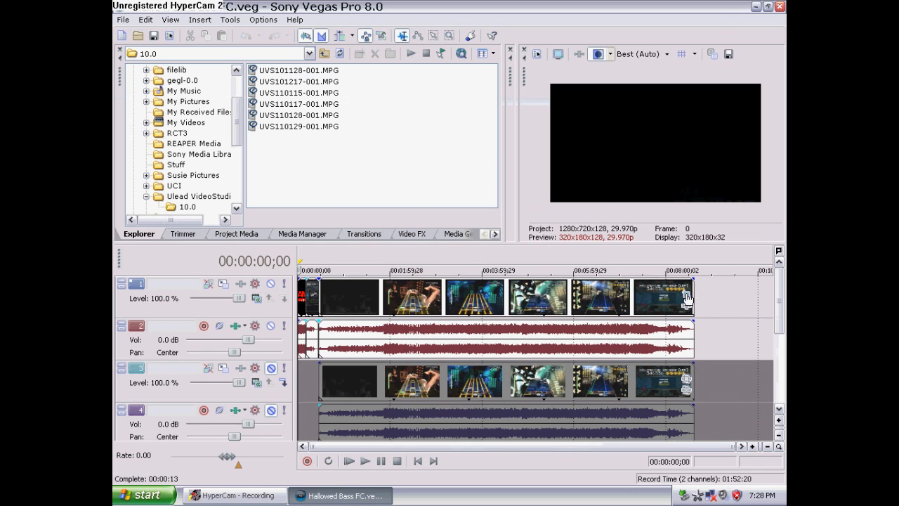
Reopen the intro event's Pan/Crop, copy the starting mask keyframe to the clip's end, and save the project
{"action": "left_click", "coordinate": [687, 299]}
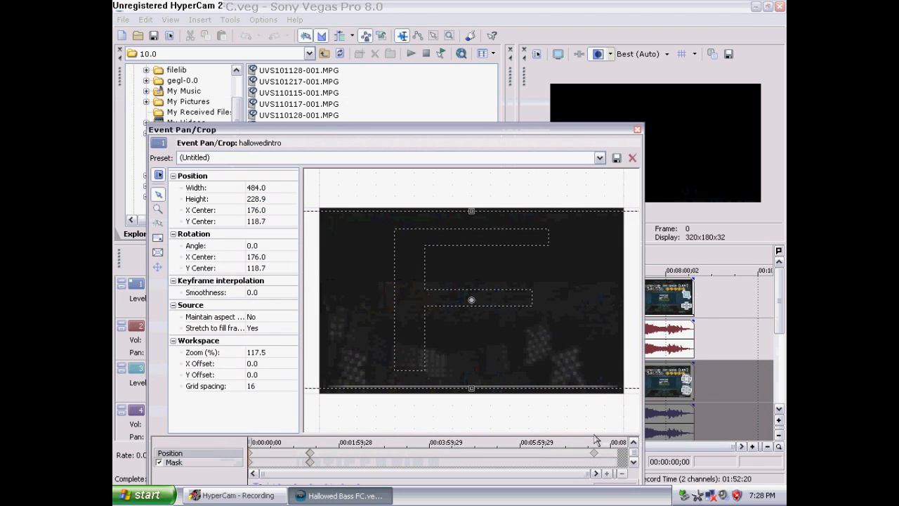
{"action": "left_click", "coordinate": [595, 455]}
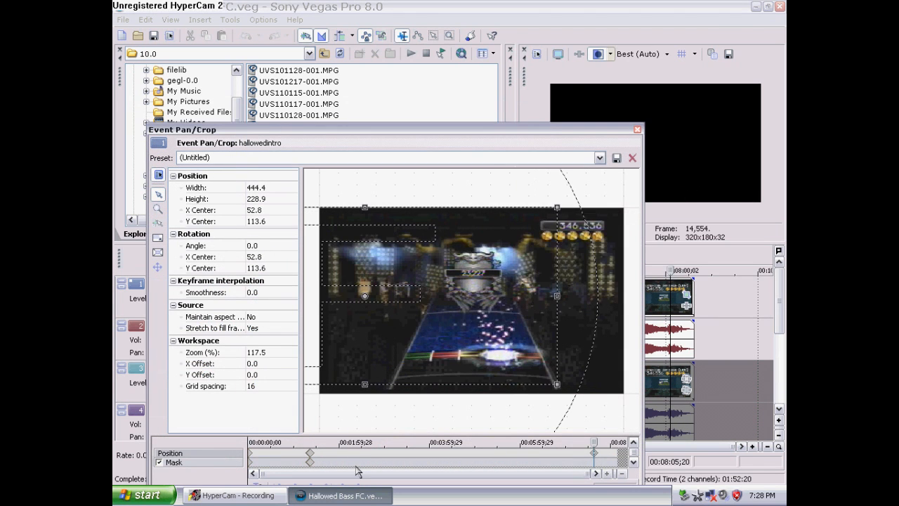
{"action": "right_click", "coordinate": [309, 461]}
{"action": "left_click", "coordinate": [342, 361]}
{"action": "right_click", "coordinate": [596, 461]}
{"action": "left_click", "coordinate": [609, 367]}
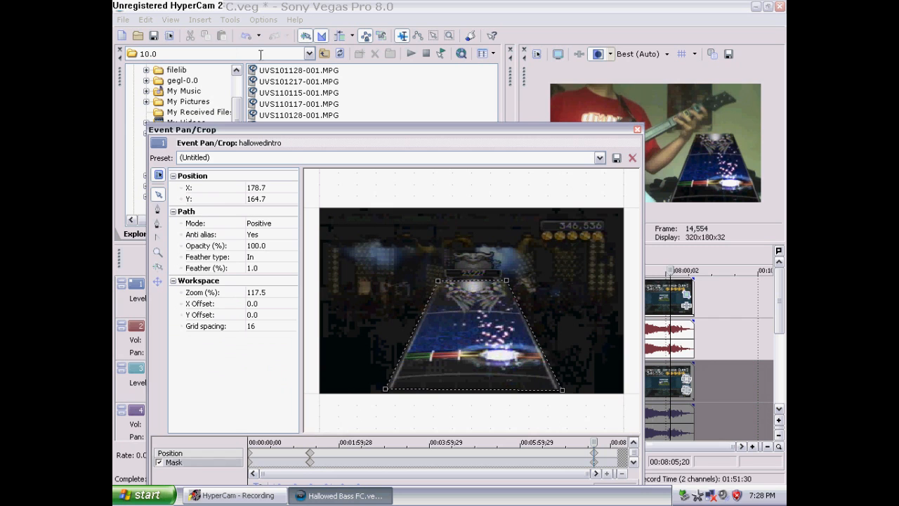
{"action": "left_click", "coordinate": [158, 36]}
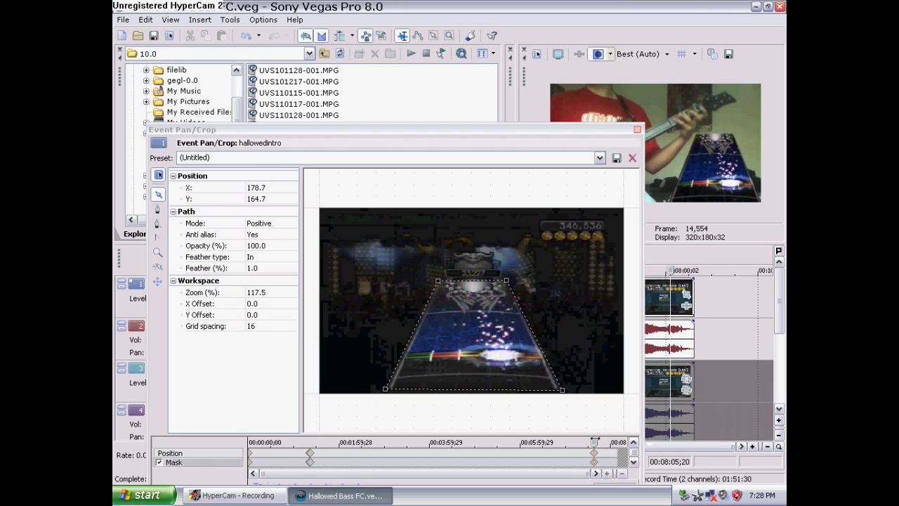
Reset the mask at 00:07:38;09 near the end of the clip
{"action": "left_click_drag", "start_coordinate": [263, 474], "coordinate": [554, 484]}
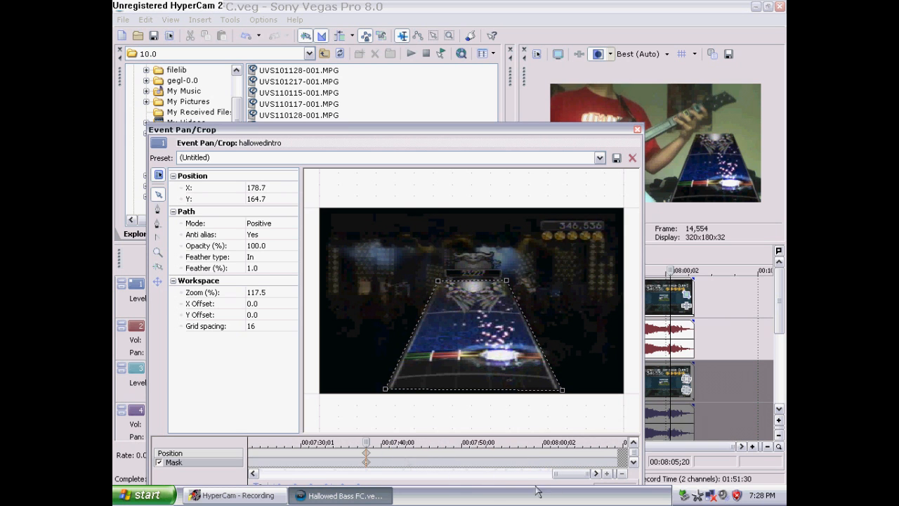
{"action": "left_click_drag", "start_coordinate": [492, 133], "coordinate": [515, 112]}
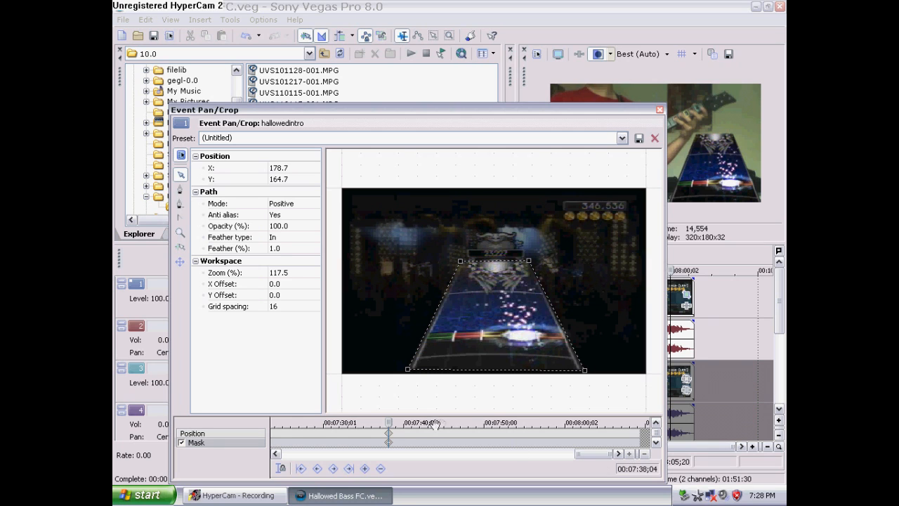
{"action": "key", "text": "Right"}
{"action": "key", "text": "Right"}
{"action": "key", "text": "Right"}
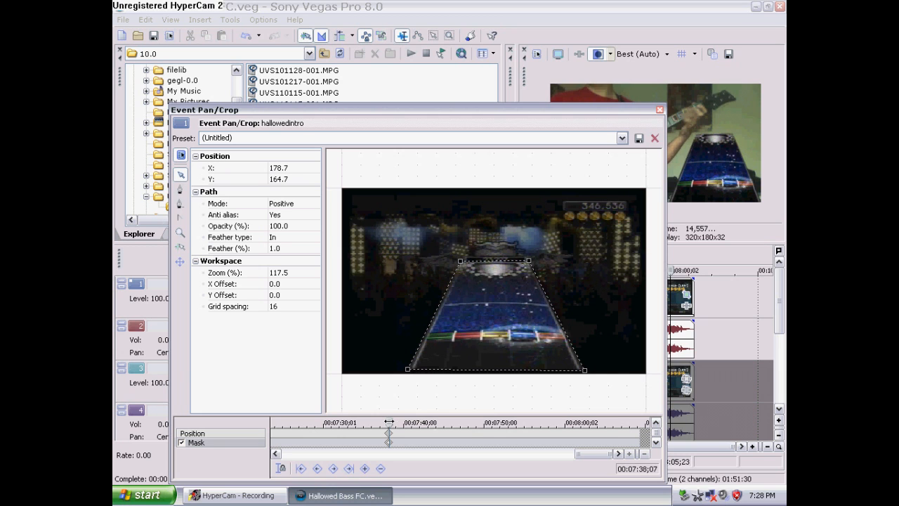
{"action": "left_click_drag", "start_coordinate": [389, 423], "coordinate": [390, 422]}
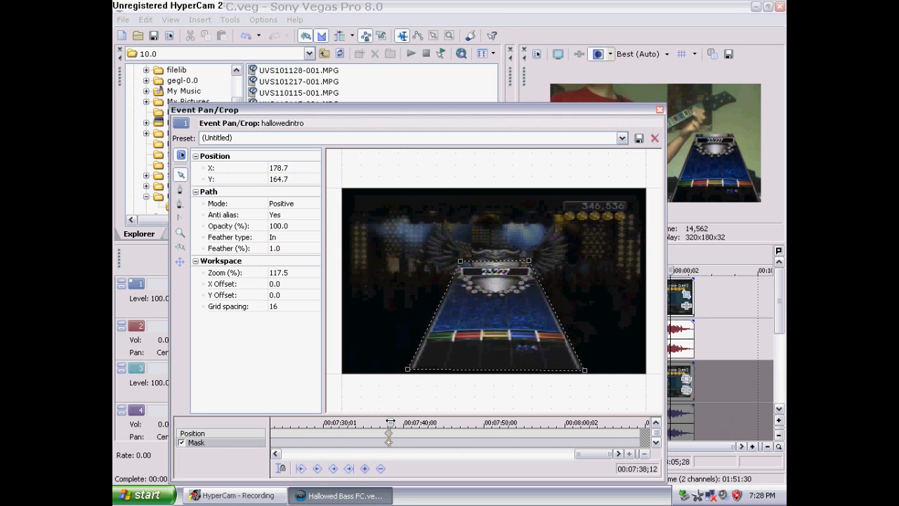
{"action": "left_click_drag", "start_coordinate": [390, 422], "coordinate": [390, 422]}
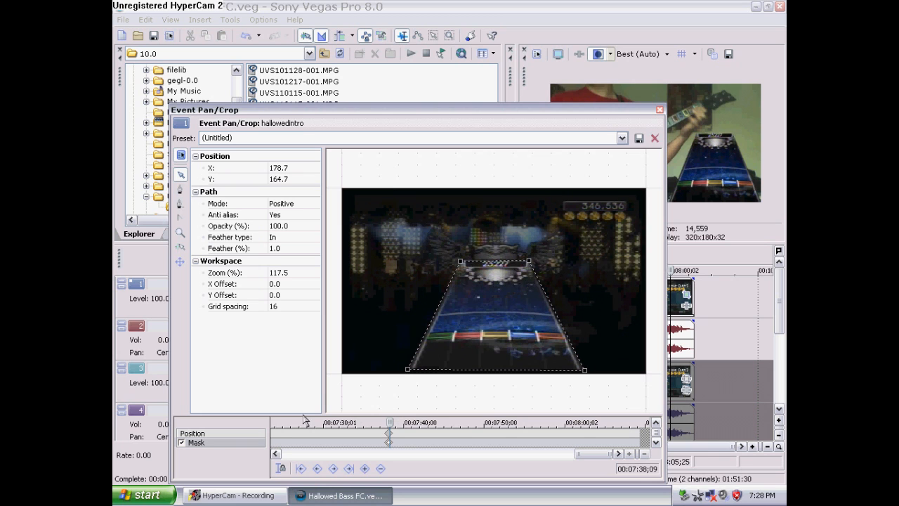
{"action": "right_click", "coordinate": [443, 388]}
{"action": "left_click", "coordinate": [467, 401]}
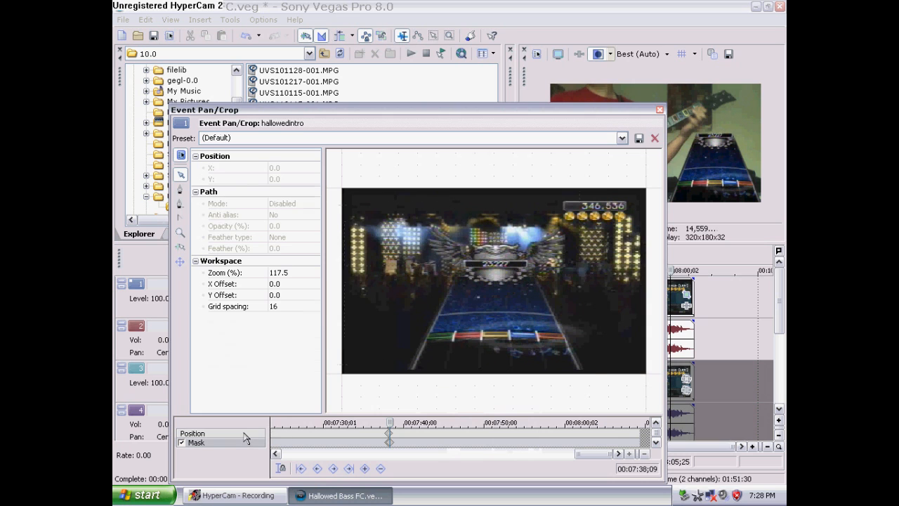
Apply the ROCK BAND SETTINGSMAIN position preset at that frame, close Pan/Crop and save the project
{"action": "left_click", "coordinate": [246, 434]}
{"action": "left_click", "coordinate": [623, 138]}
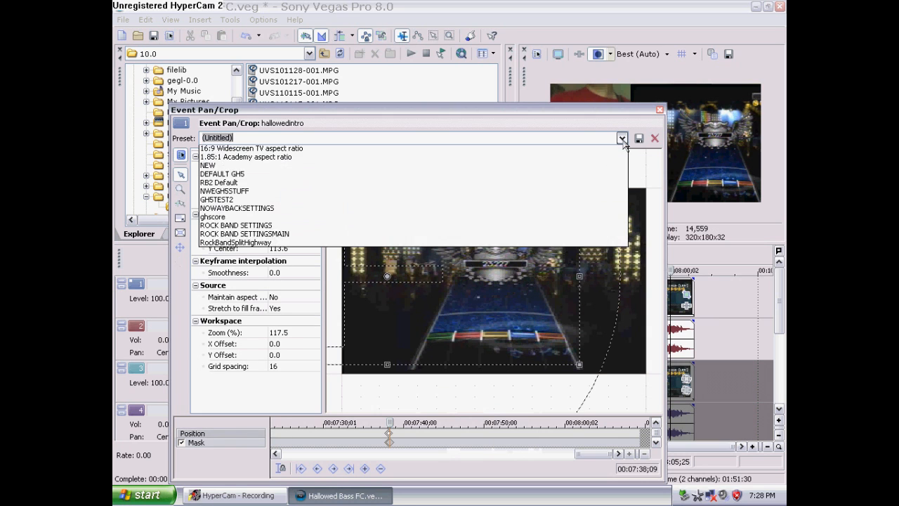
{"action": "left_click", "coordinate": [552, 258]}
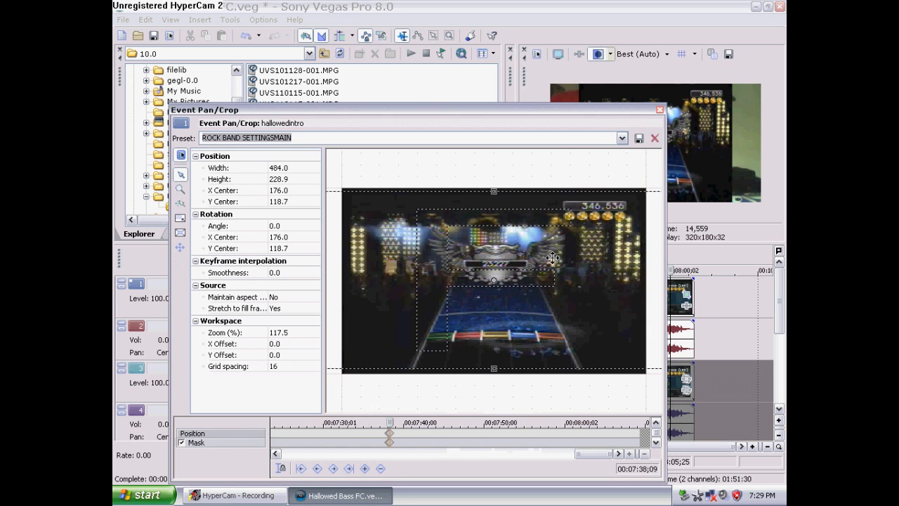
{"action": "left_click", "coordinate": [660, 111]}
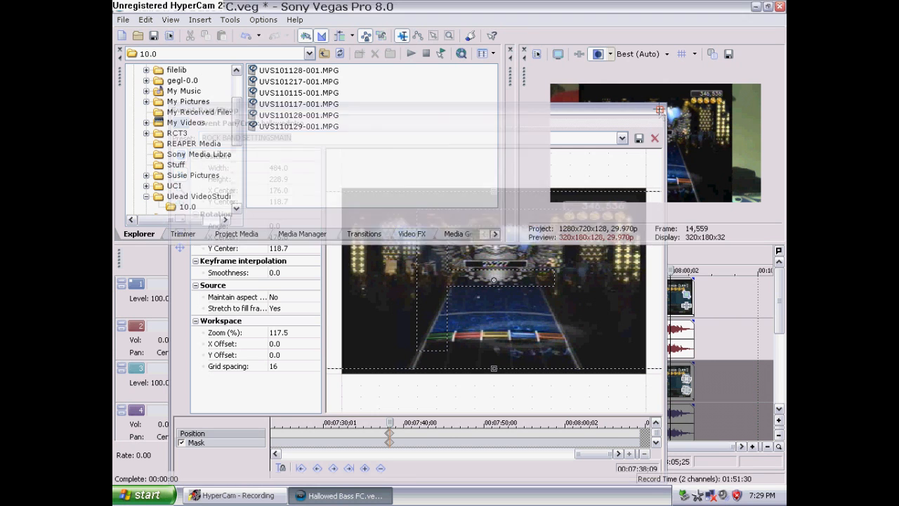
{"action": "left_click", "coordinate": [152, 37]}
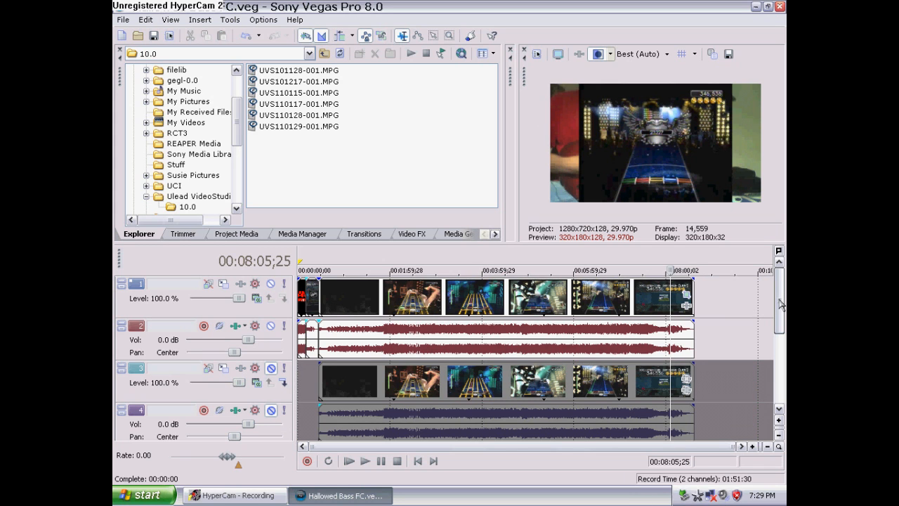
Insert an empty event at the end of the hand-cam video track and trim its edge to the clip's end
{"action": "left_click_drag", "start_coordinate": [781, 303], "coordinate": [779, 357]}
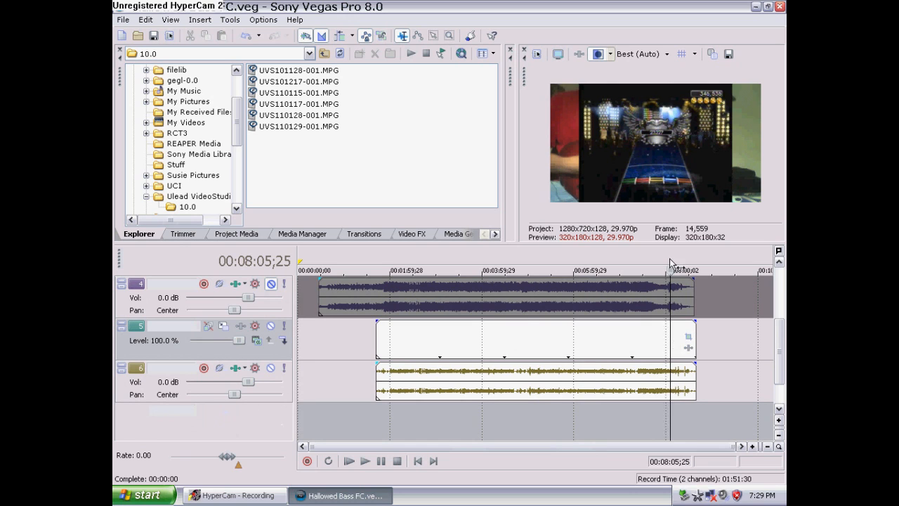
{"action": "right_click", "coordinate": [706, 336]}
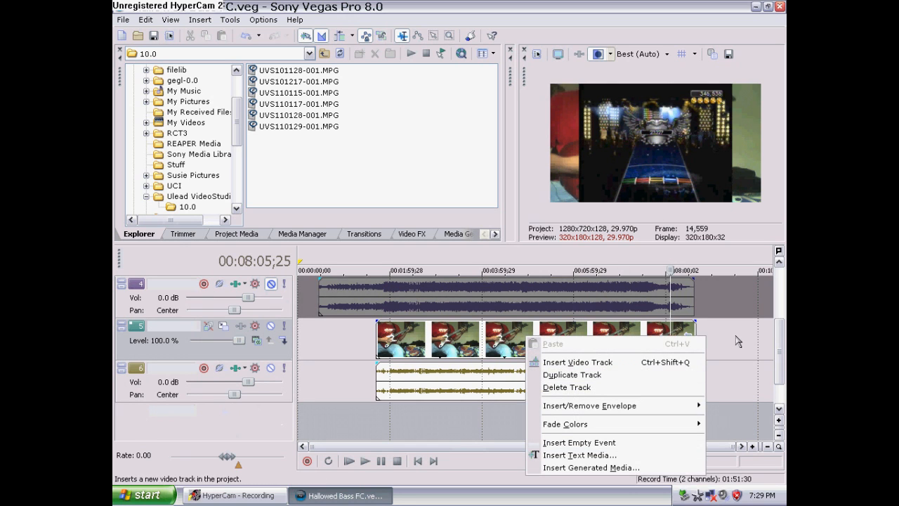
{"action": "left_click", "coordinate": [654, 447]}
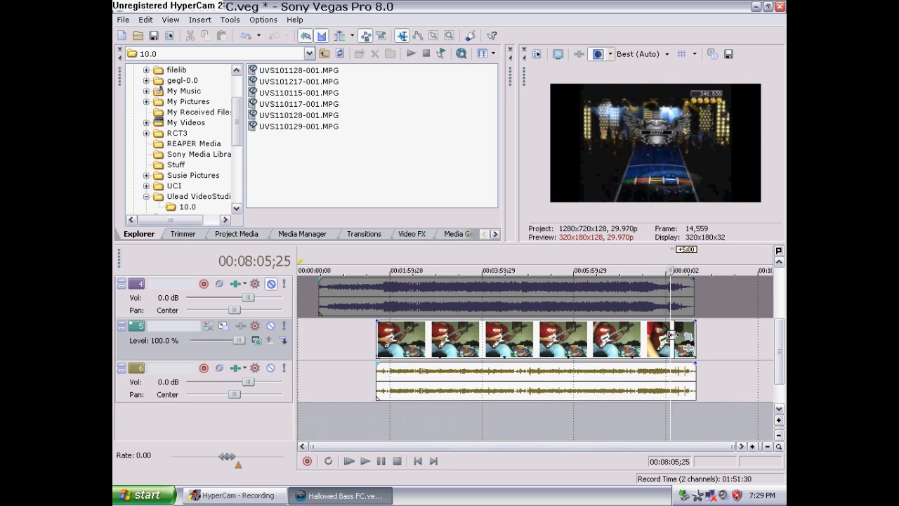
{"action": "left_click_drag", "start_coordinate": [682, 335], "coordinate": [689, 336]}
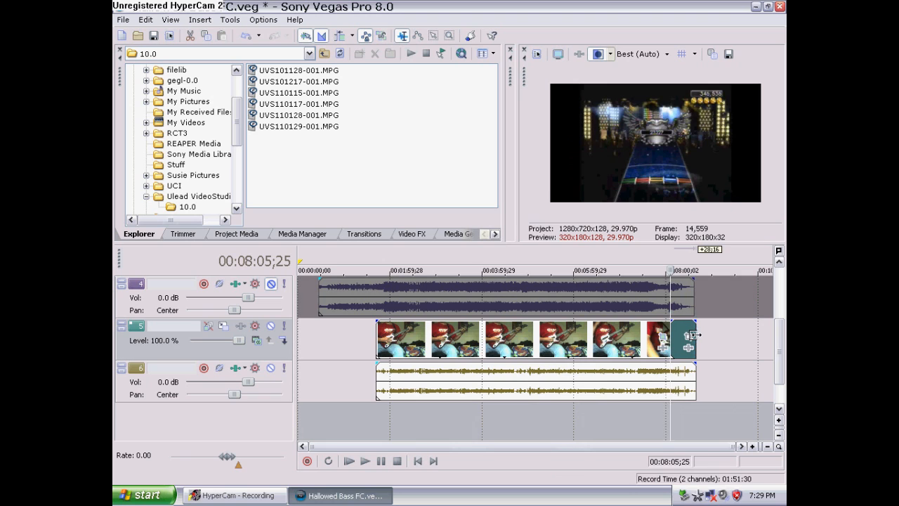
{"action": "left_click_drag", "start_coordinate": [669, 321], "coordinate": [670, 329]}
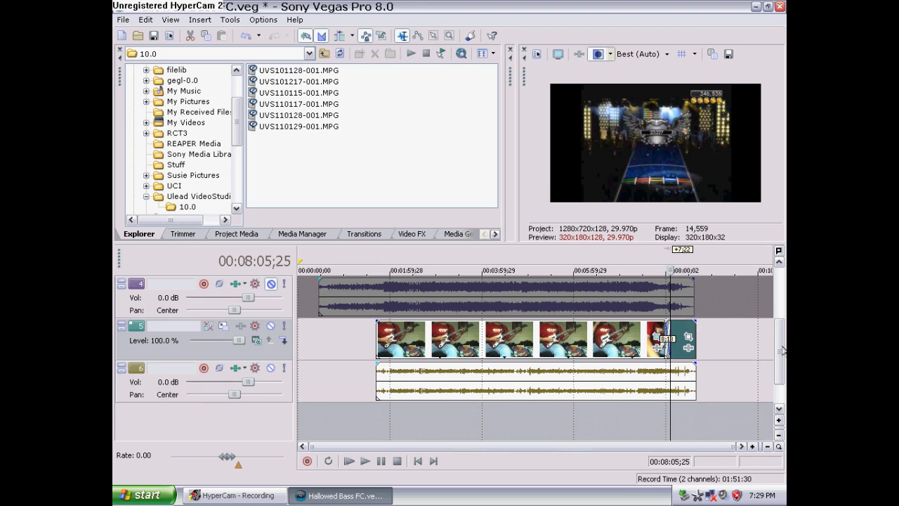
{"action": "scroll", "coordinate": [783, 350], "scroll_direction": "up", "scroll_amount": 1}
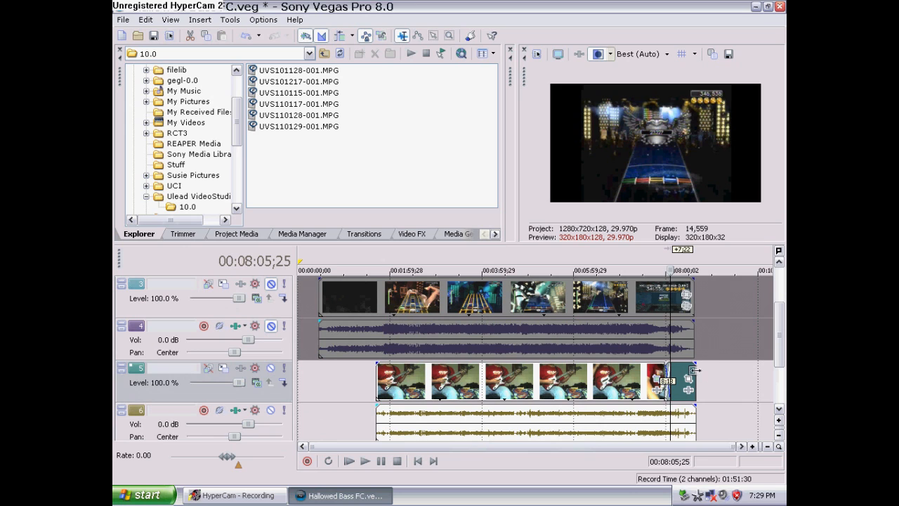
{"action": "left_click_drag", "start_coordinate": [694, 370], "coordinate": [689, 373]}
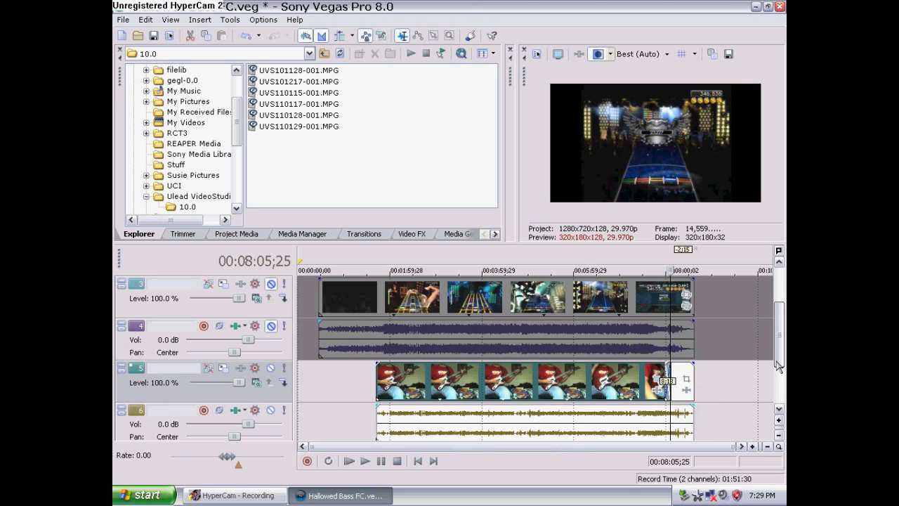
Move the hand-cam video and audio about 7 seconds later to sync with the gameplay near 00:01:49
{"action": "left_click", "coordinate": [376, 381]}
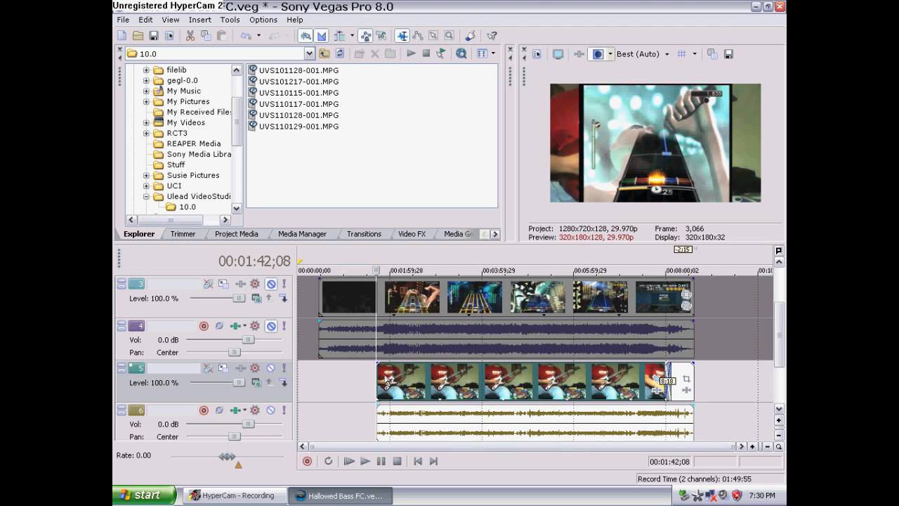
{"action": "scroll", "coordinate": [456, 392], "scroll_direction": "up", "scroll_amount": 4}
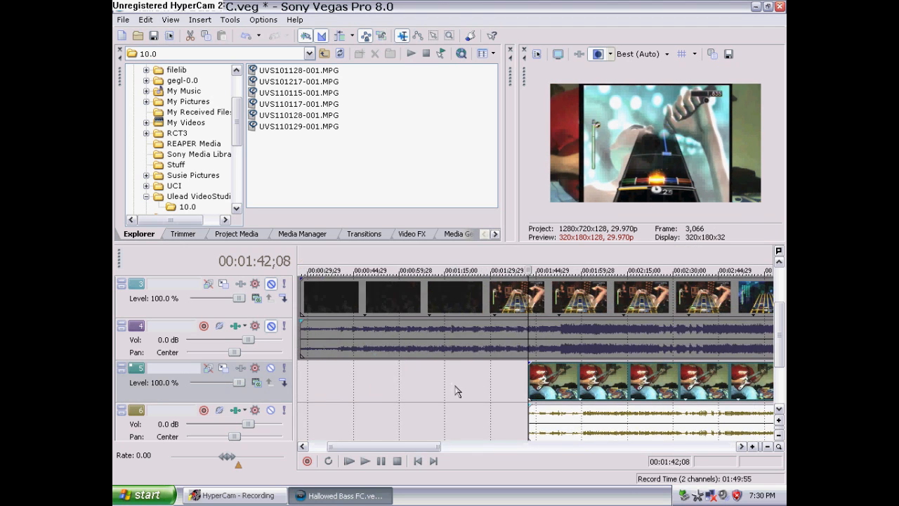
{"action": "scroll", "coordinate": [455, 391], "scroll_direction": "up", "scroll_amount": 2}
{"action": "left_click", "coordinate": [548, 385]}
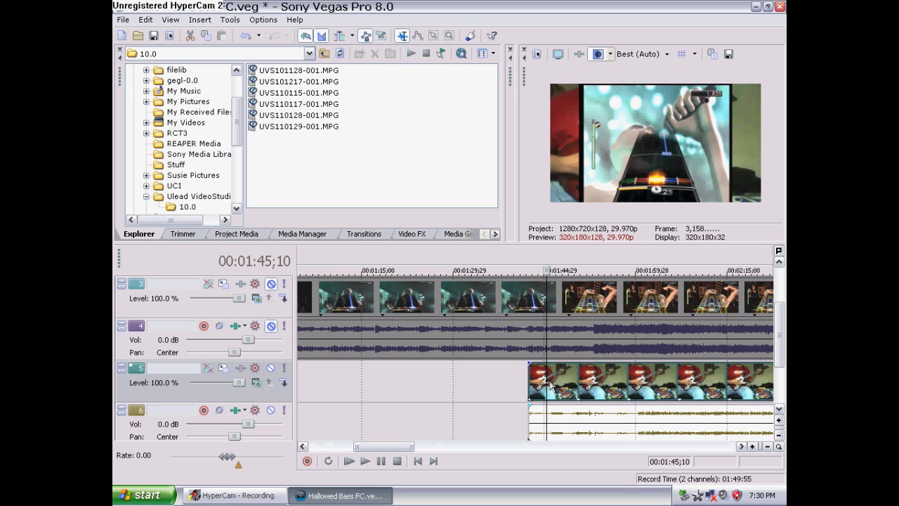
{"action": "left_click", "coordinate": [554, 385]}
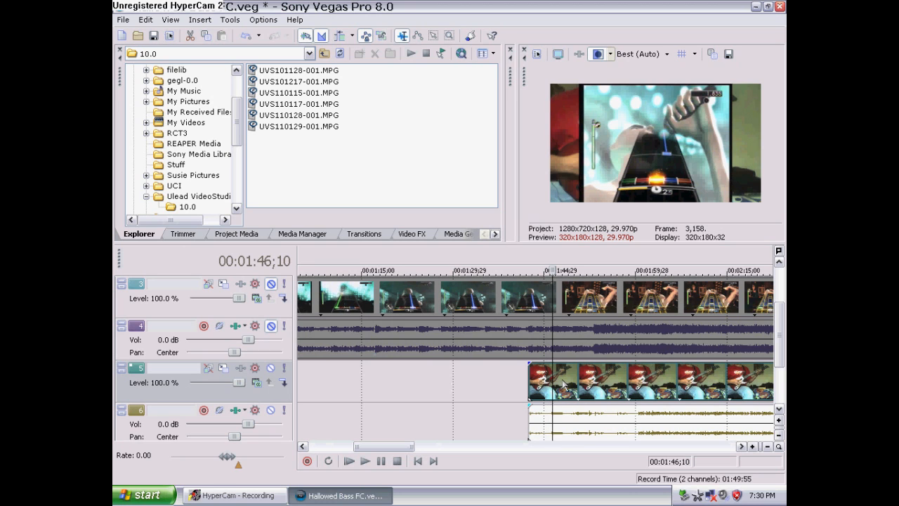
{"action": "left_click", "coordinate": [568, 380]}
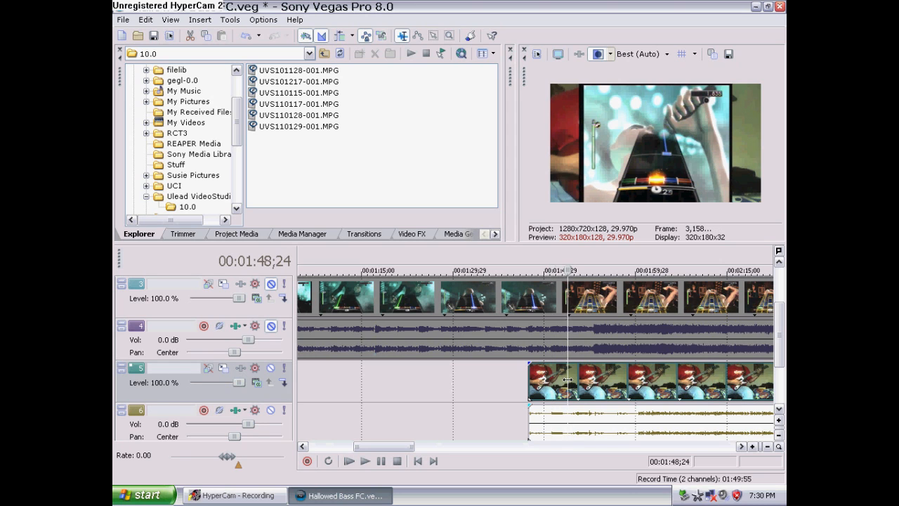
{"action": "left_click", "coordinate": [576, 382]}
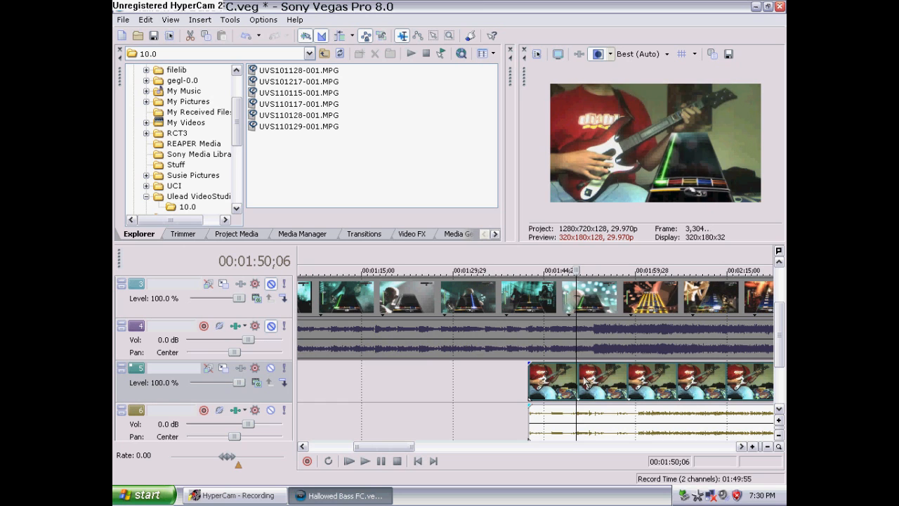
{"action": "left_click", "coordinate": [573, 382]}
{"action": "left_click_drag", "start_coordinate": [528, 379], "coordinate": [569, 382]}
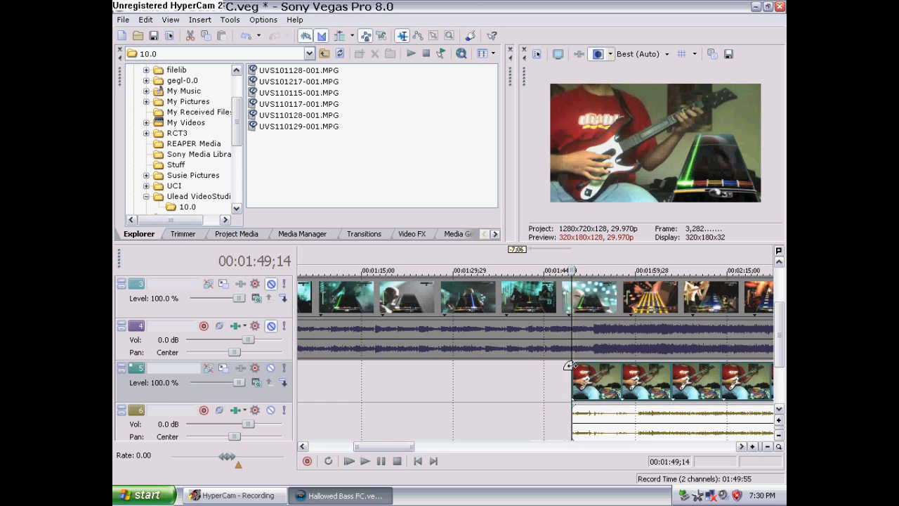
Nudge the hand-cam video and audio slightly earlier to fine-tune their sync with the gameplay near 00:01:49
{"action": "left_click_drag", "start_coordinate": [572, 373], "coordinate": [563, 373]}
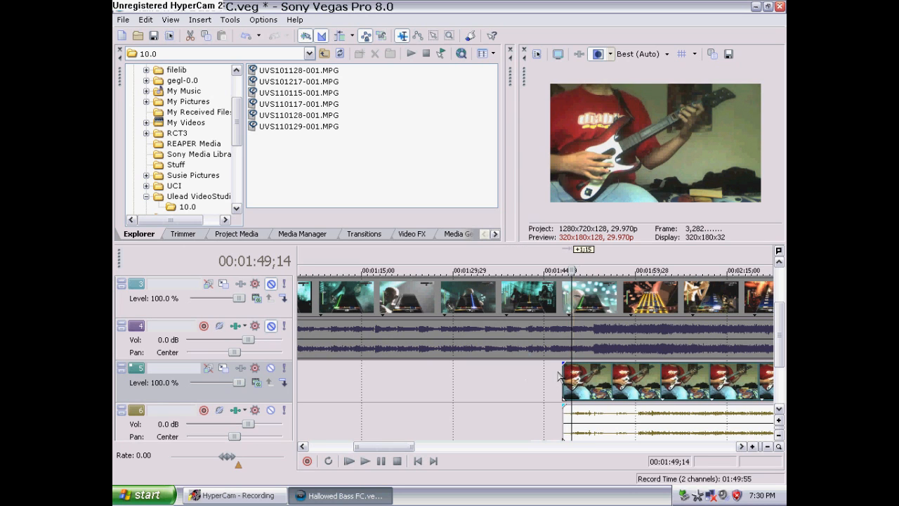
{"action": "left_click", "coordinate": [559, 371]}
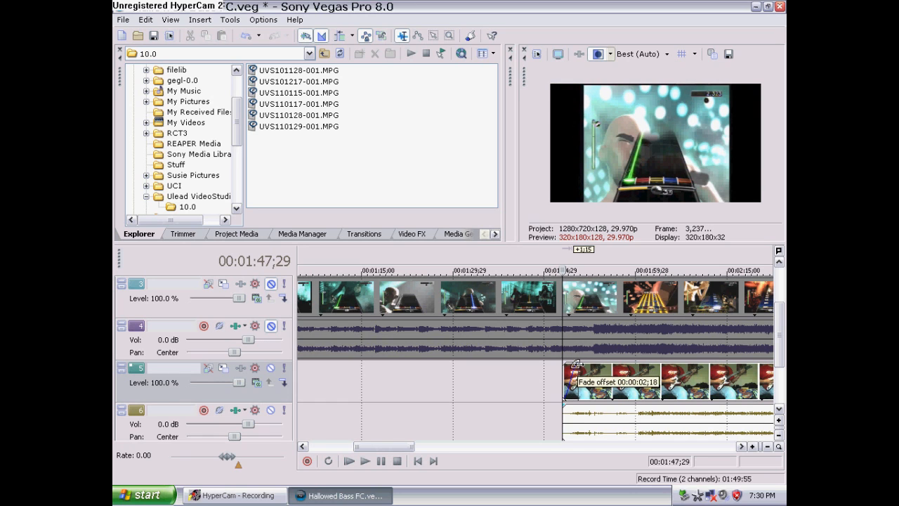
{"action": "left_click", "coordinate": [570, 370]}
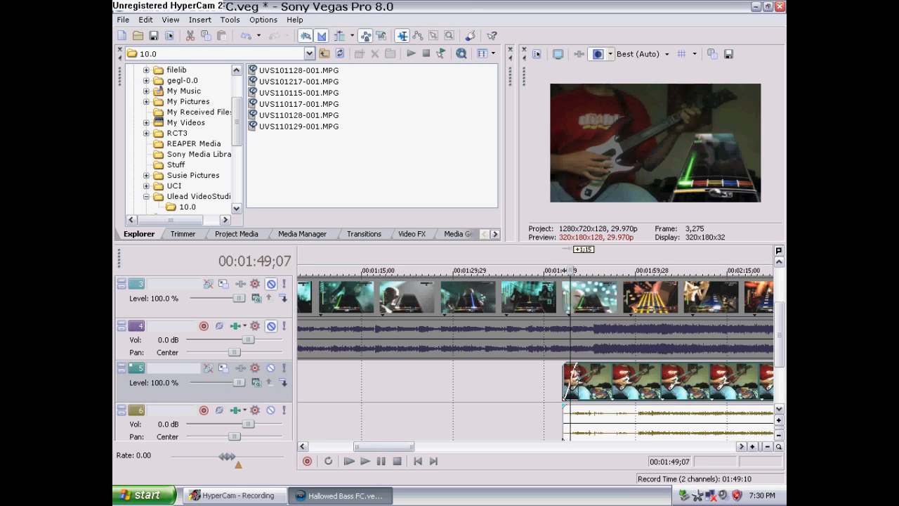
{"action": "left_click", "coordinate": [586, 379]}
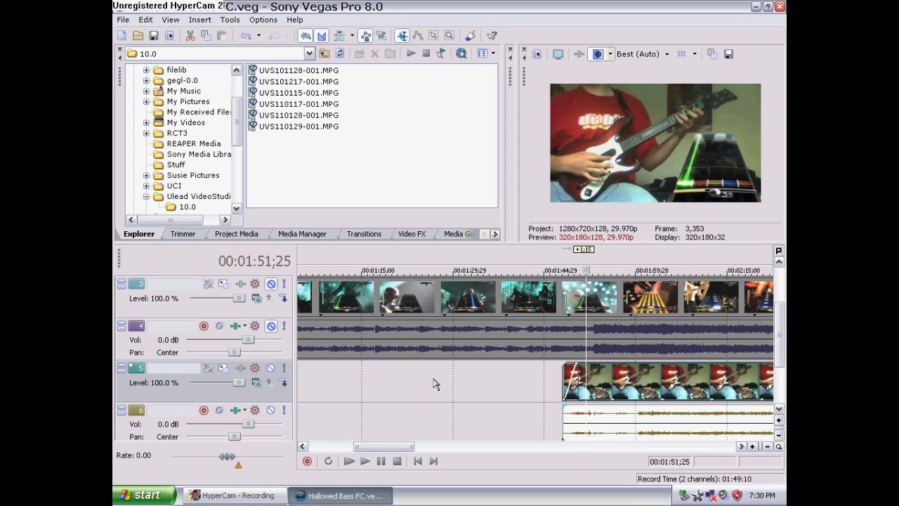
Open Pan/Crop for the hallowedintro event on track 3, apply the ROCK BAND SETTINGSMAIN preset and turn off Maintain aspect ratio
{"action": "left_click_drag", "start_coordinate": [402, 446], "coordinate": [422, 447]}
{"action": "scroll", "coordinate": [454, 379], "scroll_direction": "down", "scroll_amount": 4}
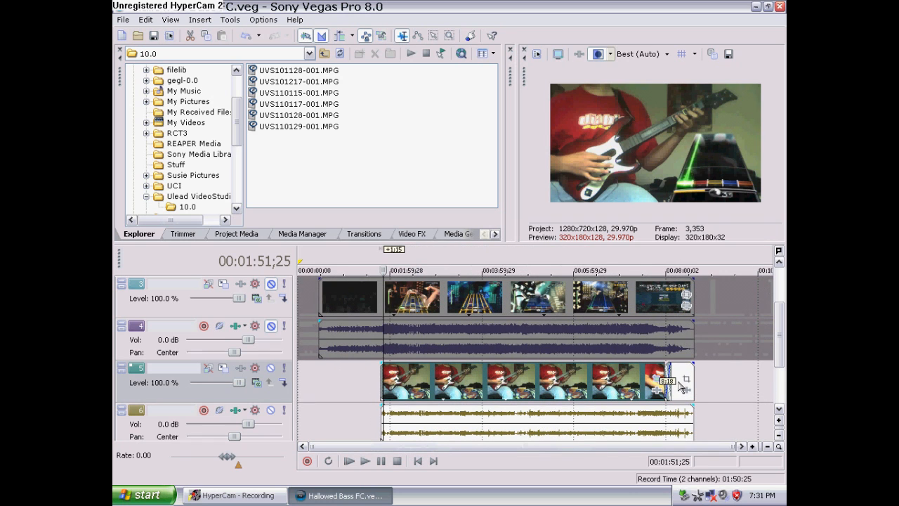
{"action": "mouse_move", "coordinate": [780, 352]}
{"action": "left_mouse_down"}
{"action": "mouse_move", "coordinate": [781, 325]}
{"action": "mouse_move", "coordinate": [778, 335]}
{"action": "left_mouse_up"}
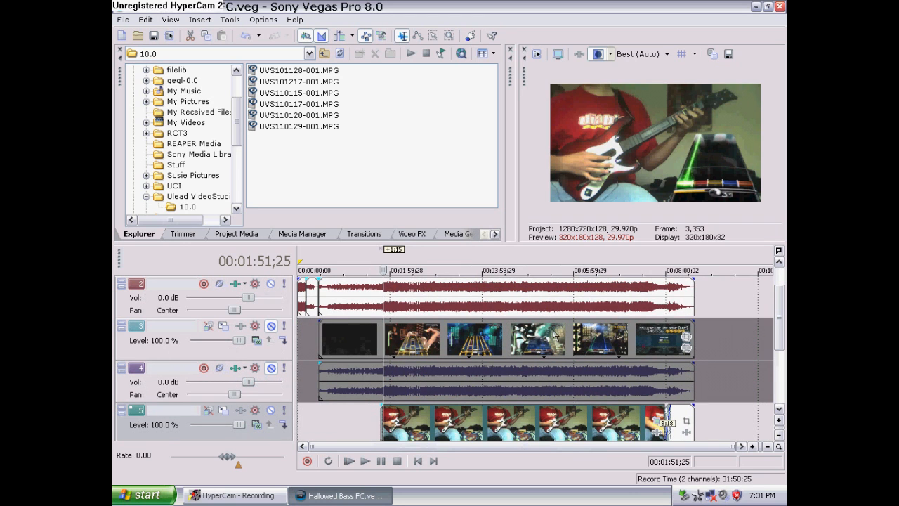
{"action": "left_click", "coordinate": [271, 326]}
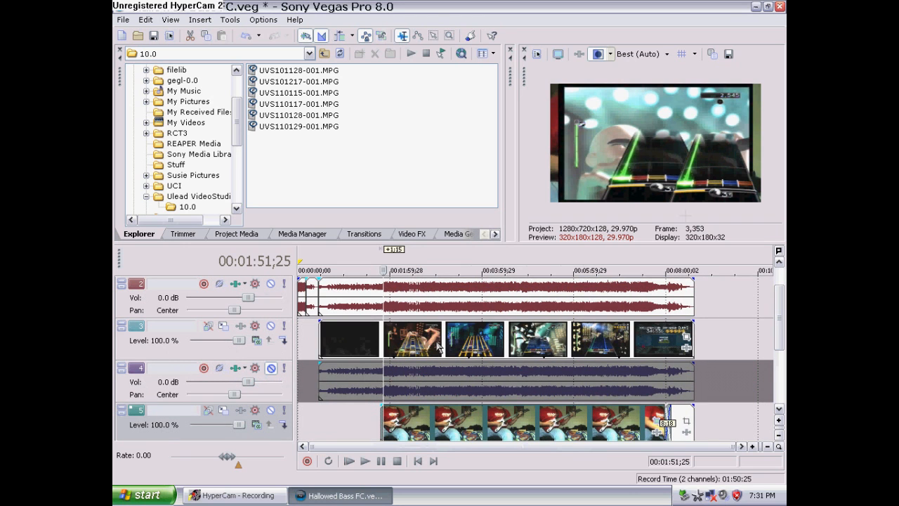
{"action": "left_click", "coordinate": [687, 340]}
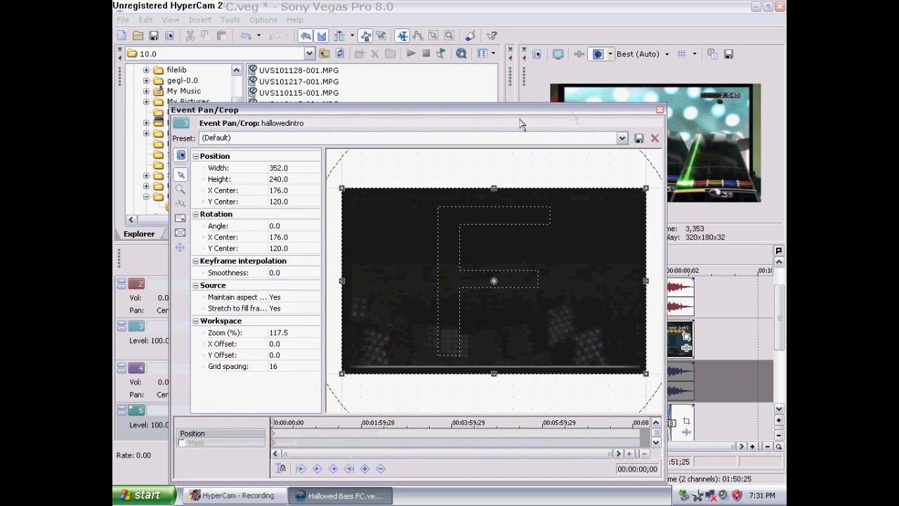
{"action": "left_click", "coordinate": [622, 139]}
{"action": "left_click", "coordinate": [484, 261]}
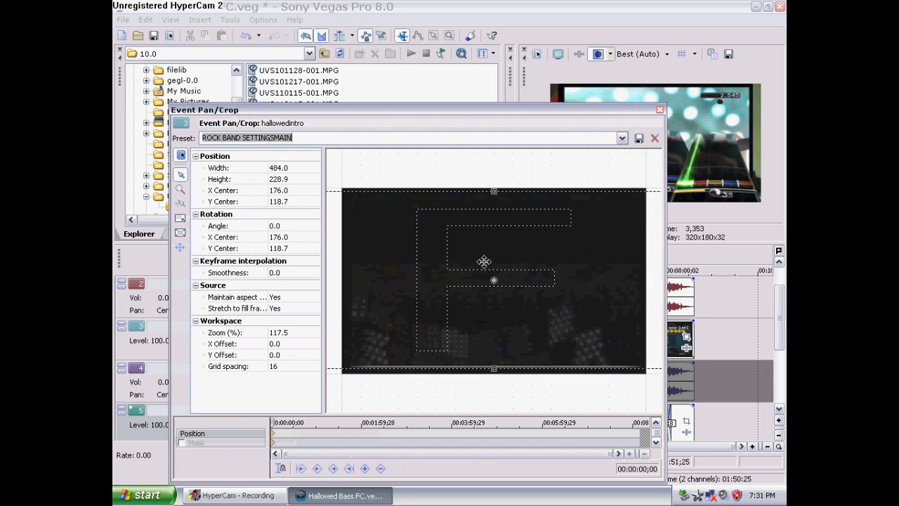
{"action": "left_click", "coordinate": [295, 297]}
{"action": "left_click", "coordinate": [295, 315]}
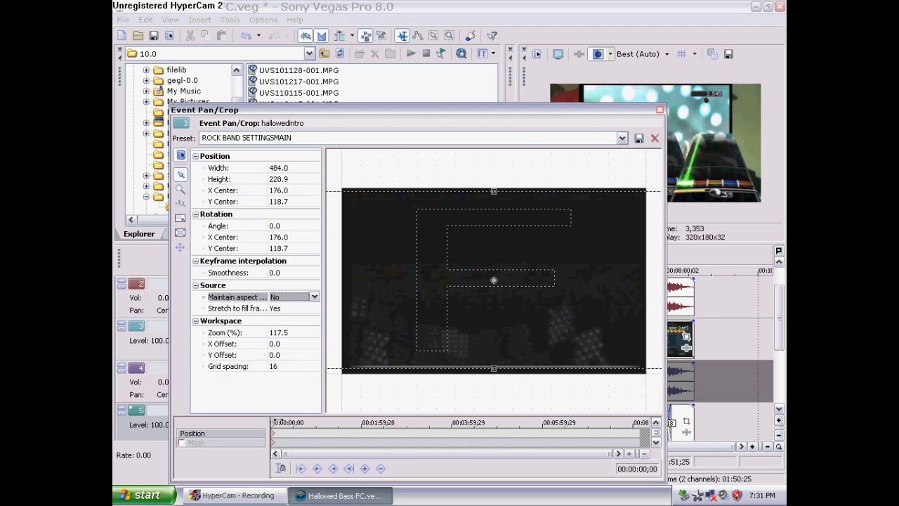
Move the Pan/Crop cursor to about 00:01:20;27 and reapply the ROCK BAND SETTINGSMAIN position preset there
{"action": "left_click", "coordinate": [279, 421]}
{"action": "left_click_drag", "start_coordinate": [279, 419], "coordinate": [331, 414]}
{"action": "left_click_drag", "start_coordinate": [613, 454], "coordinate": [406, 455]}
{"action": "left_click_drag", "start_coordinate": [284, 453], "coordinate": [335, 454]}
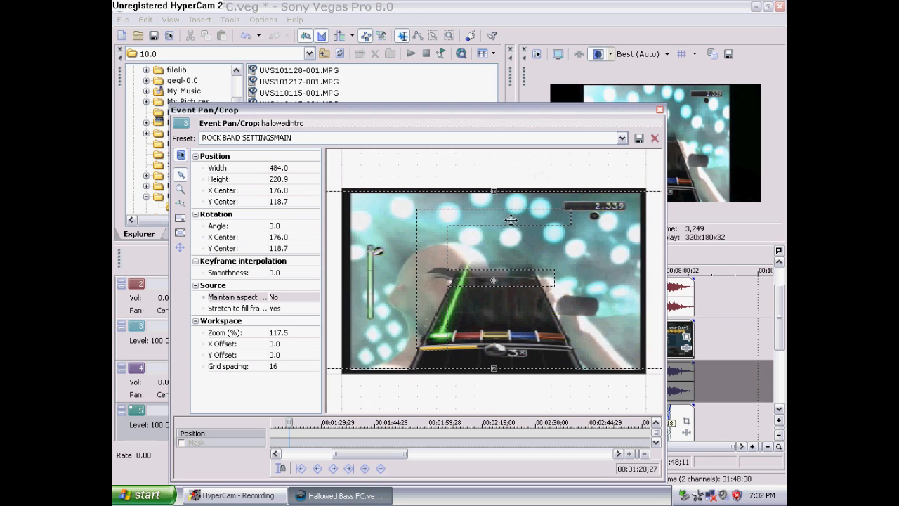
{"action": "left_click", "coordinate": [622, 138]}
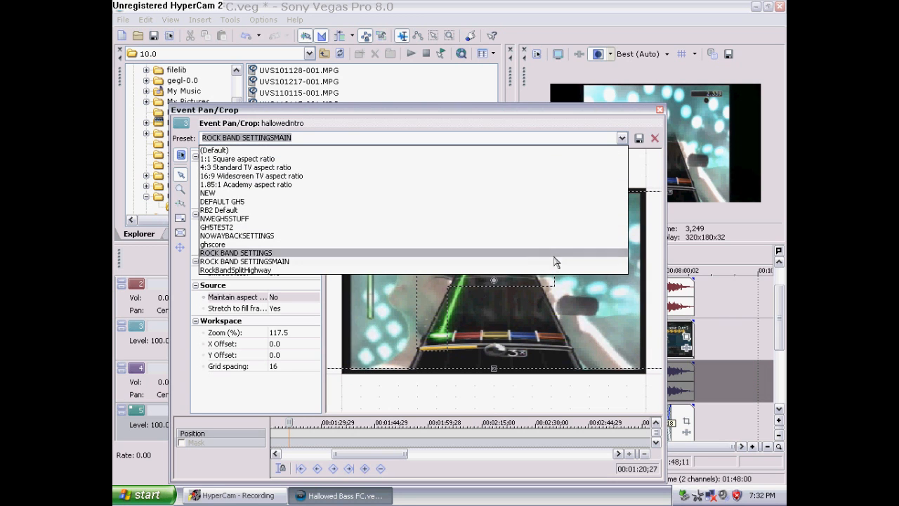
{"action": "left_click", "coordinate": [553, 266]}
Enable masking for the hallowedintro event at about 00:01:21;08
{"action": "left_click", "coordinate": [183, 442]}
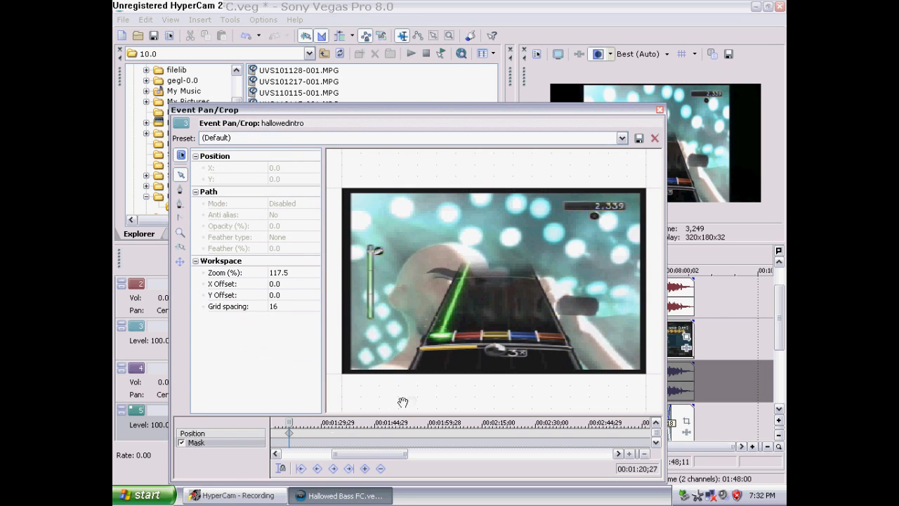
{"action": "right_click", "coordinate": [414, 403]}
{"action": "left_click", "coordinate": [433, 413]}
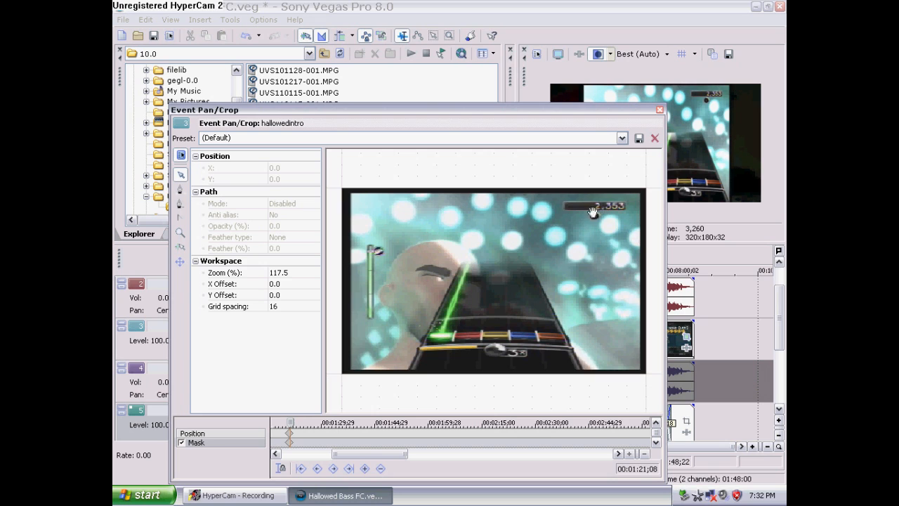
Draw a rectangular mask path around the score counter near the upper right of the gameplay frame
{"action": "left_click", "coordinate": [180, 191]}
{"action": "left_click", "coordinate": [180, 232]}
{"action": "left_click", "coordinate": [583, 213]}
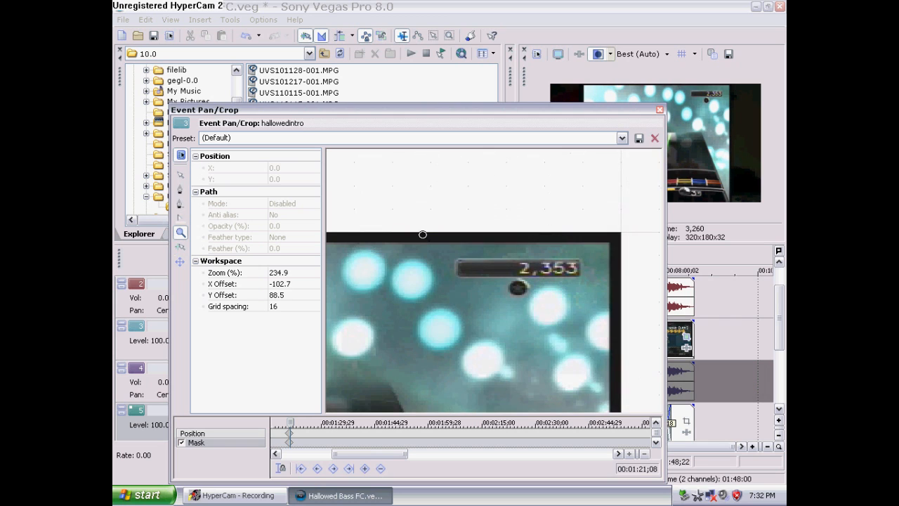
{"action": "left_click", "coordinate": [180, 190]}
{"action": "left_click", "coordinate": [433, 257]}
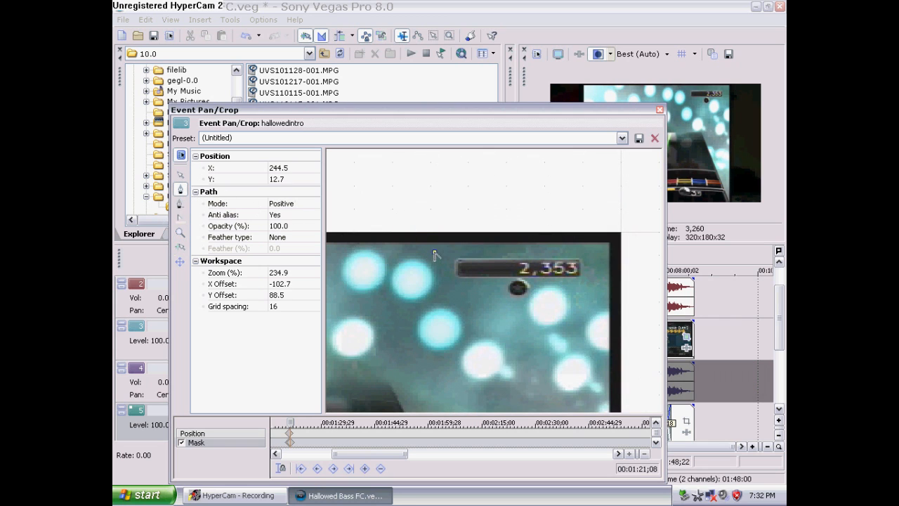
{"action": "left_click", "coordinate": [432, 306]}
{"action": "key", "text": "ctrl+z"}
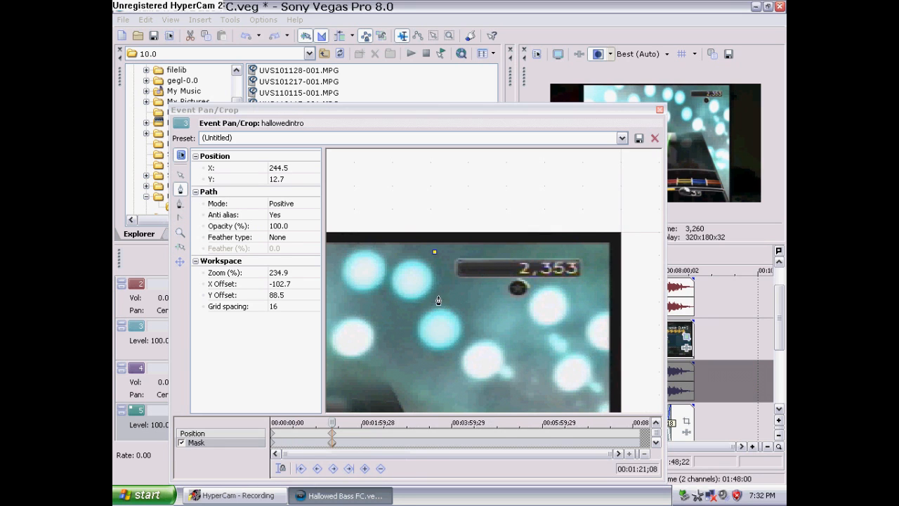
{"action": "left_click", "coordinate": [433, 307]}
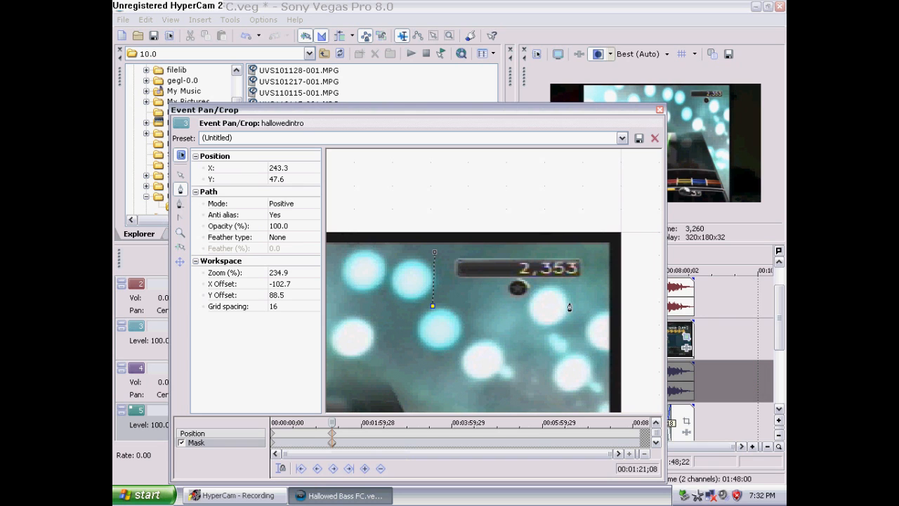
{"action": "left_click", "coordinate": [593, 304]}
{"action": "key", "text": "ctrl+z"}
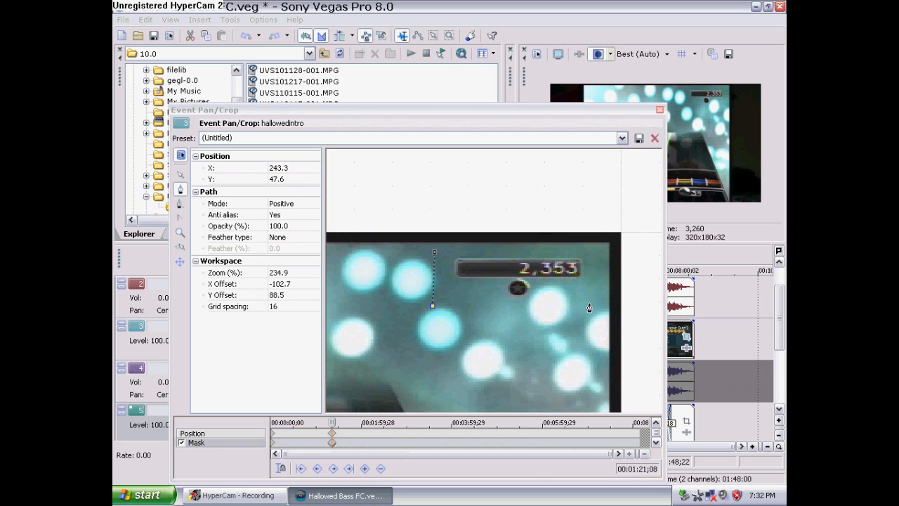
{"action": "left_click", "coordinate": [588, 307]}
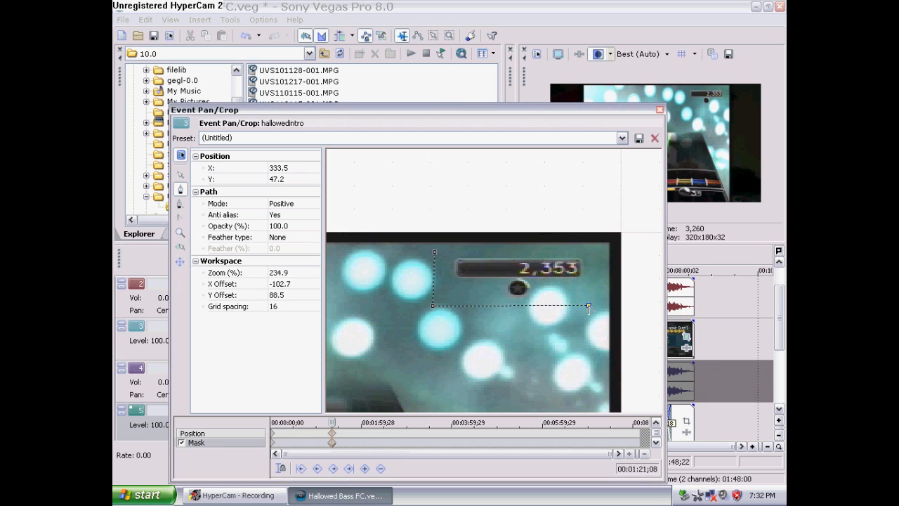
{"action": "left_click", "coordinate": [591, 249]}
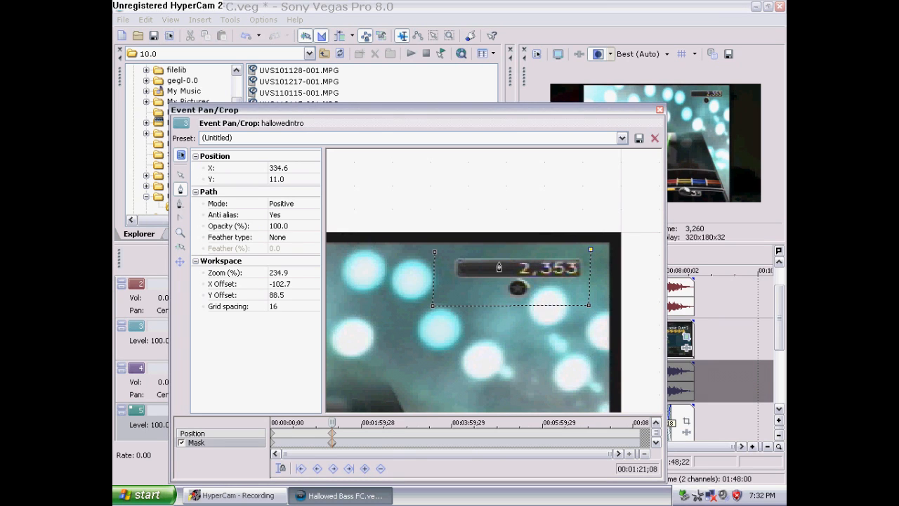
{"action": "left_click", "coordinate": [435, 253]}
{"action": "left_click", "coordinate": [436, 254]}
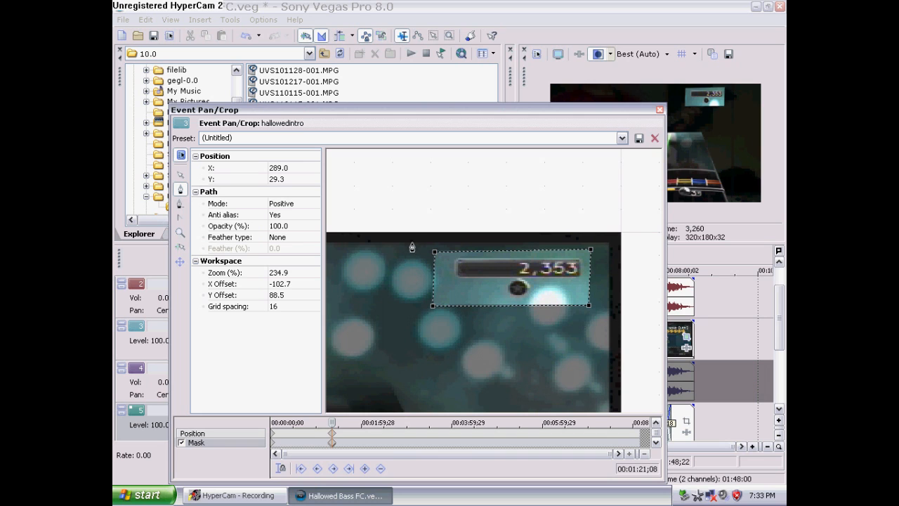
Set the mask's feather type to Out and its feather to 4.0%
{"action": "left_click", "coordinate": [287, 238]}
{"action": "left_click", "coordinate": [286, 264]}
{"action": "left_click", "coordinate": [304, 249]}
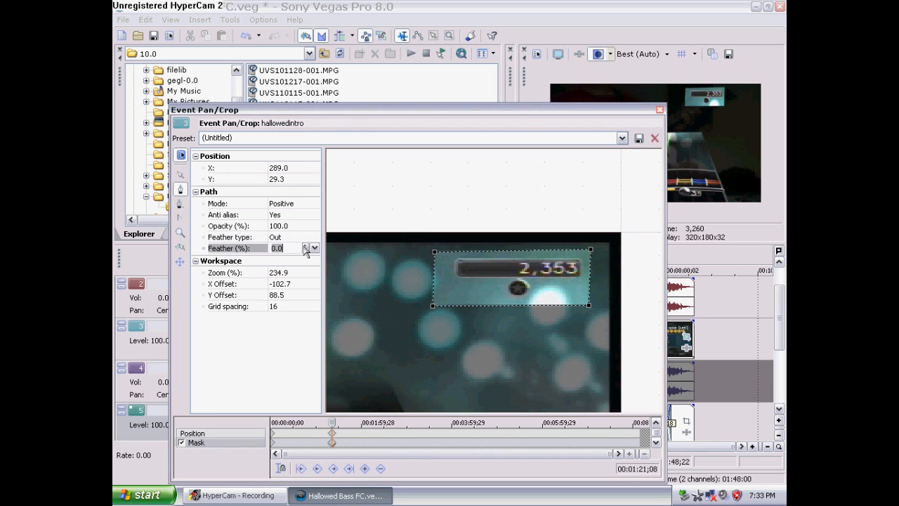
{"action": "left_click", "coordinate": [305, 245]}
{"action": "left_click", "coordinate": [305, 245]}
{"action": "left_click", "coordinate": [305, 245]}
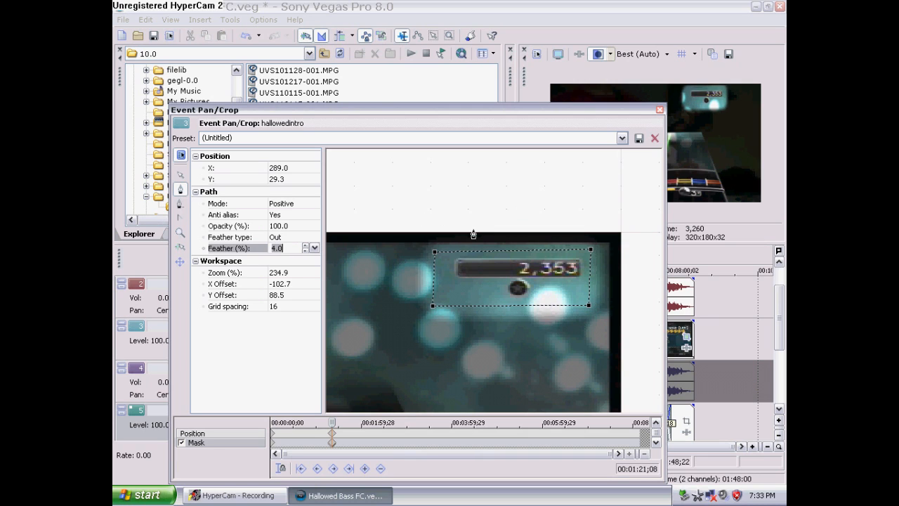
Reposition the event frame so the masked score counter shows in the upper right, centred at about X 99.9, Y 113.6
{"action": "left_click", "coordinate": [180, 232]}
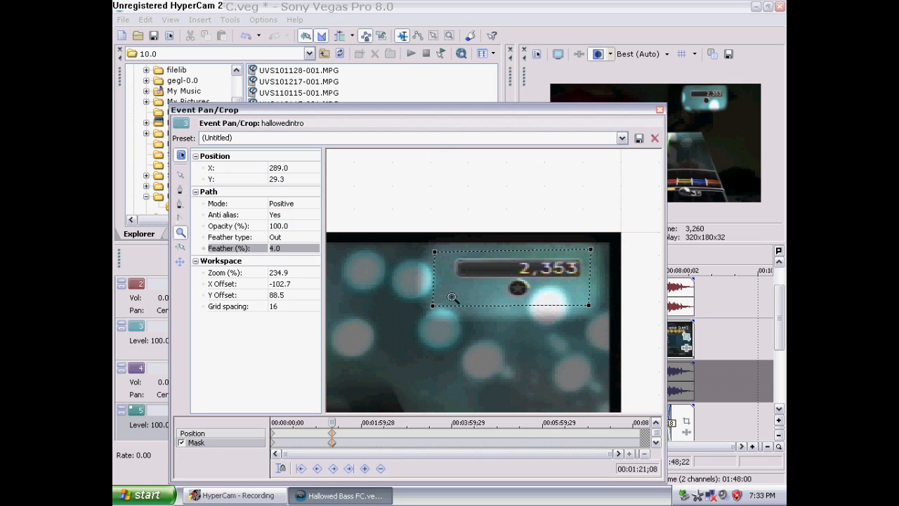
{"action": "right_click", "coordinate": [423, 307]}
{"action": "right_click", "coordinate": [433, 302]}
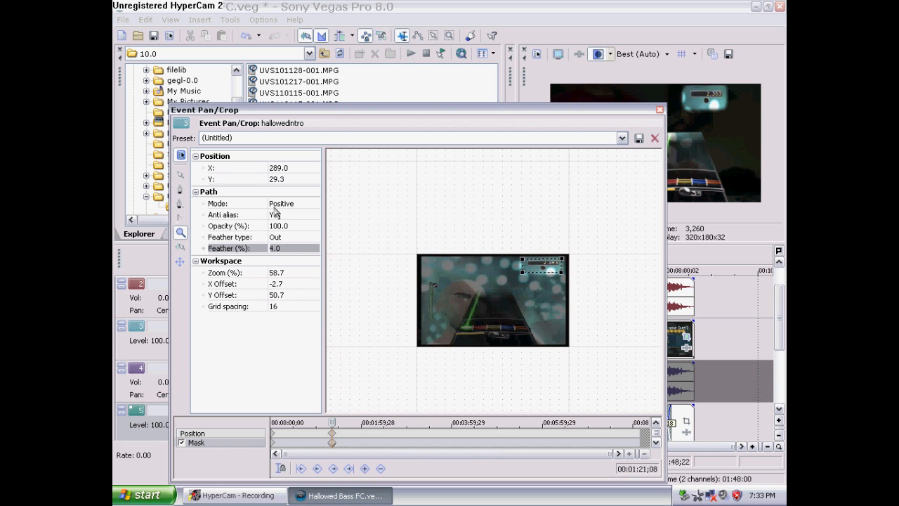
{"action": "left_click", "coordinate": [245, 434]}
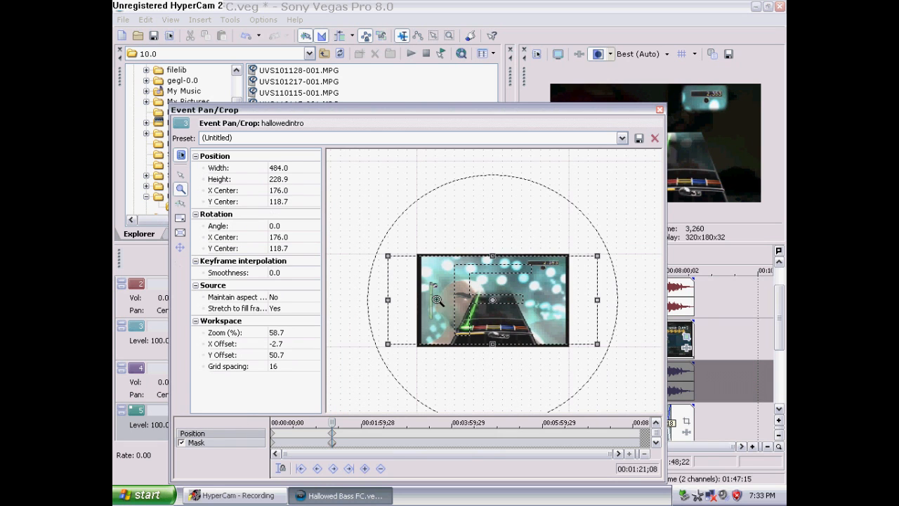
{"action": "left_click_drag", "start_coordinate": [487, 115], "coordinate": [413, 127]}
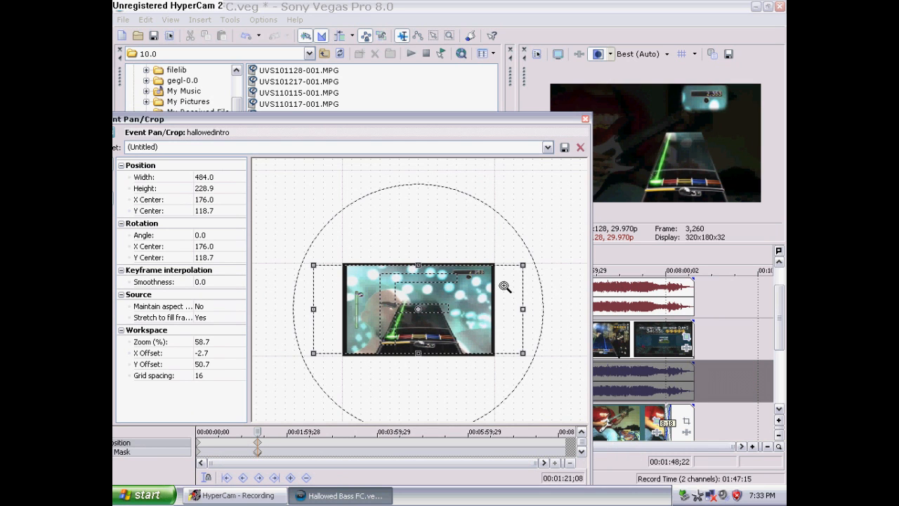
{"action": "left_click", "coordinate": [479, 298]}
{"action": "right_click", "coordinate": [364, 294]}
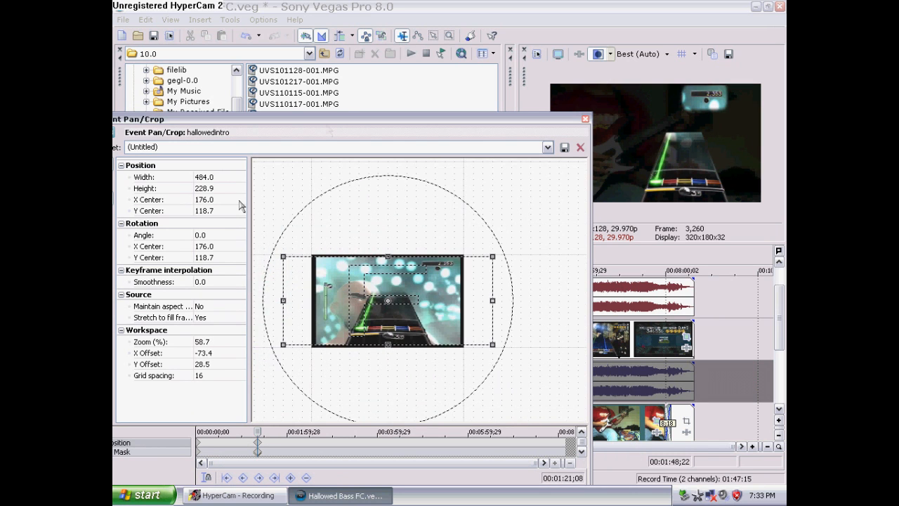
{"action": "left_click_drag", "start_coordinate": [354, 126], "coordinate": [415, 130]}
{"action": "left_click_drag", "start_coordinate": [447, 305], "coordinate": [564, 282]}
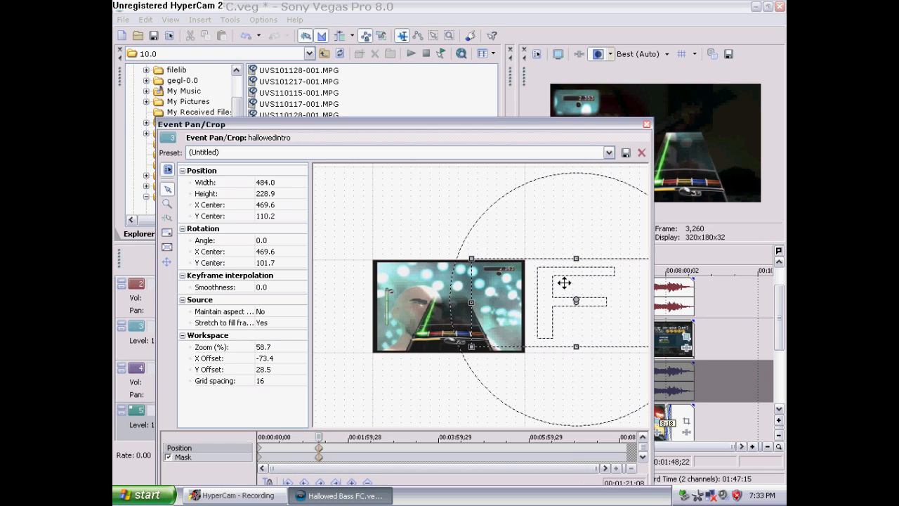
{"action": "left_click_drag", "start_coordinate": [564, 282], "coordinate": [404, 276]}
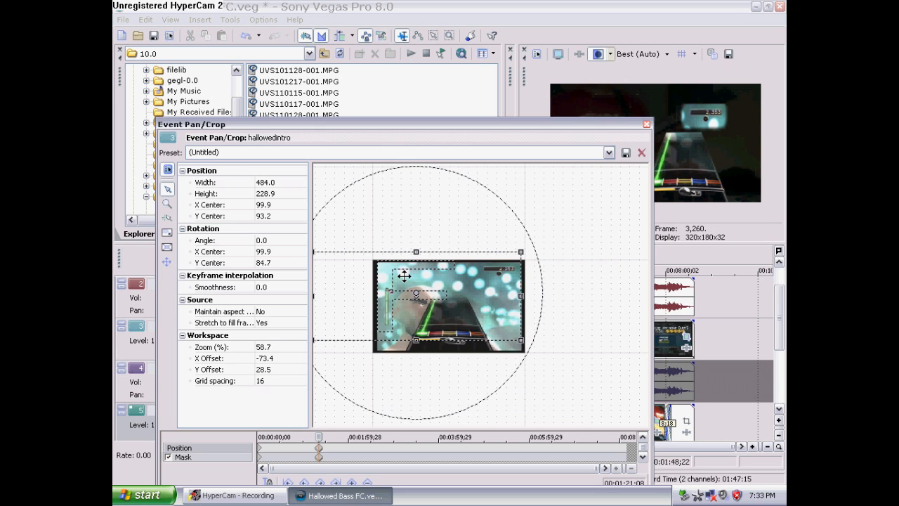
{"action": "left_click_drag", "start_coordinate": [404, 276], "coordinate": [409, 274]}
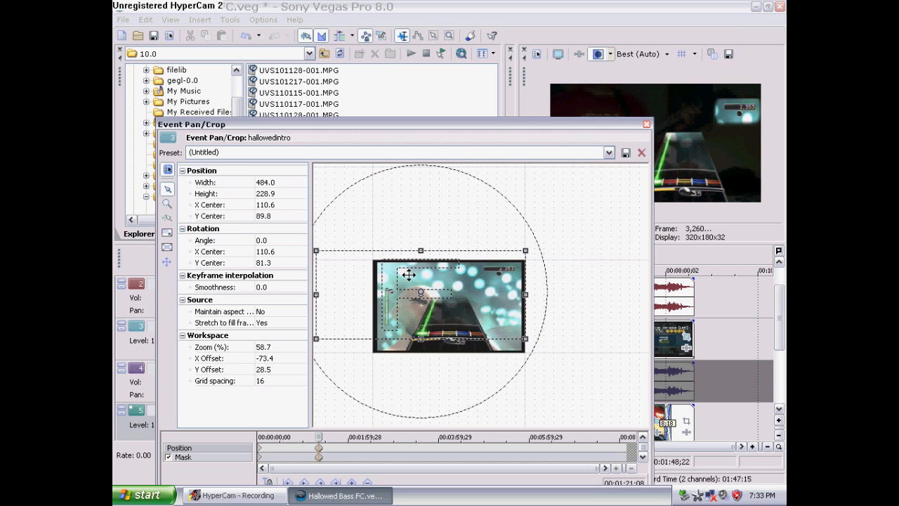
{"action": "left_click_drag", "start_coordinate": [409, 274], "coordinate": [564, 253]}
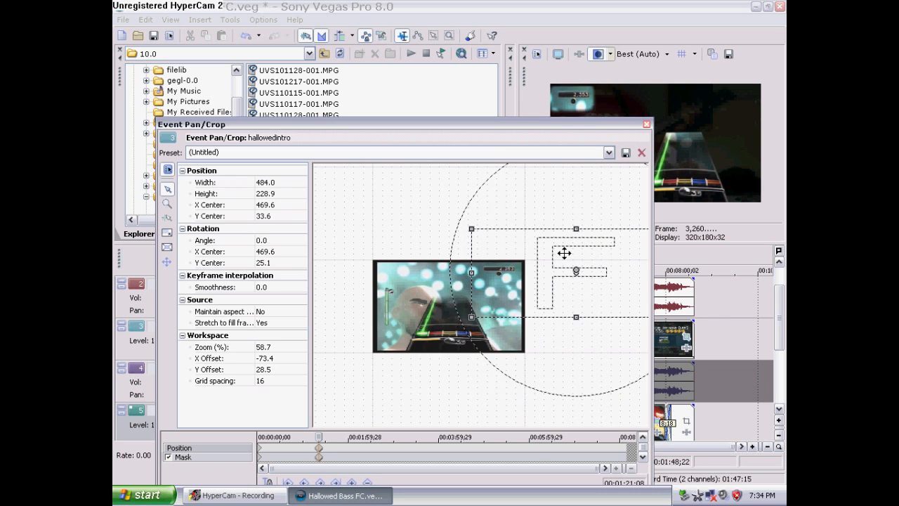
{"action": "left_click_drag", "start_coordinate": [542, 130], "coordinate": [436, 110]}
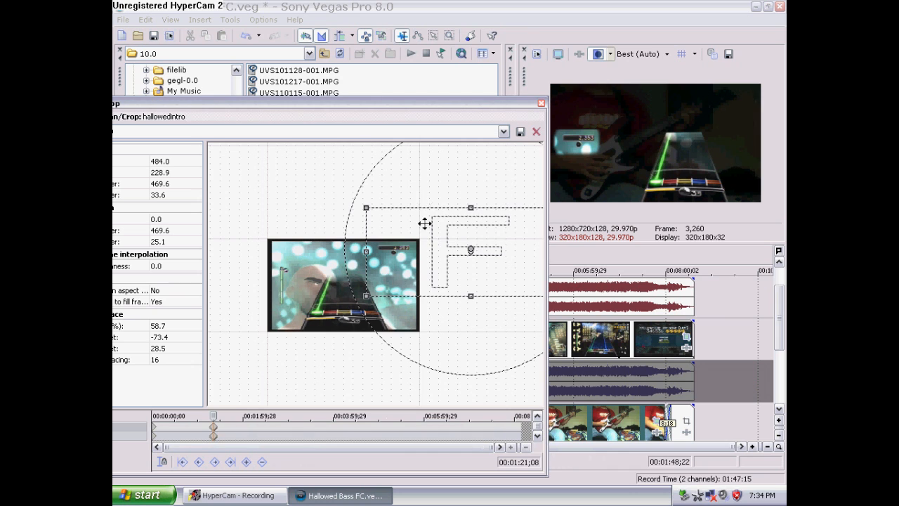
{"action": "left_click_drag", "start_coordinate": [470, 251], "coordinate": [313, 287]}
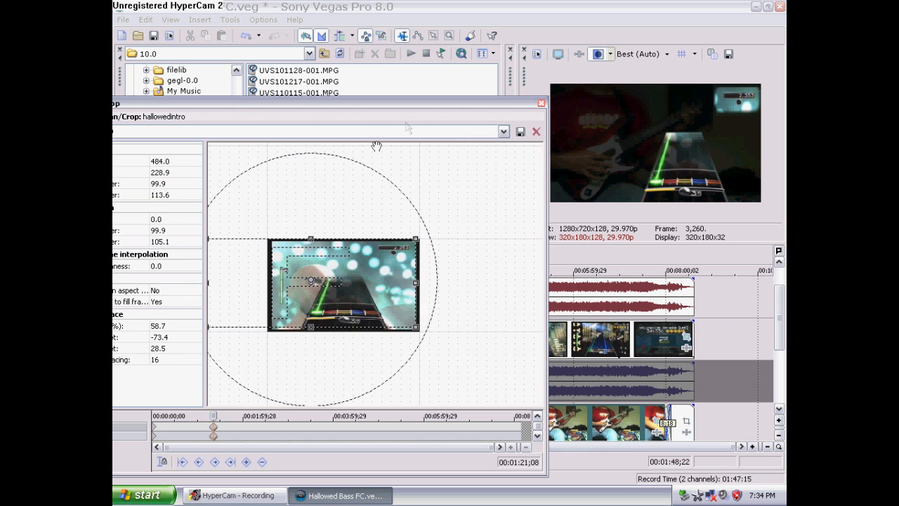
Resize the event frame to about 397 x 178, centred at about X 143, Y 88
{"action": "left_click_drag", "start_coordinate": [423, 106], "coordinate": [509, 87]}
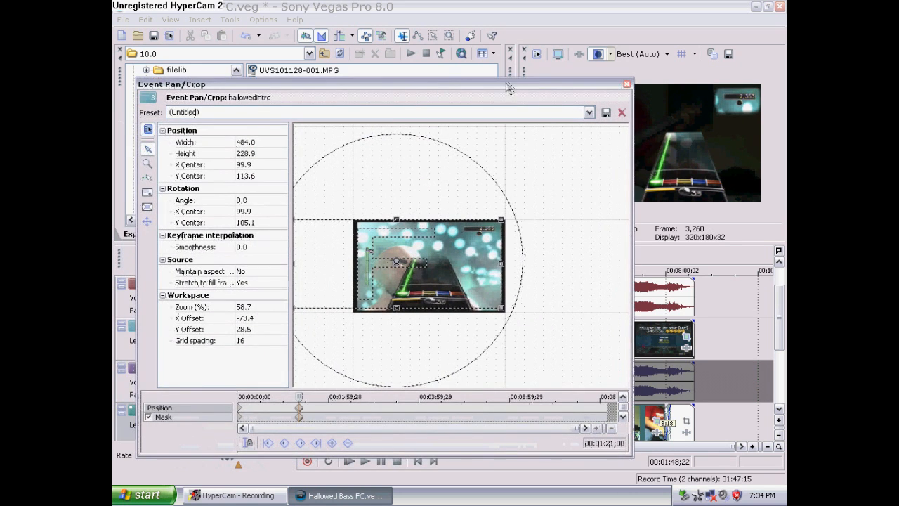
{"action": "left_click_drag", "start_coordinate": [294, 307], "coordinate": [331, 286]}
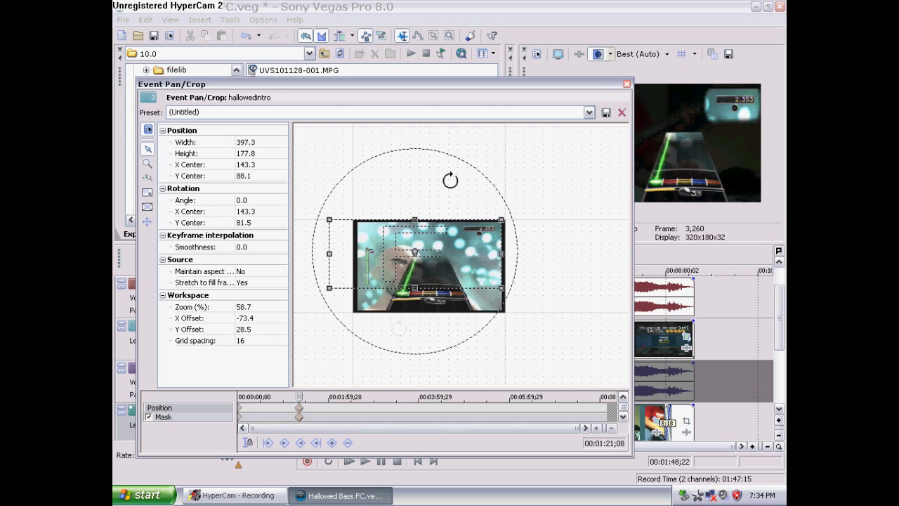
Check the masked event at later points on its keyframe timeline and save the project
{"action": "left_click", "coordinate": [448, 408]}
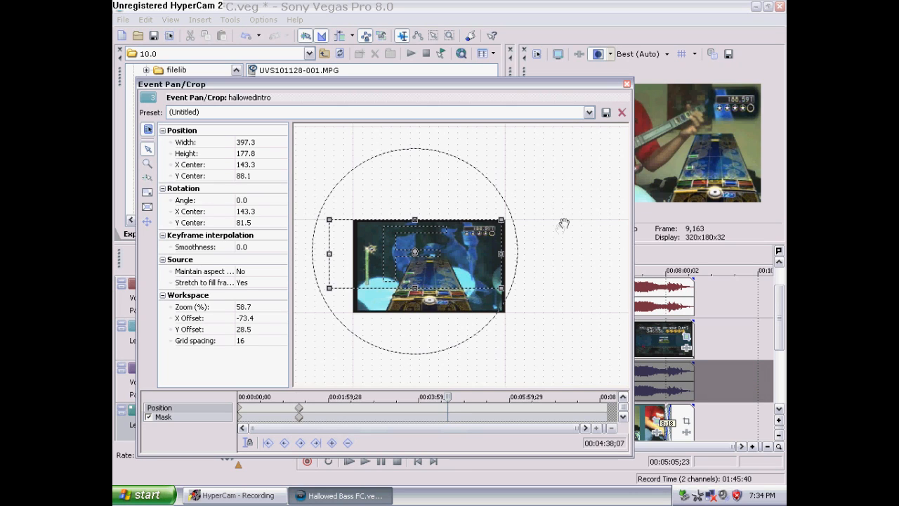
{"action": "left_click", "coordinate": [569, 412]}
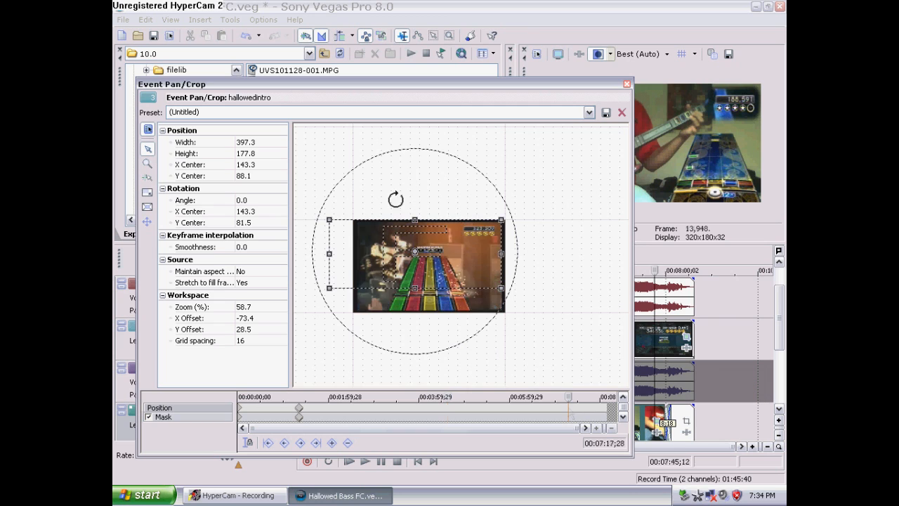
{"action": "left_click", "coordinate": [154, 36]}
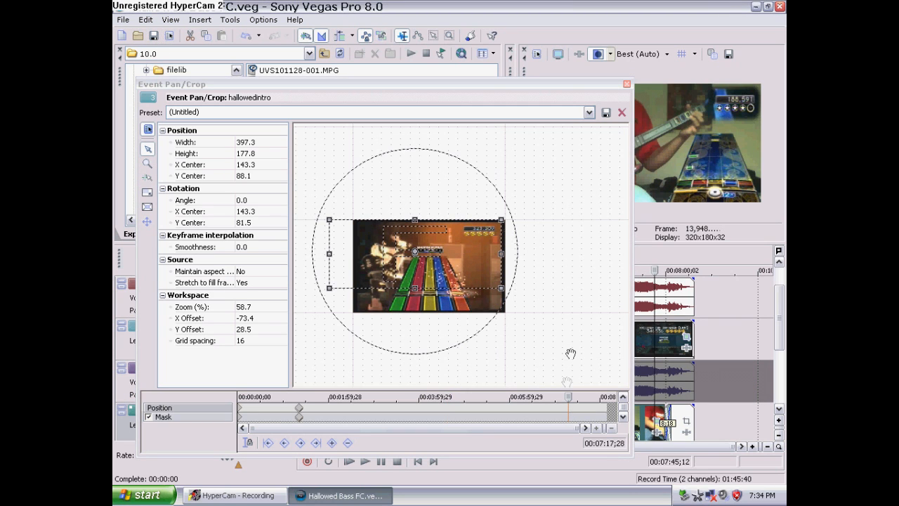
Zoom the keyframe timeline and scrub near the end of the event to inspect the score mask
{"action": "left_click_drag", "start_coordinate": [570, 398], "coordinate": [585, 385]}
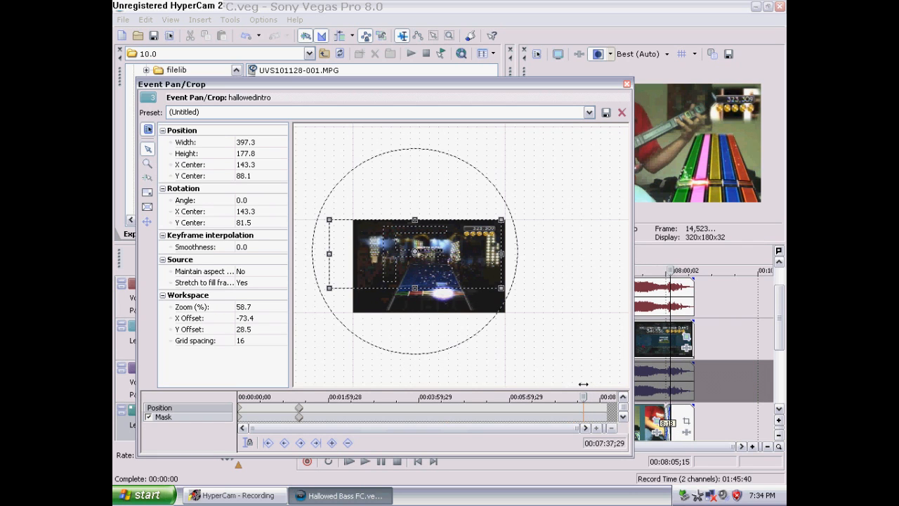
{"action": "left_click_drag", "start_coordinate": [251, 427], "coordinate": [502, 395]}
{"action": "left_click_drag", "start_coordinate": [575, 430], "coordinate": [554, 427]}
{"action": "left_click_drag", "start_coordinate": [524, 397], "coordinate": [520, 398]}
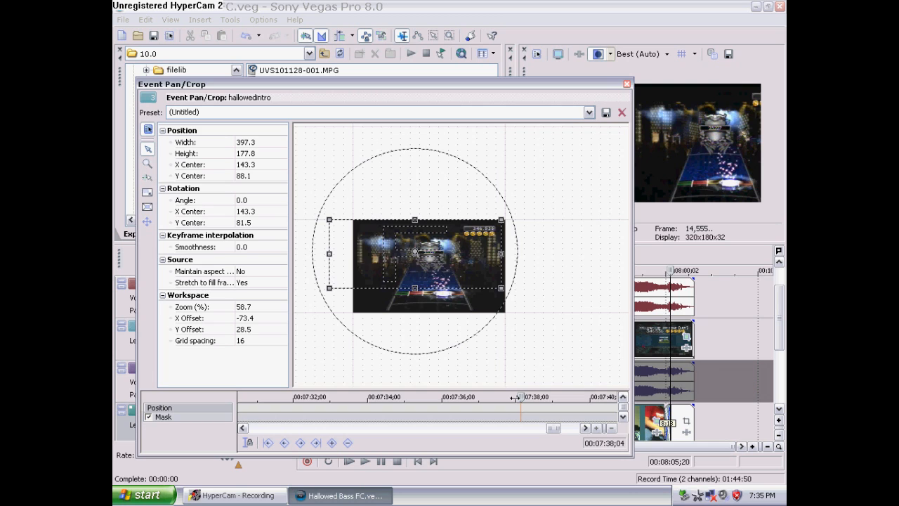
{"action": "left_click_drag", "start_coordinate": [520, 398], "coordinate": [520, 397]}
{"action": "left_click_drag", "start_coordinate": [548, 429], "coordinate": [262, 429]}
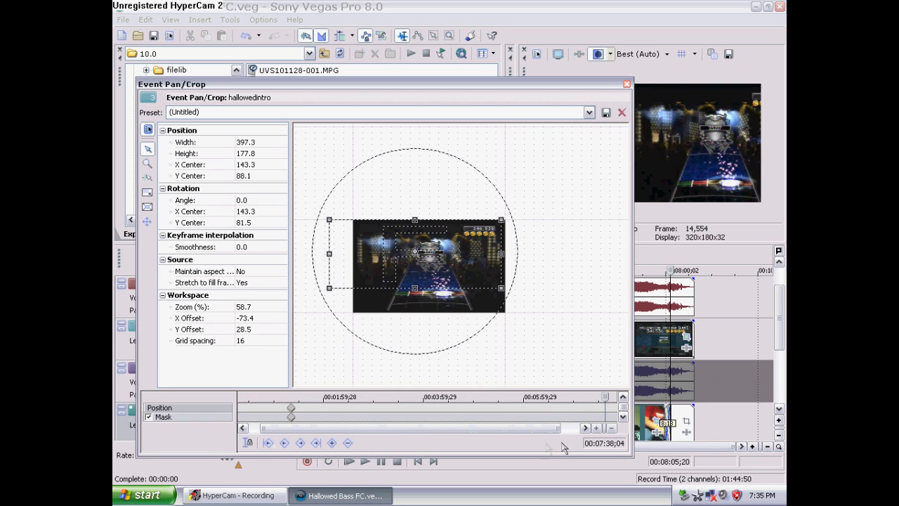
Copy the first position keyframe, paste it at the end of the event, and save the project
{"action": "right_click", "coordinate": [294, 414]}
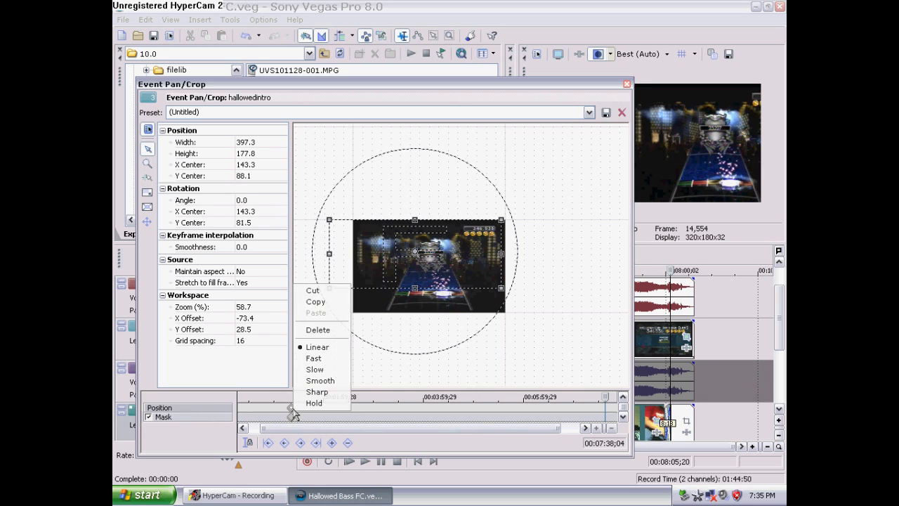
{"action": "left_click", "coordinate": [330, 307]}
{"action": "right_click", "coordinate": [605, 411]}
{"action": "left_click", "coordinate": [625, 312]}
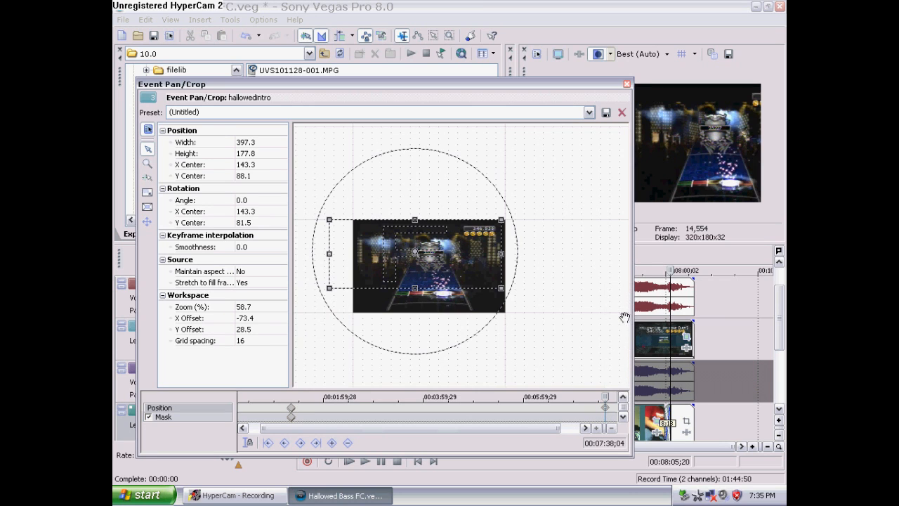
{"action": "left_click", "coordinate": [153, 35]}
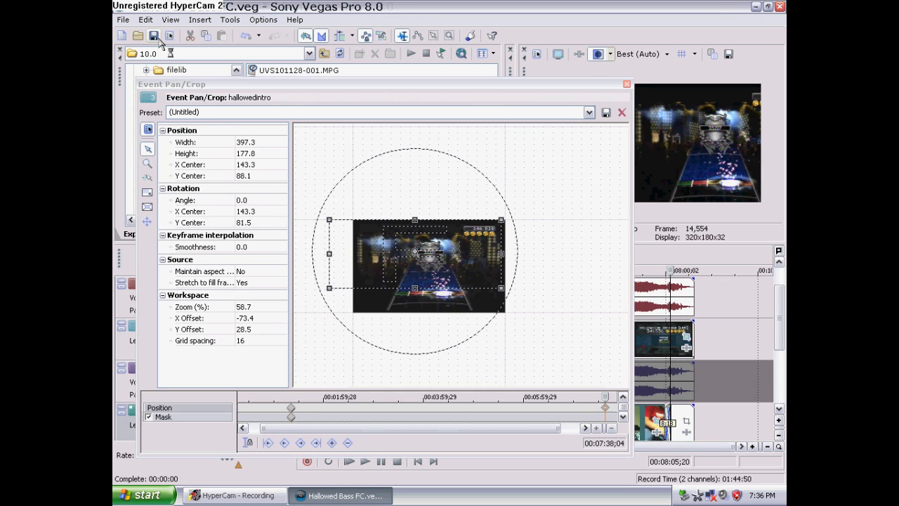
Try to copy the first mask keyframe and dismiss the error dialog
{"action": "left_click", "coordinate": [293, 418]}
{"action": "right_click", "coordinate": [292, 418]}
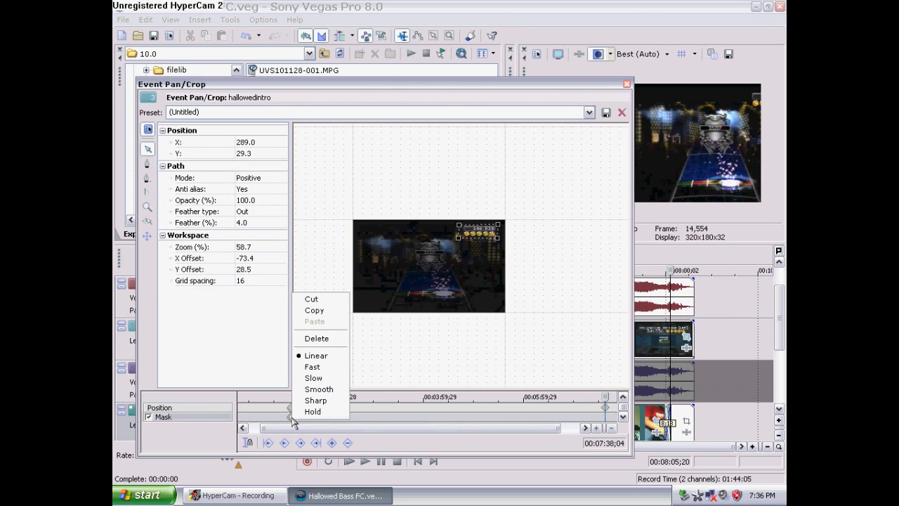
{"action": "left_click", "coordinate": [315, 310]}
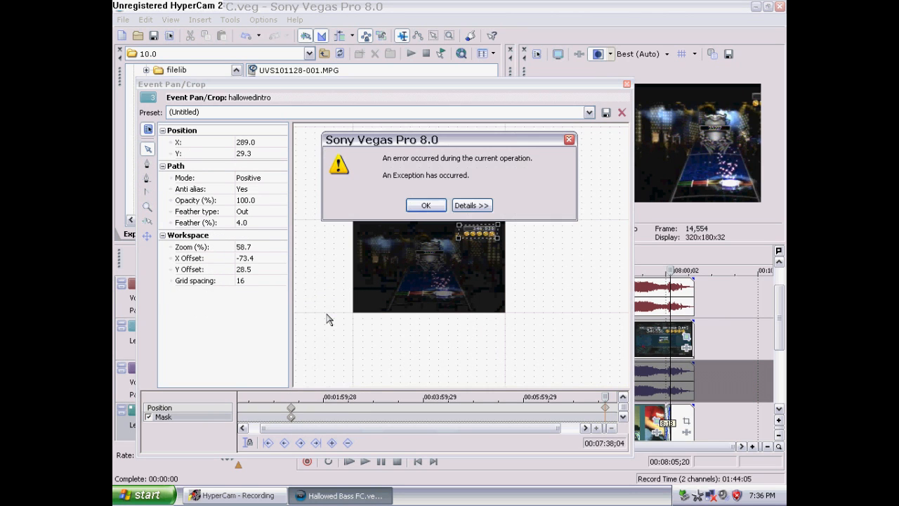
{"action": "left_click", "coordinate": [442, 210]}
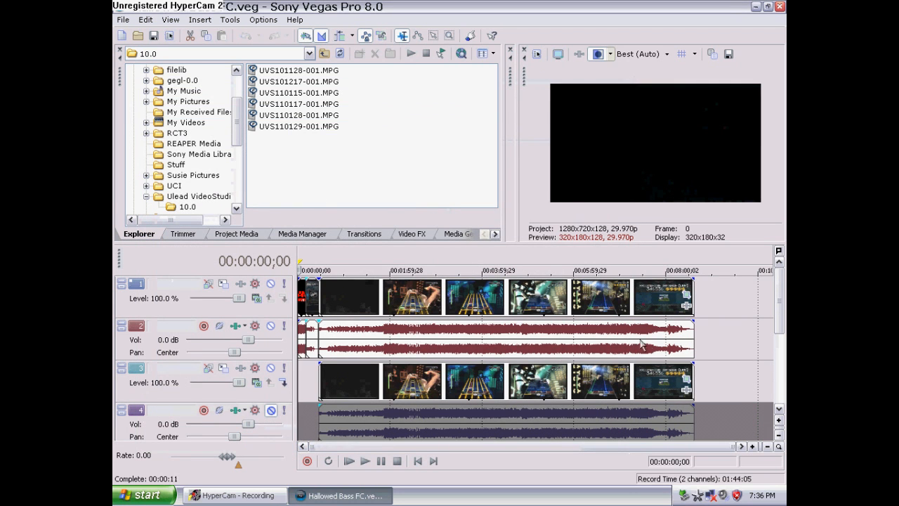
Reopen the event's Pan/Crop and apply the ROCK BAND SETTINGSMAIN preset at the end position keyframe
{"action": "left_click", "coordinate": [686, 380]}
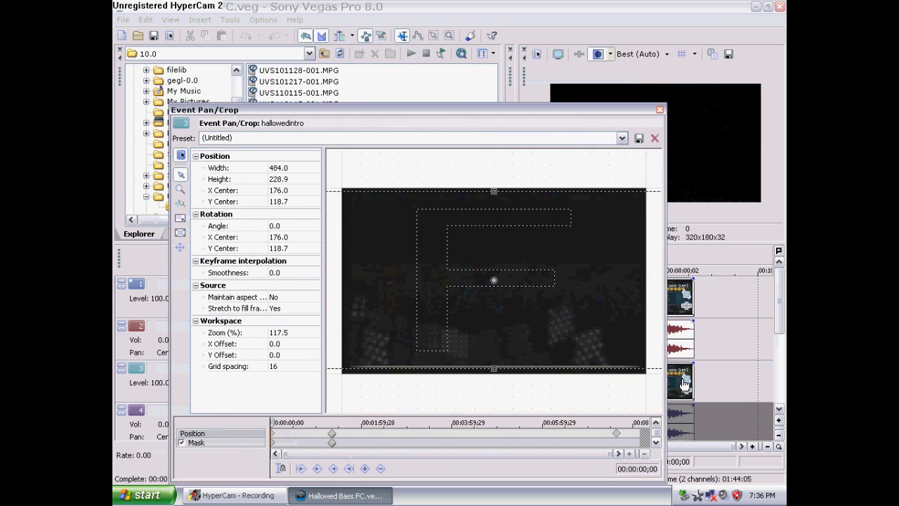
{"action": "left_click", "coordinate": [617, 434]}
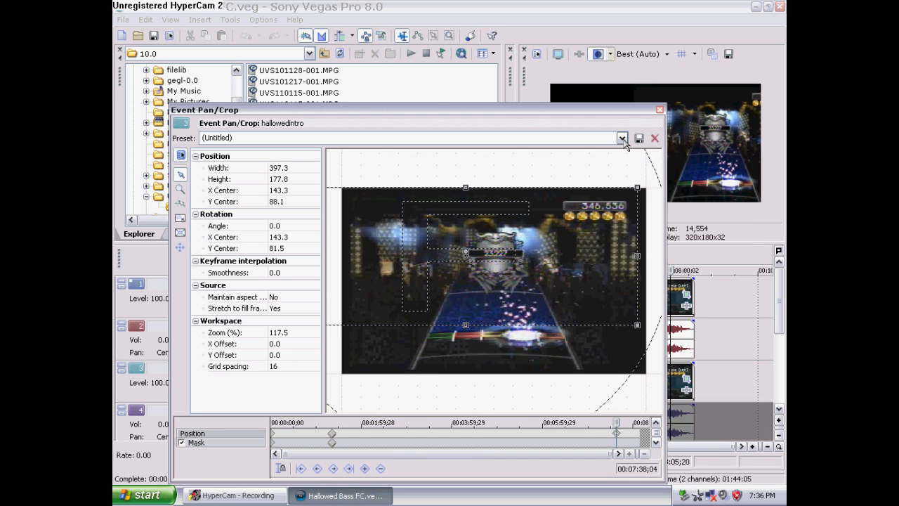
{"action": "left_click", "coordinate": [623, 139]}
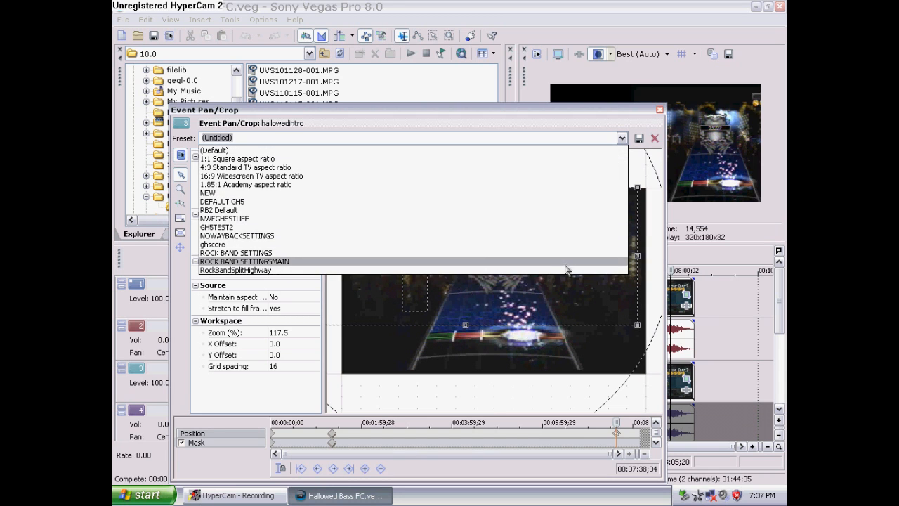
{"action": "left_click", "coordinate": [566, 262]}
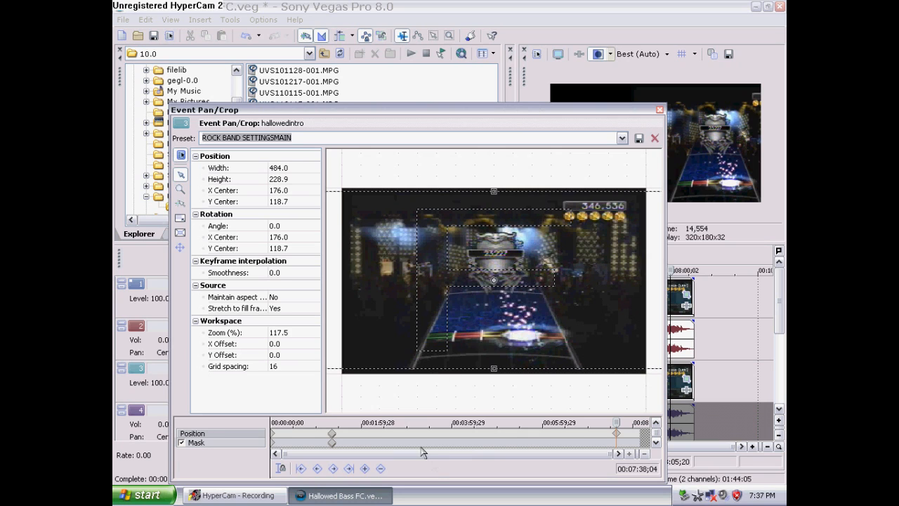
Copy the first position keyframe and paste it over the end position keyframe
{"action": "right_click", "coordinate": [332, 435]}
{"action": "left_click", "coordinate": [369, 325]}
{"action": "right_click", "coordinate": [617, 436]}
{"action": "left_click", "coordinate": [634, 339]}
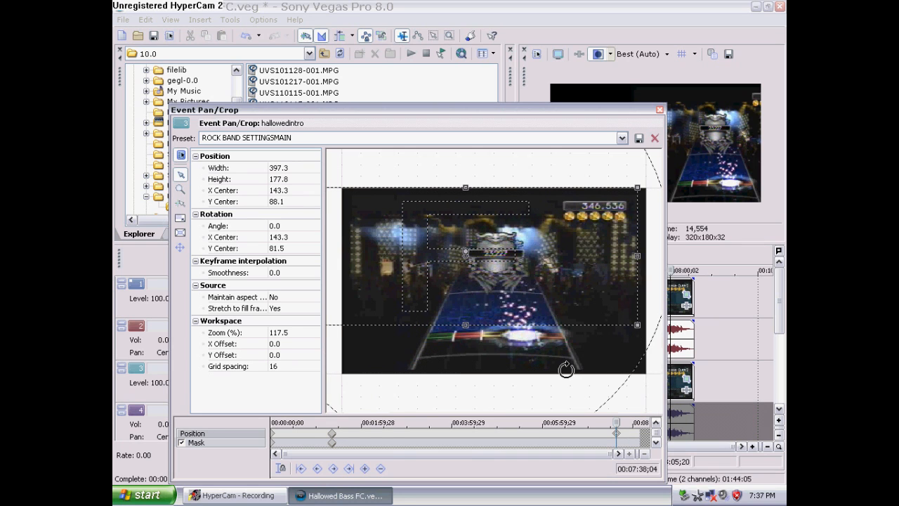
Try again to copy the first mask keyframe and dismiss the error dialog
{"action": "right_click", "coordinate": [333, 445]}
{"action": "left_click", "coordinate": [372, 338]}
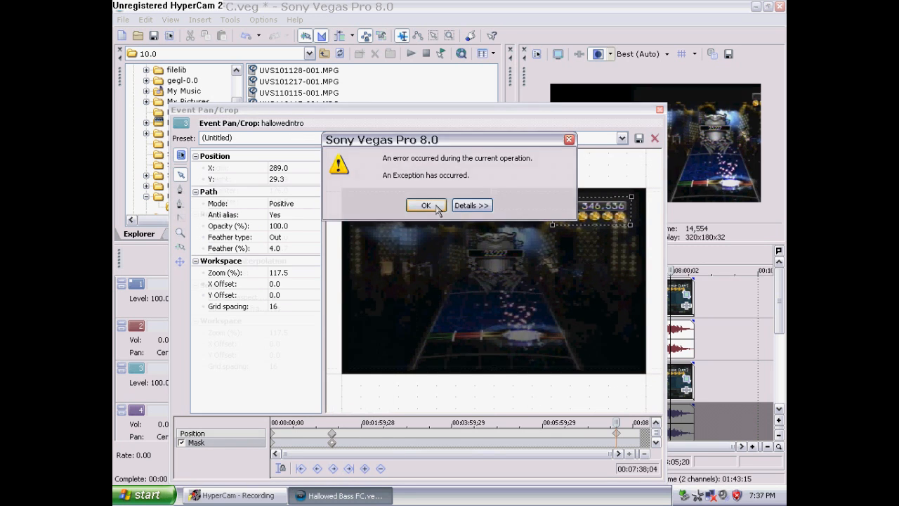
{"action": "left_click", "coordinate": [426, 205]}
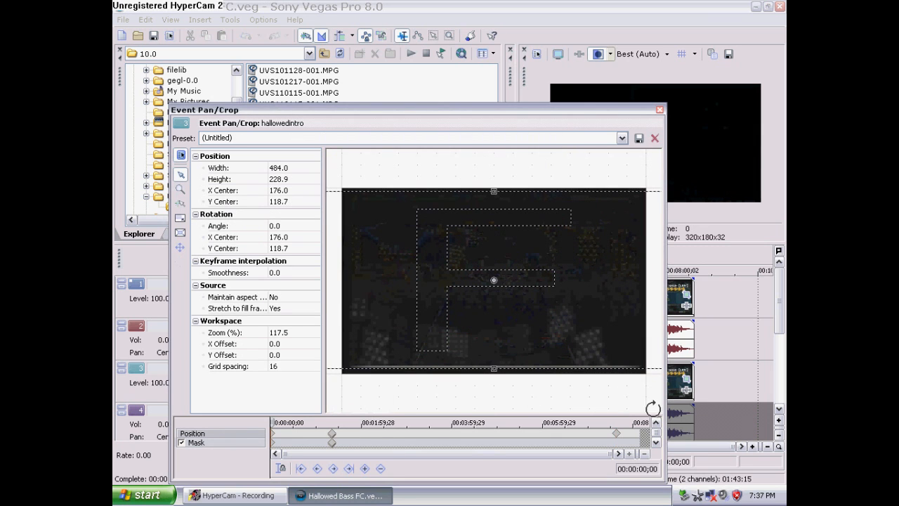
Copy the first mask keyframe, paste it at the end of the event, and save the project
{"action": "left_click", "coordinate": [618, 435]}
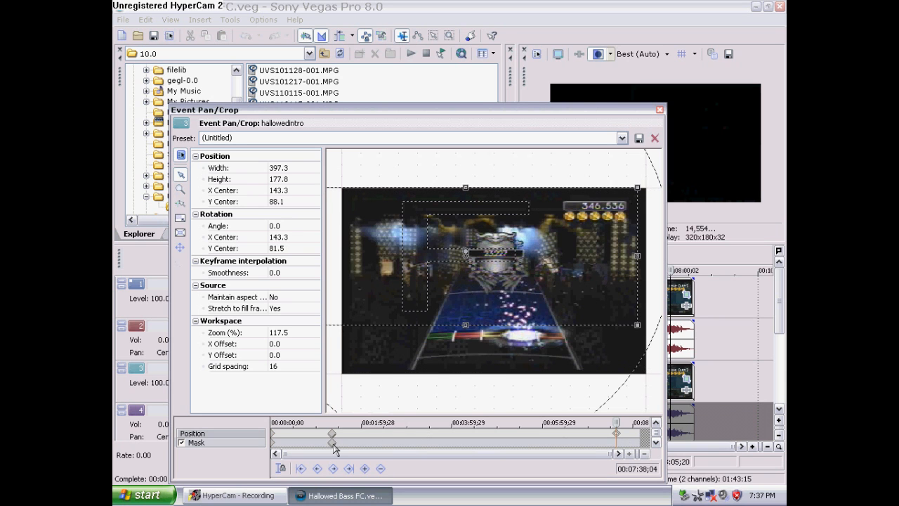
{"action": "right_click", "coordinate": [333, 443]}
{"action": "left_click", "coordinate": [371, 335]}
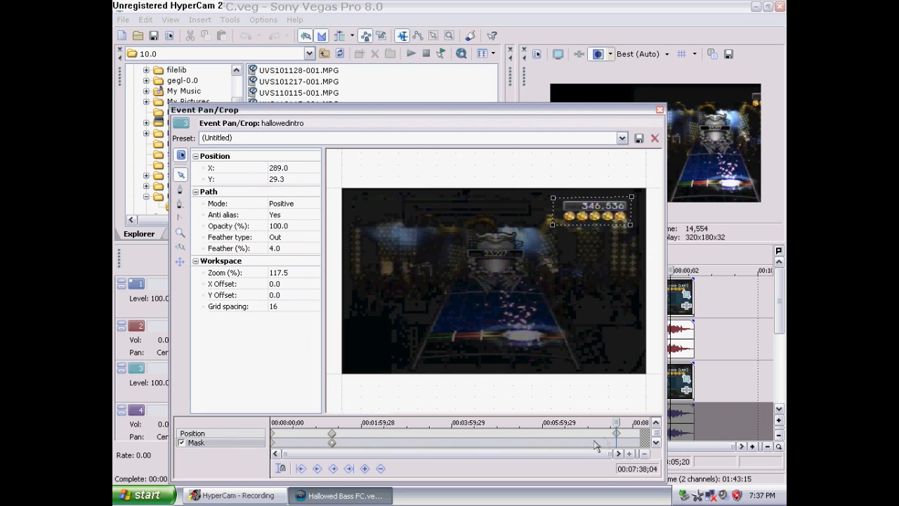
{"action": "right_click", "coordinate": [616, 444]}
{"action": "left_click", "coordinate": [640, 350]}
{"action": "left_click", "coordinate": [154, 37]}
Apply the ROCK BAND SETTINGSMAIN preset to the position at about 00:07:38;12 and save the project
{"action": "left_click_drag", "start_coordinate": [286, 454], "coordinate": [565, 454]}
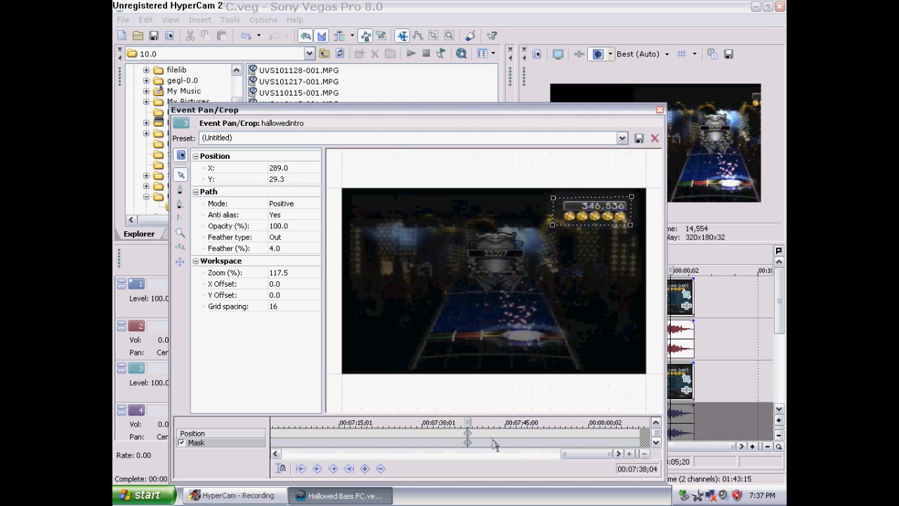
{"action": "left_click_drag", "start_coordinate": [468, 422], "coordinate": [467, 422]}
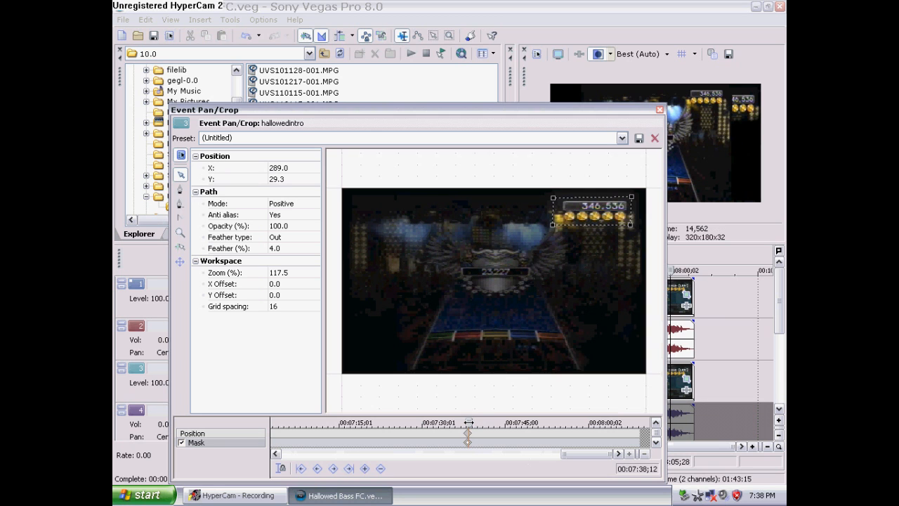
{"action": "right_click", "coordinate": [506, 395]}
{"action": "left_click", "coordinate": [516, 405]}
{"action": "left_click", "coordinate": [226, 437]}
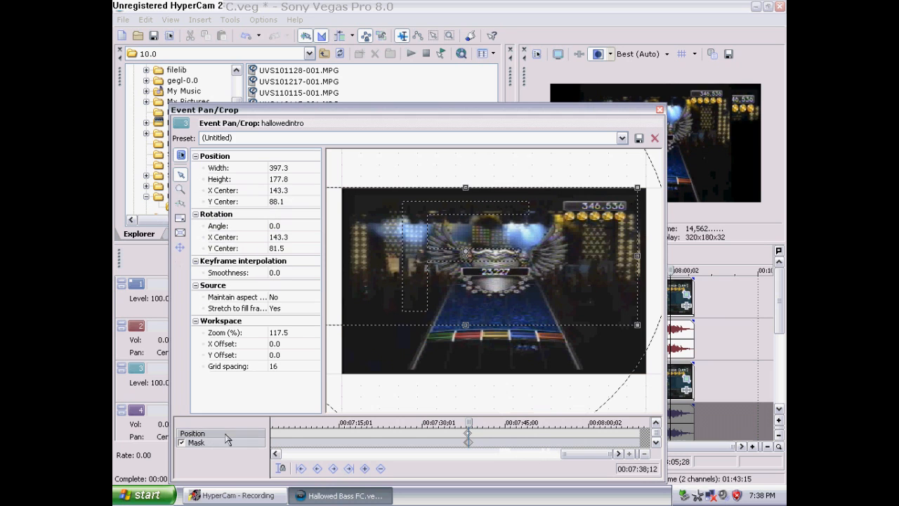
{"action": "left_click", "coordinate": [621, 138]}
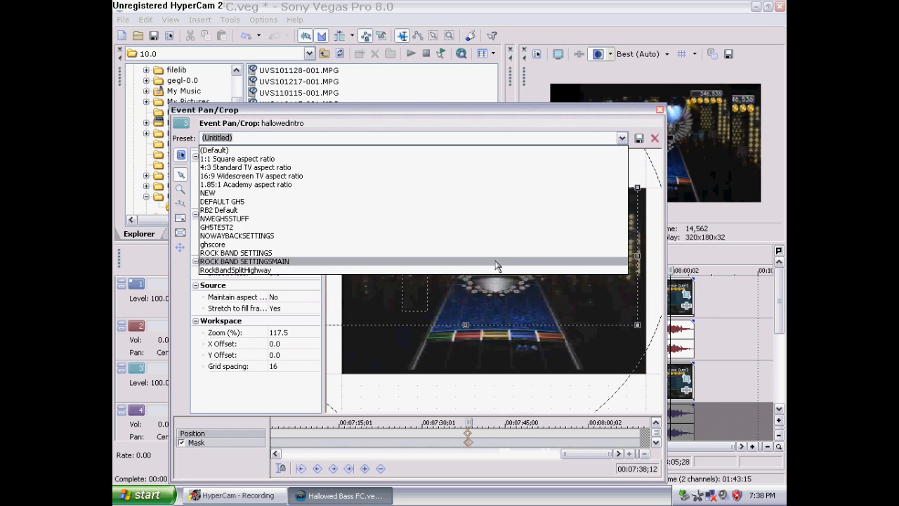
{"action": "left_click", "coordinate": [496, 265]}
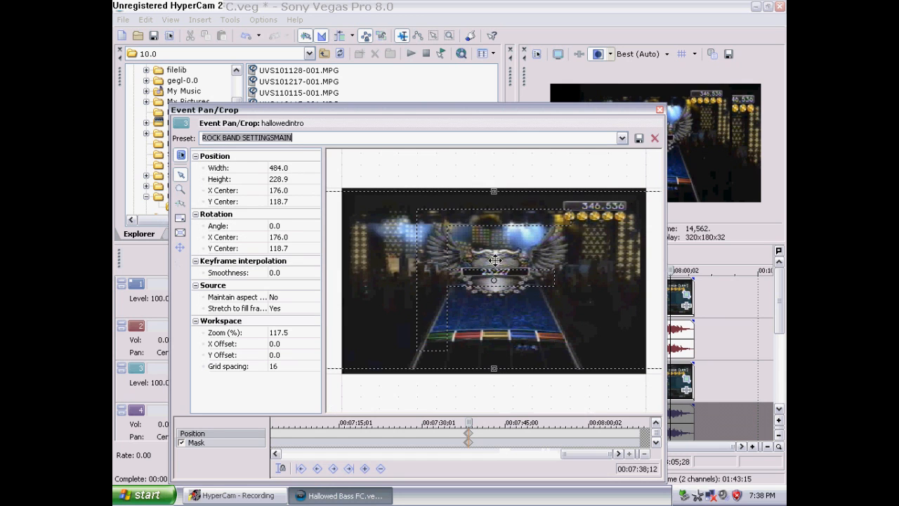
{"action": "left_click", "coordinate": [156, 39]}
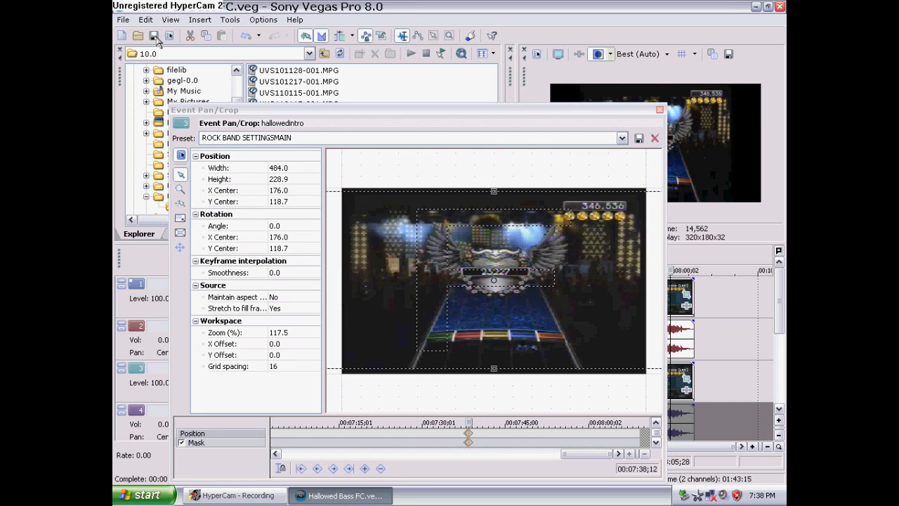
Name the mask preset MaskRBScore and close the Pan/Crop dialog
{"action": "left_click_drag", "start_coordinate": [578, 453], "coordinate": [333, 456]}
{"action": "left_click", "coordinate": [467, 436]}
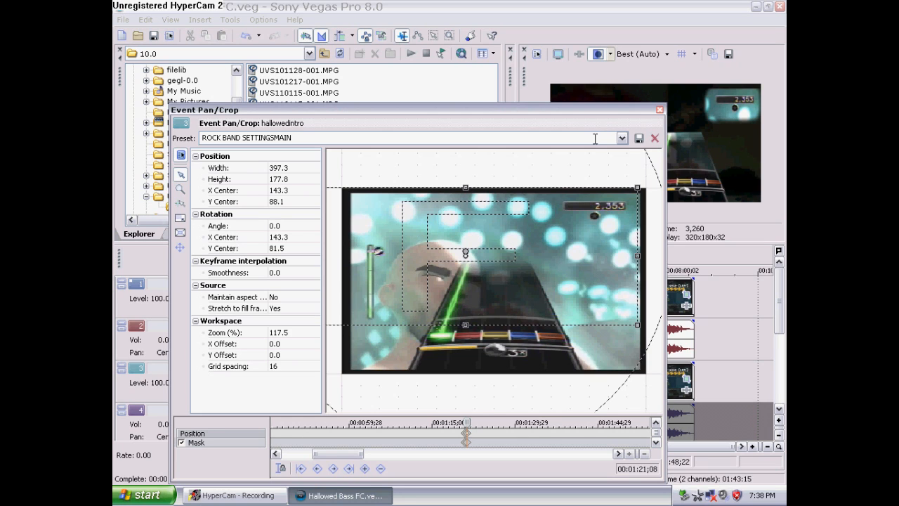
{"action": "left_click", "coordinate": [357, 135]}
{"action": "left_click", "coordinate": [281, 134]}
{"action": "type", "text": "S"}
{"action": "left_click", "coordinate": [471, 444]}
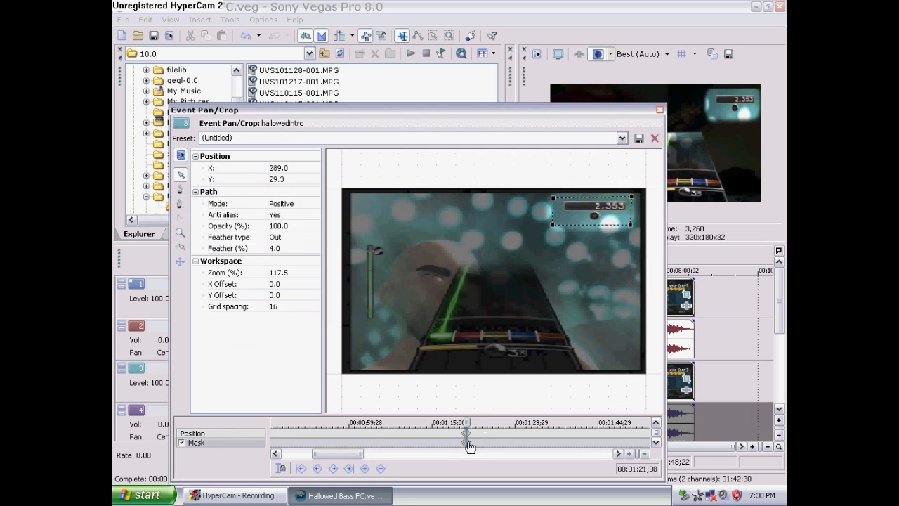
{"action": "left_click", "coordinate": [383, 137]}
{"action": "type", "text": "MaskRBScore"}
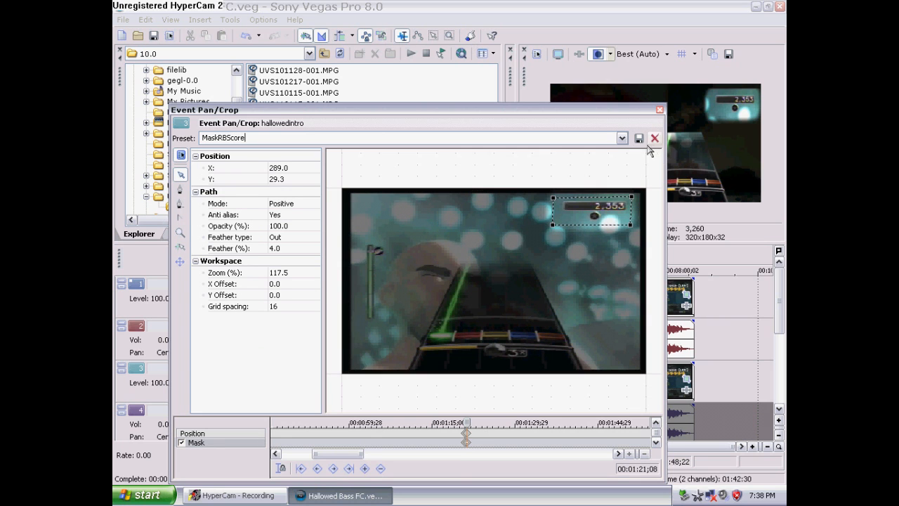
{"action": "left_click", "coordinate": [659, 110]}
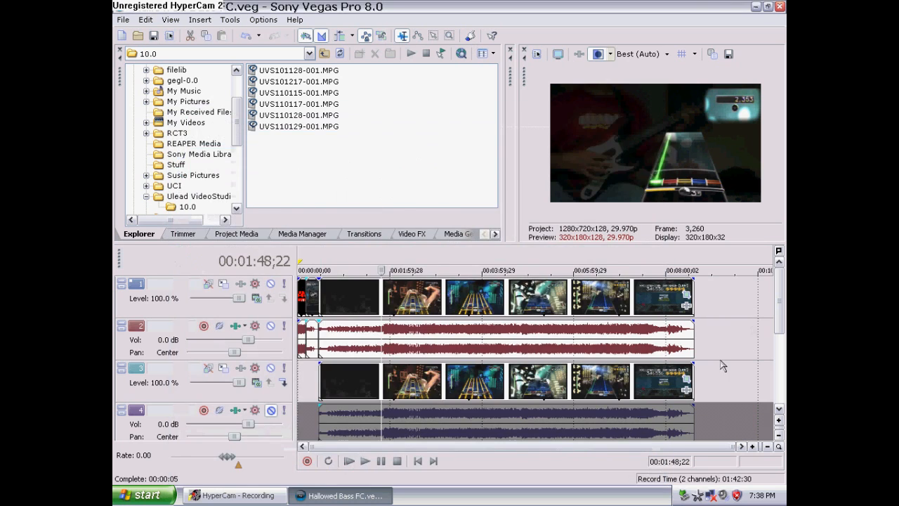
Scroll the track list down to view the hand-cam video and audio tracks
{"action": "scroll", "coordinate": [780, 302], "scroll_direction": "down", "scroll_amount": 1}
{"action": "left_click", "coordinate": [660, 343]}
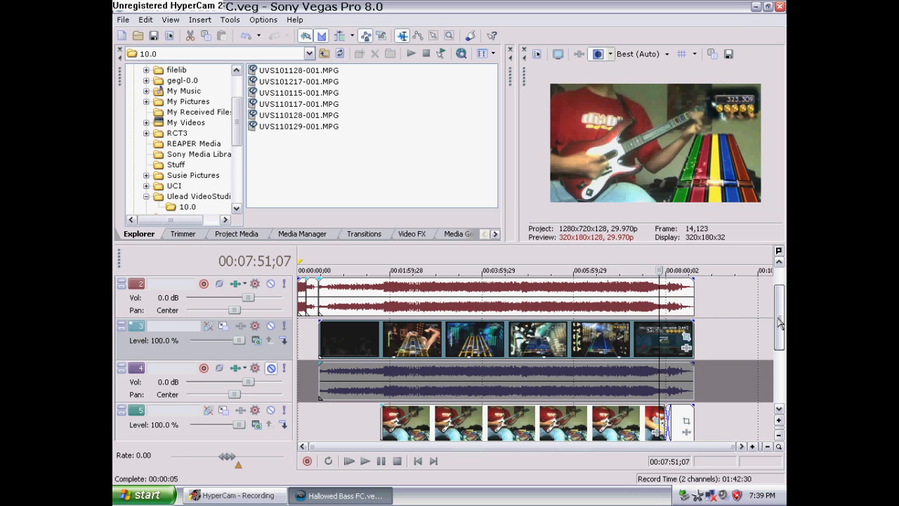
{"action": "left_click_drag", "start_coordinate": [779, 324], "coordinate": [774, 353]}
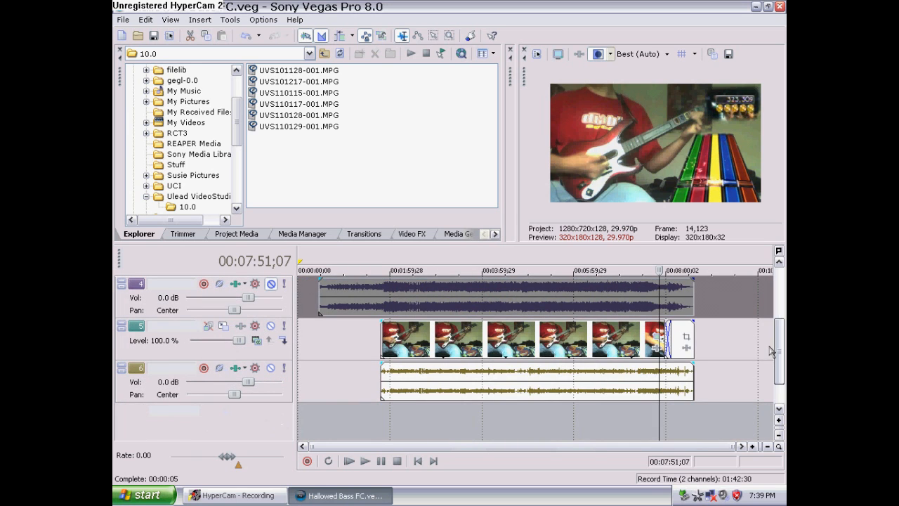
Preview the hand-cam event and raise the hand-cam audio track's volume to 12.0 dB
{"action": "left_click", "coordinate": [383, 413]}
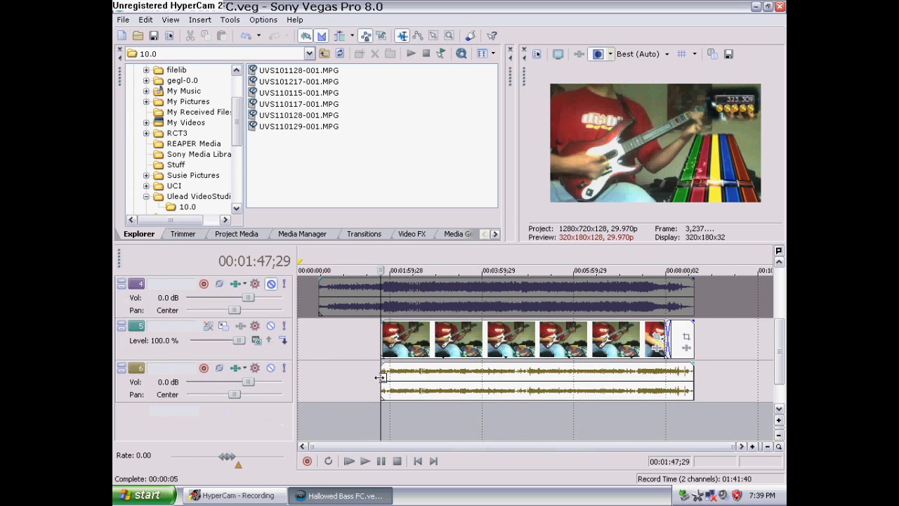
{"action": "scroll", "coordinate": [382, 413], "scroll_direction": "up", "scroll_amount": 5}
{"action": "scroll", "coordinate": [534, 413], "scroll_direction": "up", "scroll_amount": 2}
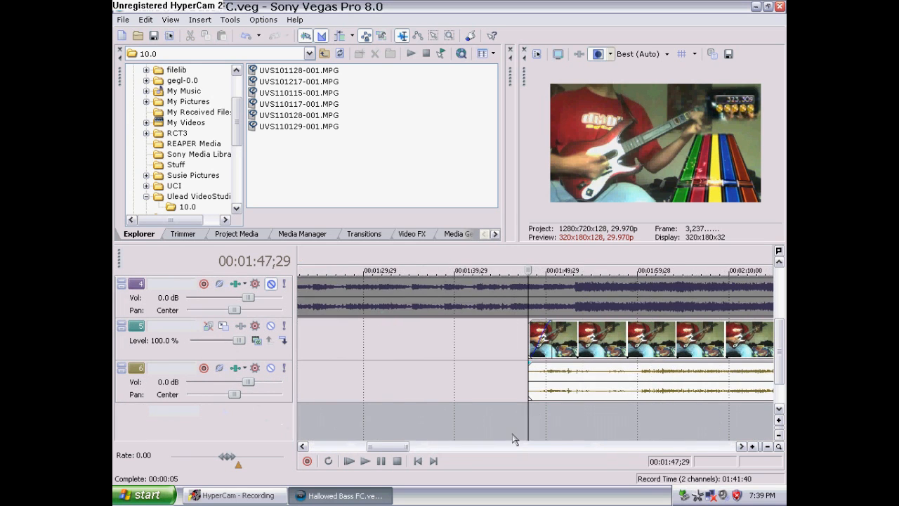
{"action": "left_click", "coordinate": [383, 465]}
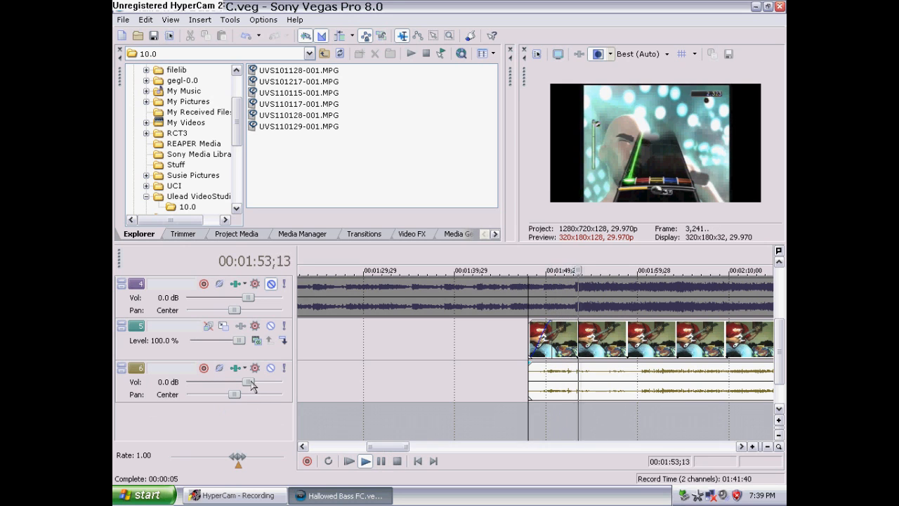
{"action": "left_click_drag", "start_coordinate": [251, 383], "coordinate": [288, 384]}
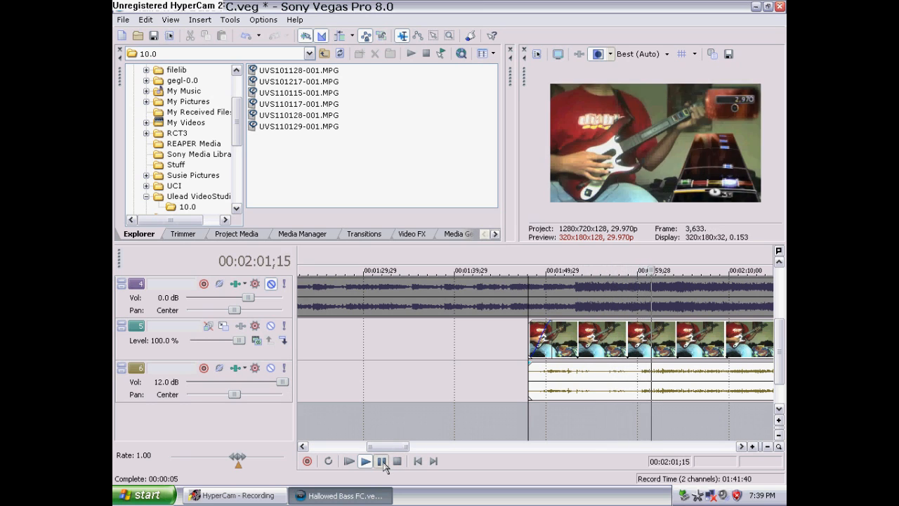
Move the hand-cam video and audio events much earlier, to start around 00:00:38
{"action": "left_click", "coordinate": [532, 418]}
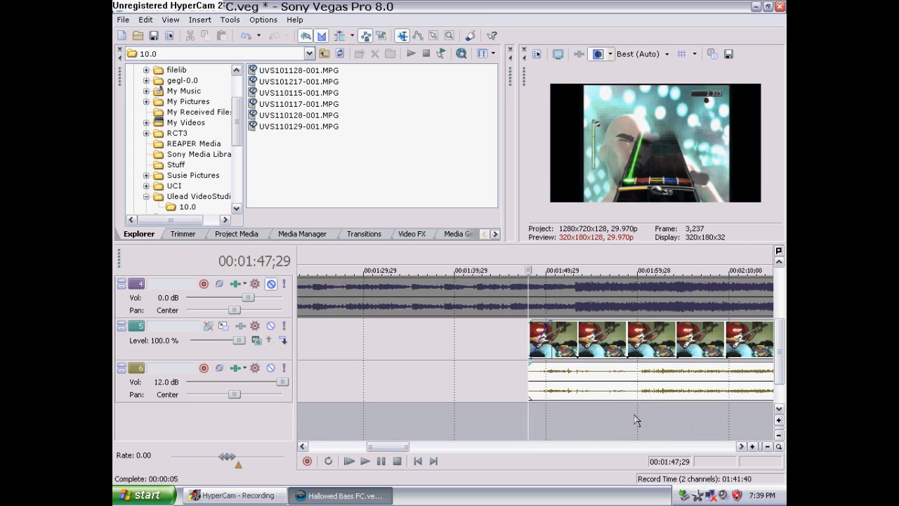
{"action": "left_click", "coordinate": [517, 347]}
{"action": "left_click_drag", "start_coordinate": [517, 347], "coordinate": [653, 341]}
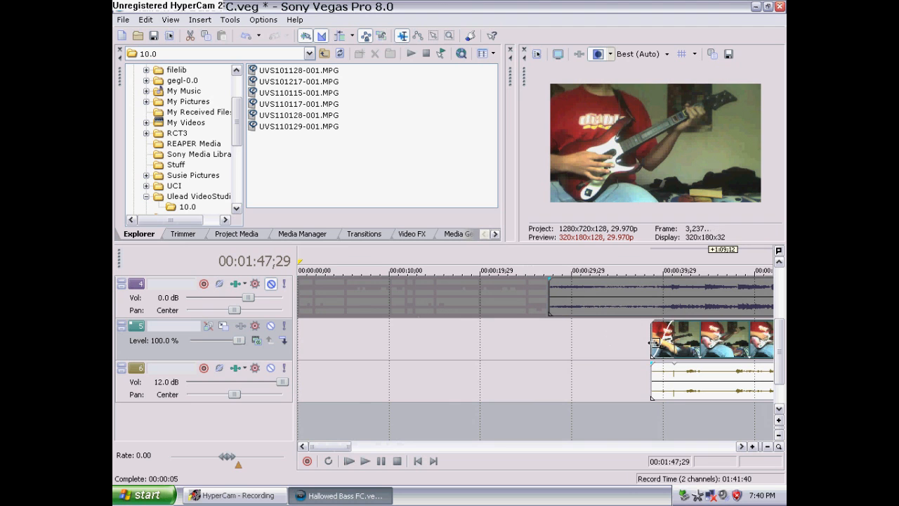
{"action": "left_click_drag", "start_coordinate": [657, 336], "coordinate": [678, 337]}
{"action": "left_click_drag", "start_coordinate": [338, 448], "coordinate": [359, 444]}
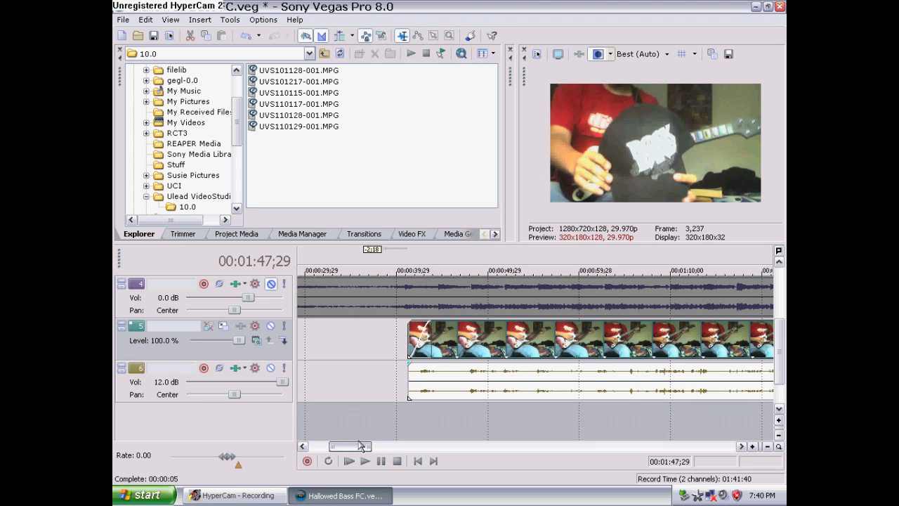
Place the cursor at 00:00:48;02 and move the hand-cam events so they start at the cursor
{"action": "left_click", "coordinate": [474, 417]}
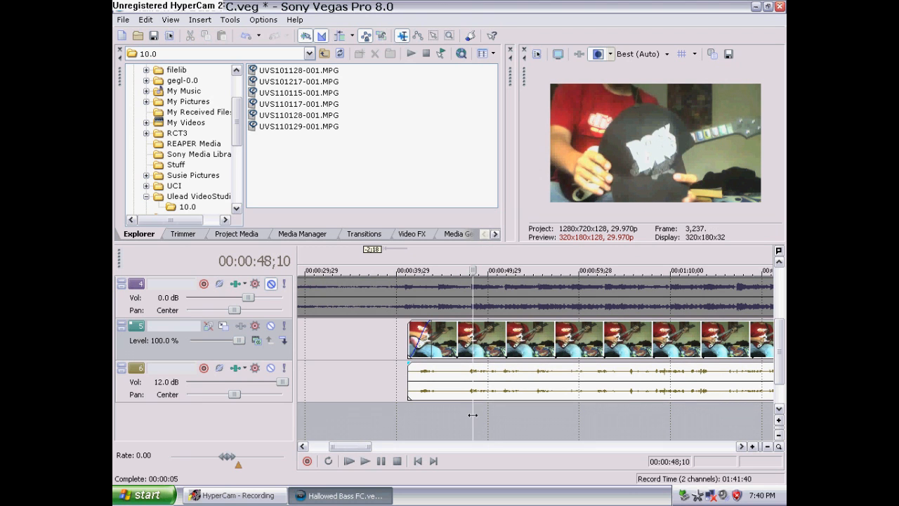
{"action": "left_click", "coordinate": [467, 417]}
{"action": "scroll", "coordinate": [508, 427], "scroll_direction": "up", "scroll_amount": 2}
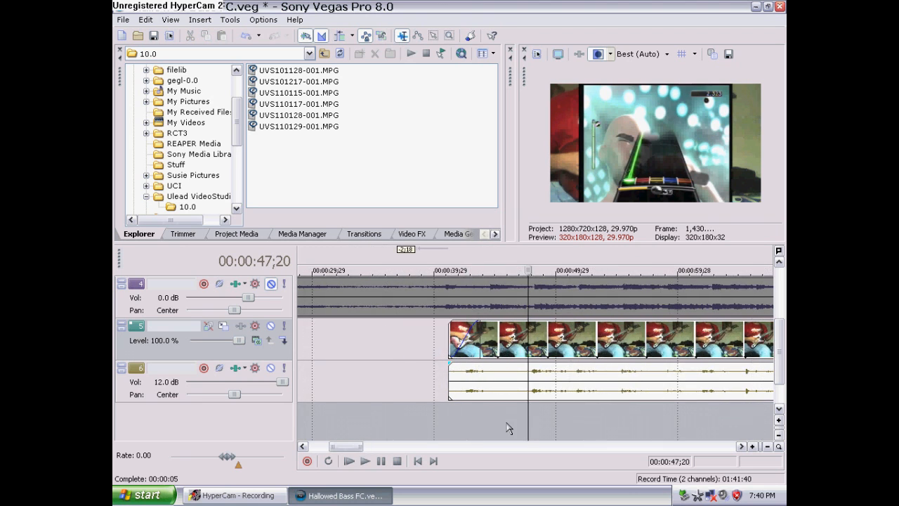
{"action": "scroll", "coordinate": [527, 430], "scroll_direction": "up", "scroll_amount": 2}
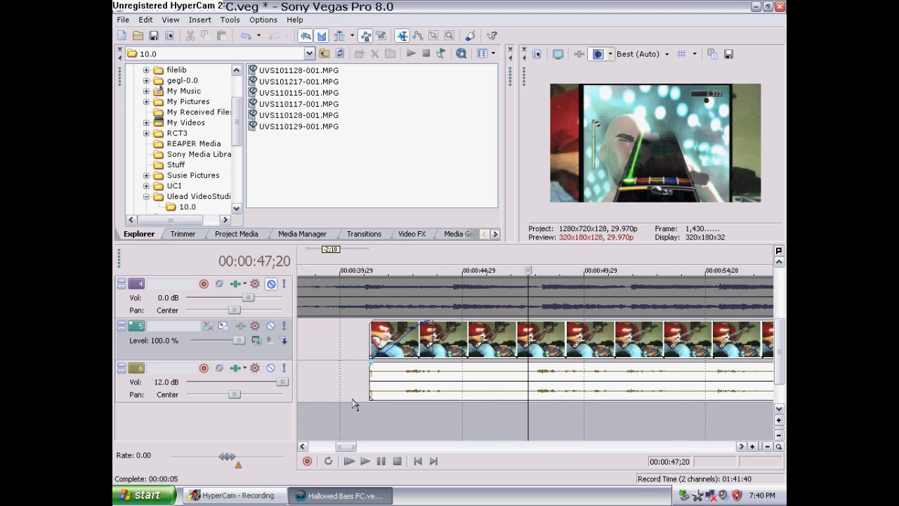
{"action": "left_click", "coordinate": [362, 418]}
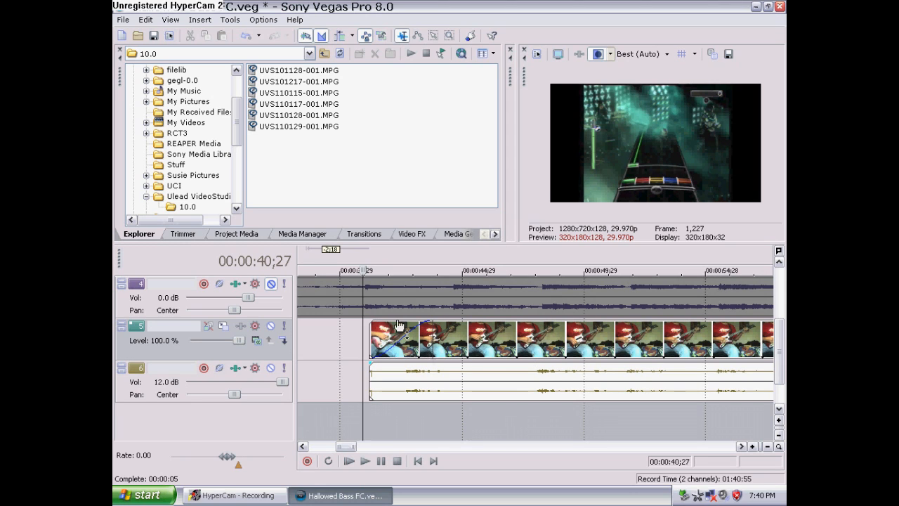
{"action": "left_click", "coordinate": [537, 415]}
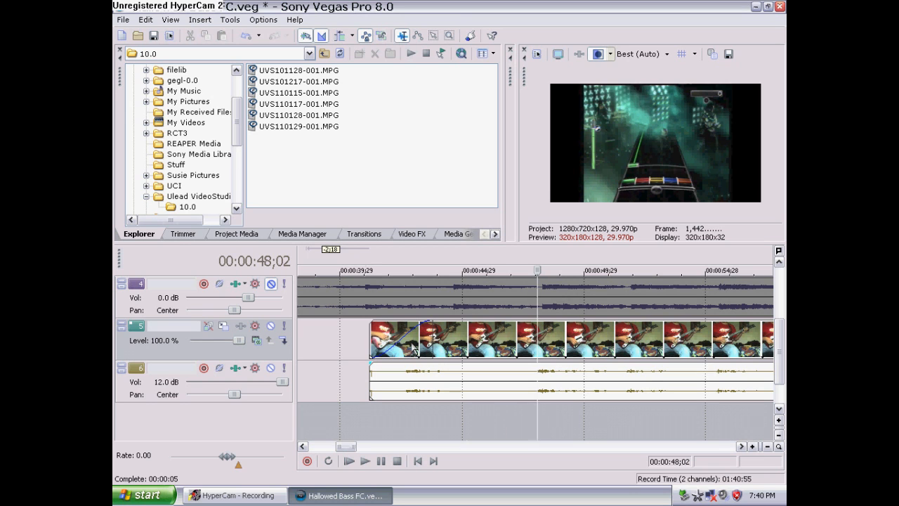
{"action": "left_click_drag", "start_coordinate": [371, 342], "coordinate": [538, 342]}
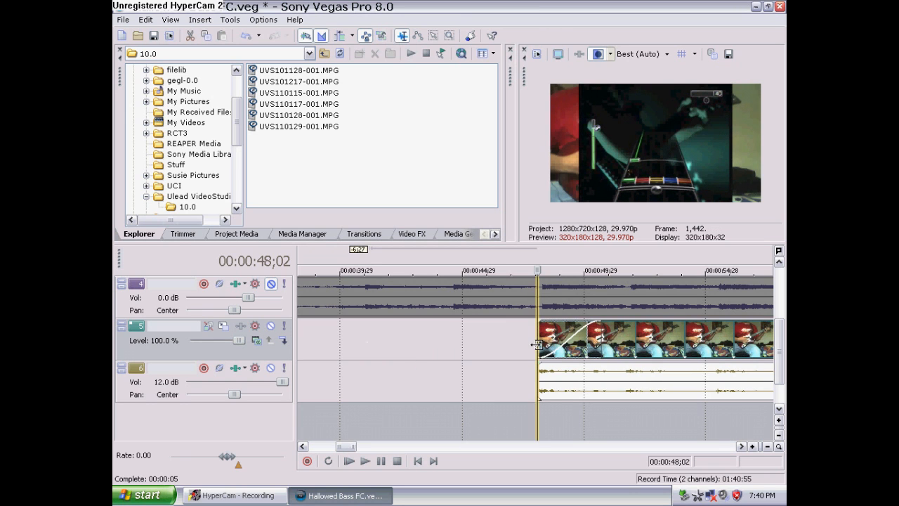
Zoom in and nudge the hand-cam events a few frames back and forth to sync them with the gameplay
{"action": "scroll", "coordinate": [535, 404], "scroll_direction": "up", "scroll_amount": 5}
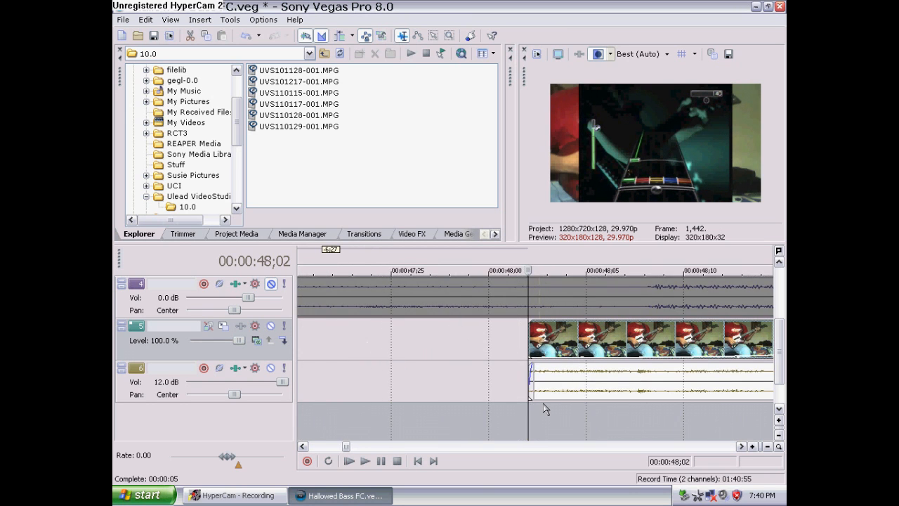
{"action": "scroll", "coordinate": [541, 411], "scroll_direction": "up", "scroll_amount": 3}
{"action": "left_click_drag", "start_coordinate": [529, 345], "coordinate": [503, 350]}
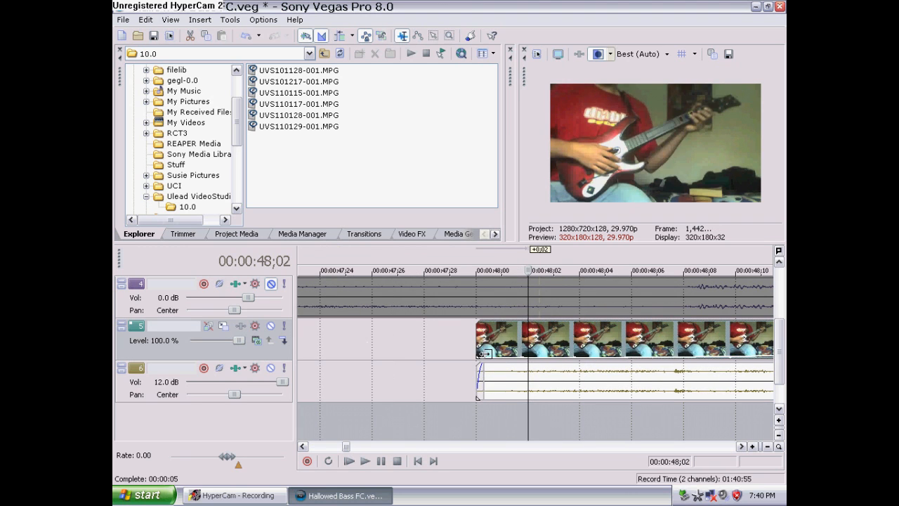
{"action": "left_click_drag", "start_coordinate": [586, 349], "coordinate": [665, 349]}
{"action": "left_click", "coordinate": [676, 417]}
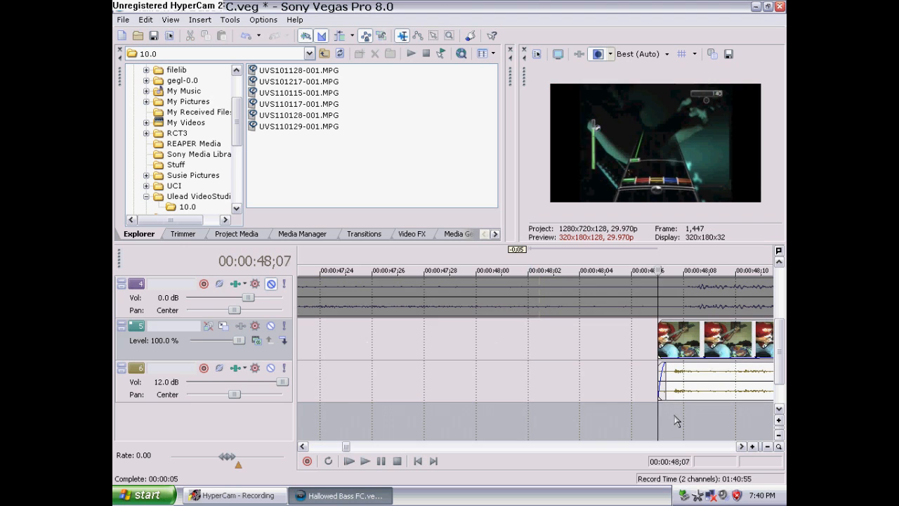
{"action": "scroll", "coordinate": [666, 354], "scroll_direction": "down", "scroll_amount": 2}
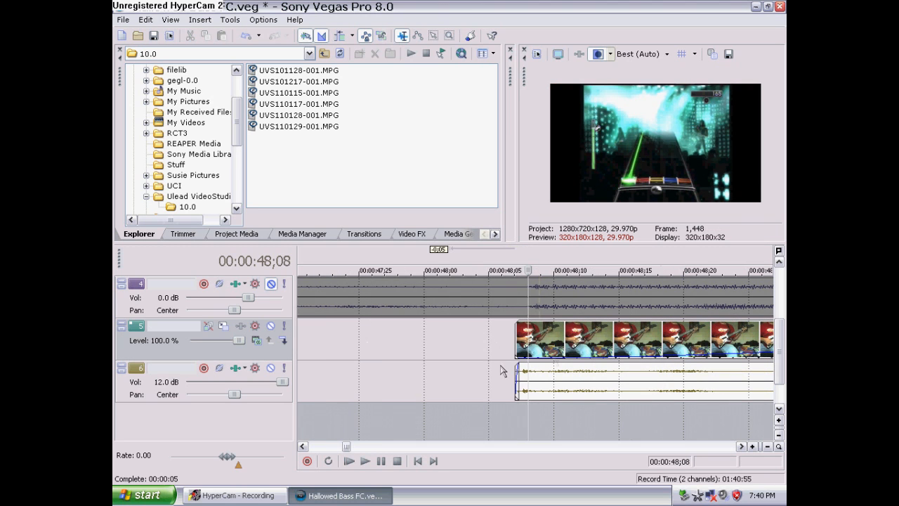
{"action": "left_click_drag", "start_coordinate": [554, 351], "coordinate": [383, 358]}
{"action": "scroll", "coordinate": [431, 353], "scroll_direction": "down", "scroll_amount": 8}
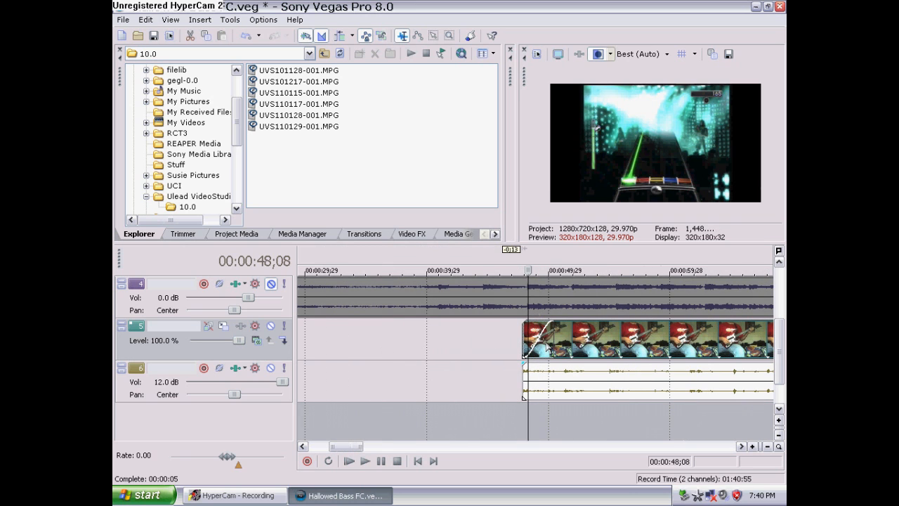
{"action": "left_click_drag", "start_coordinate": [548, 347], "coordinate": [698, 336]}
{"action": "left_click", "coordinate": [655, 418]}
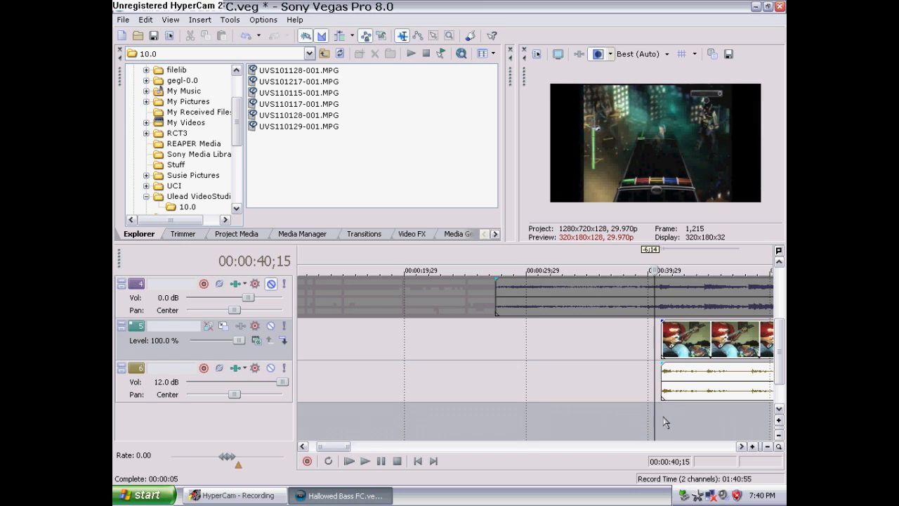
Scroll the track list up and examine the gameplay tracks around 00:00:41
{"action": "scroll", "coordinate": [666, 422], "scroll_direction": "up", "scroll_amount": 3}
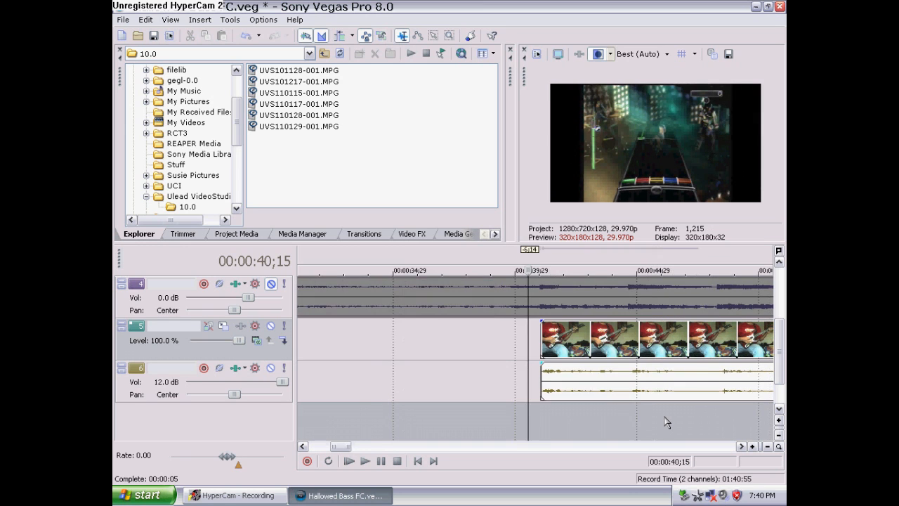
{"action": "left_click", "coordinate": [548, 295]}
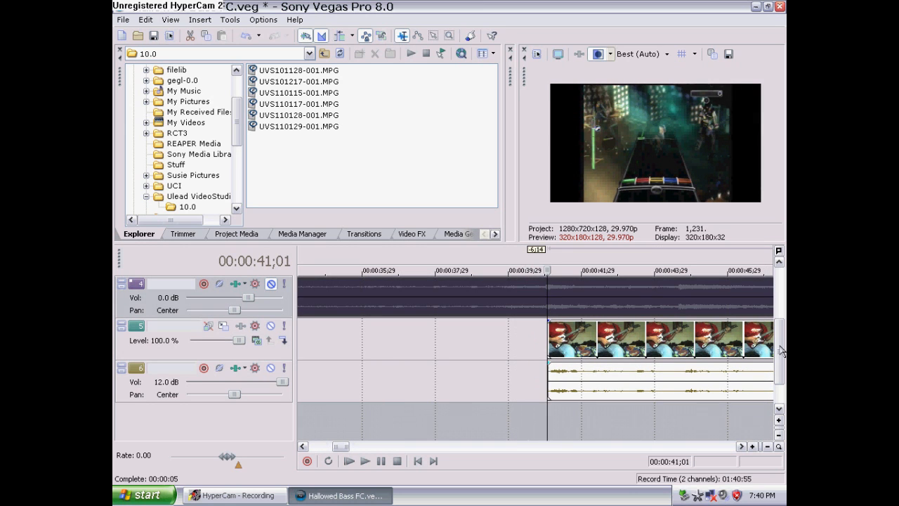
{"action": "left_click_drag", "start_coordinate": [781, 351], "coordinate": [779, 300]}
{"action": "scroll", "coordinate": [708, 311], "scroll_direction": "down", "scroll_amount": 3}
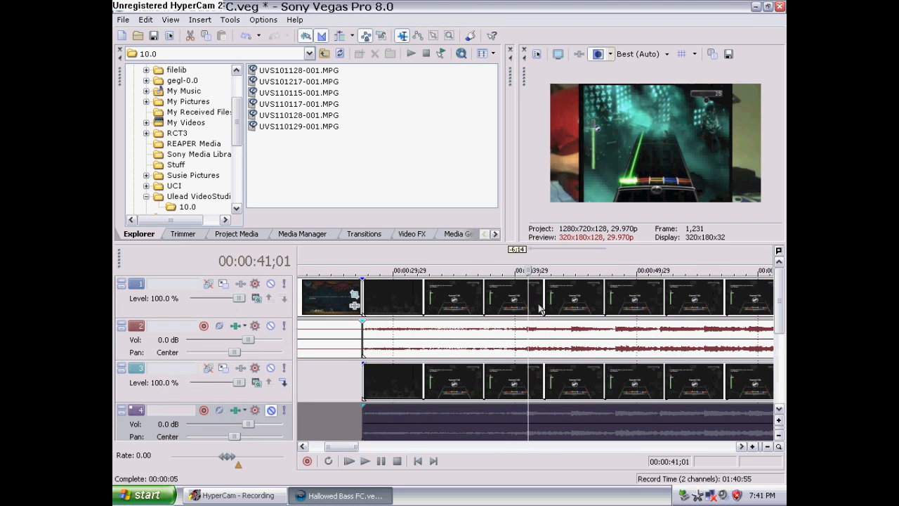
{"action": "scroll", "coordinate": [530, 307], "scroll_direction": "up", "scroll_amount": 1}
{"action": "scroll", "coordinate": [530, 306], "scroll_direction": "up", "scroll_amount": 2}
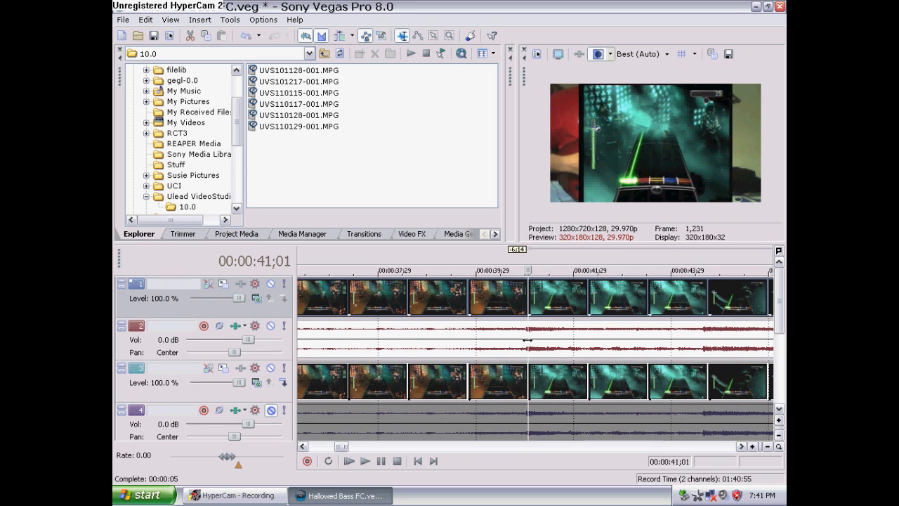
Set the cursor at 00:00:41;00 and trim the start of the track 3 gameplay event and its audio to it
{"action": "left_click_drag", "start_coordinate": [529, 270], "coordinate": [502, 270]}
{"action": "left_click", "coordinate": [528, 301]}
{"action": "scroll", "coordinate": [529, 302], "scroll_direction": "up", "scroll_amount": 6}
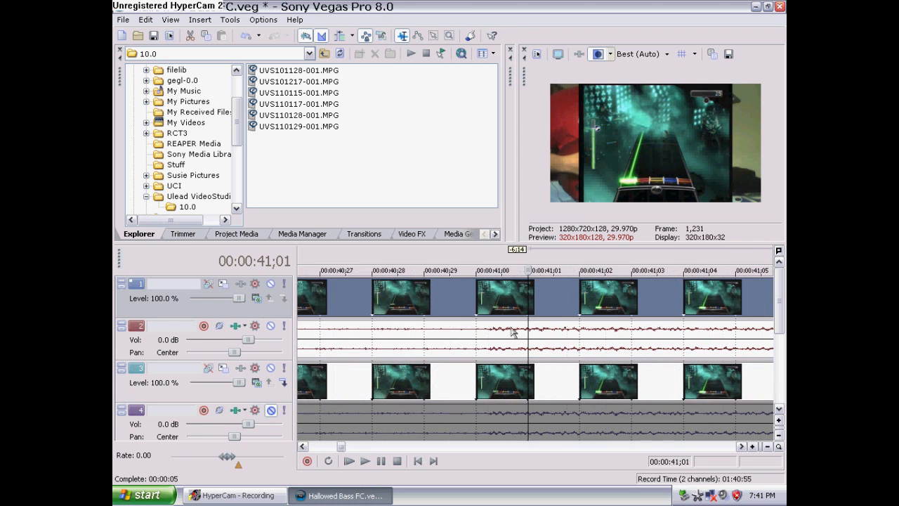
{"action": "left_click", "coordinate": [477, 299]}
{"action": "scroll", "coordinate": [477, 298], "scroll_direction": "down", "scroll_amount": 8}
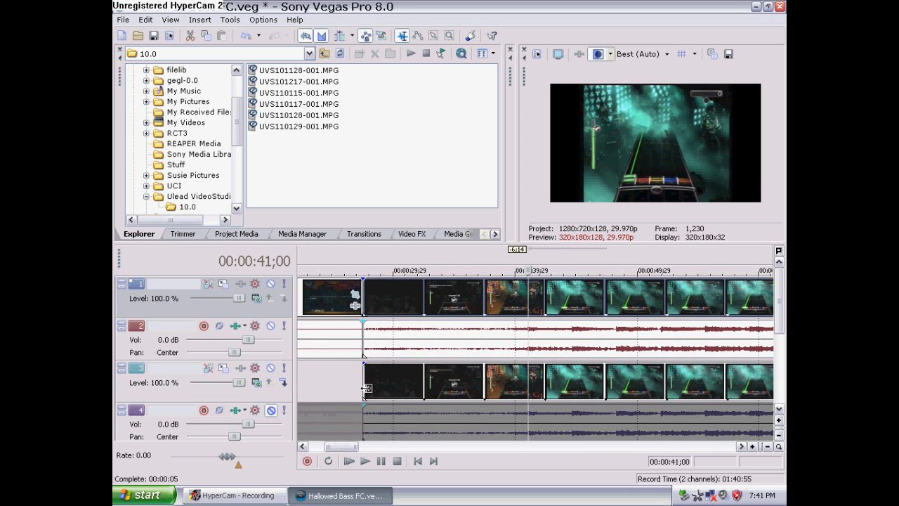
{"action": "left_click_drag", "start_coordinate": [367, 388], "coordinate": [522, 384]}
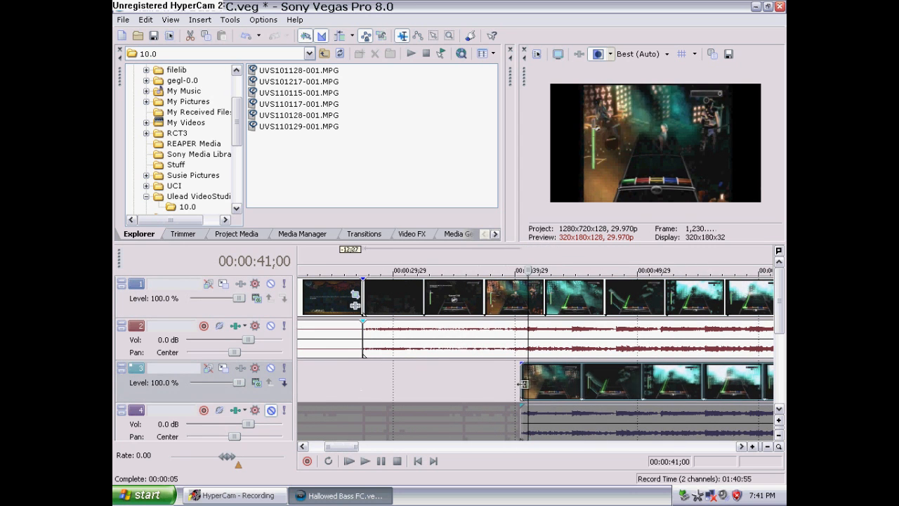
Scroll back to the hand-cam tracks and shift the hand-cam events 10 frames earlier near 00:00:41
{"action": "scroll", "coordinate": [520, 389], "scroll_direction": "down", "scroll_amount": 6}
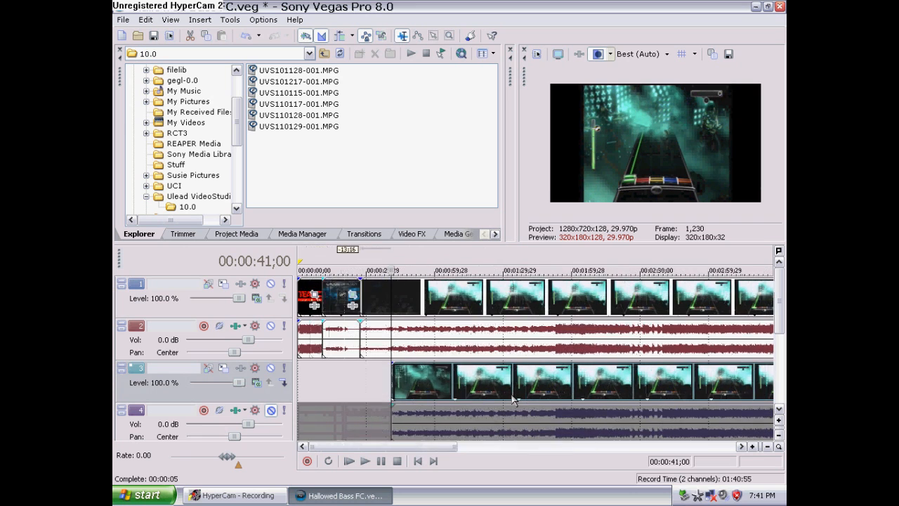
{"action": "scroll", "coordinate": [512, 399], "scroll_direction": "up", "scroll_amount": 5}
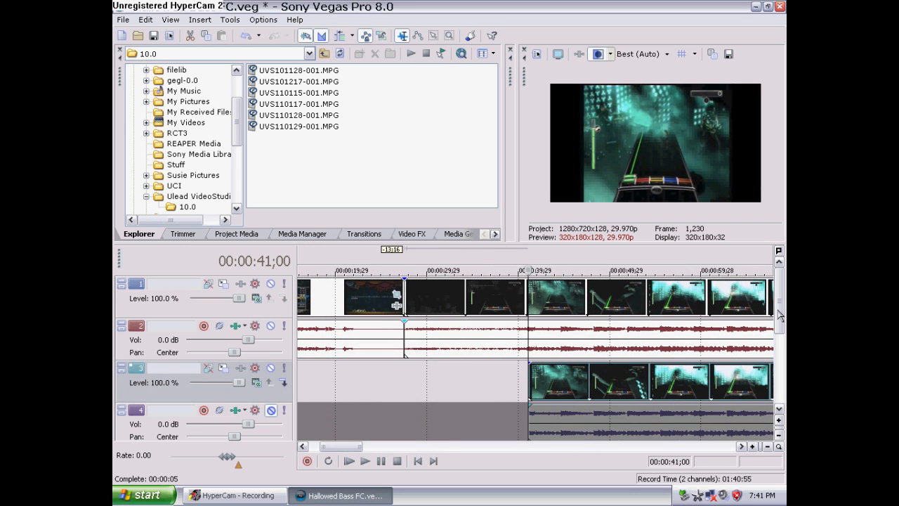
{"action": "left_click_drag", "start_coordinate": [779, 315], "coordinate": [779, 369]}
{"action": "left_click", "coordinate": [530, 429]}
{"action": "scroll", "coordinate": [529, 421], "scroll_direction": "up", "scroll_amount": 2}
{"action": "scroll", "coordinate": [528, 418], "scroll_direction": "up", "scroll_amount": 6}
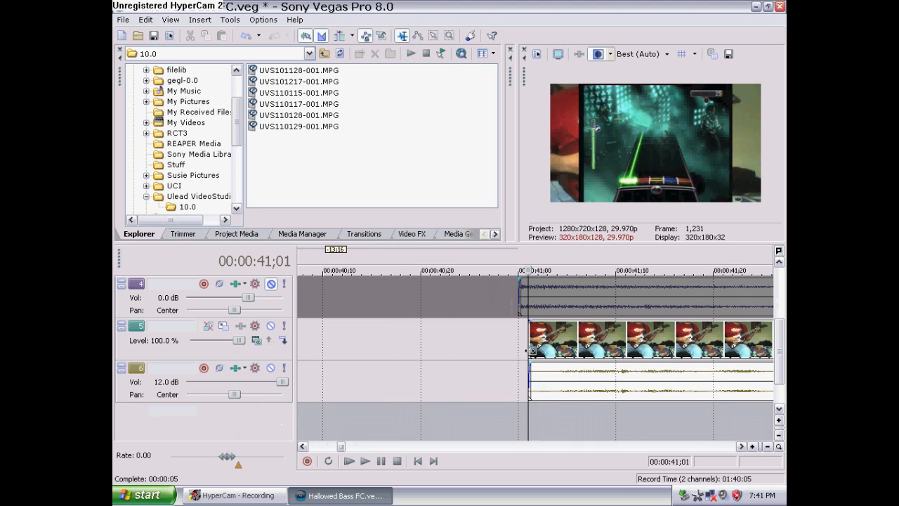
{"action": "left_click_drag", "start_coordinate": [531, 349], "coordinate": [526, 385]}
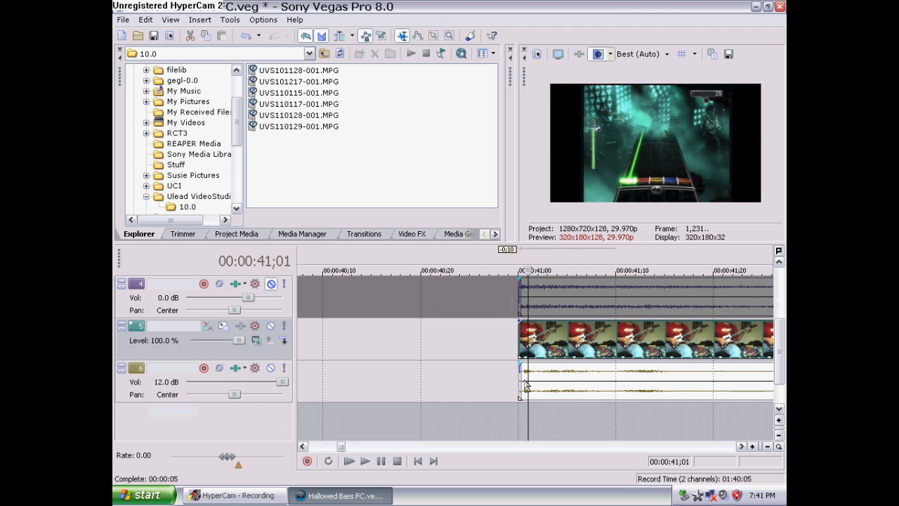
Play back the project from the hand-cam start to check sync, then review all tracks to the end of the timeline
{"action": "left_click", "coordinate": [519, 418]}
{"action": "left_click", "coordinate": [371, 463]}
{"action": "scroll", "coordinate": [413, 431], "scroll_direction": "down", "scroll_amount": 10}
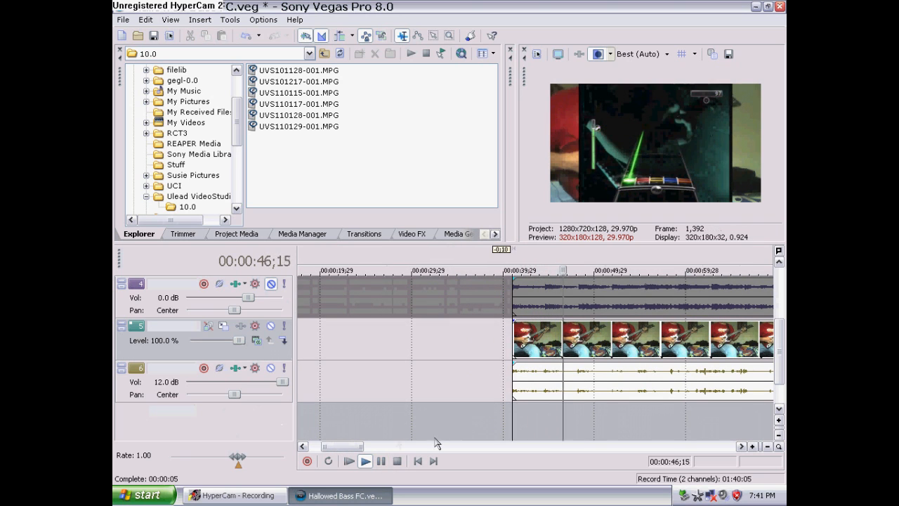
{"action": "left_click", "coordinate": [380, 461]}
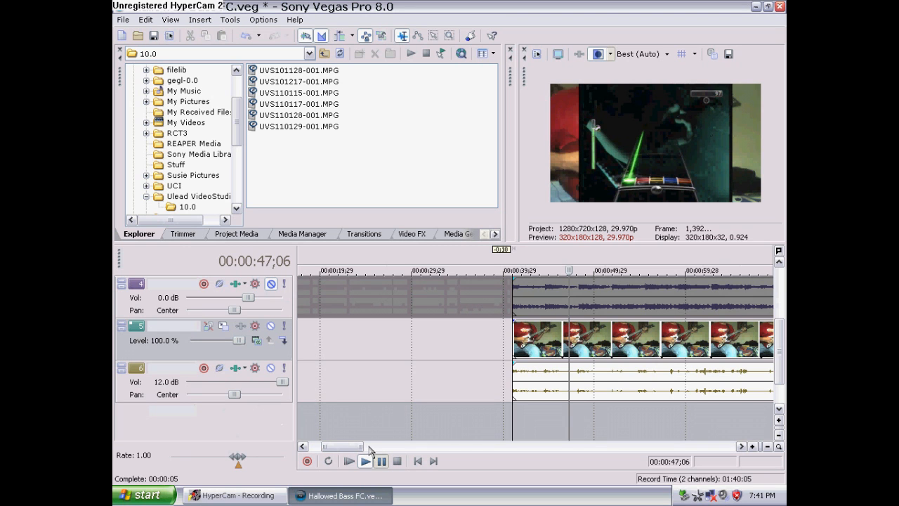
{"action": "left_click_drag", "start_coordinate": [370, 448], "coordinate": [418, 448]}
{"action": "left_click", "coordinate": [365, 422]}
{"action": "left_click", "coordinate": [366, 461]}
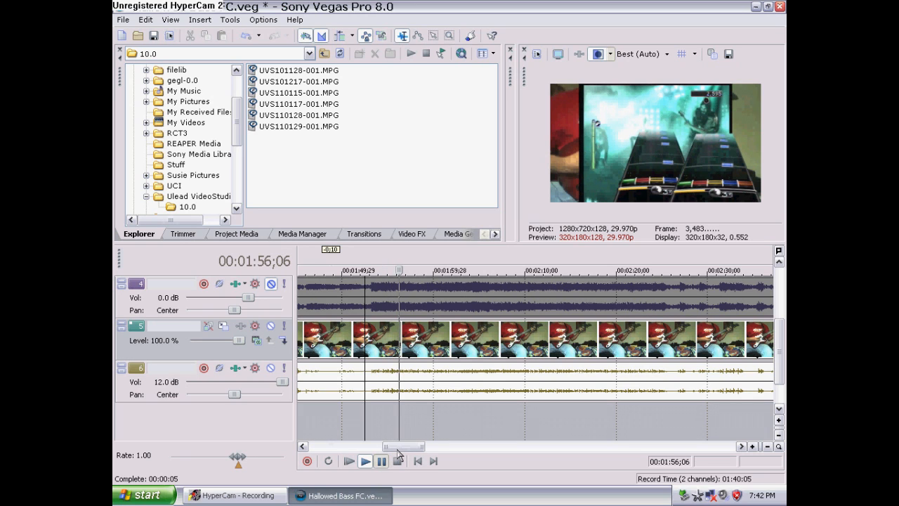
{"action": "left_click", "coordinate": [397, 453]}
{"action": "left_click_drag", "start_coordinate": [404, 450], "coordinate": [396, 442]}
{"action": "left_click_drag", "start_coordinate": [781, 355], "coordinate": [781, 334]}
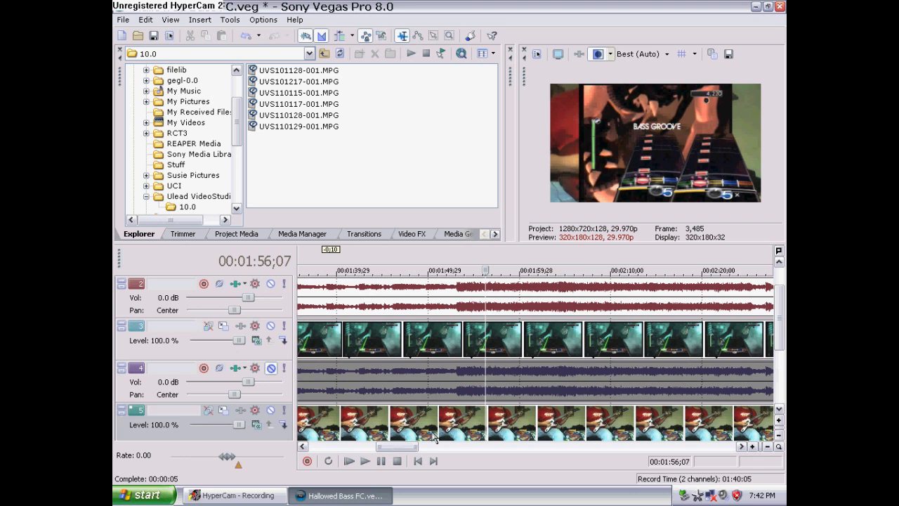
{"action": "left_click_drag", "start_coordinate": [411, 447], "coordinate": [664, 445]}
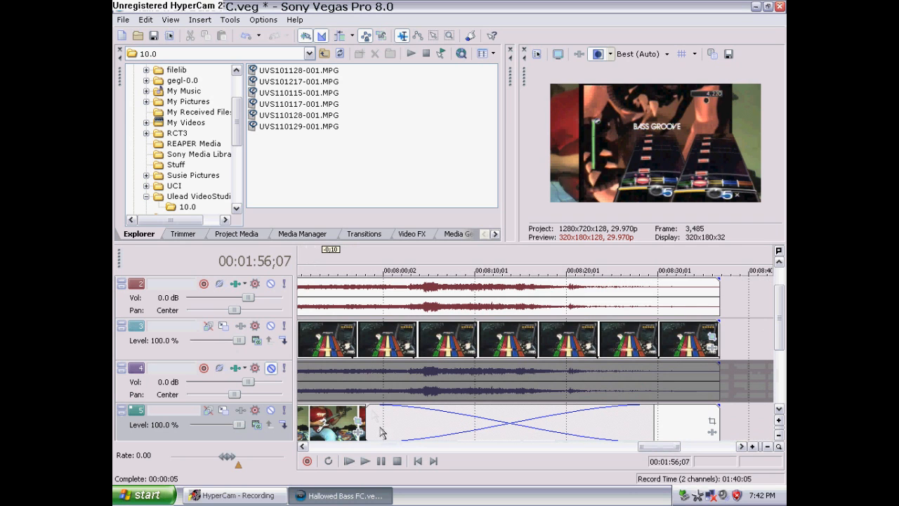
Lengthen the track 5 hand-cam event so it runs to near the end of the gameplay
{"action": "left_click_drag", "start_coordinate": [365, 419], "coordinate": [647, 426]}
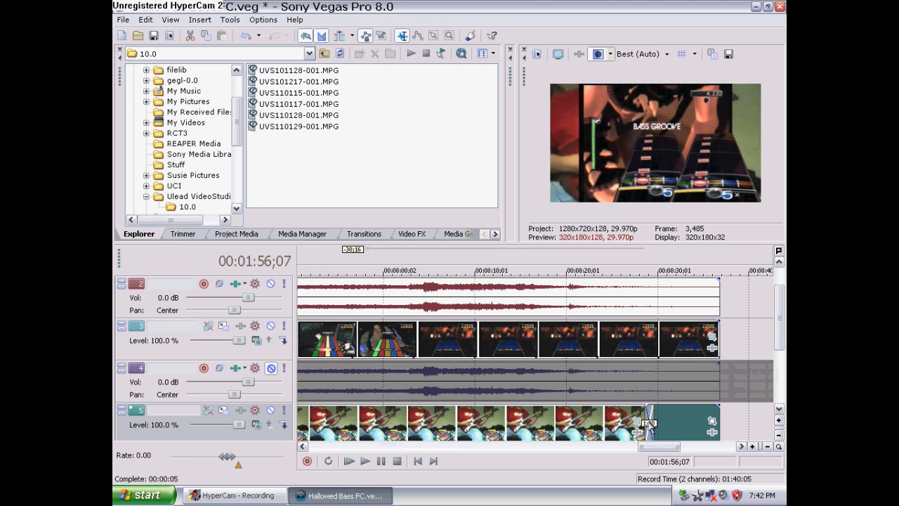
Open the Event Pan/Crop of the track 3 gameplay event and step through its position and mask keyframes
{"action": "left_click", "coordinate": [712, 336]}
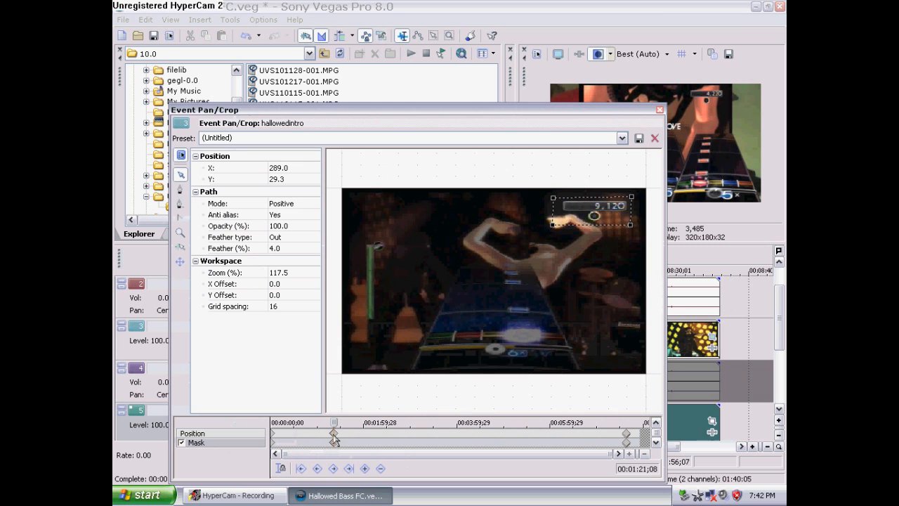
{"action": "left_click", "coordinate": [334, 435]}
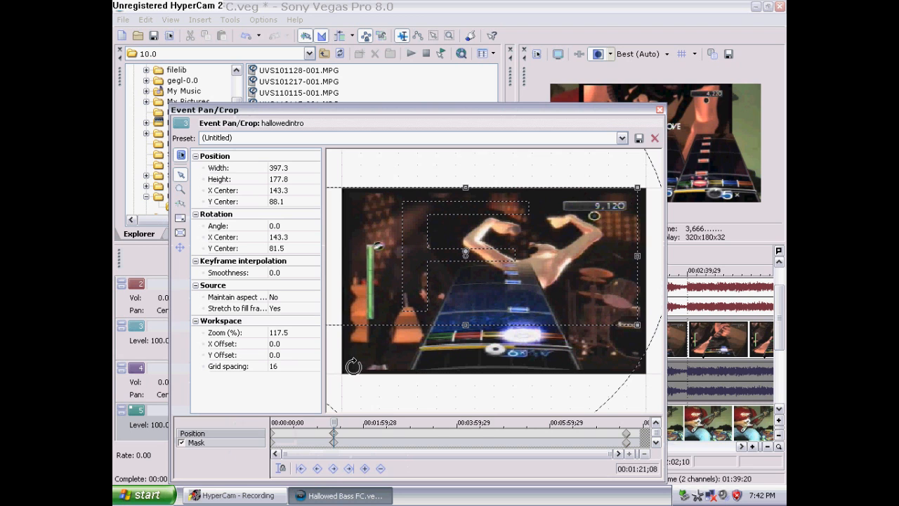
{"action": "left_click", "coordinate": [335, 443]}
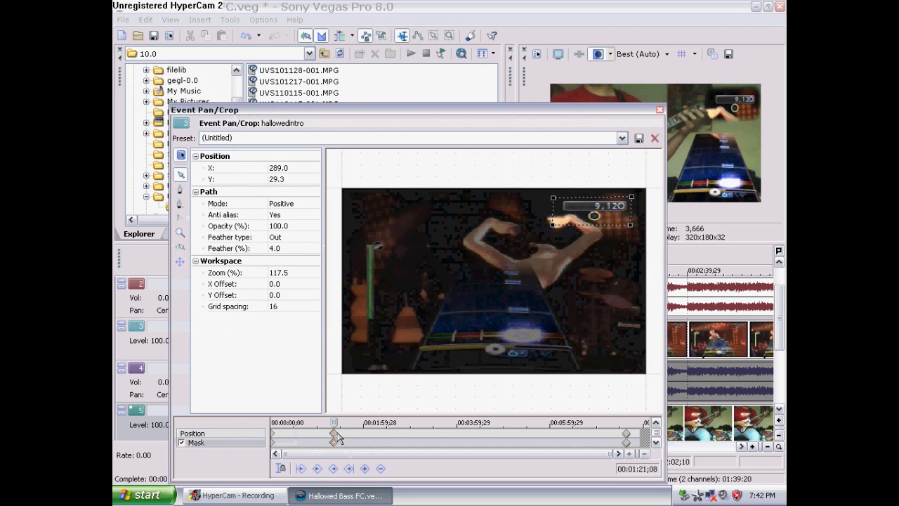
{"action": "left_click", "coordinate": [335, 433]}
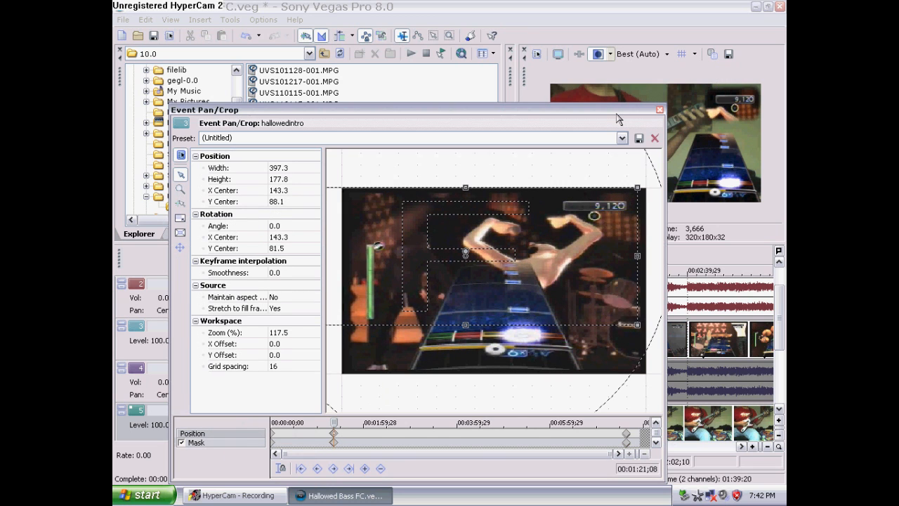
{"action": "left_click", "coordinate": [322, 439]}
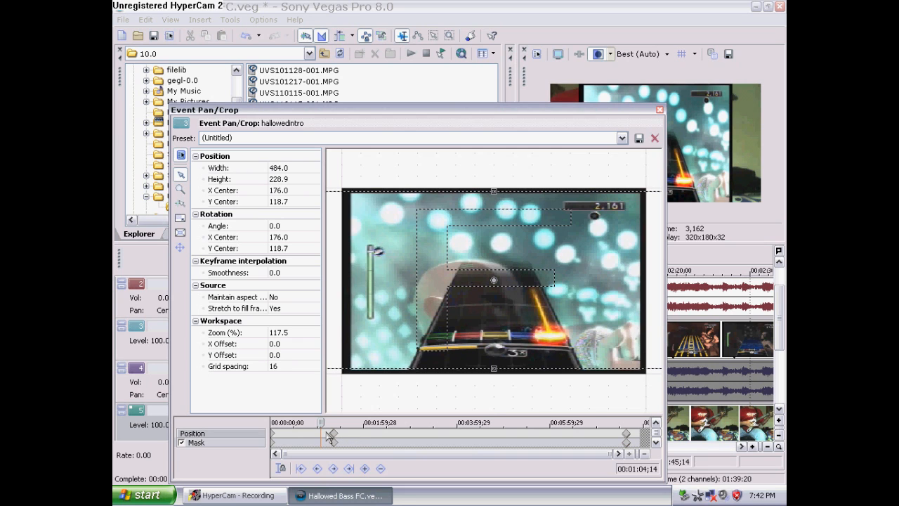
{"action": "left_click", "coordinate": [330, 438]}
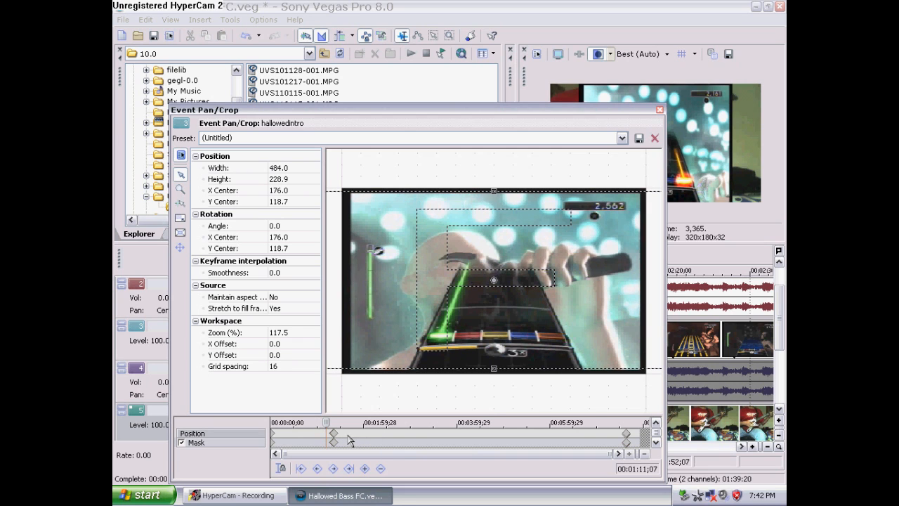
{"action": "left_click", "coordinate": [349, 438]}
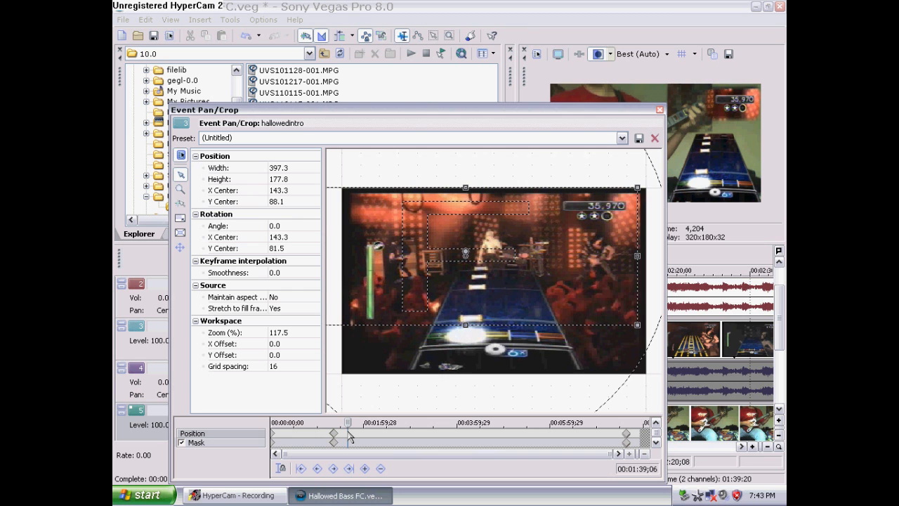
{"action": "left_click_drag", "start_coordinate": [507, 116], "coordinate": [477, 105]}
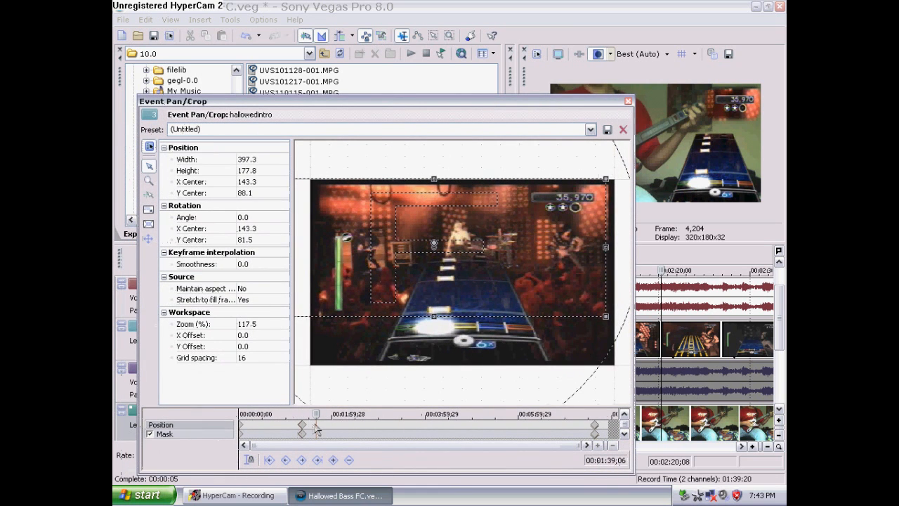
{"action": "left_click", "coordinate": [311, 428]}
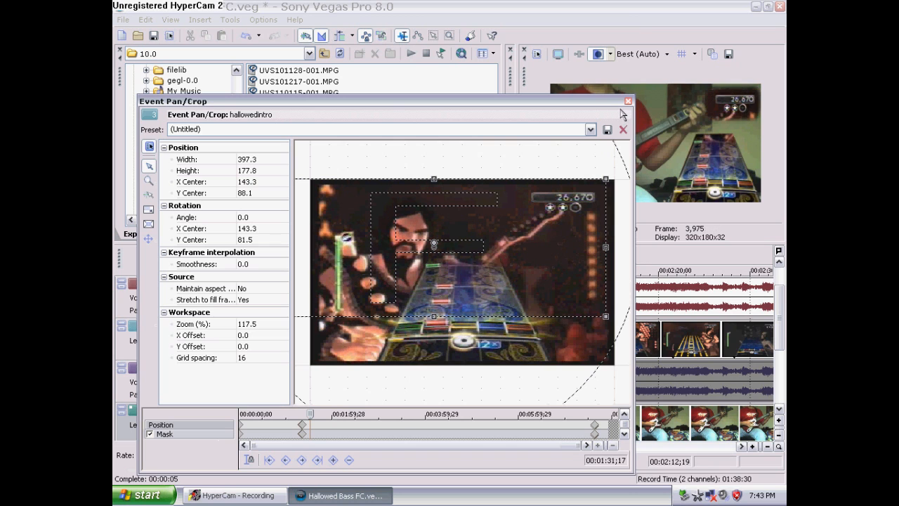
{"action": "left_click", "coordinate": [628, 103]}
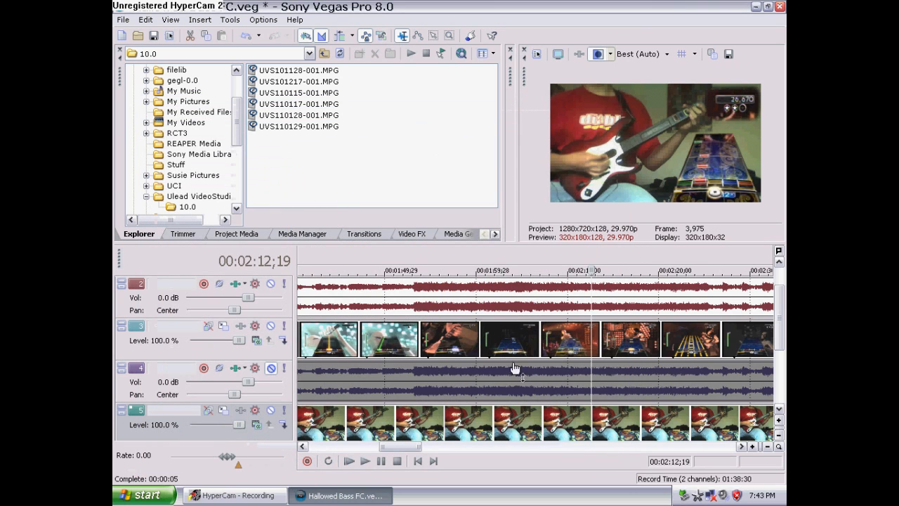
Scroll to the top tracks and inspect the Event Pan/Crop keyframes of the track 1 event
{"action": "left_click", "coordinate": [484, 345]}
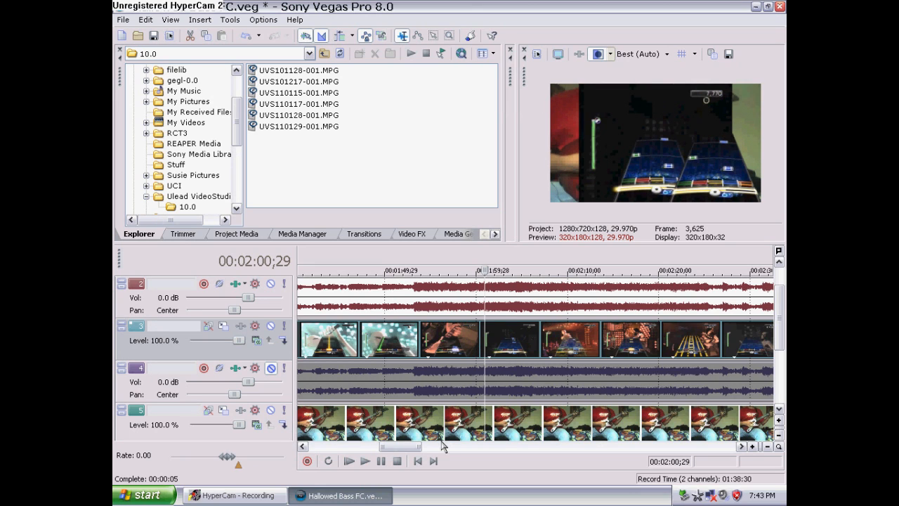
{"action": "left_click", "coordinate": [470, 349]}
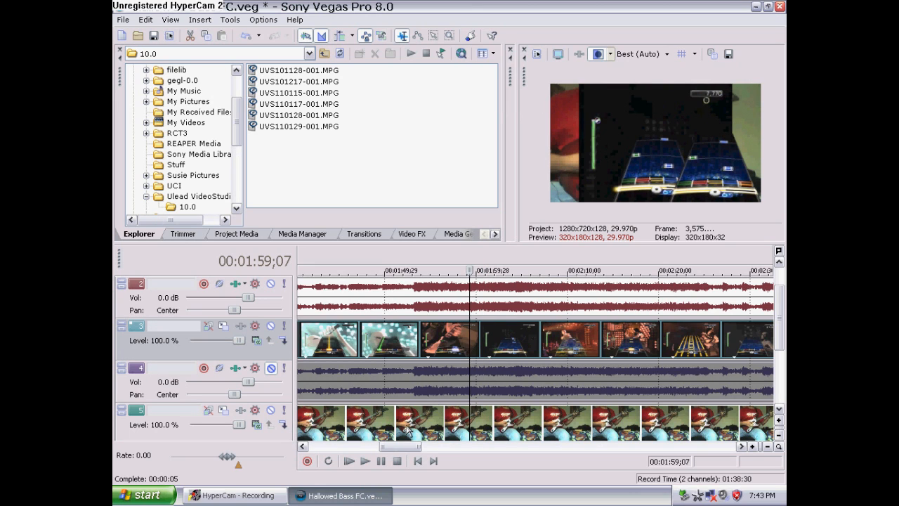
{"action": "left_click_drag", "start_coordinate": [402, 447], "coordinate": [676, 417]}
{"action": "left_click_drag", "start_coordinate": [780, 318], "coordinate": [781, 301]}
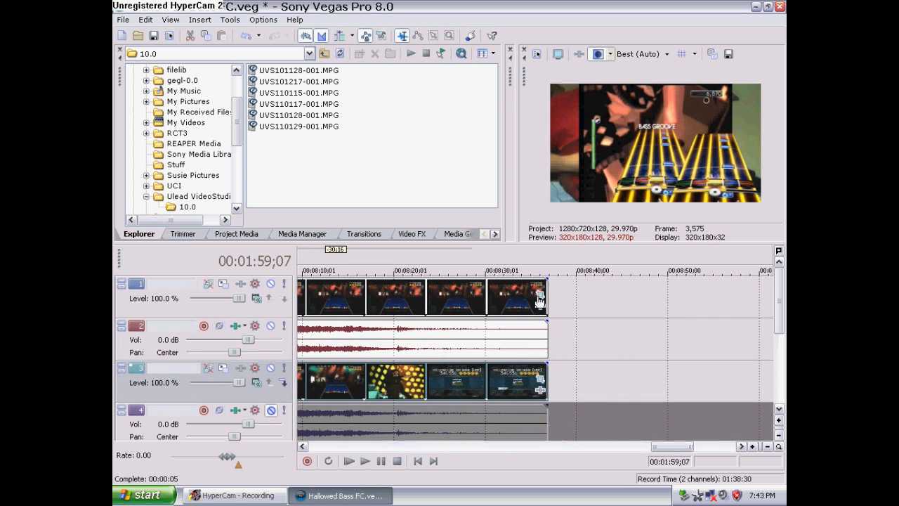
{"action": "left_click", "coordinate": [541, 296]}
{"action": "left_click", "coordinate": [302, 430]}
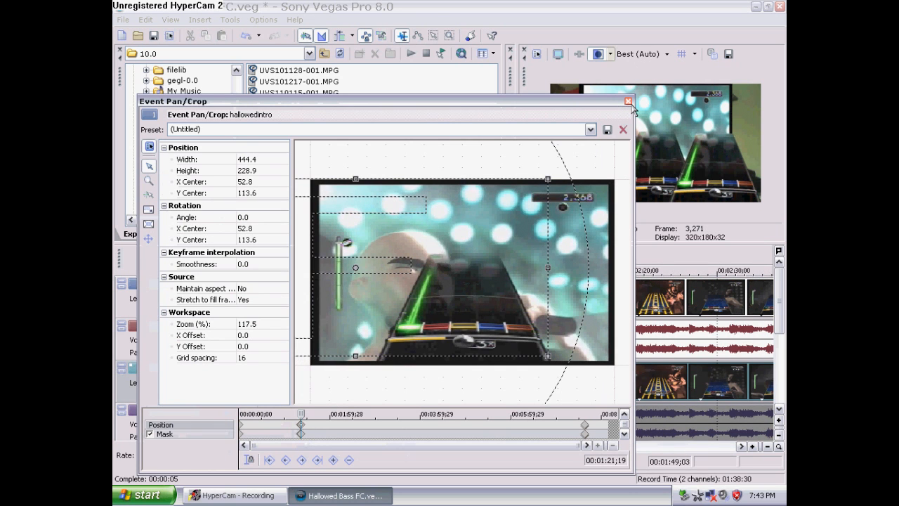
{"action": "left_click", "coordinate": [628, 102]}
Move the track 3 gameplay event earlier so it starts at the end of the track 1 intro event, then scrub through it
{"action": "left_click_drag", "start_coordinate": [416, 447], "coordinate": [353, 445]}
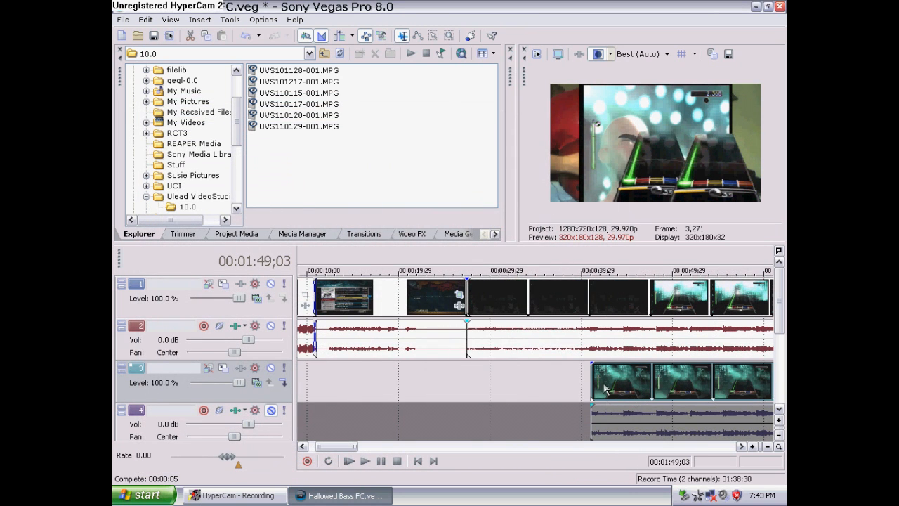
{"action": "left_click_drag", "start_coordinate": [592, 383], "coordinate": [486, 388]}
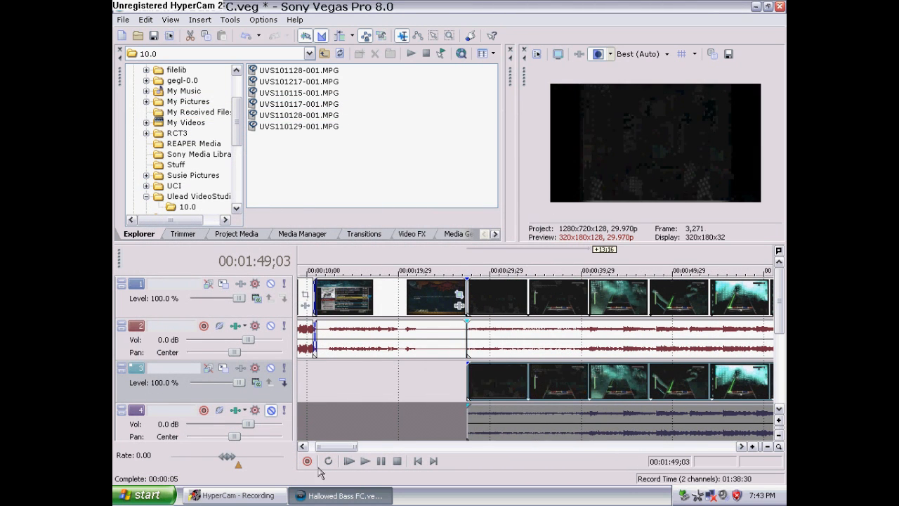
{"action": "left_click_drag", "start_coordinate": [354, 446], "coordinate": [418, 446]}
{"action": "left_click", "coordinate": [417, 382]}
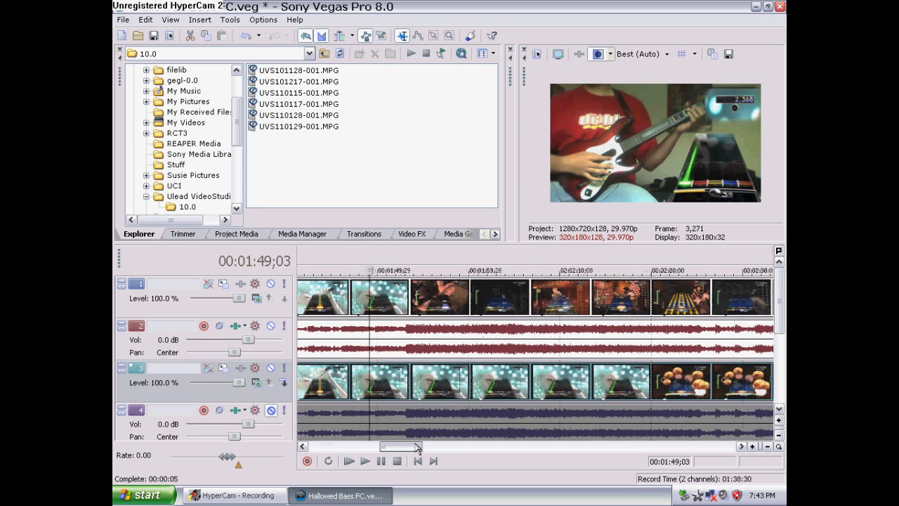
{"action": "left_click", "coordinate": [410, 388]}
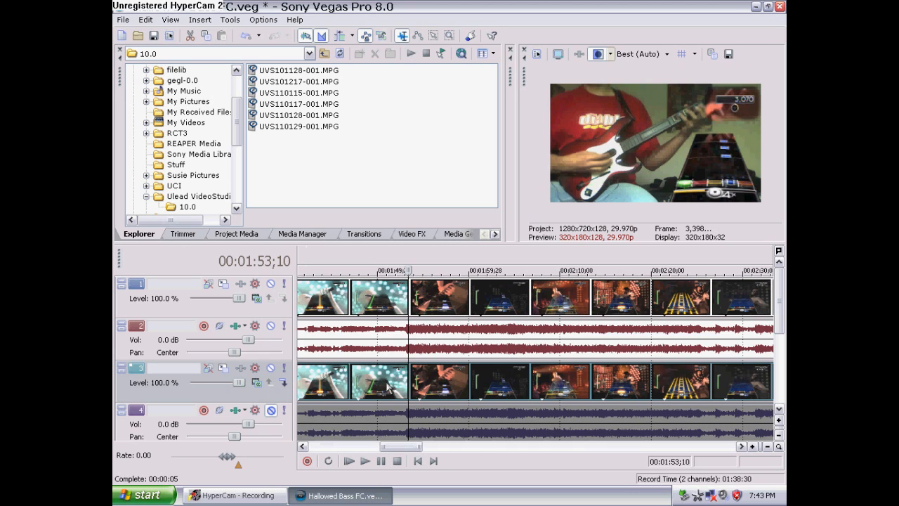
{"action": "left_click", "coordinate": [374, 388]}
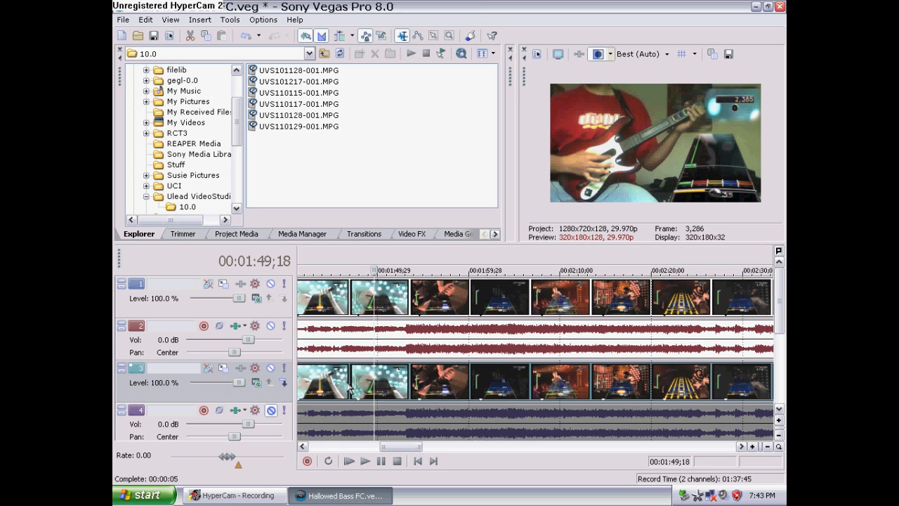
{"action": "left_click", "coordinate": [349, 387]}
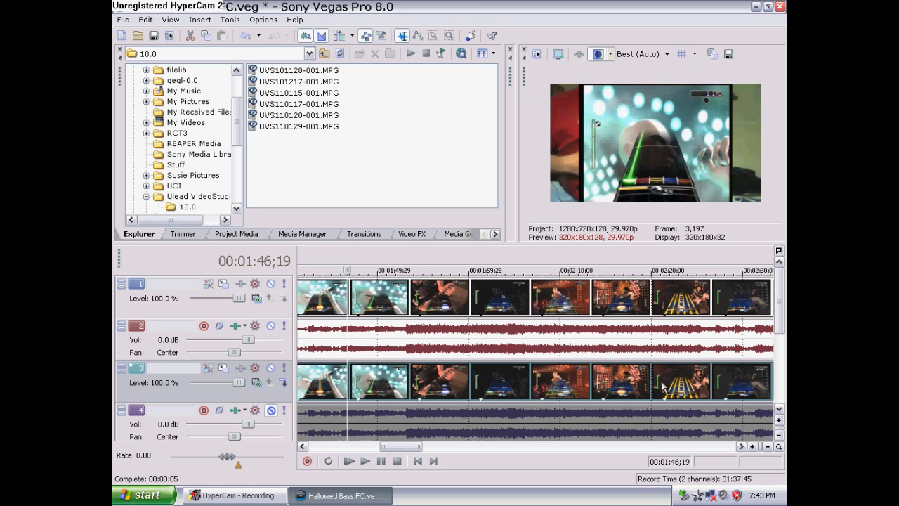
Scroll down to the hand-cam tracks and move the hand-cam events later to the cursor near 00:01:46;19
{"action": "scroll", "coordinate": [661, 387], "scroll_direction": "down", "scroll_amount": 3}
{"action": "scroll", "coordinate": [661, 387], "scroll_direction": "down", "scroll_amount": 5}
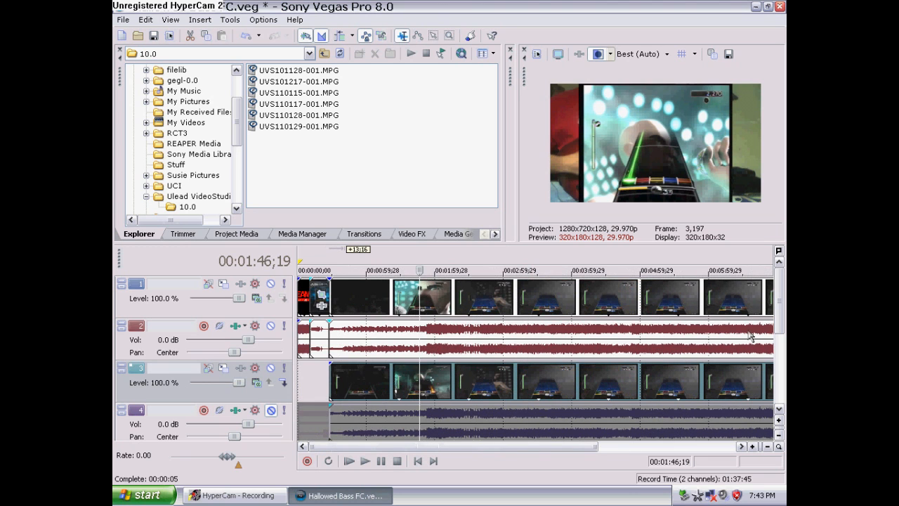
{"action": "left_click", "coordinate": [782, 320]}
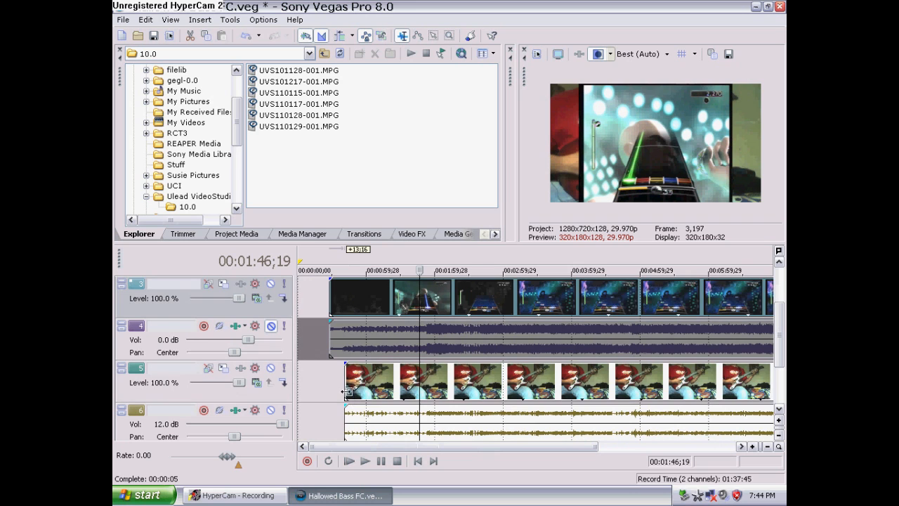
{"action": "left_click", "coordinate": [349, 389]}
{"action": "left_click_drag", "start_coordinate": [349, 389], "coordinate": [418, 386]}
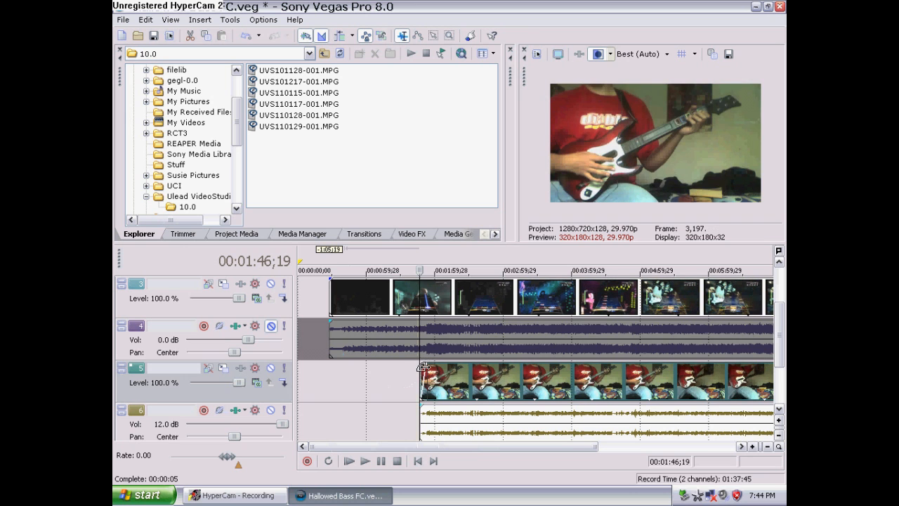
Zoom in and adjust the hand-cam event's fade-in and position, placing its start at the cursor near 00:01:46;19
{"action": "scroll", "coordinate": [427, 385], "scroll_direction": "up", "scroll_amount": 4}
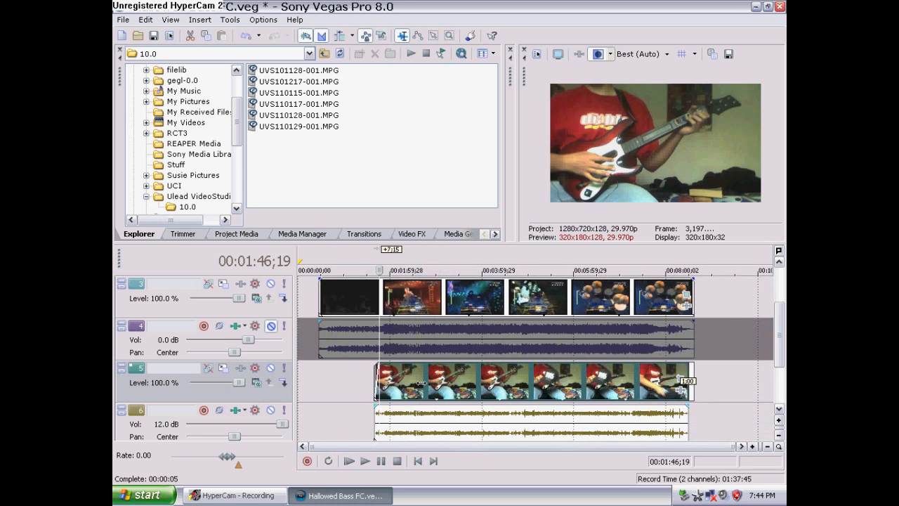
{"action": "scroll", "coordinate": [434, 391], "scroll_direction": "up", "scroll_amount": 5}
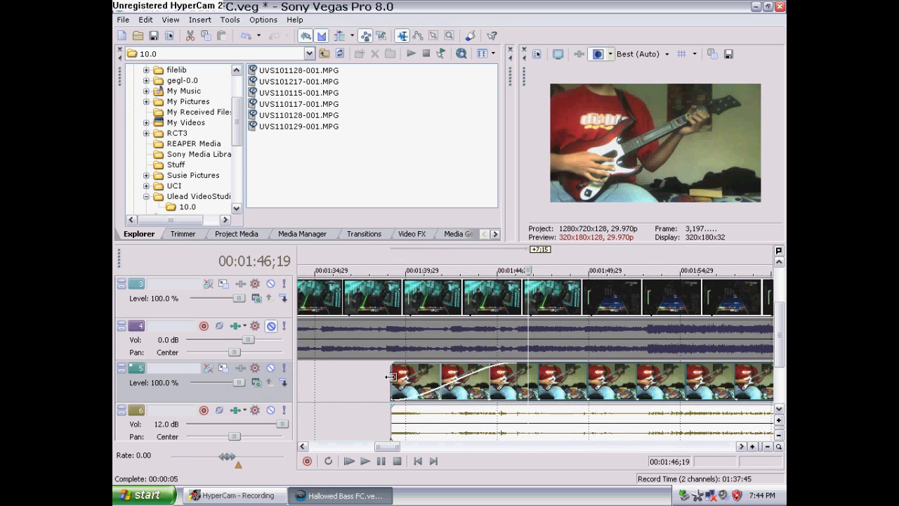
{"action": "left_click_drag", "start_coordinate": [453, 380], "coordinate": [465, 380]}
{"action": "left_click_drag", "start_coordinate": [596, 364], "coordinate": [511, 365]}
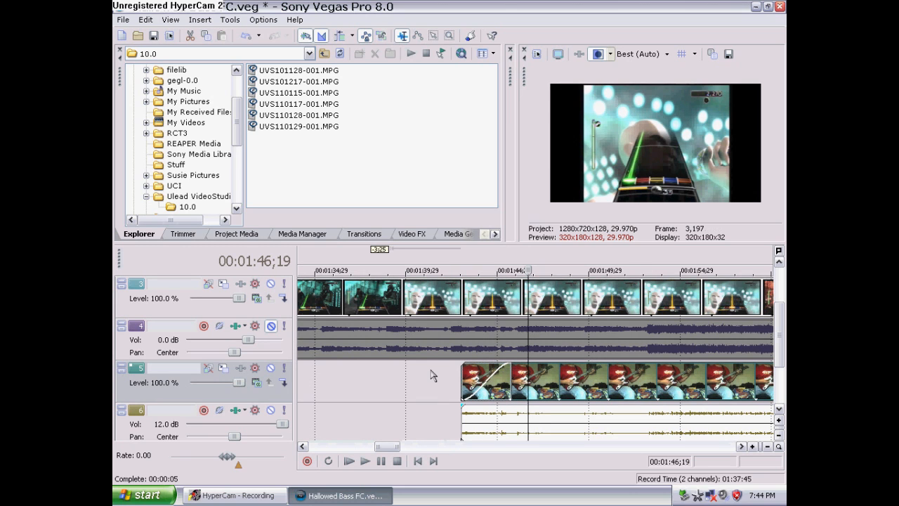
{"action": "left_click_drag", "start_coordinate": [511, 364], "coordinate": [559, 364]}
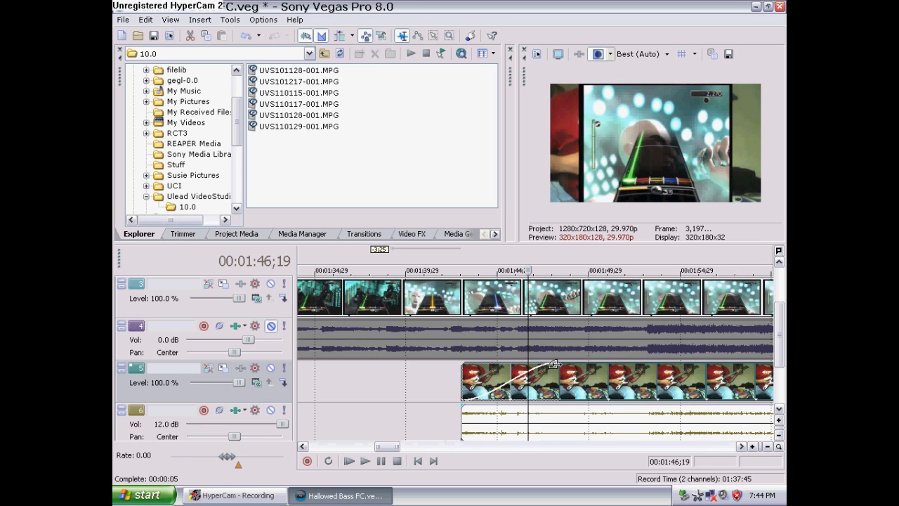
{"action": "left_click_drag", "start_coordinate": [462, 383], "coordinate": [443, 386]}
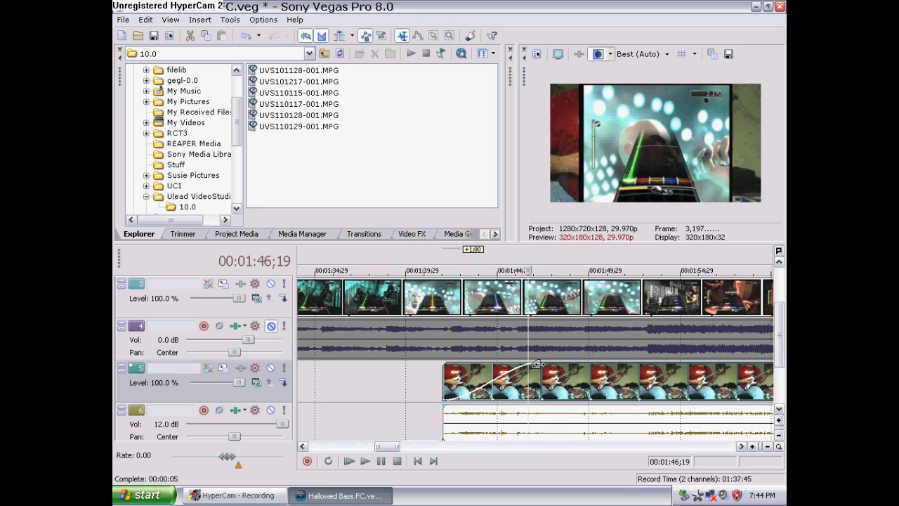
{"action": "left_click_drag", "start_coordinate": [536, 365], "coordinate": [625, 380]}
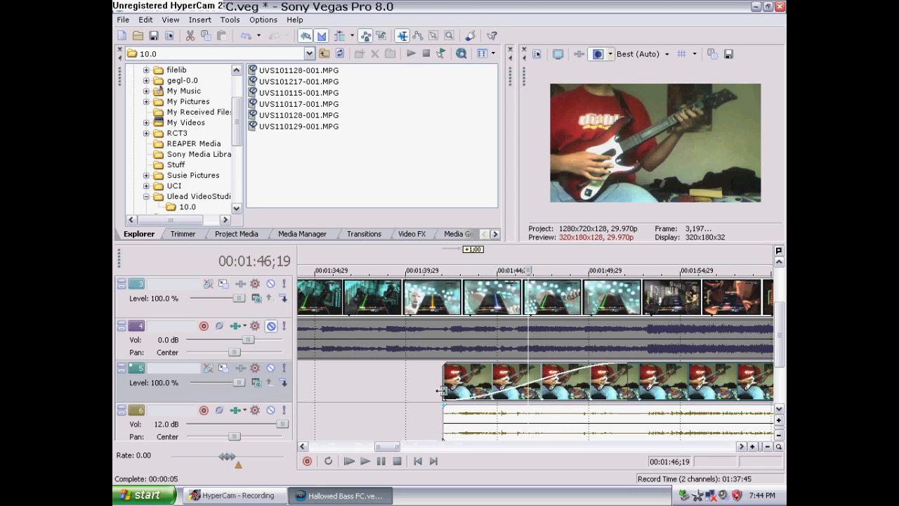
{"action": "left_click_drag", "start_coordinate": [441, 391], "coordinate": [529, 386]}
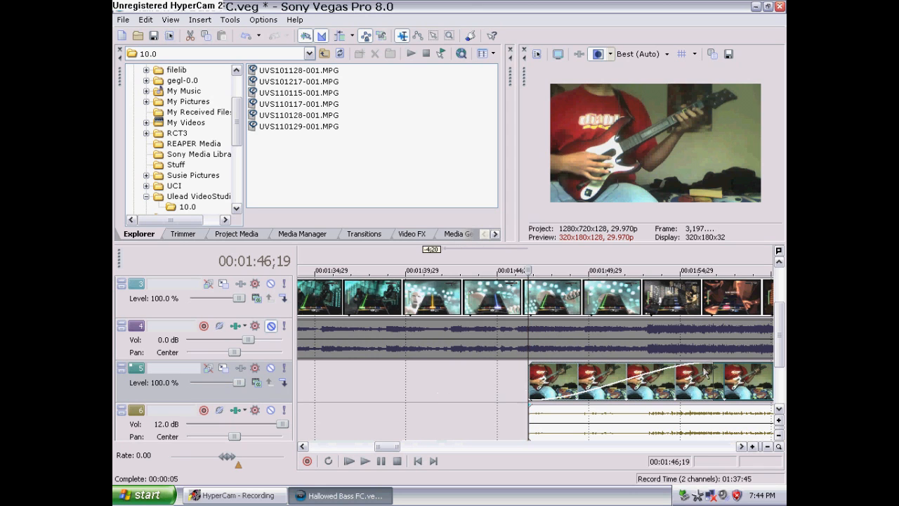
{"action": "left_click_drag", "start_coordinate": [704, 368], "coordinate": [614, 367]}
Set the cursor at 00:01:47;24 and move the hand-cam events to start there
{"action": "left_click", "coordinate": [506, 399]}
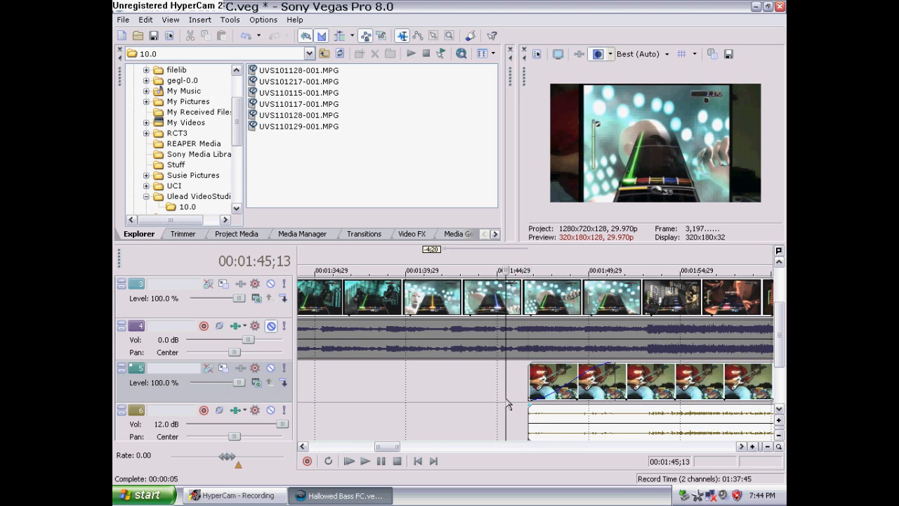
{"action": "left_click", "coordinate": [562, 420]}
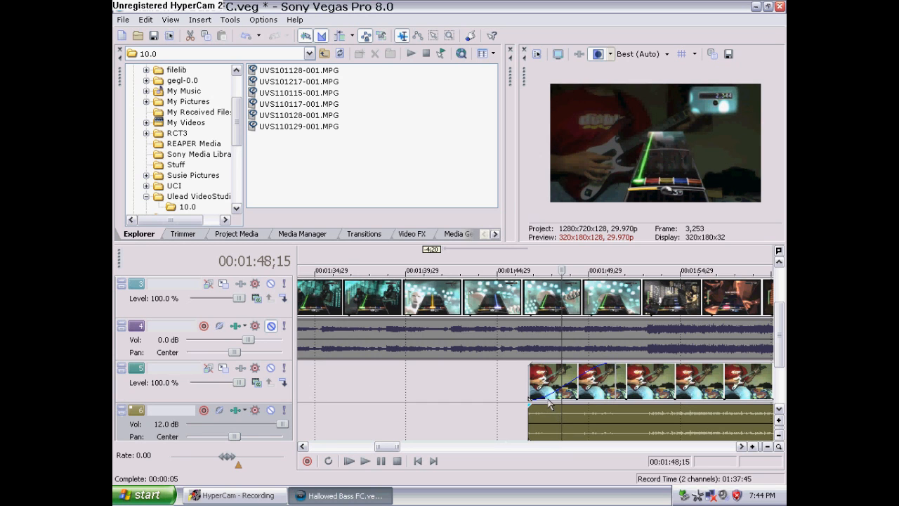
{"action": "left_click", "coordinate": [549, 393]}
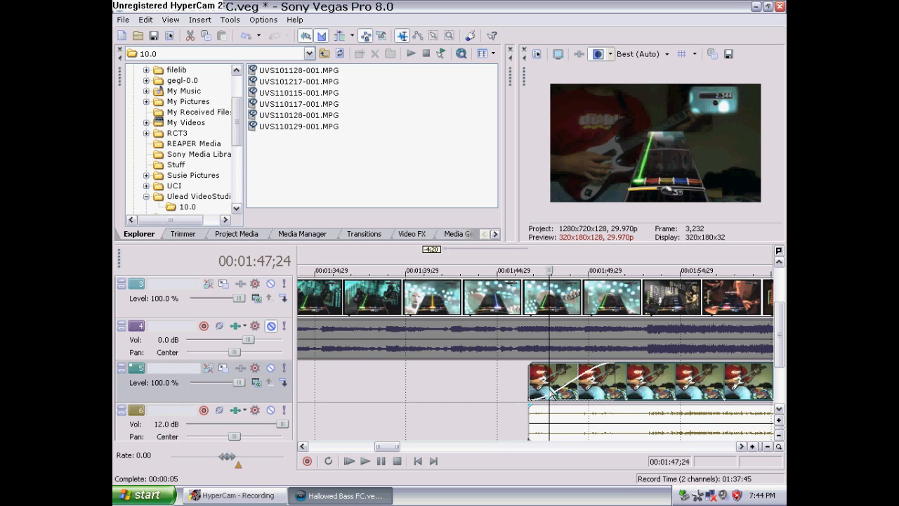
{"action": "left_click_drag", "start_coordinate": [541, 395], "coordinate": [576, 385]}
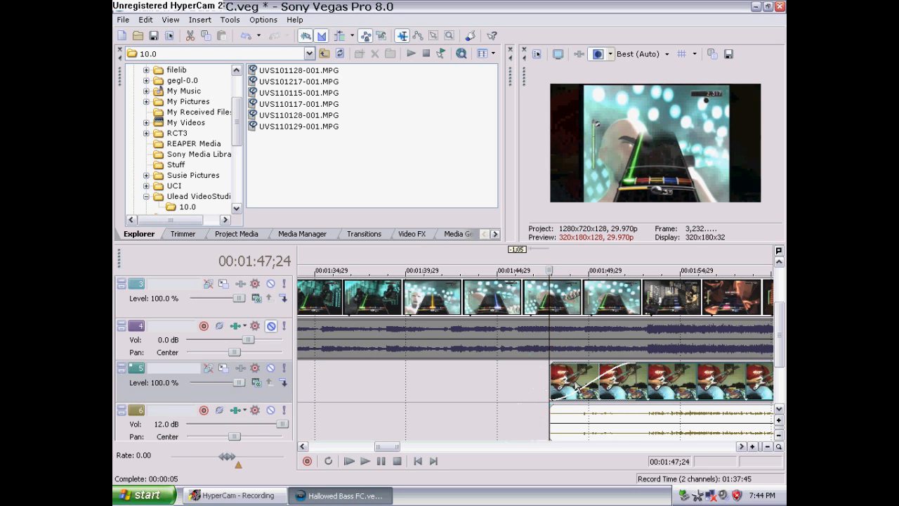
Scrub around the start of the hand-cam event to check its sync with the gameplay, then zoom out to the whole project
{"action": "left_click", "coordinate": [561, 413]}
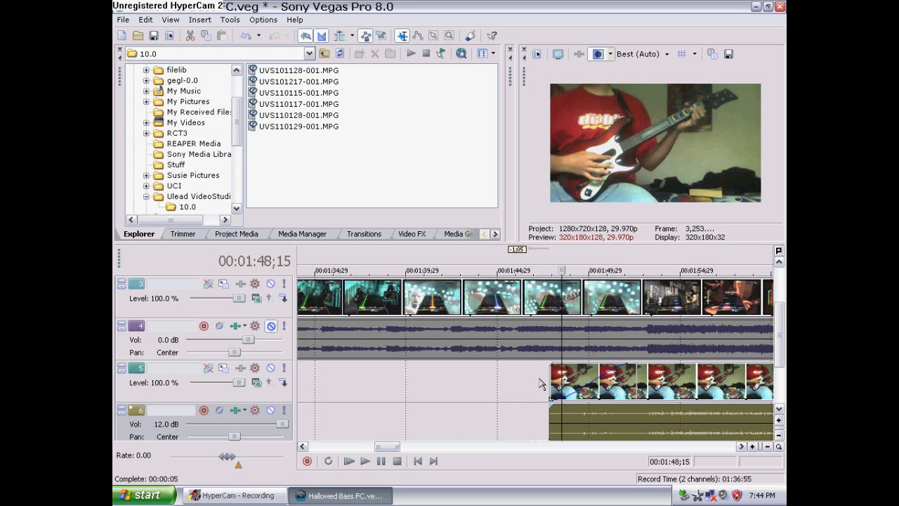
{"action": "left_click", "coordinate": [569, 385]}
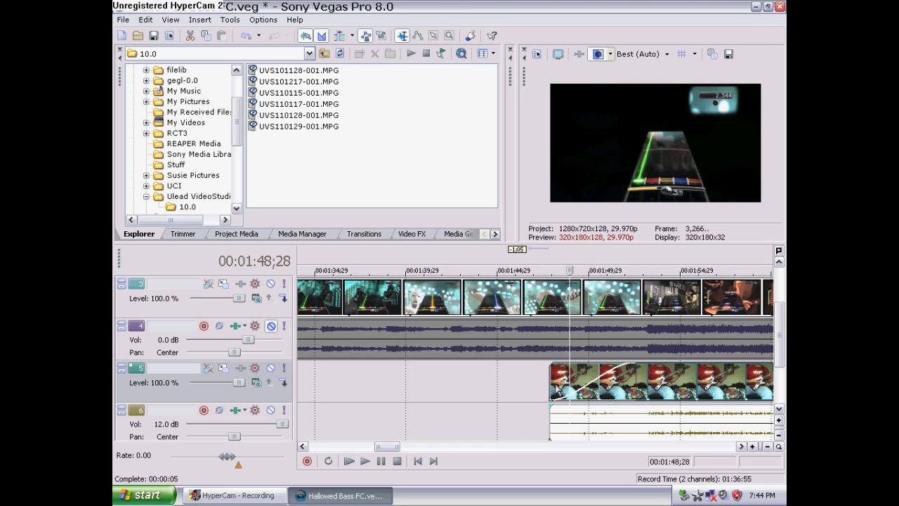
{"action": "left_click", "coordinate": [524, 390]}
{"action": "scroll", "coordinate": [524, 390], "scroll_direction": "down", "scroll_amount": 3}
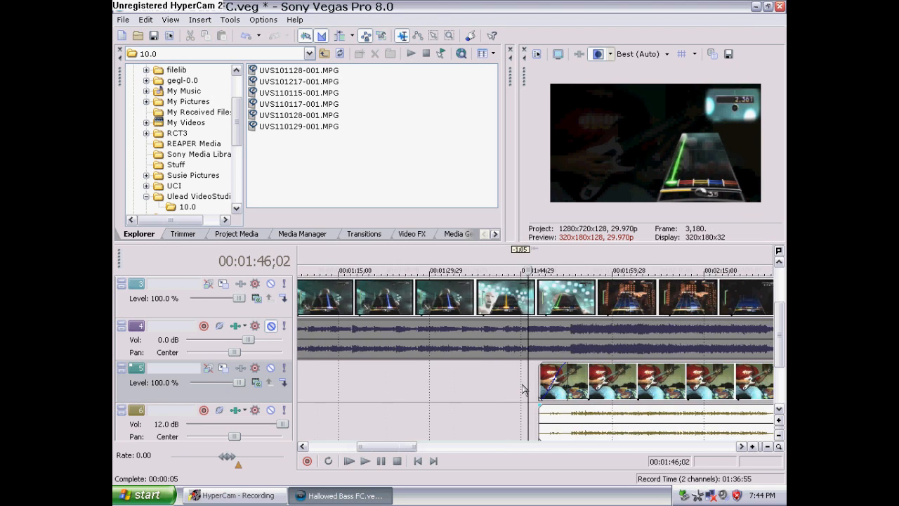
{"action": "scroll", "coordinate": [524, 390], "scroll_direction": "down", "scroll_amount": 5}
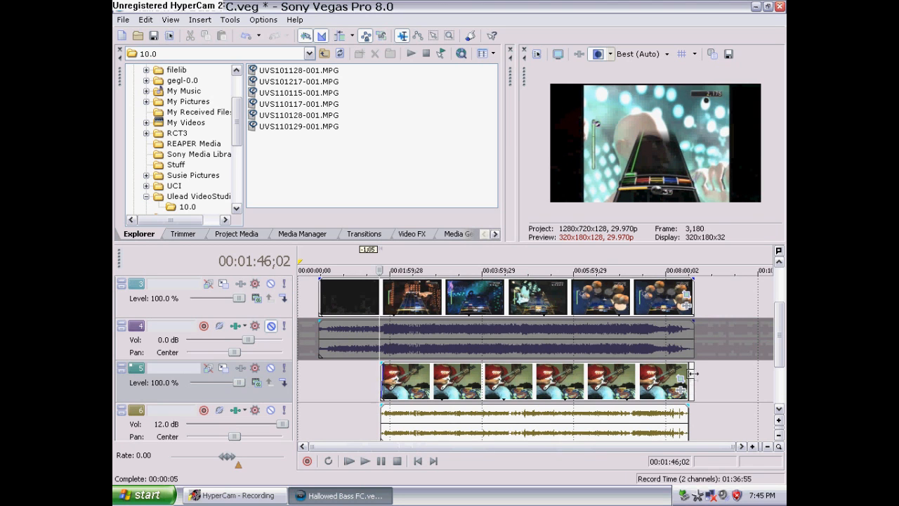
Scroll to the end of the hand-cam track near 00:08:29 and move the blank event after the hand-cam video earlier
{"action": "left_click_drag", "start_coordinate": [694, 380], "coordinate": [695, 380]}
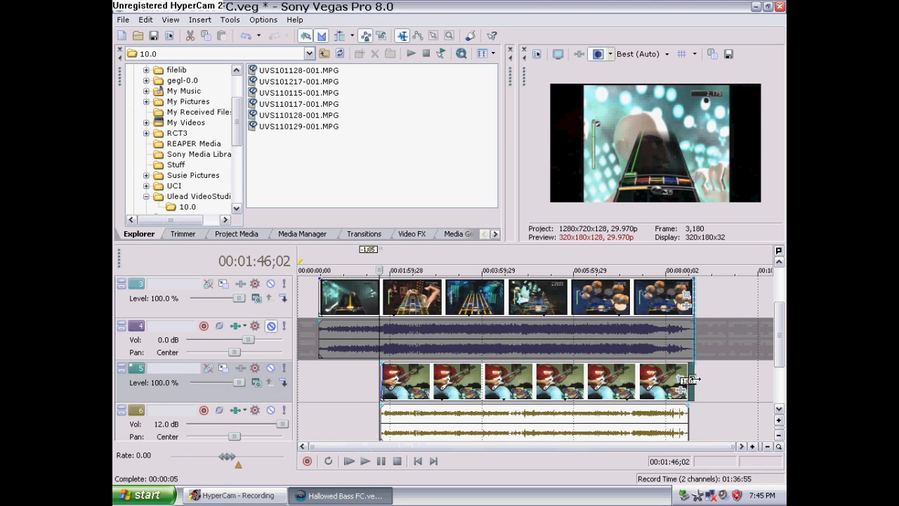
{"action": "left_click", "coordinate": [694, 380]}
{"action": "left_click_drag", "start_coordinate": [781, 337], "coordinate": [764, 360]}
{"action": "left_click", "coordinate": [690, 424]}
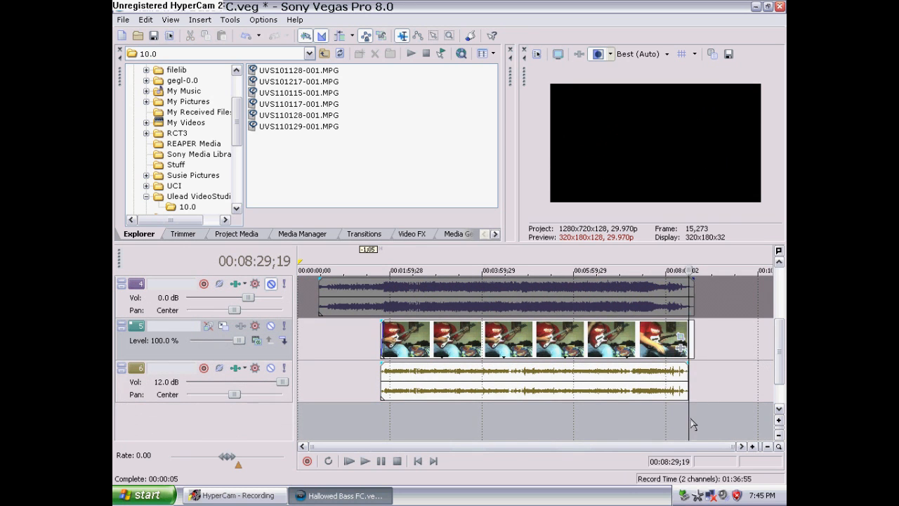
{"action": "scroll", "coordinate": [693, 424], "scroll_direction": "up", "scroll_amount": 7}
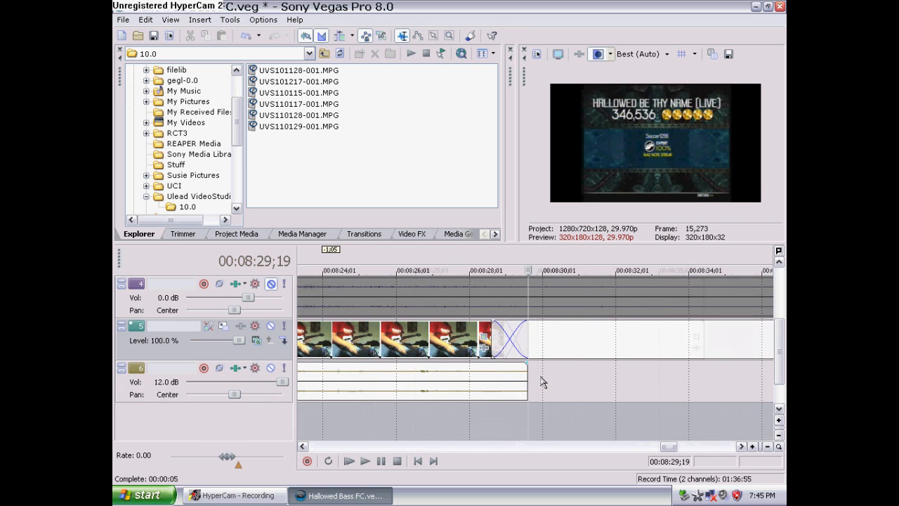
{"action": "scroll", "coordinate": [548, 387], "scroll_direction": "down", "scroll_amount": 2}
{"action": "left_click_drag", "start_coordinate": [583, 351], "coordinate": [441, 354]}
{"action": "left_click", "coordinate": [379, 431]}
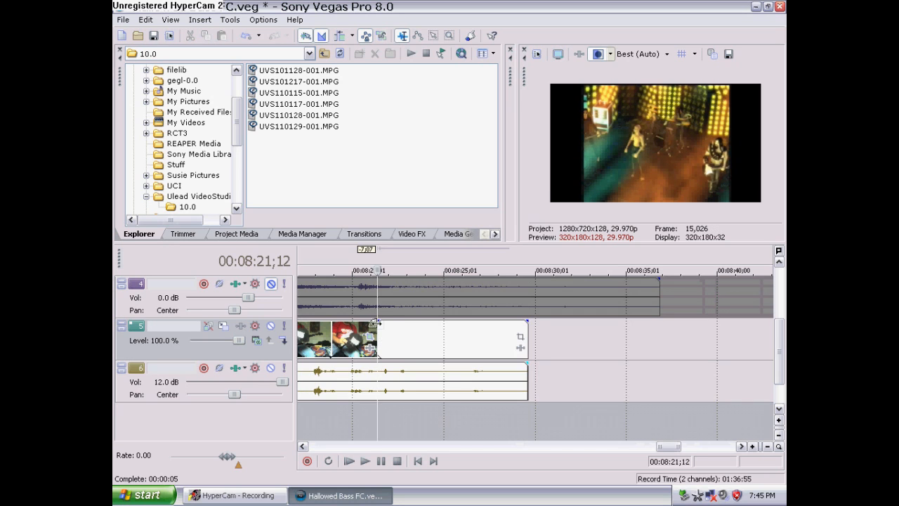
Keep sliding the blank event earlier over the hand-cam video's end, adjusting its crossfade near 00:08:15
{"action": "left_click", "coordinate": [380, 327]}
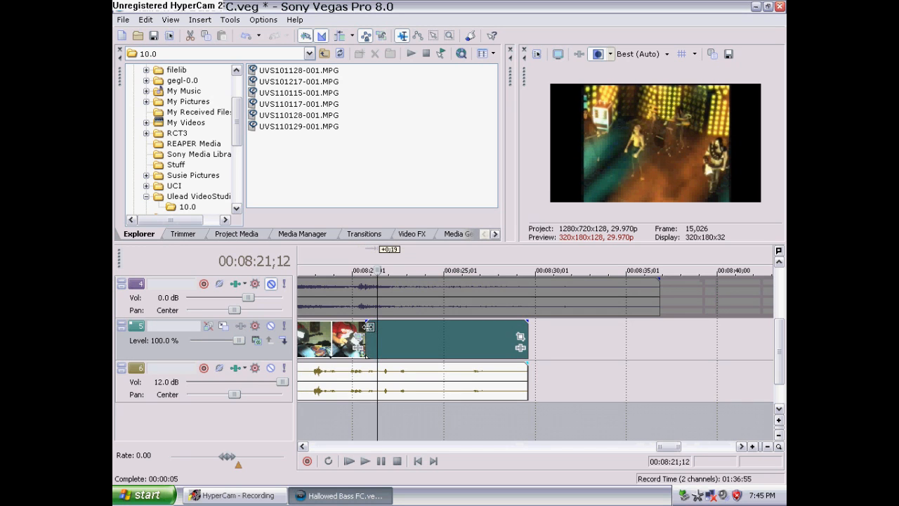
{"action": "left_click", "coordinate": [414, 434]}
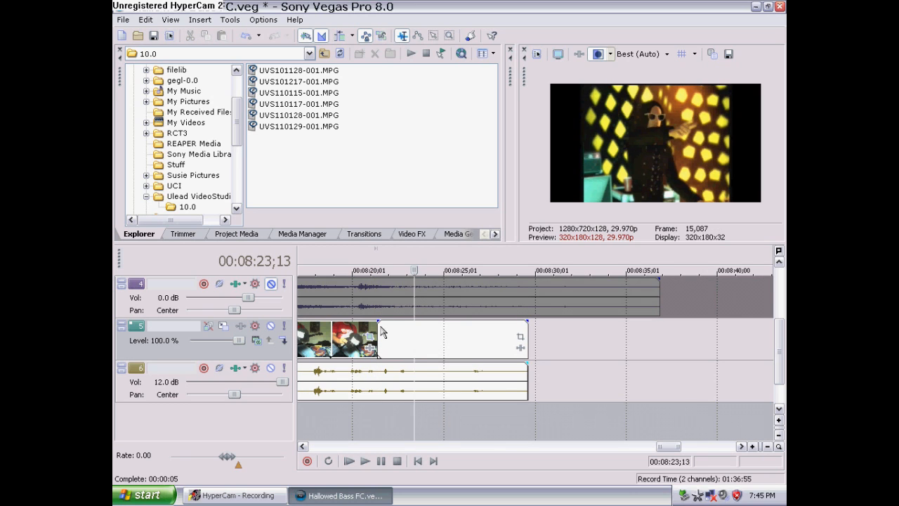
{"action": "mouse_move", "coordinate": [366, 324]}
{"action": "left_mouse_down"}
{"action": "mouse_move", "coordinate": [382, 329]}
{"action": "mouse_move", "coordinate": [362, 336]}
{"action": "left_mouse_up"}
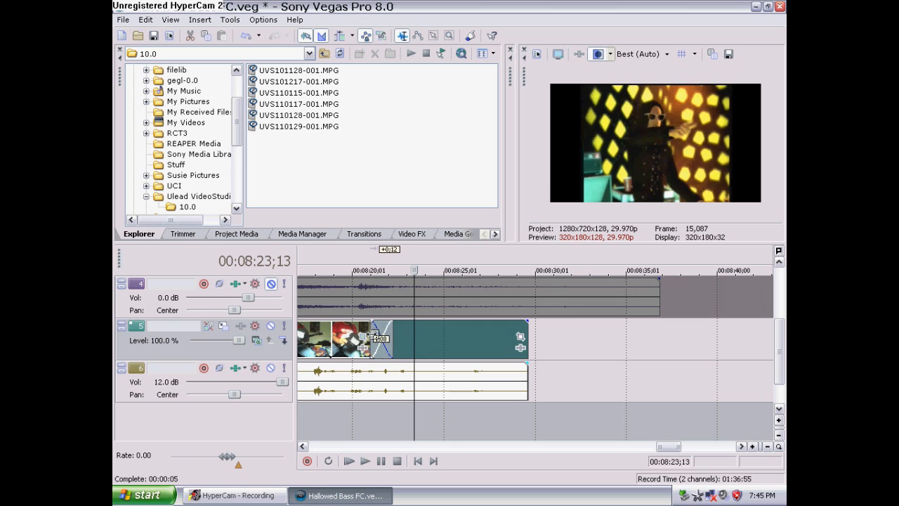
{"action": "left_click", "coordinate": [356, 413]}
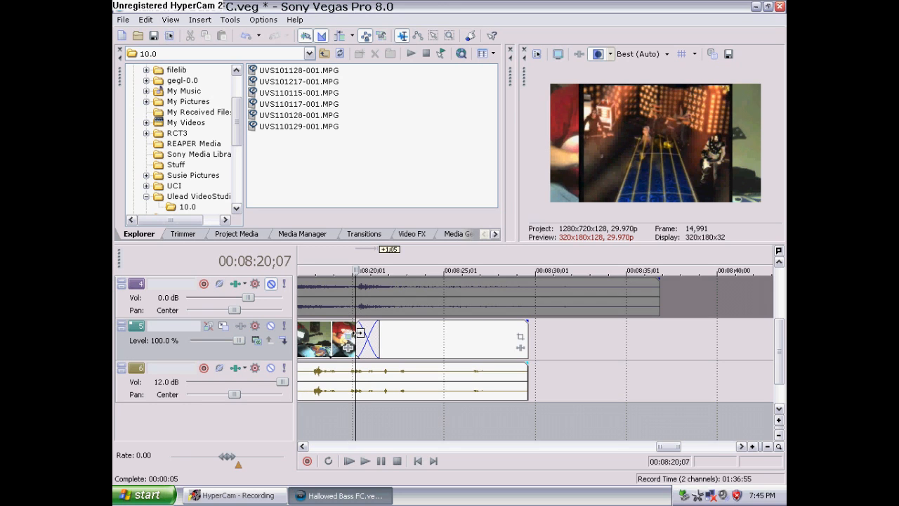
{"action": "left_click_drag", "start_coordinate": [359, 334], "coordinate": [346, 339]}
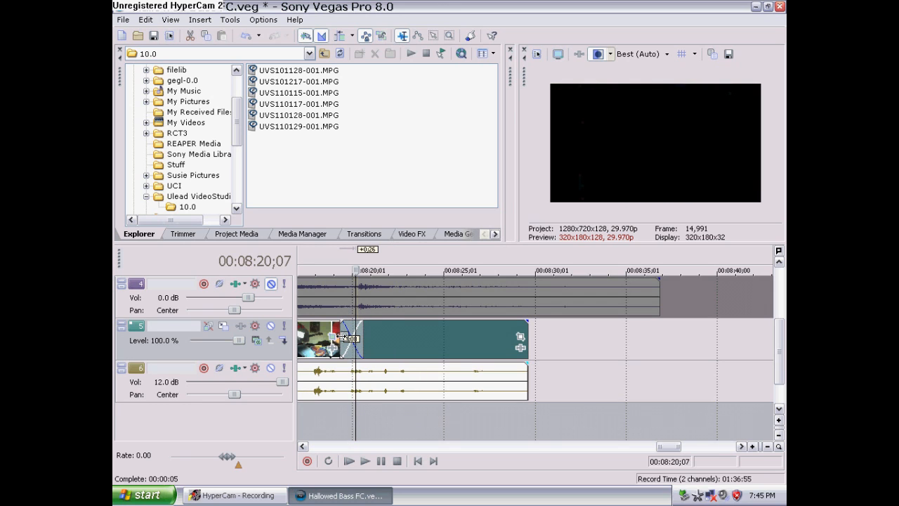
{"action": "left_click_drag", "start_coordinate": [337, 340], "coordinate": [330, 335]}
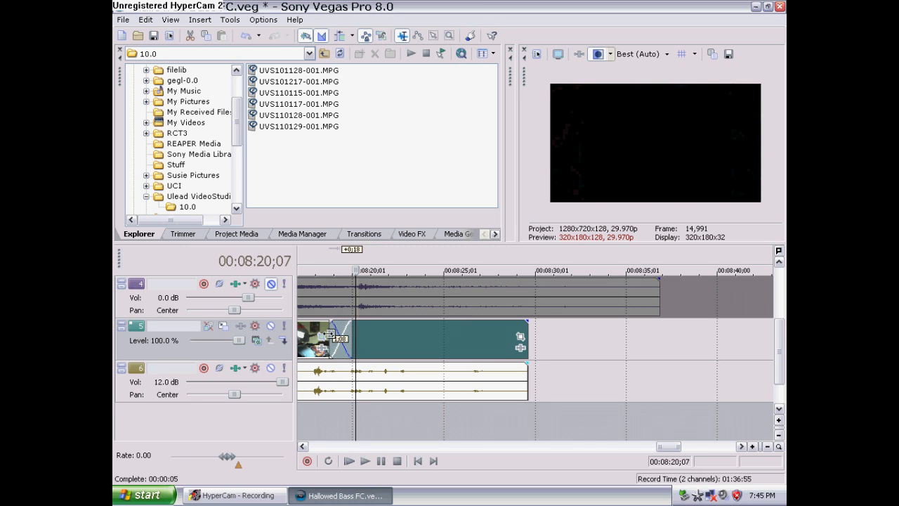
{"action": "left_click", "coordinate": [320, 421]}
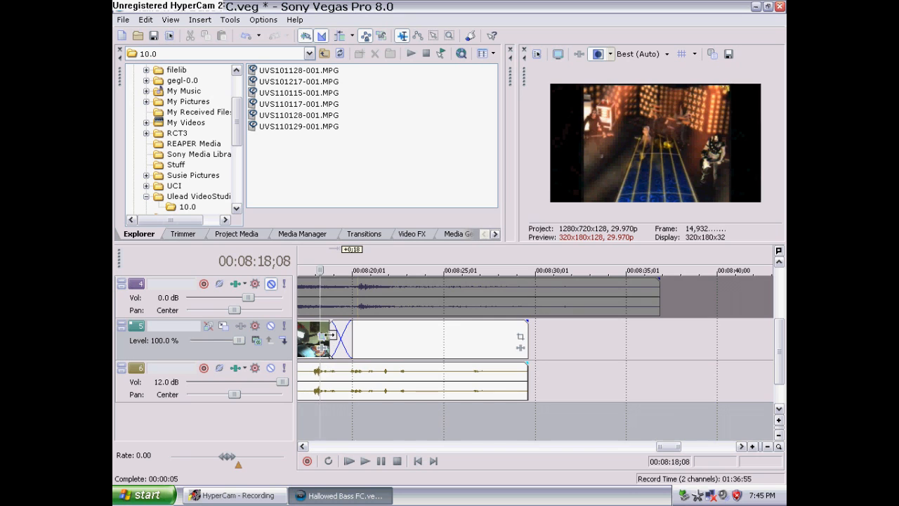
{"action": "left_click_drag", "start_coordinate": [330, 336], "coordinate": [311, 337]}
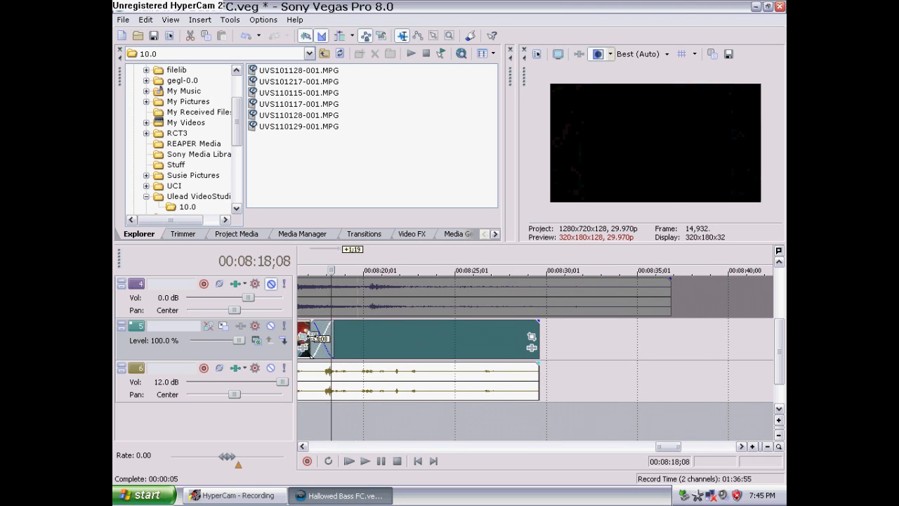
{"action": "left_click", "coordinate": [321, 420]}
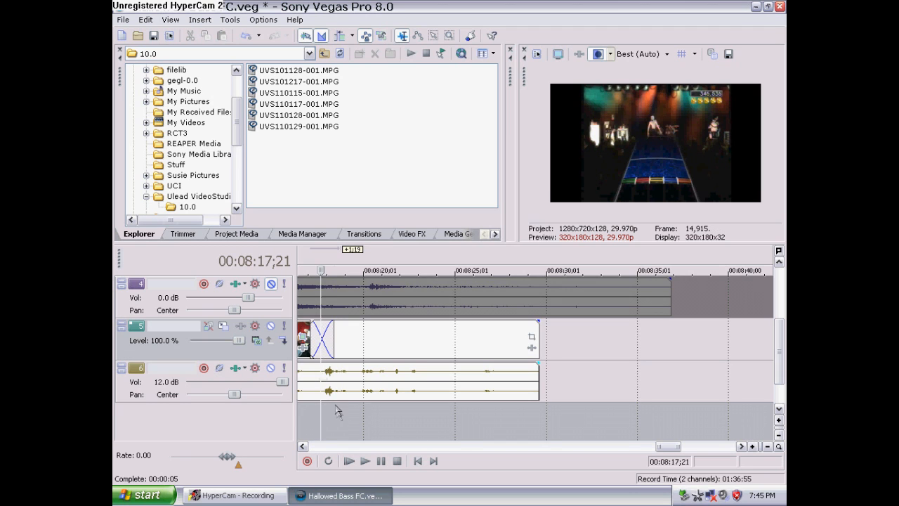
{"action": "left_click", "coordinate": [304, 447]}
{"action": "left_click", "coordinate": [304, 447]}
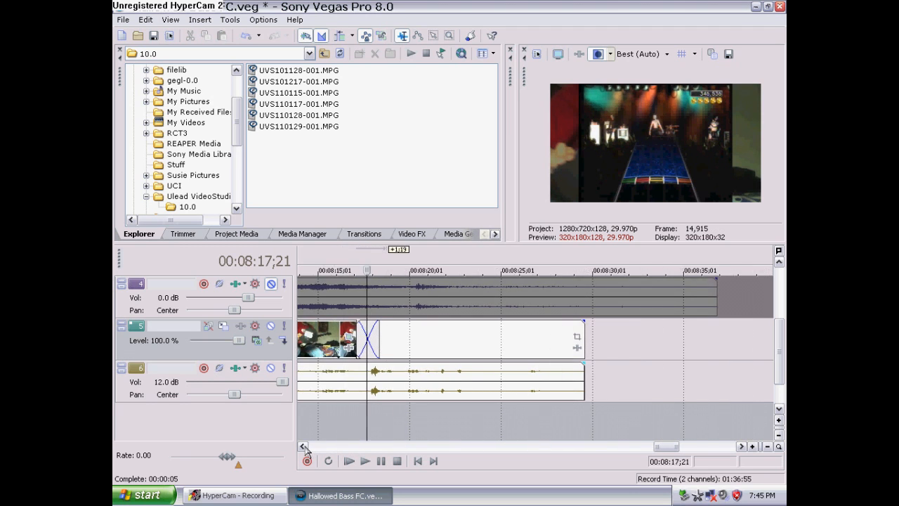
{"action": "left_click", "coordinate": [304, 447]}
{"action": "left_click", "coordinate": [305, 447]}
{"action": "left_click_drag", "start_coordinate": [405, 335], "coordinate": [375, 338]}
{"action": "left_click", "coordinate": [365, 417]}
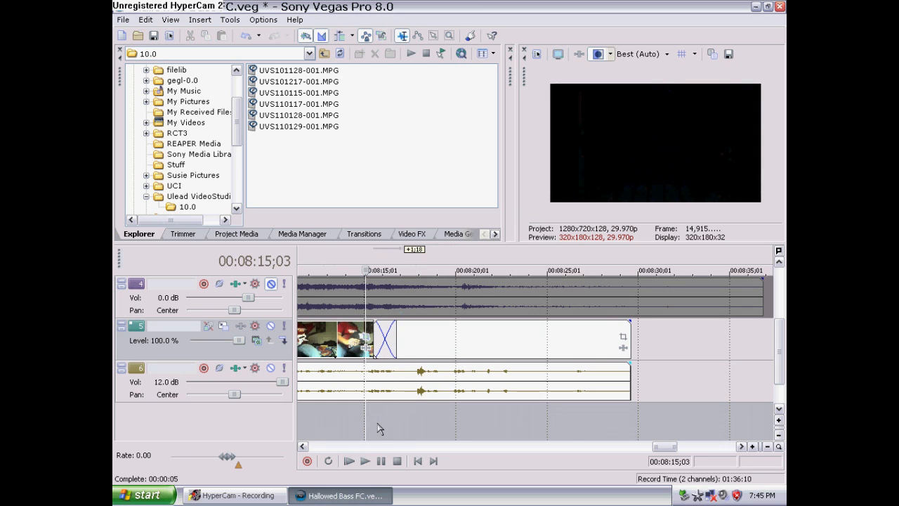
{"action": "left_click", "coordinate": [377, 428]}
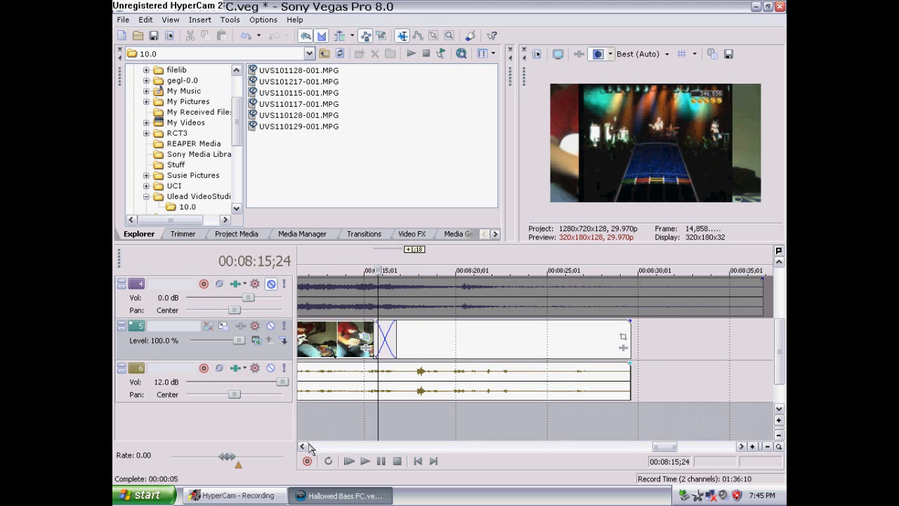
{"action": "left_click", "coordinate": [303, 446]}
{"action": "left_click", "coordinate": [303, 446]}
Move the blank event to start at about 00:08:08 and adjust its crossfade and end, then zoom out
{"action": "left_click_drag", "start_coordinate": [548, 336], "coordinate": [416, 437]}
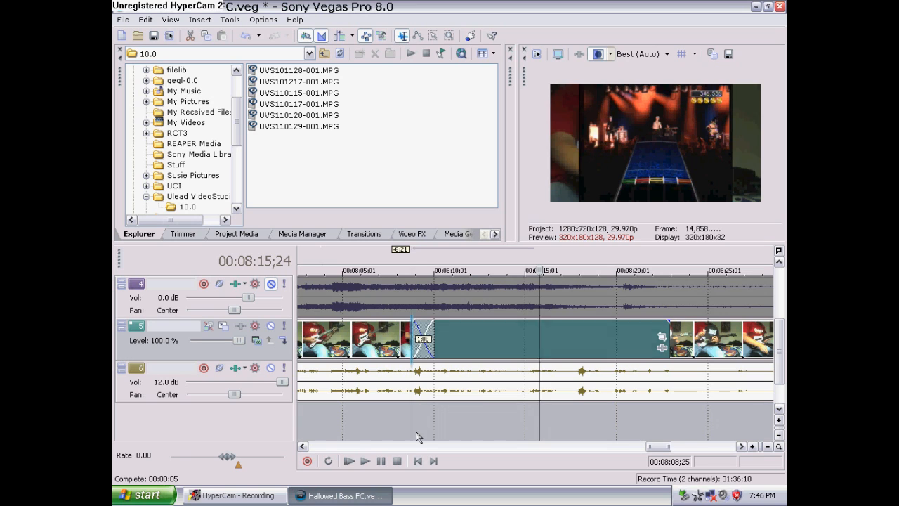
{"action": "left_click", "coordinate": [416, 436]}
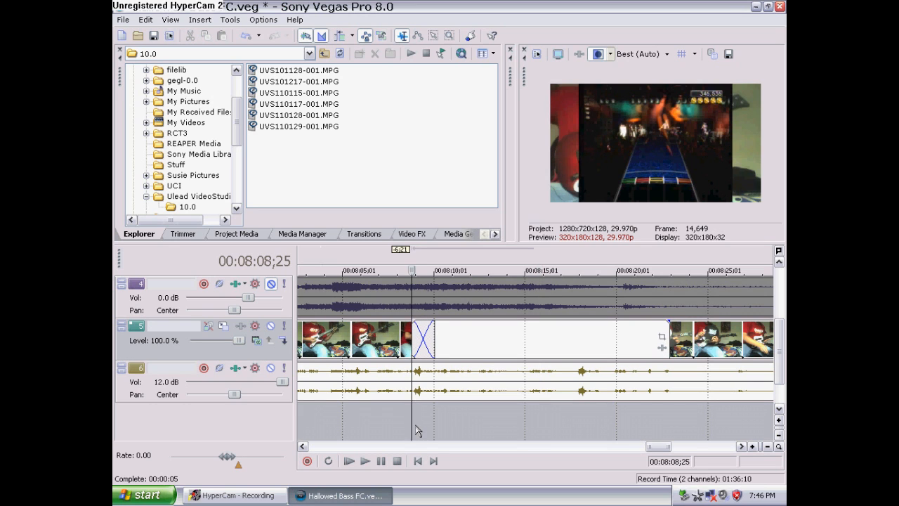
{"action": "left_click", "coordinate": [420, 422]}
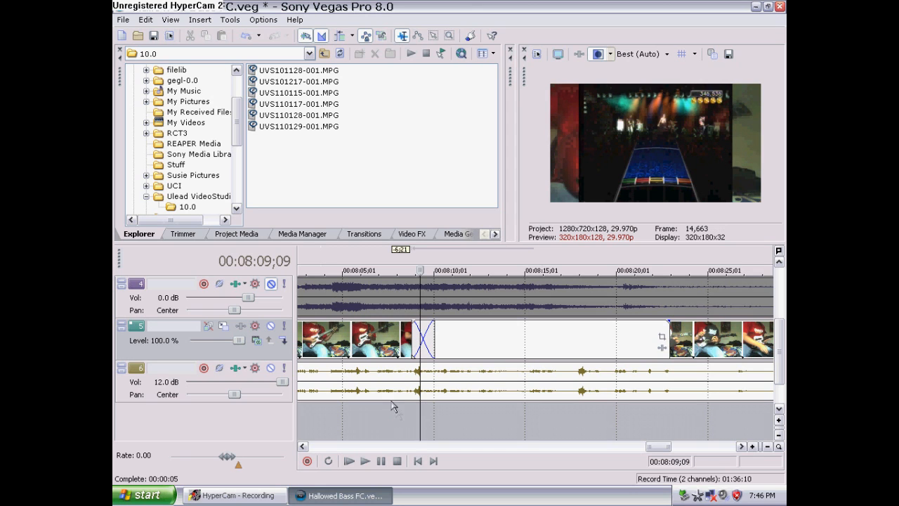
{"action": "left_click", "coordinate": [390, 419]}
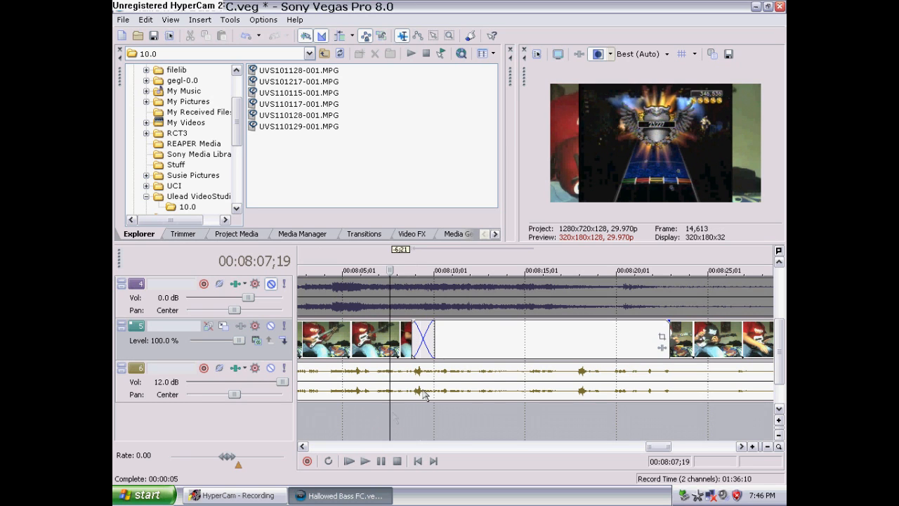
{"action": "mouse_move", "coordinate": [443, 344]}
{"action": "left_mouse_down"}
{"action": "mouse_move", "coordinate": [408, 348]}
{"action": "mouse_move", "coordinate": [397, 334]}
{"action": "mouse_move", "coordinate": [434, 342]}
{"action": "left_mouse_up"}
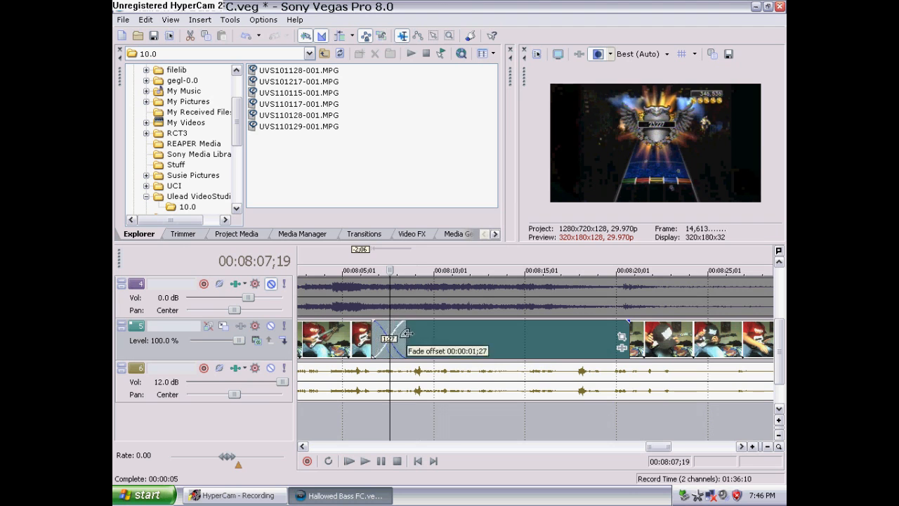
{"action": "left_click_drag", "start_coordinate": [619, 336], "coordinate": [644, 336]}
{"action": "left_click", "coordinate": [594, 424]}
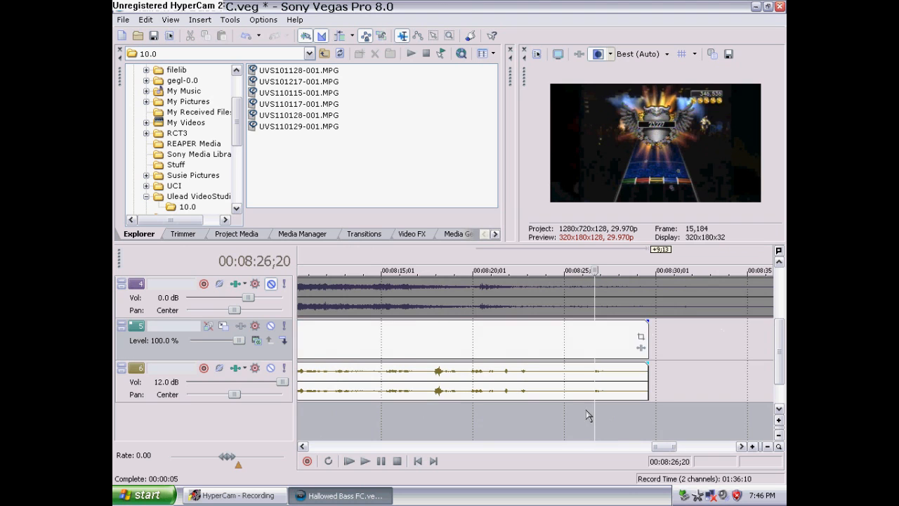
{"action": "scroll", "coordinate": [589, 415], "scroll_direction": "down", "scroll_amount": 5}
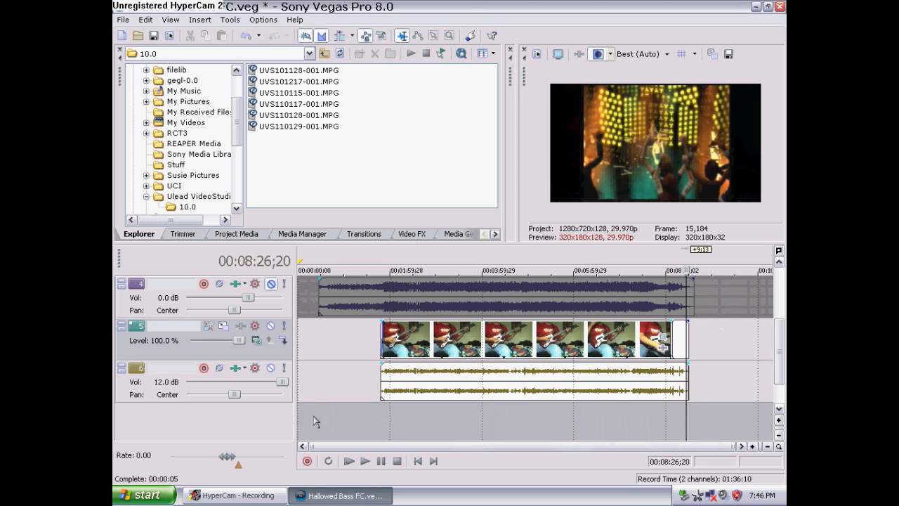
Play back the project from about 00:01:00 to review the hand-cam overlay
{"action": "left_click", "coordinate": [345, 429]}
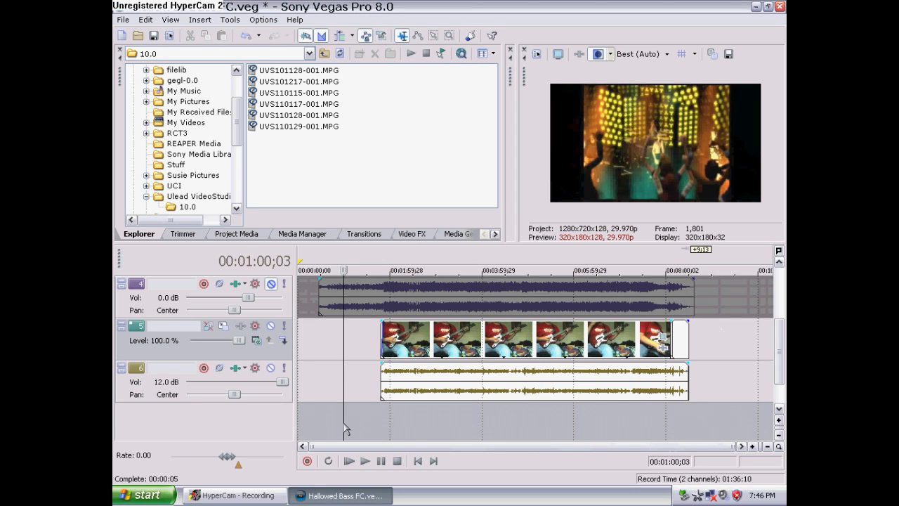
{"action": "left_click", "coordinate": [421, 424]}
{"action": "left_click", "coordinate": [362, 462]}
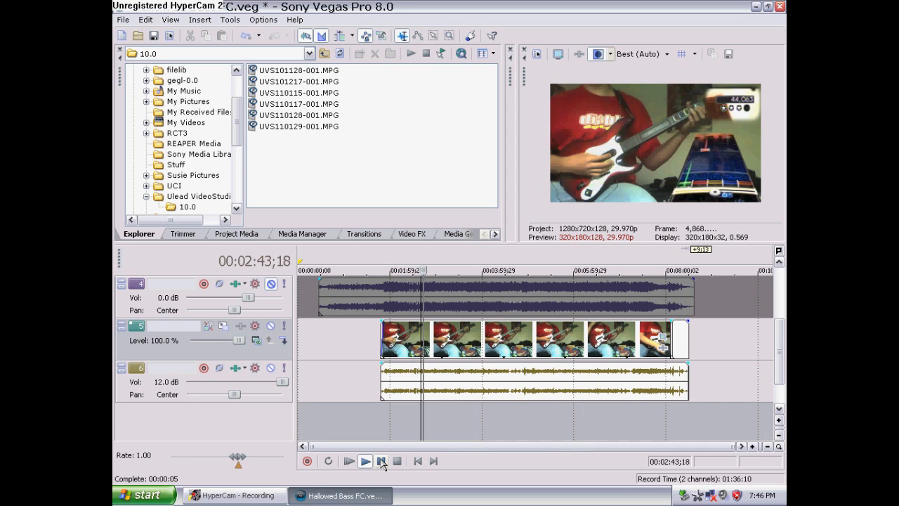
{"action": "left_click", "coordinate": [335, 424]}
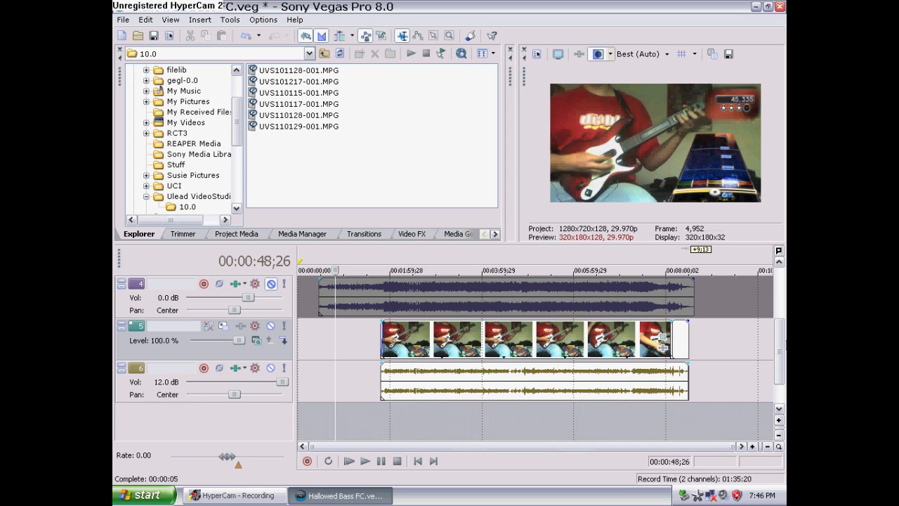
Open Render As and name the output file Hallowed_Be_Thy_Name_Bass_FC
{"action": "left_click_drag", "start_coordinate": [780, 348], "coordinate": [777, 297]}
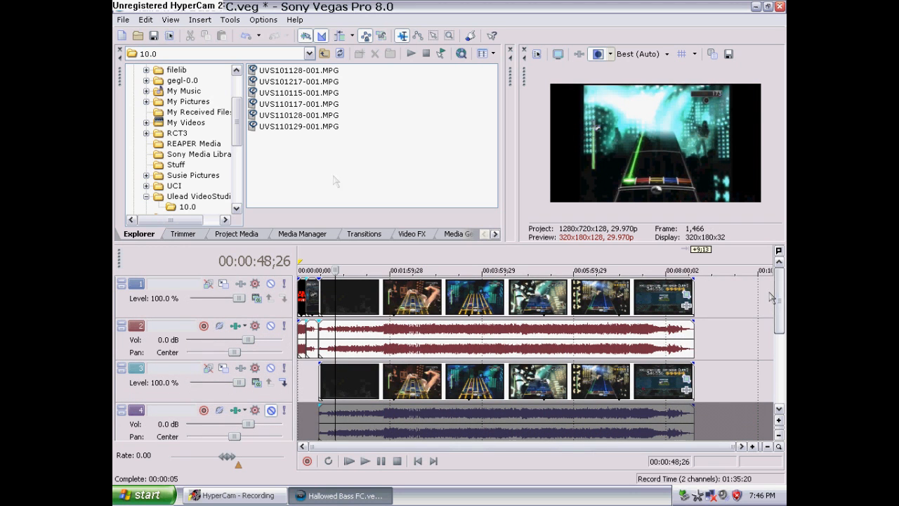
{"action": "left_click", "coordinate": [153, 35]}
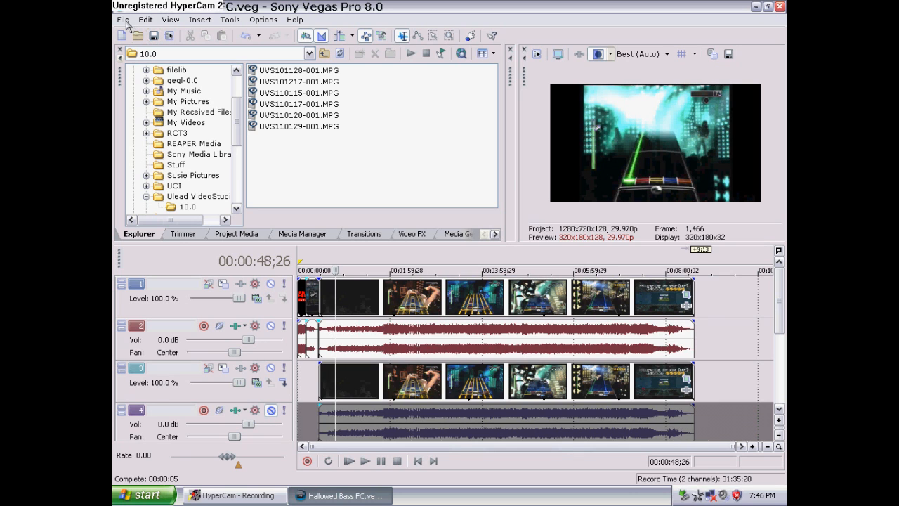
{"action": "left_click", "coordinate": [123, 21]}
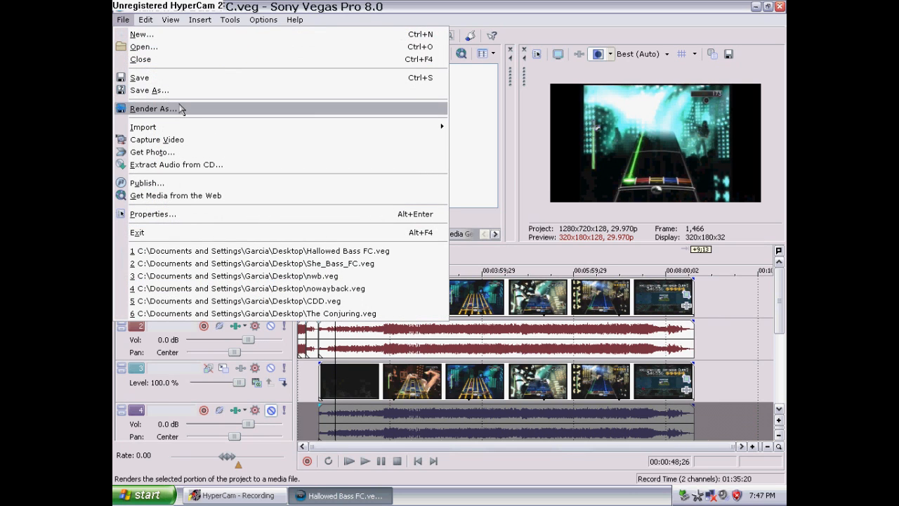
{"action": "left_click", "coordinate": [185, 111]}
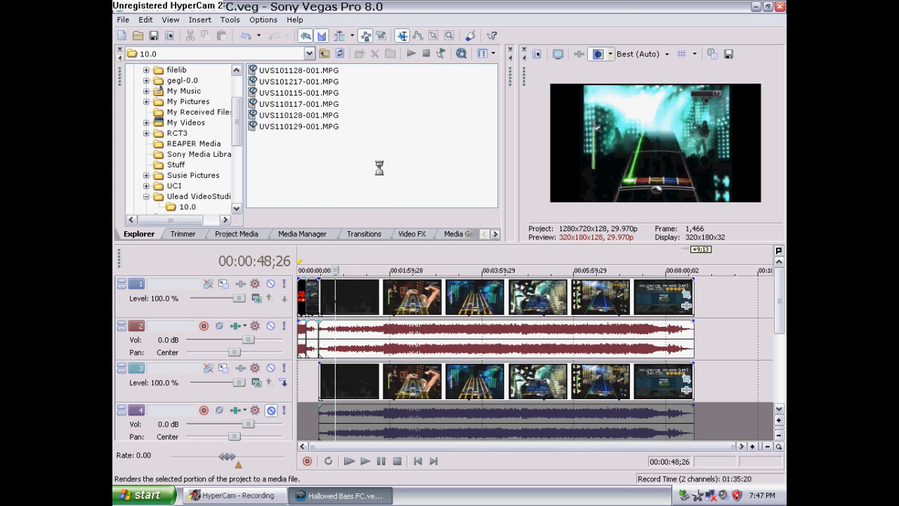
{"action": "left_click", "coordinate": [497, 260]}
{"action": "key", "text": "BackSpace"}
{"action": "key", "text": "BackSpace"}
{"action": "key", "text": "BackSpace"}
{"action": "key", "text": "BackSpace"}
{"action": "key", "text": "BackSpace"}
{"action": "key", "text": "BackSpace"}
{"action": "key", "text": "BackSpace"}
{"action": "key", "text": "BackSpace"}
{"action": "key", "text": "BackSpace"}
{"action": "key", "text": "BackSpace"}
{"action": "key", "text": "BackSpace"}
{"action": "key", "text": "BackSpace"}
{"action": "type", "text": "_Be_Thy_Name_Bass_FC"}
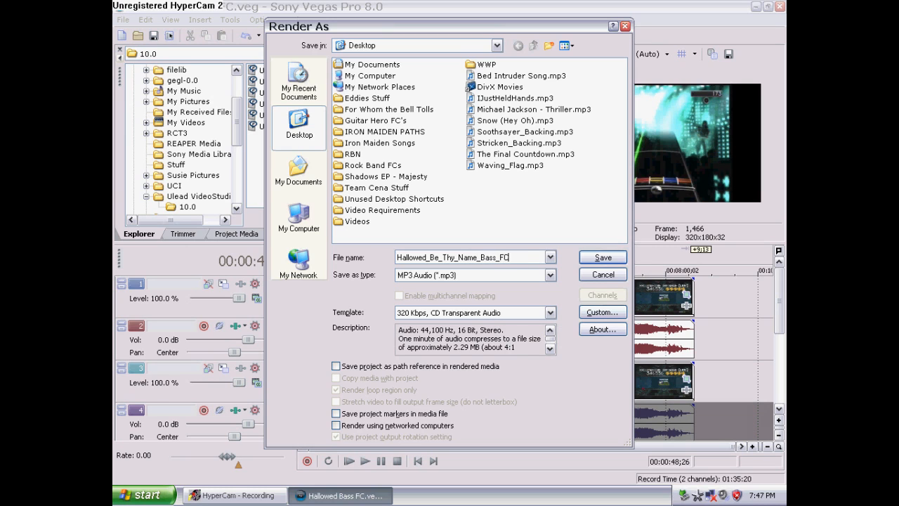
Choose the Lexar (F:) drive and the Windows Media Video V9 (*.wmv) format, then close the render dialog
{"action": "left_click", "coordinate": [300, 218]}
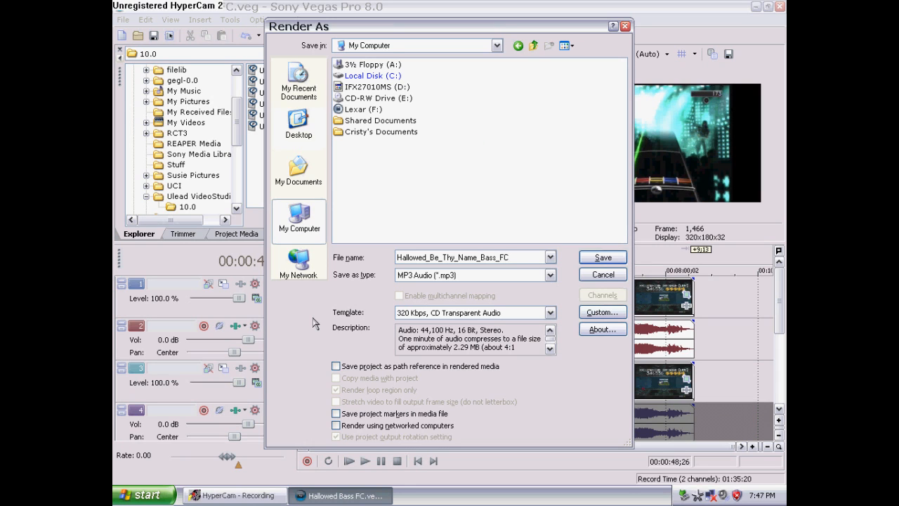
{"action": "double_click", "coordinate": [369, 110]}
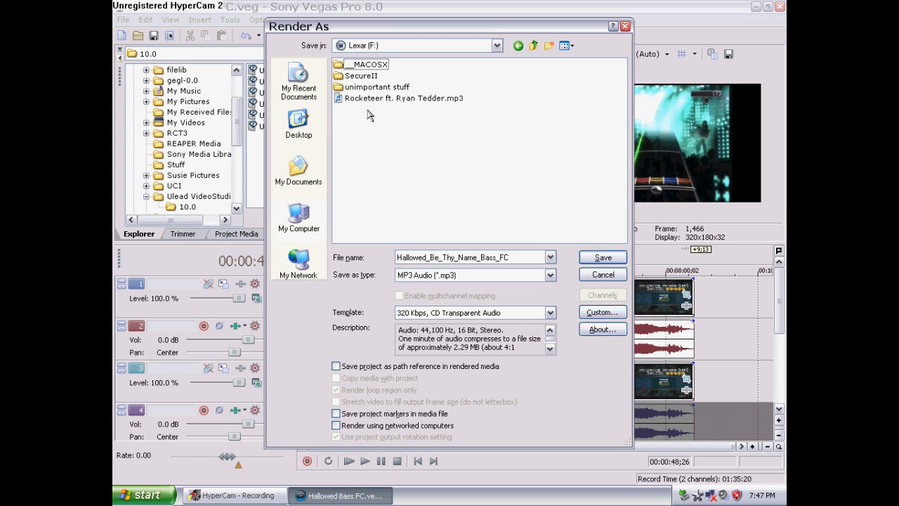
{"action": "left_click", "coordinate": [550, 275]}
{"action": "left_click", "coordinate": [483, 459]}
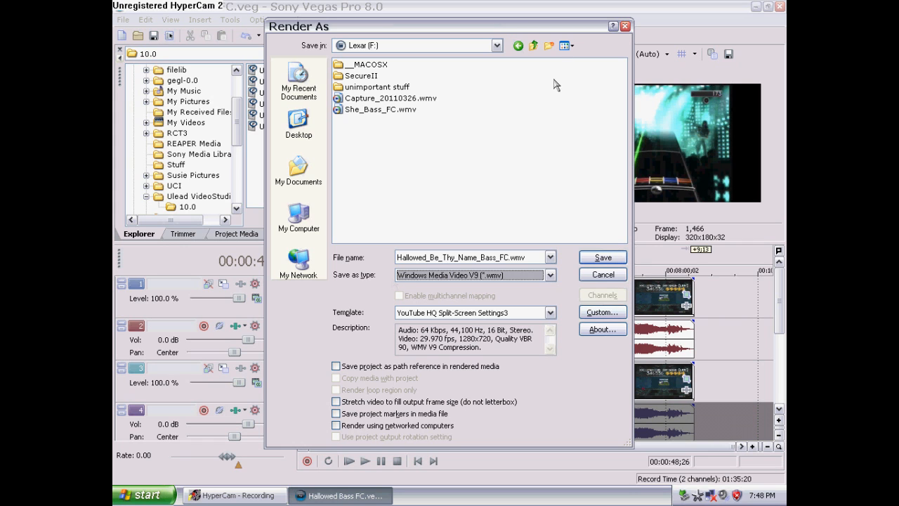
{"action": "left_click", "coordinate": [624, 26]}
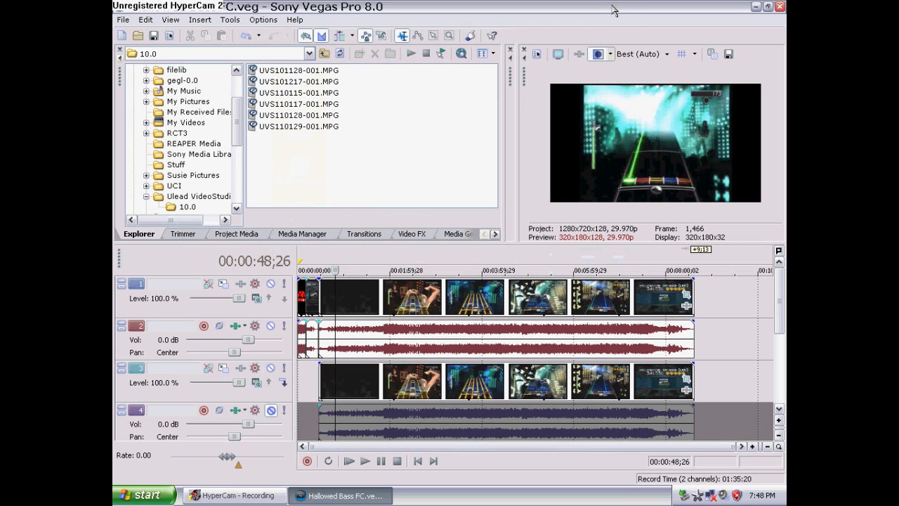